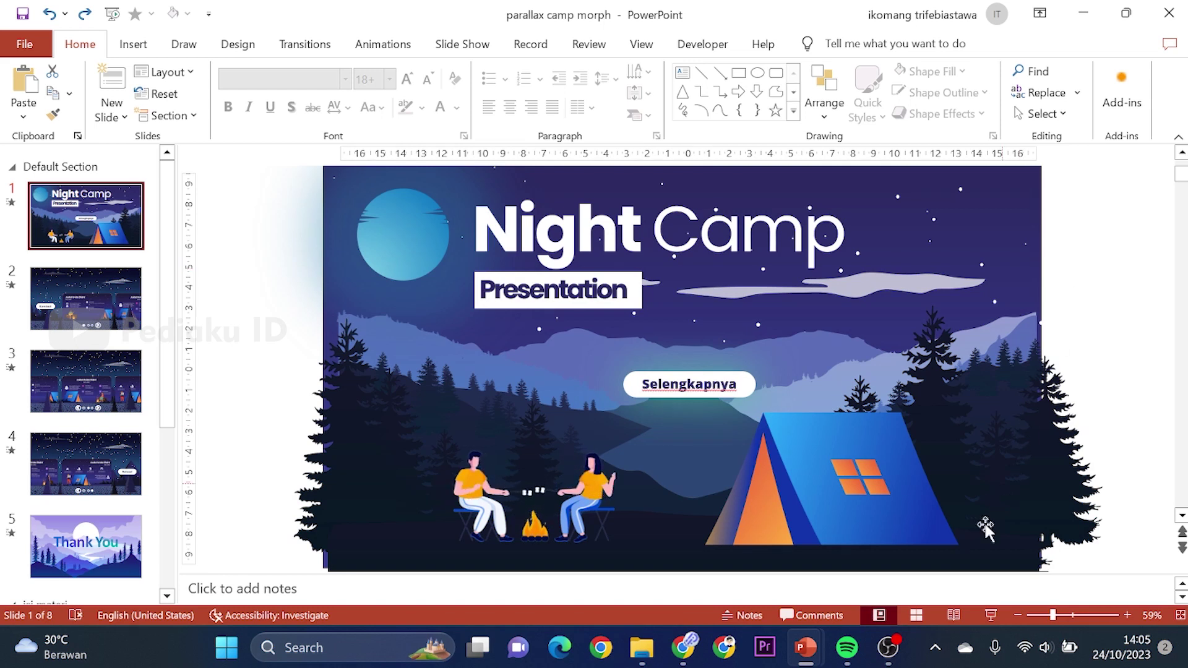
Step: Start the slideshow, open the card overview, and view the first 'Judul Anda Disini' card
left_click(991, 615)
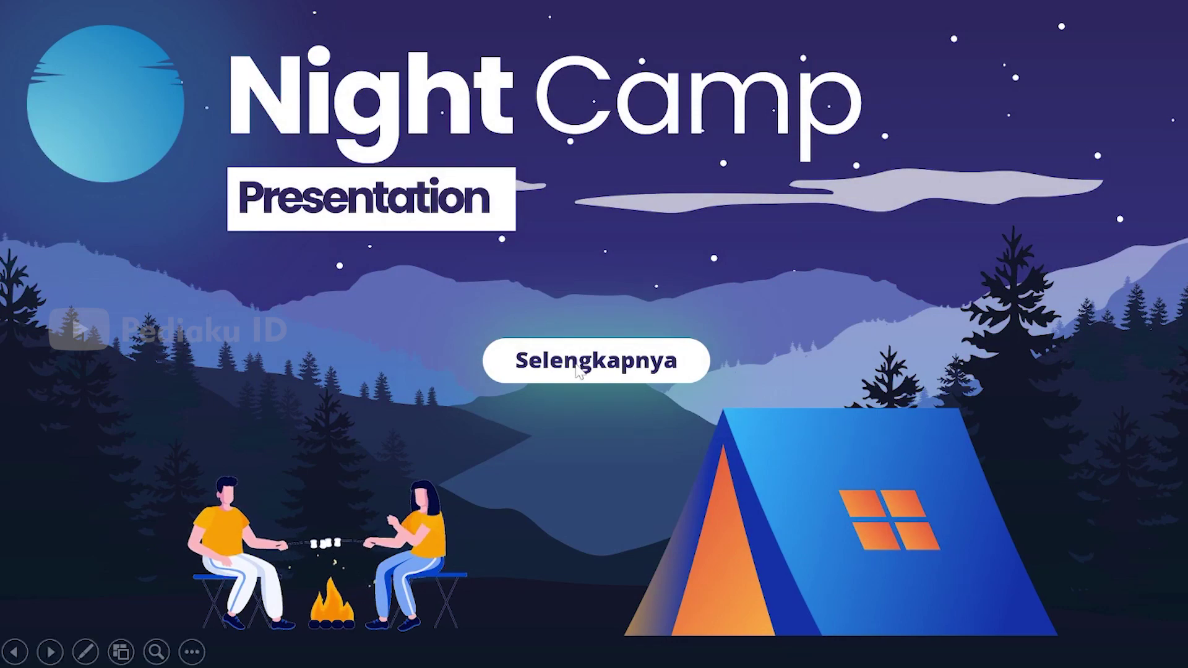
left_click(577, 370)
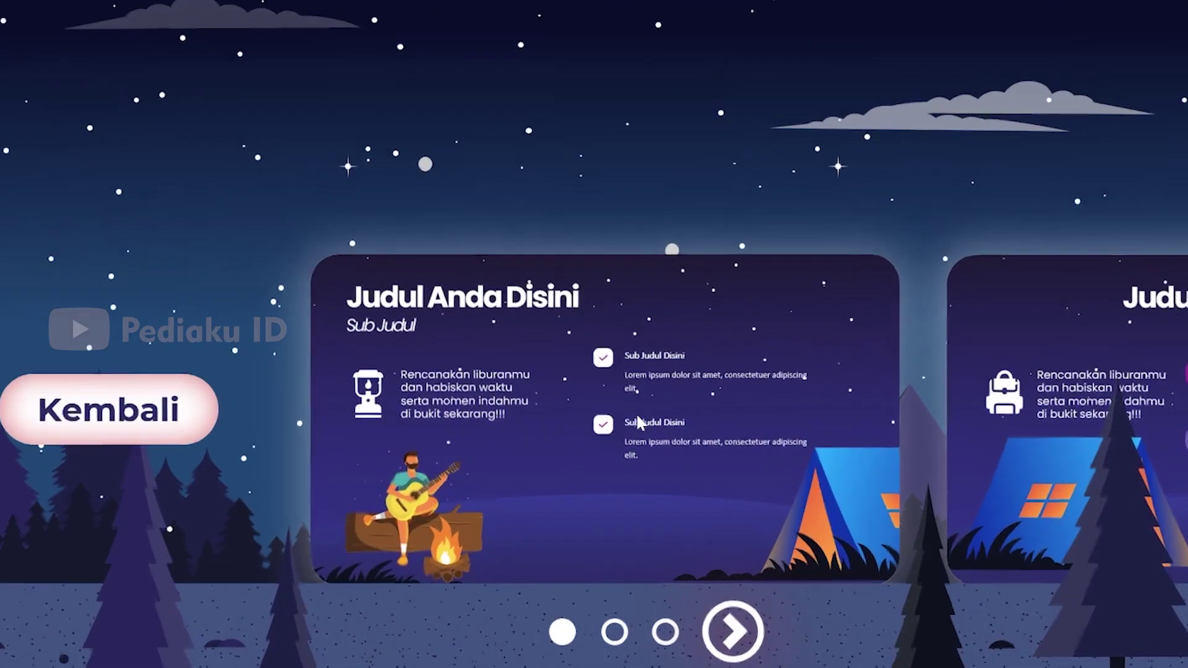
left_click(638, 424)
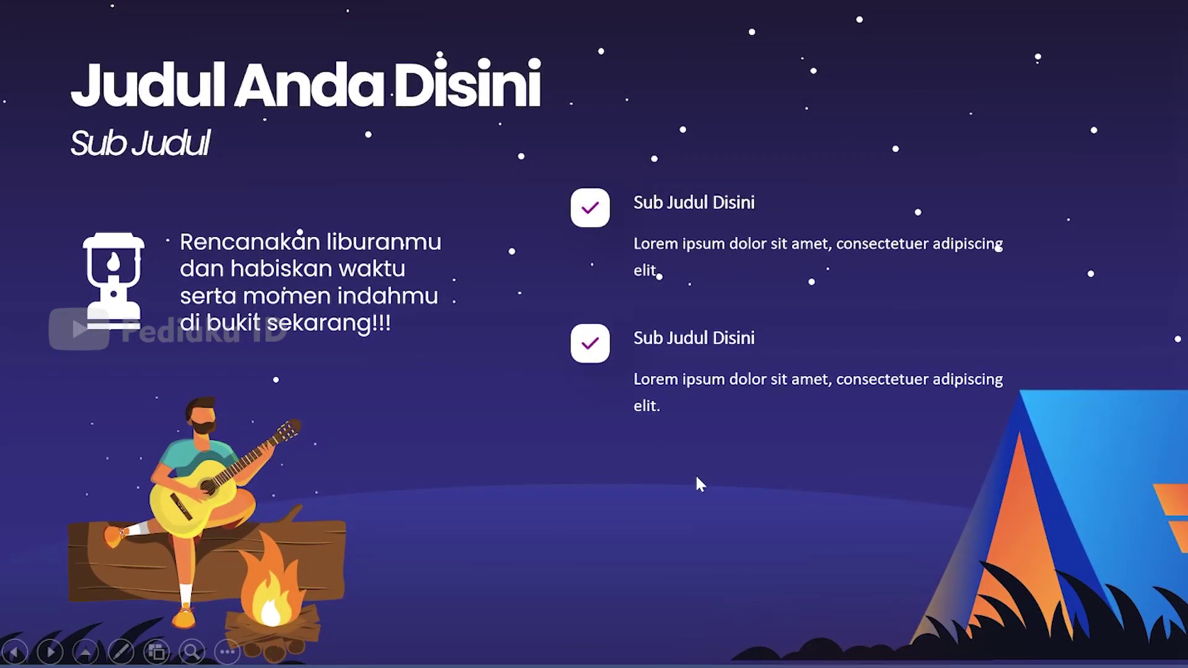
left_click(696, 477)
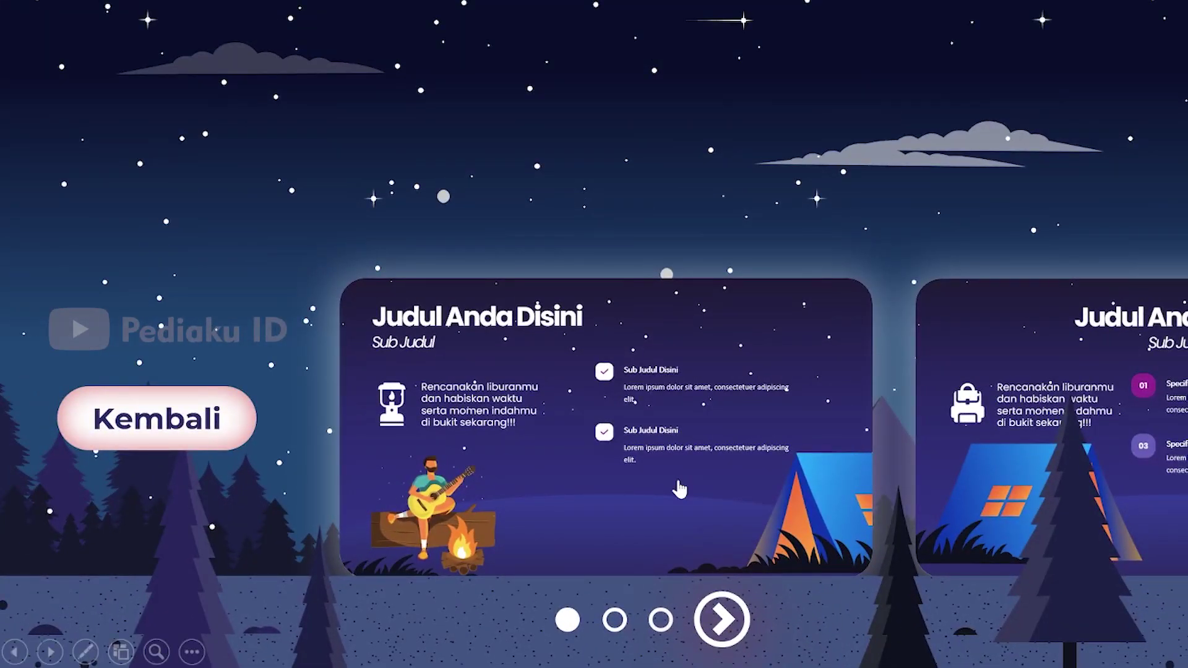
Step: Slide on to view the second and third cards, then finish on the Thank You slide
left_click(680, 489)
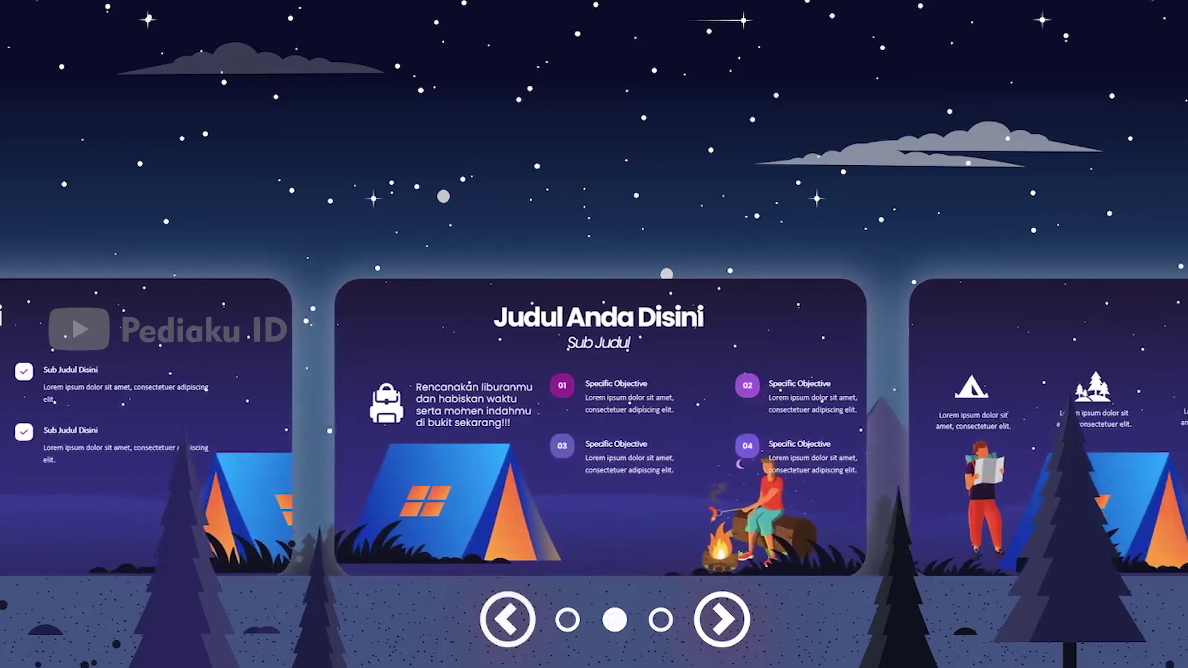
left_click(541, 411)
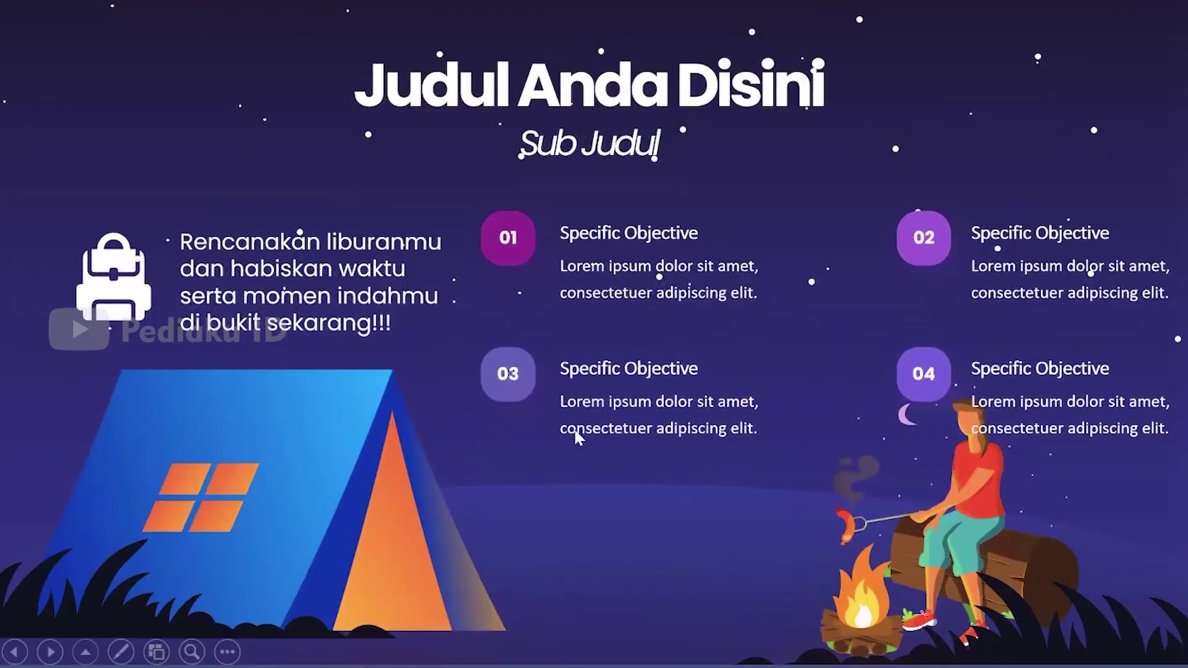
left_click(577, 438)
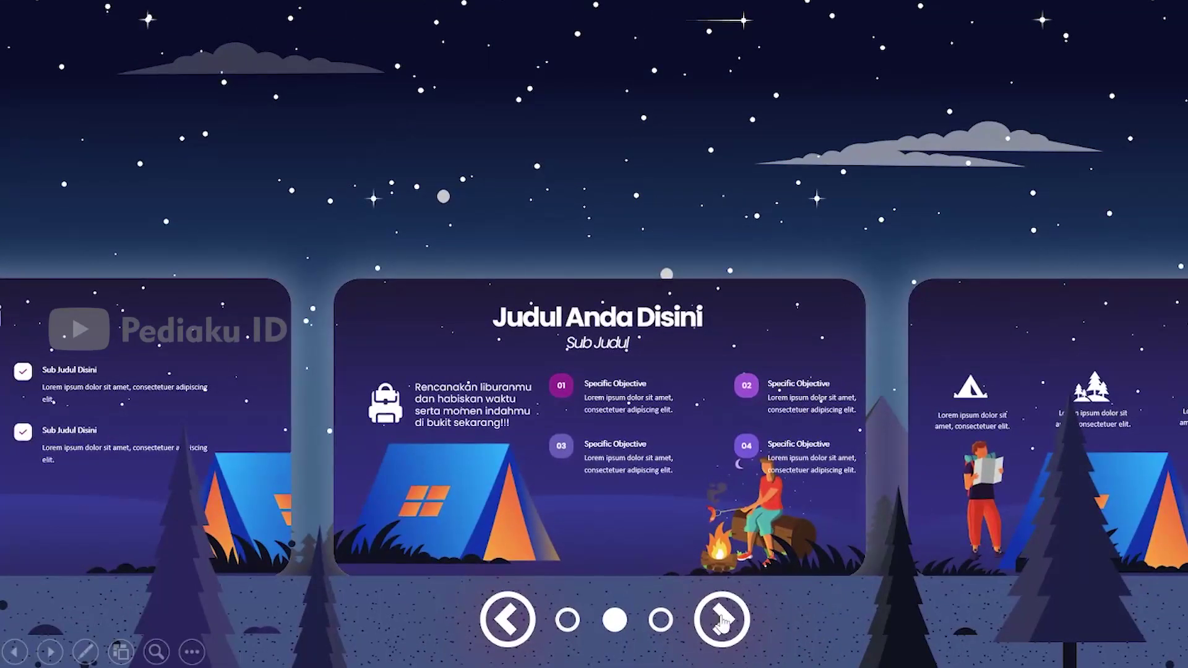
left_click(722, 625)
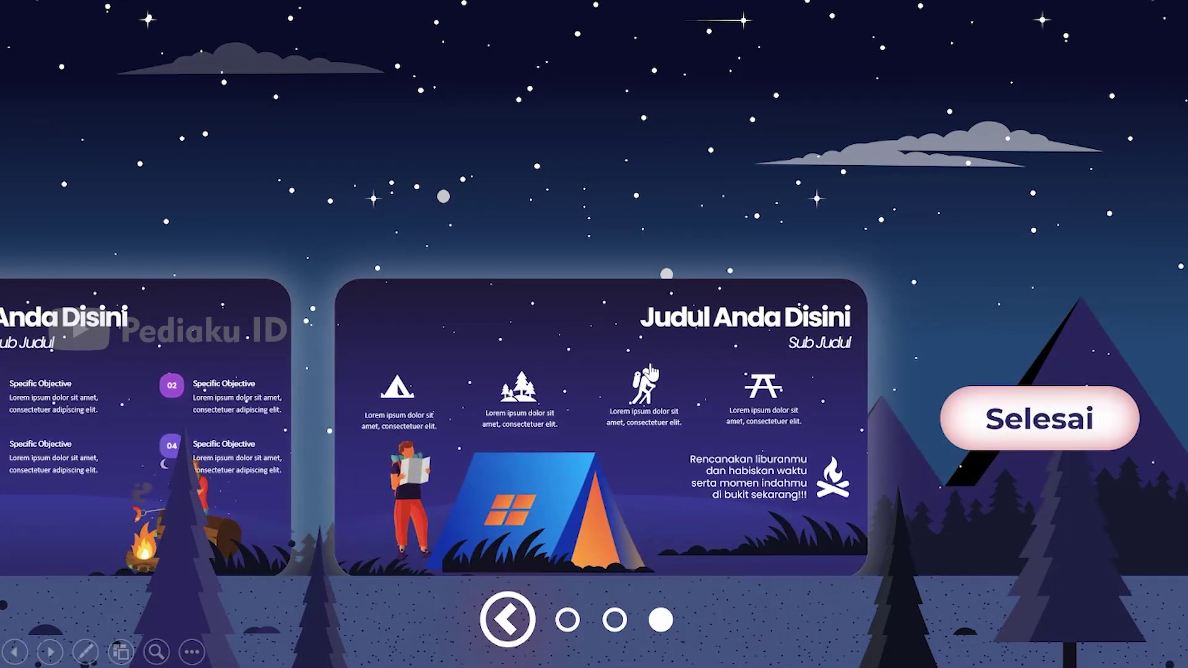
left_click(651, 370)
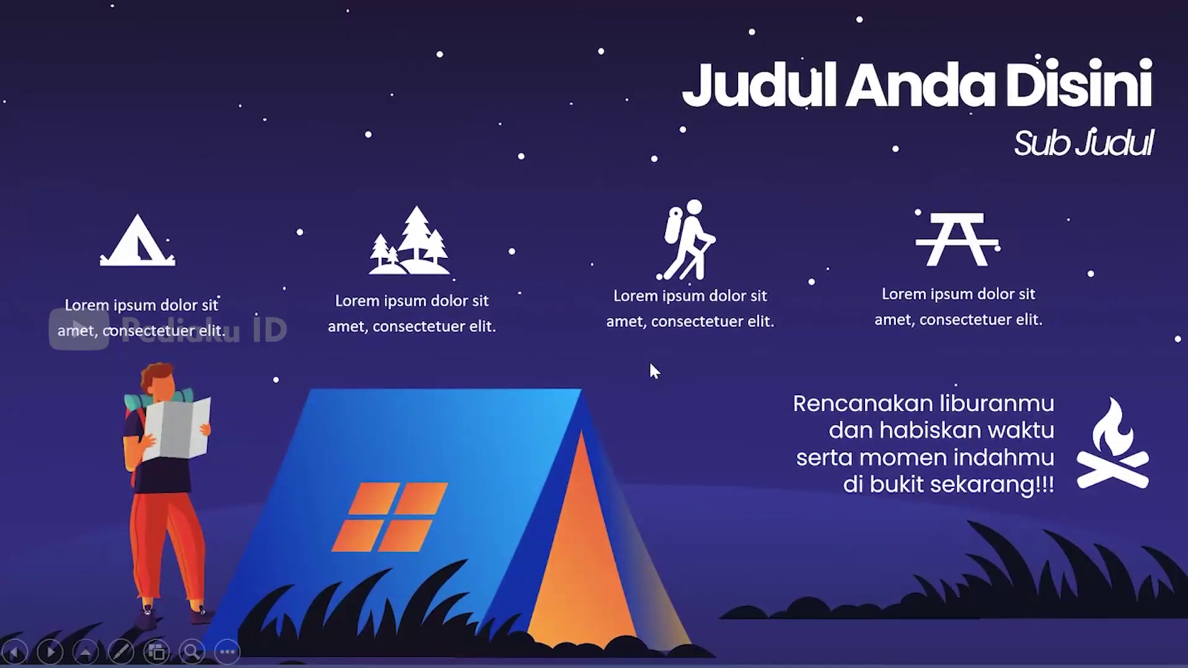
left_click(651, 369)
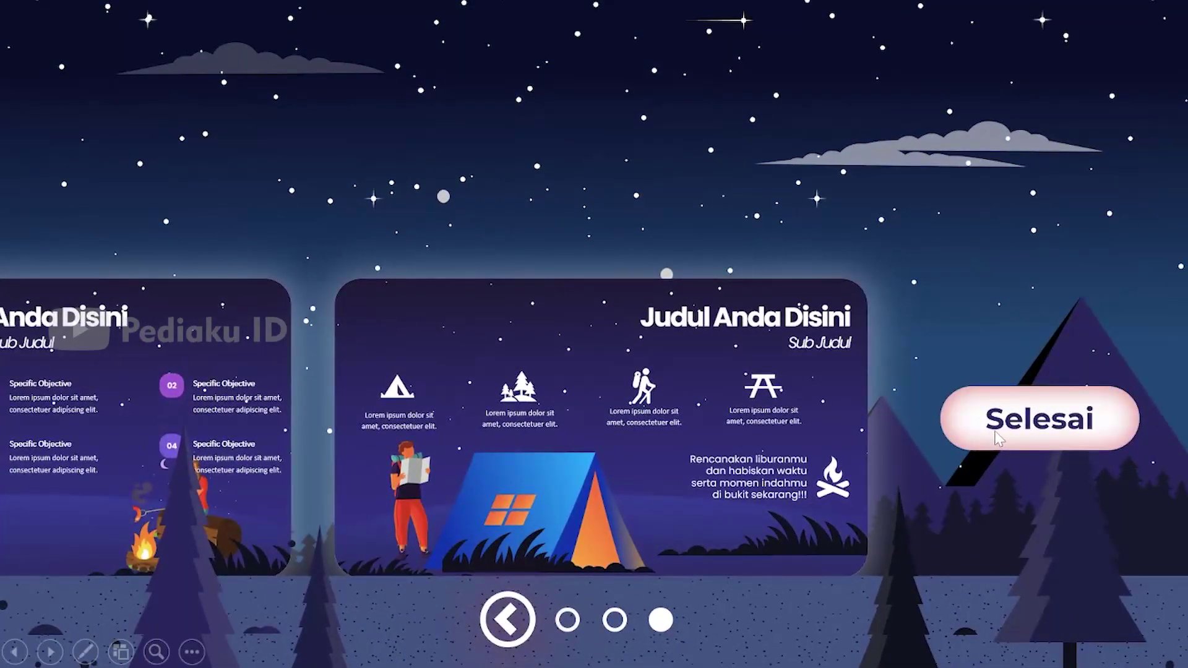
left_click(995, 431)
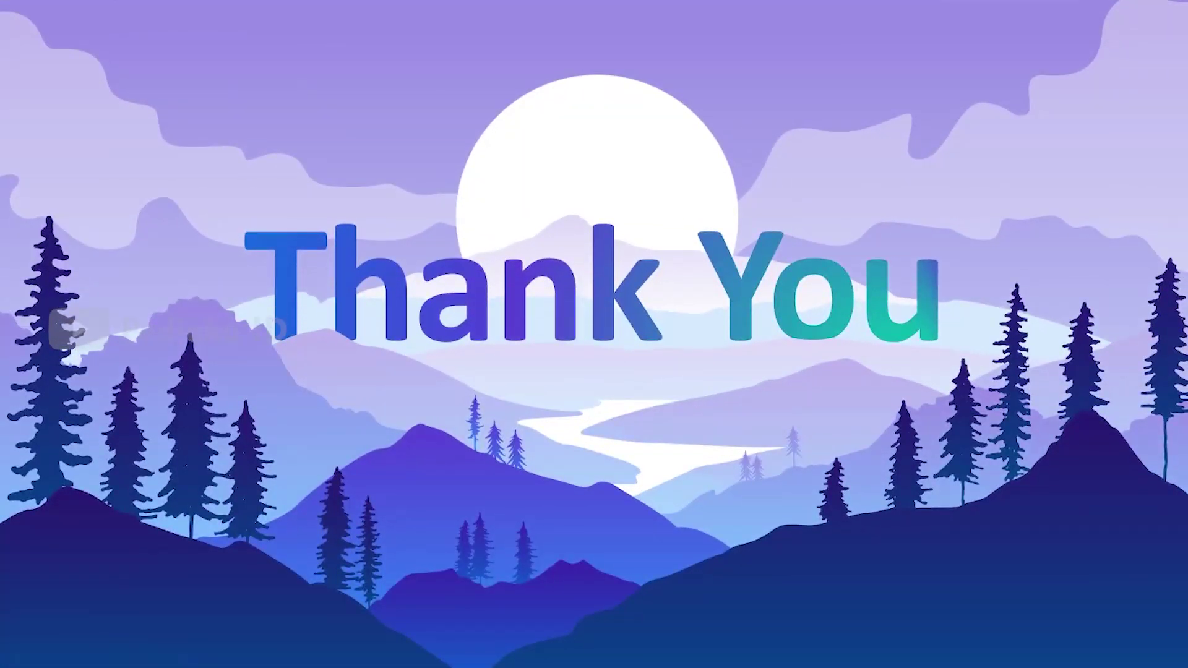
Step: End the slideshow and scroll down the pediakuid Template Presentasi product cards
key("Escape")
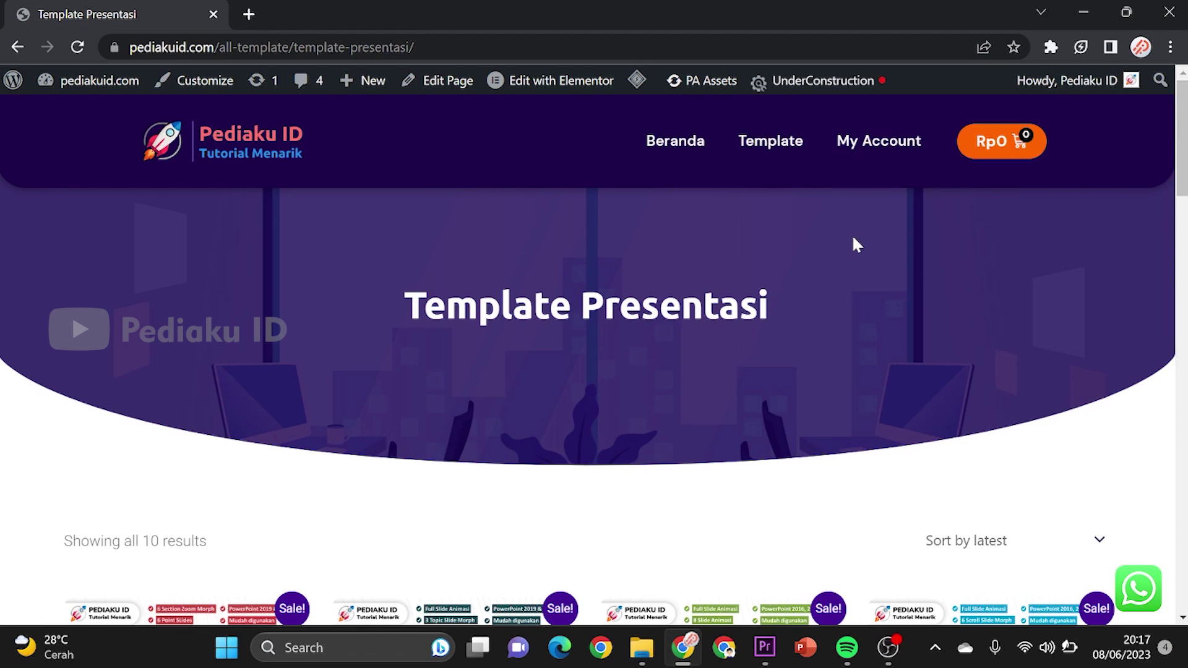
scroll(856, 243, "down", 2)
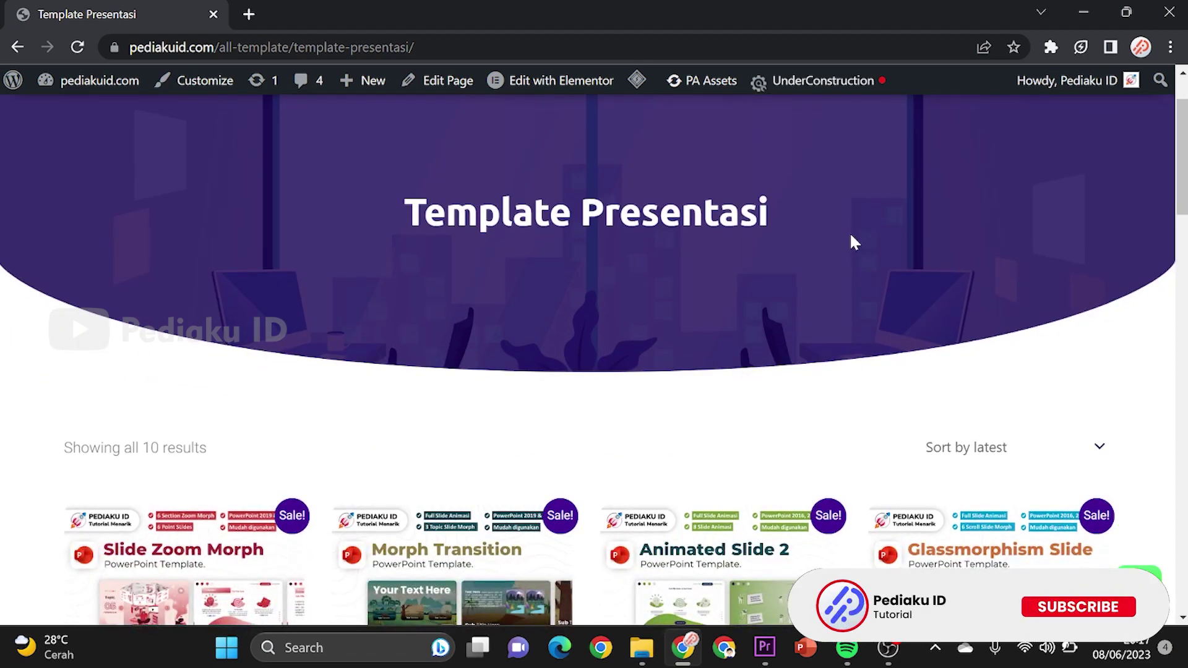
scroll(852, 242, "down", 3)
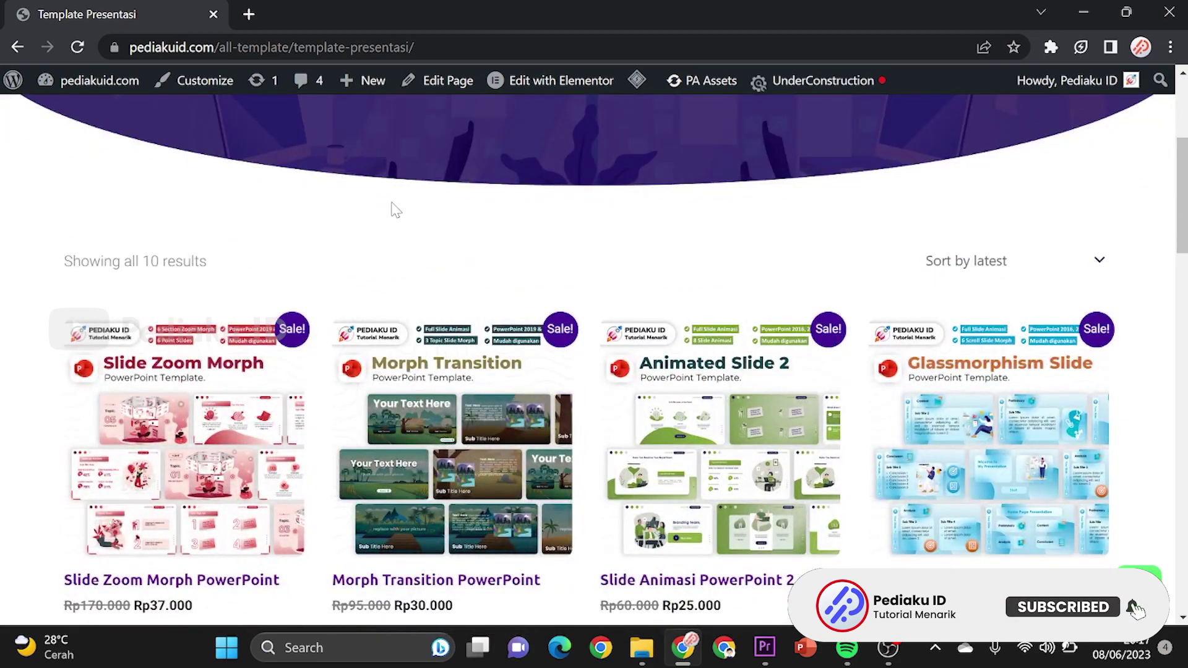
scroll(394, 208, "down", 2)
scroll(380, 210, "down", 2)
scroll(377, 217, "down", 3)
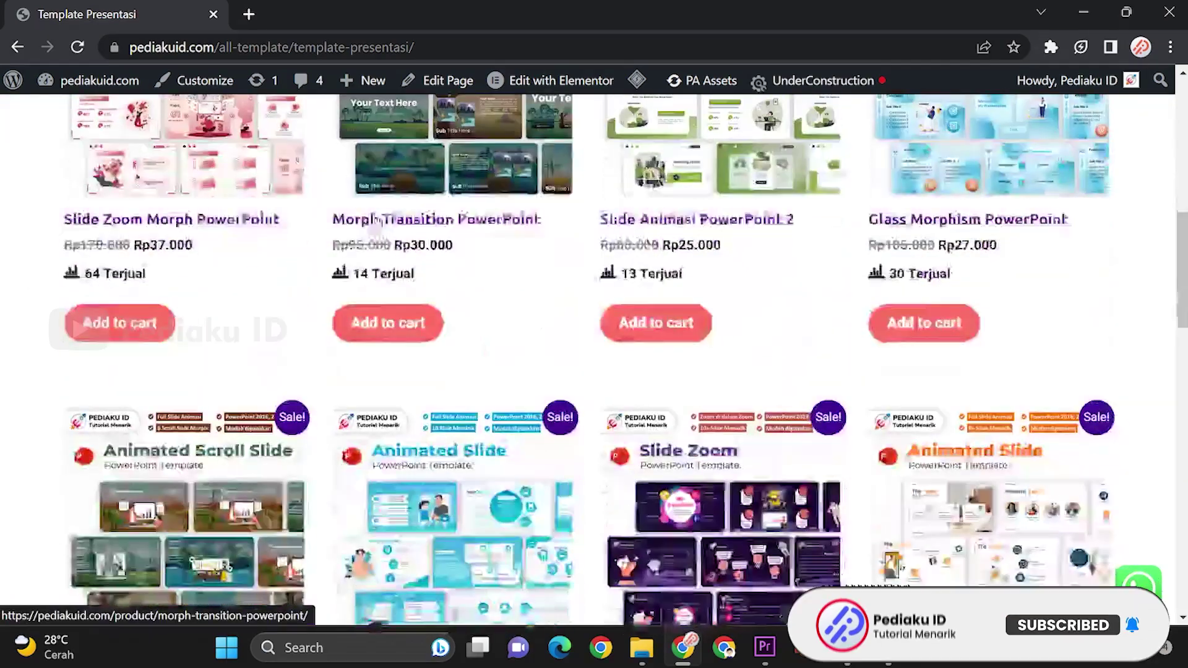
scroll(373, 225, "down", 4)
scroll(373, 225, "down", 4)
scroll(373, 226, "down", 4)
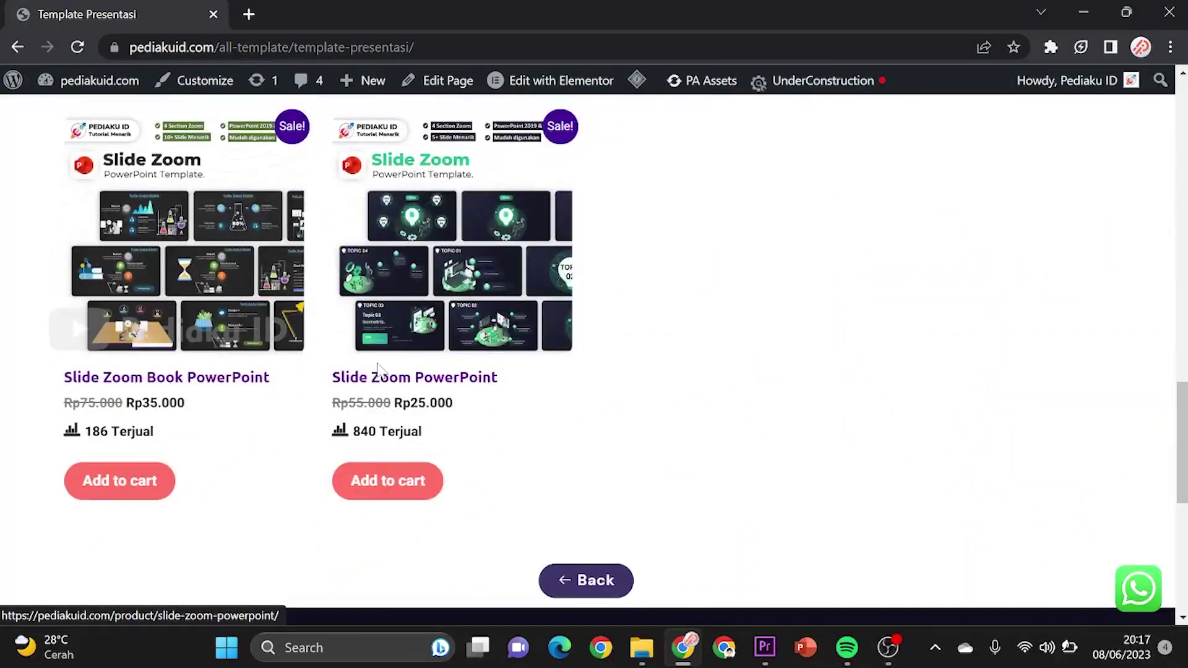
Step: Scroll back through the 10 template listings and prices, returning to the top
scroll(413, 380, "up", 6)
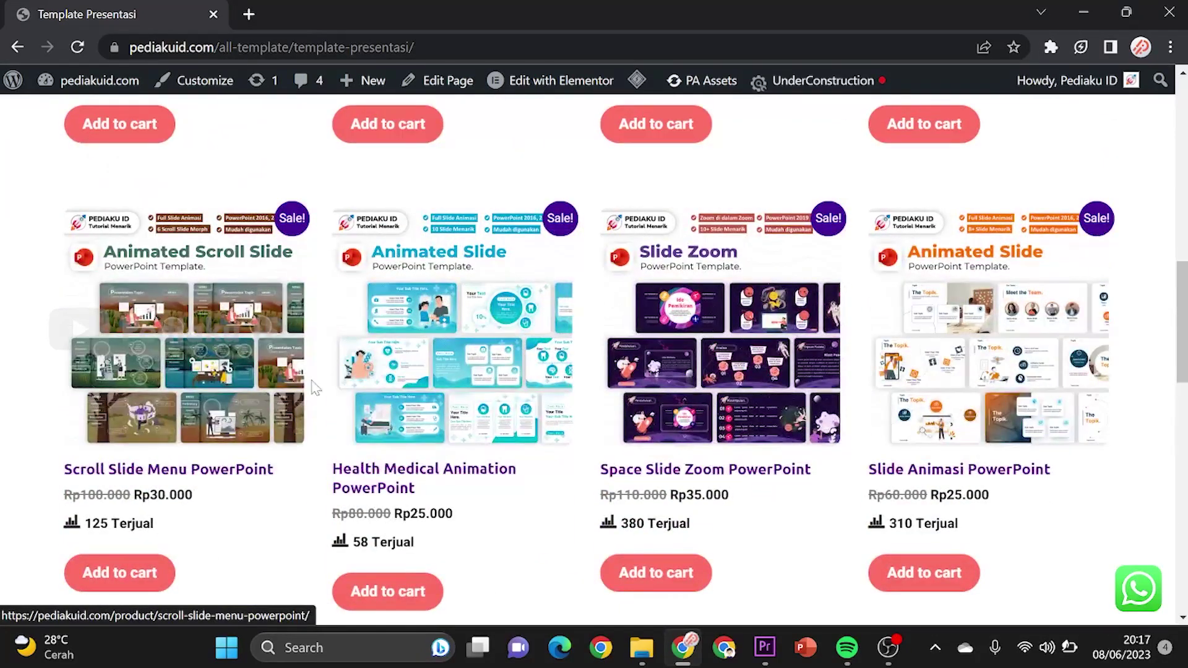
scroll(248, 434, "up", 8)
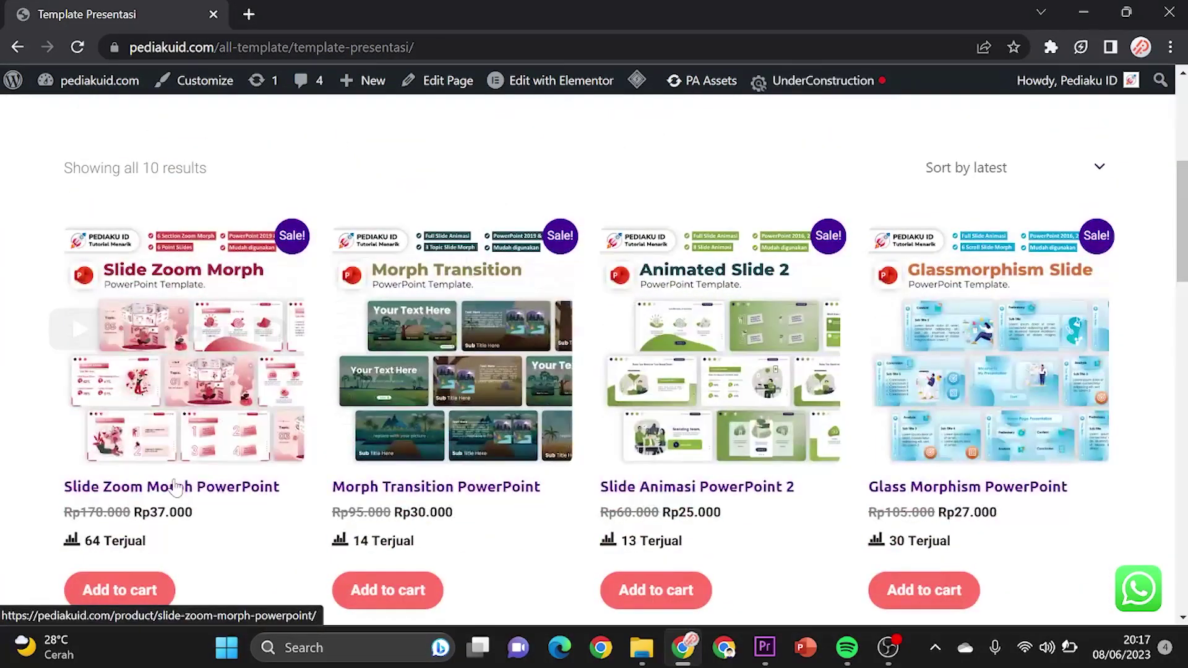
scroll(441, 371, "down", 6)
scroll(458, 384, "down", 6)
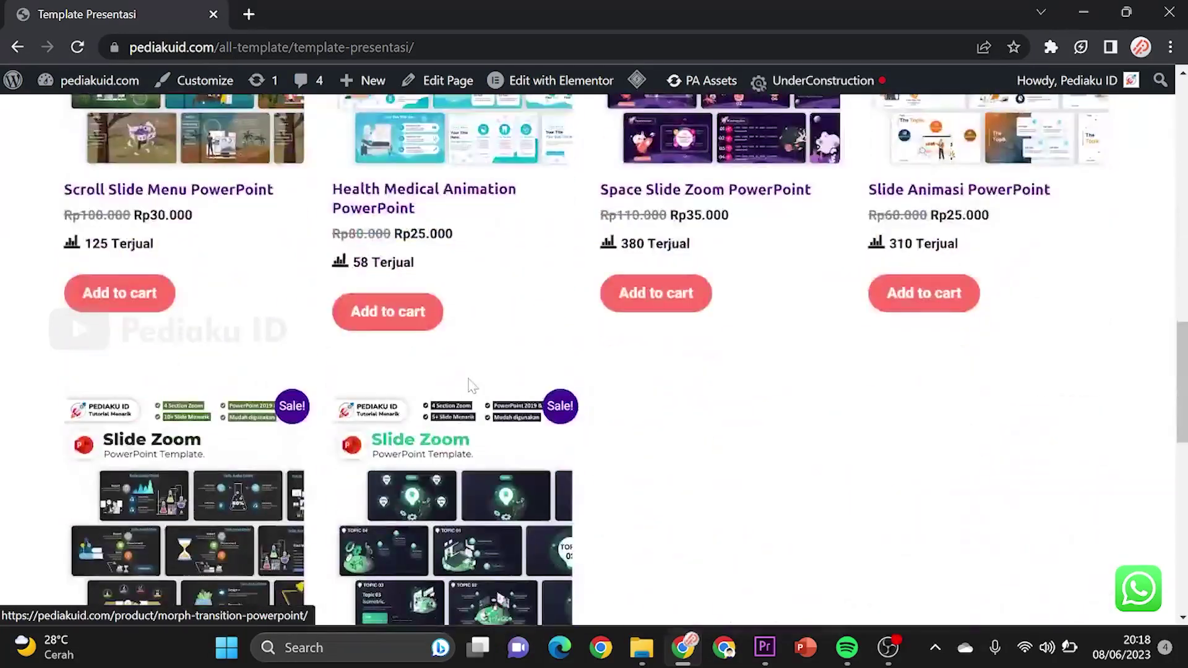
scroll(471, 387, "down", 5)
scroll(467, 387, "up", 2)
scroll(458, 408, "up", 2)
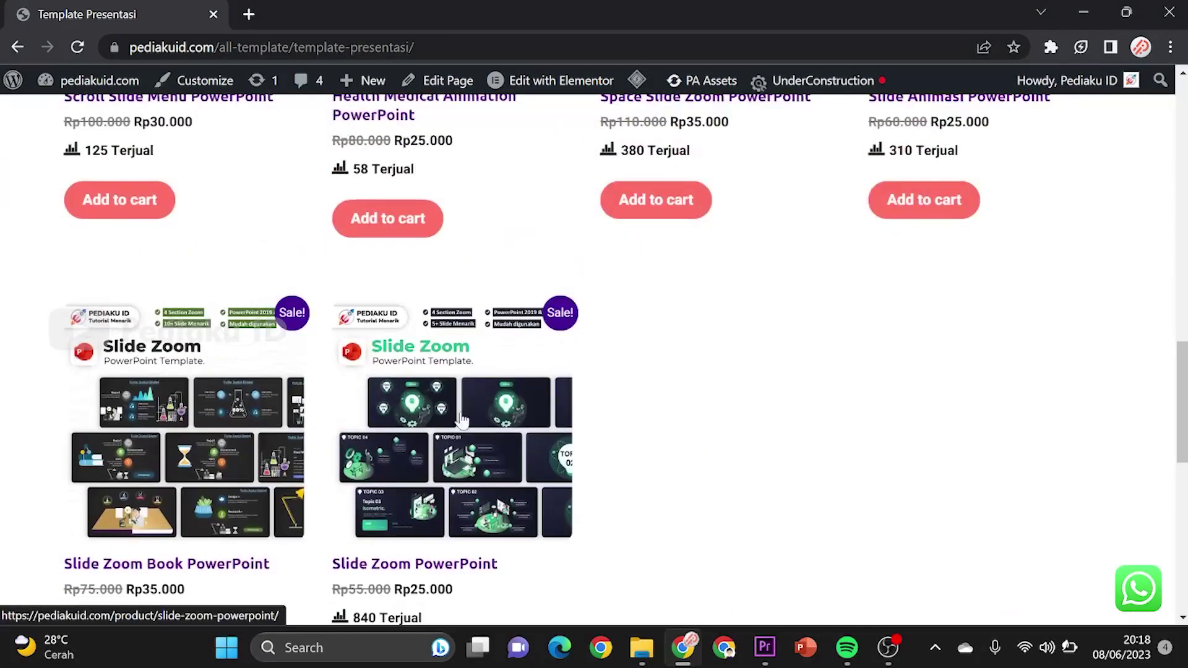
scroll(434, 439, "up", 3)
scroll(681, 402, "up", 2)
scroll(897, 378, "up", 2)
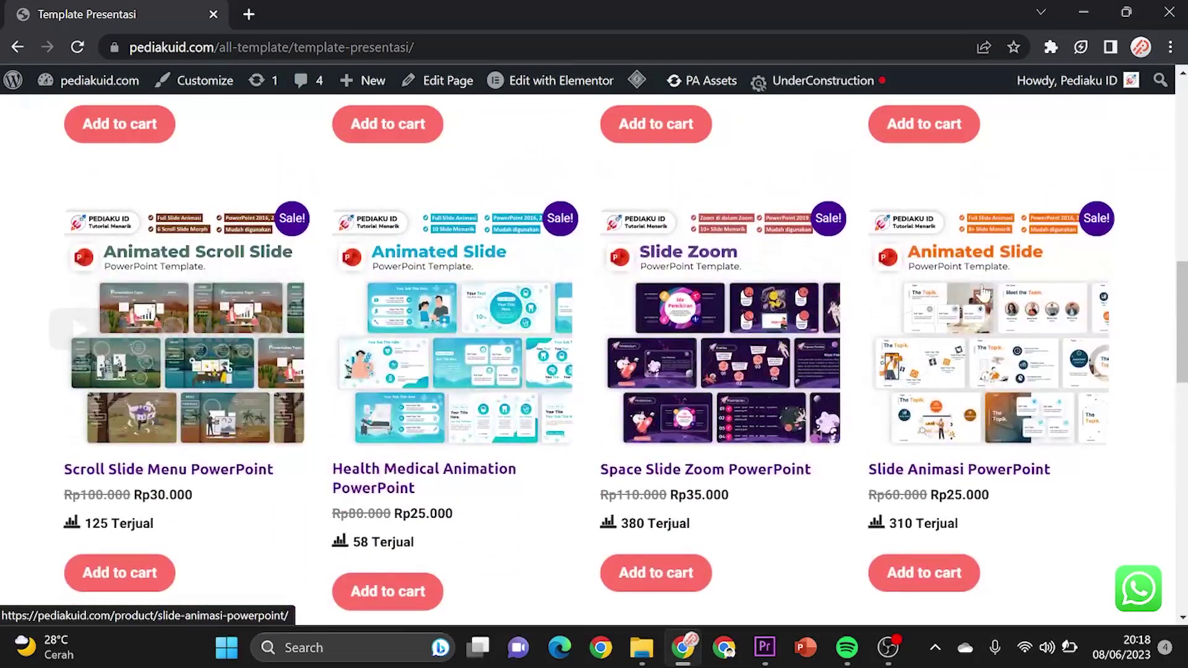
scroll(1007, 365, "up", 1)
scroll(805, 384, "up", 3)
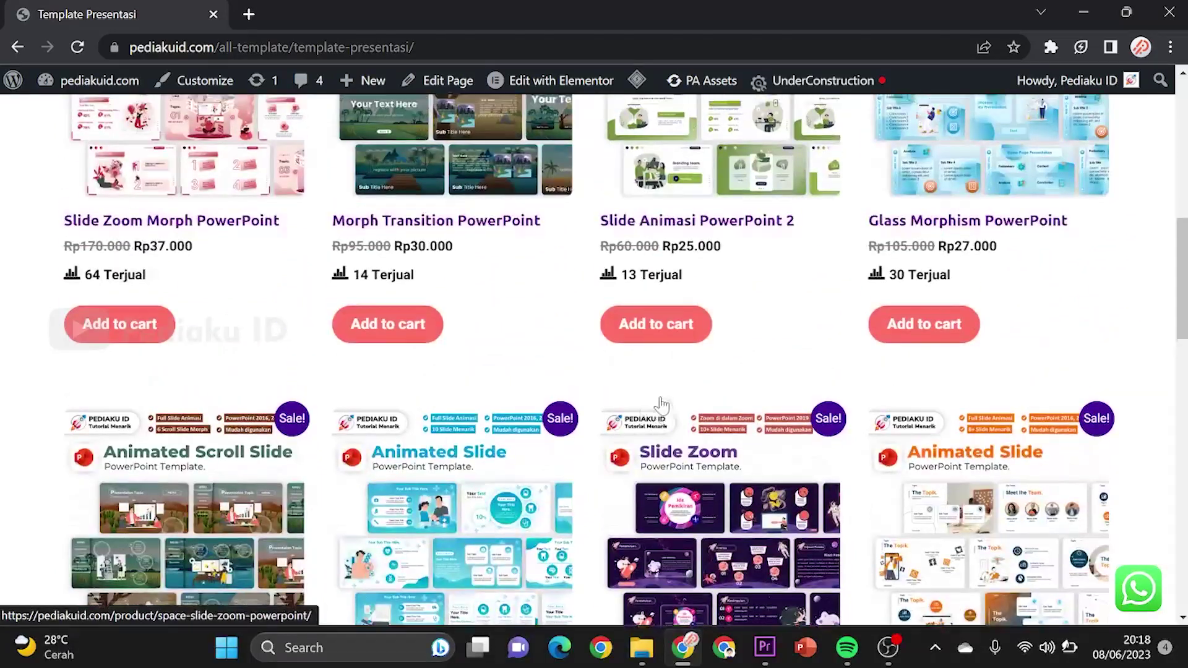
scroll(433, 470, "up", 3)
scroll(72, 314, "up", 1)
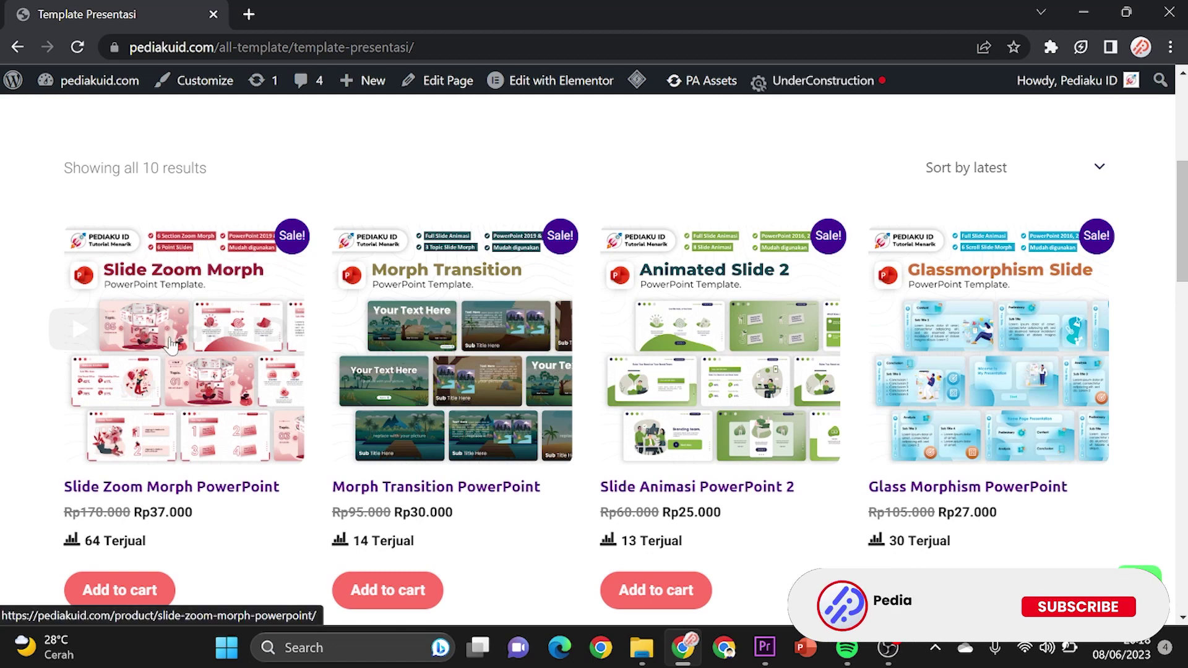
left_click(172, 344)
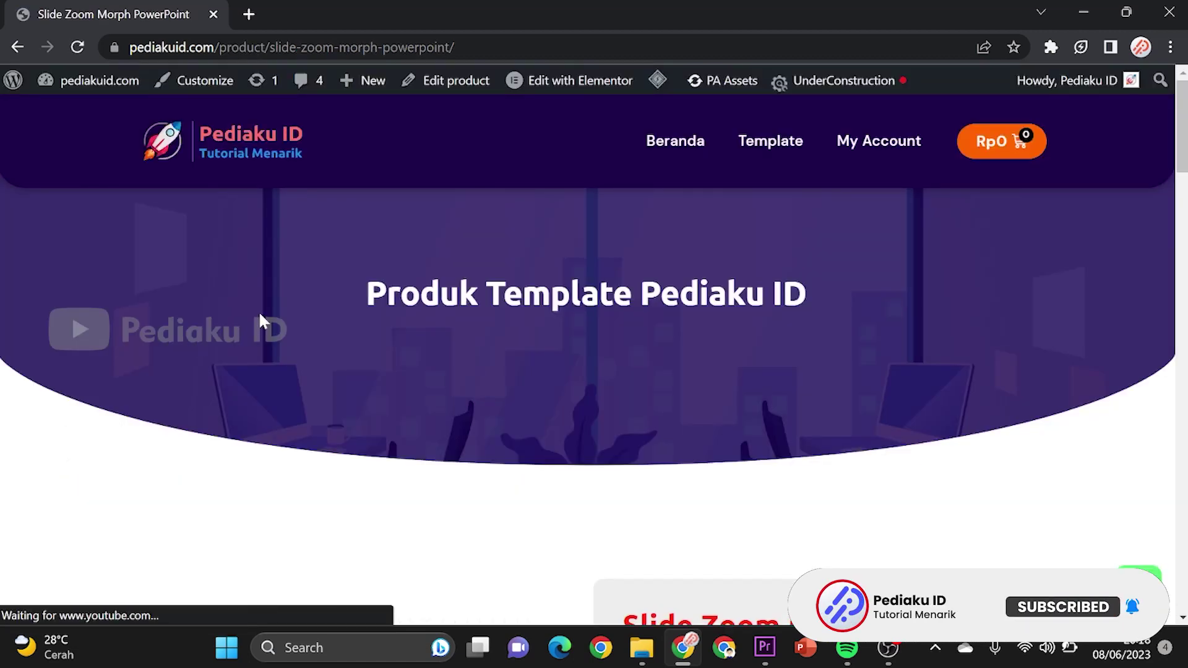
scroll(260, 319, "down", 3)
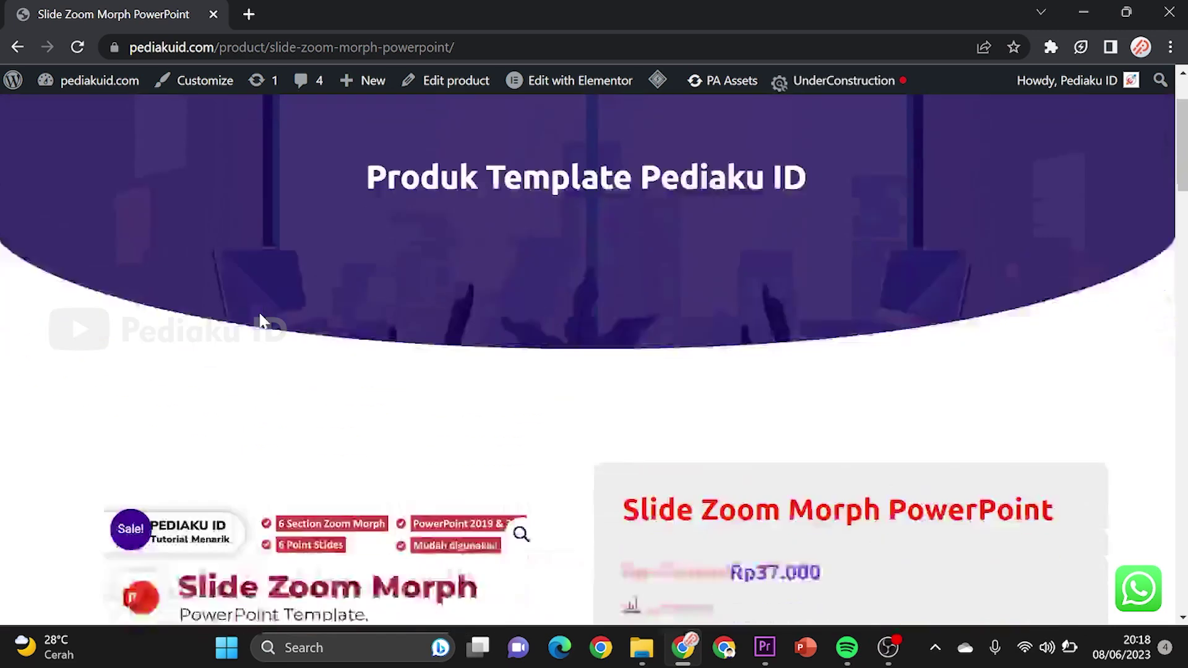
scroll(260, 319, "down", 2)
scroll(260, 318, "down", 1)
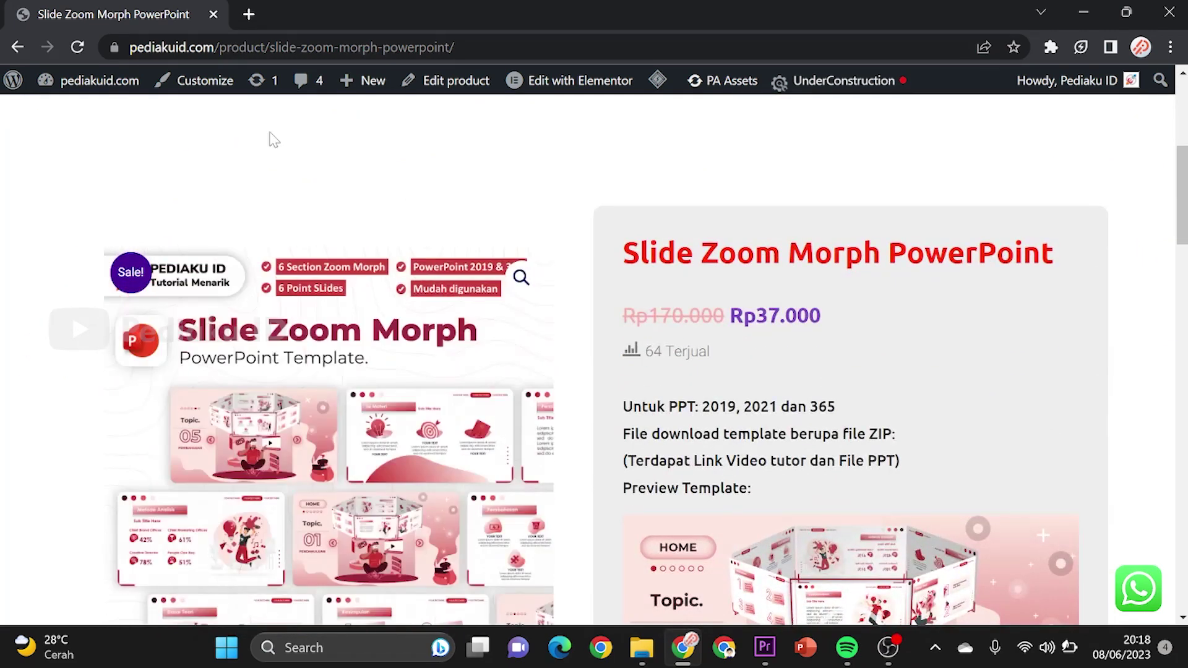
scroll(533, 259, "down", 1)
scroll(533, 259, "down", 3)
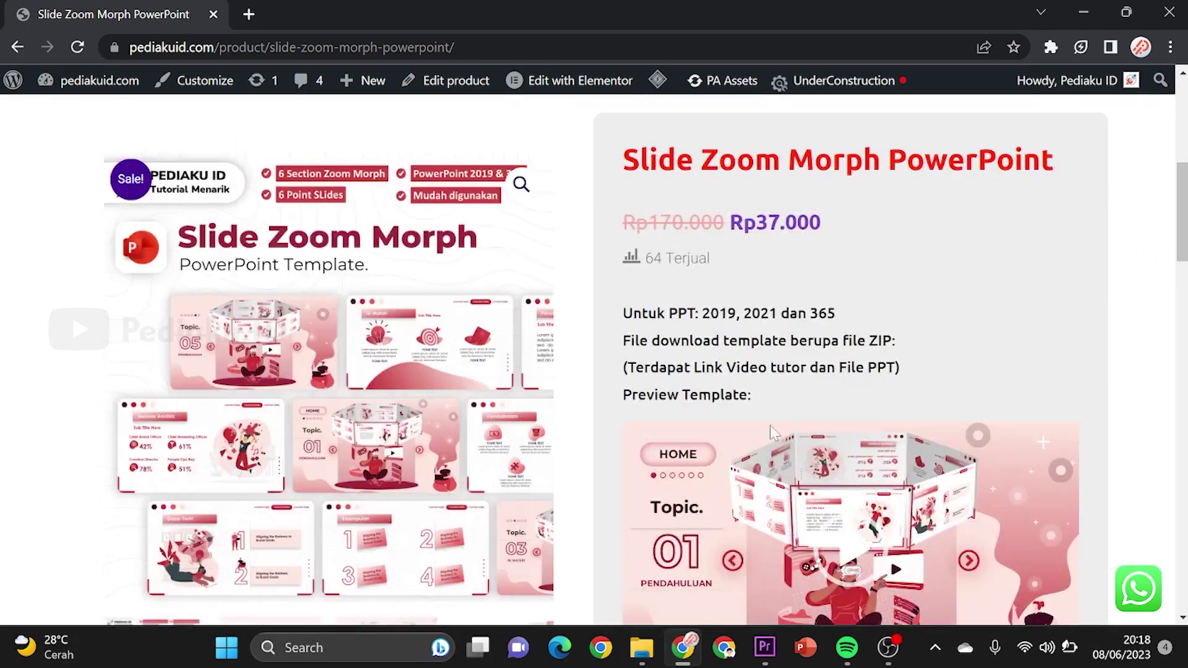
scroll(883, 378, "up", 4)
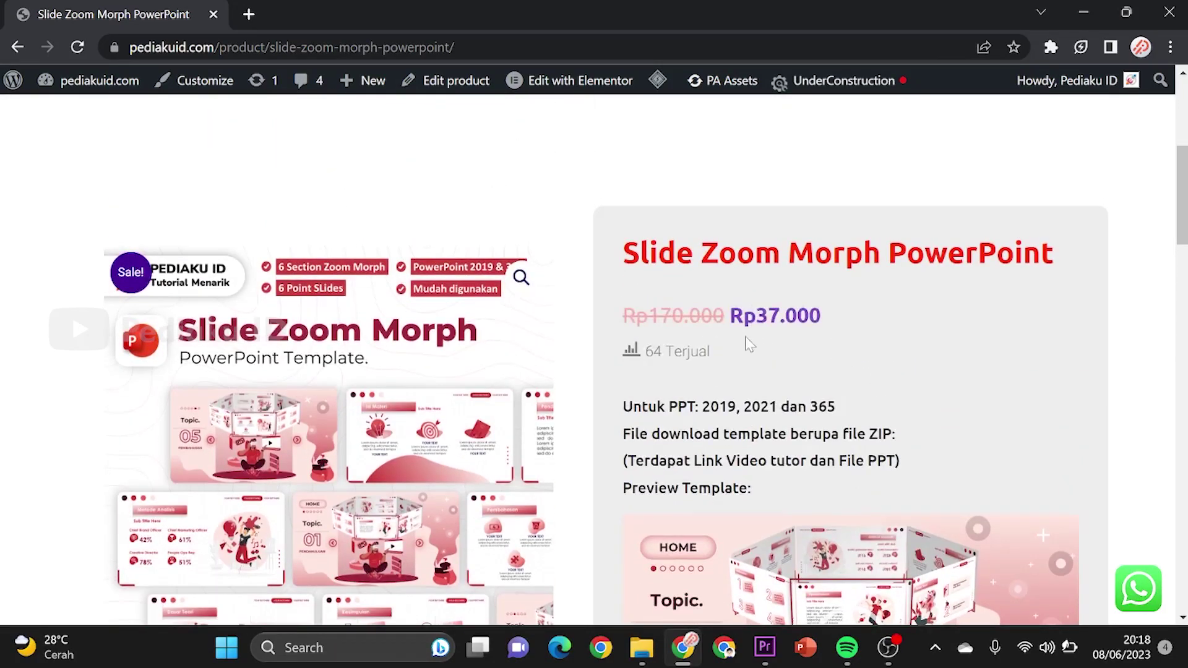
scroll(745, 347, "down", 6)
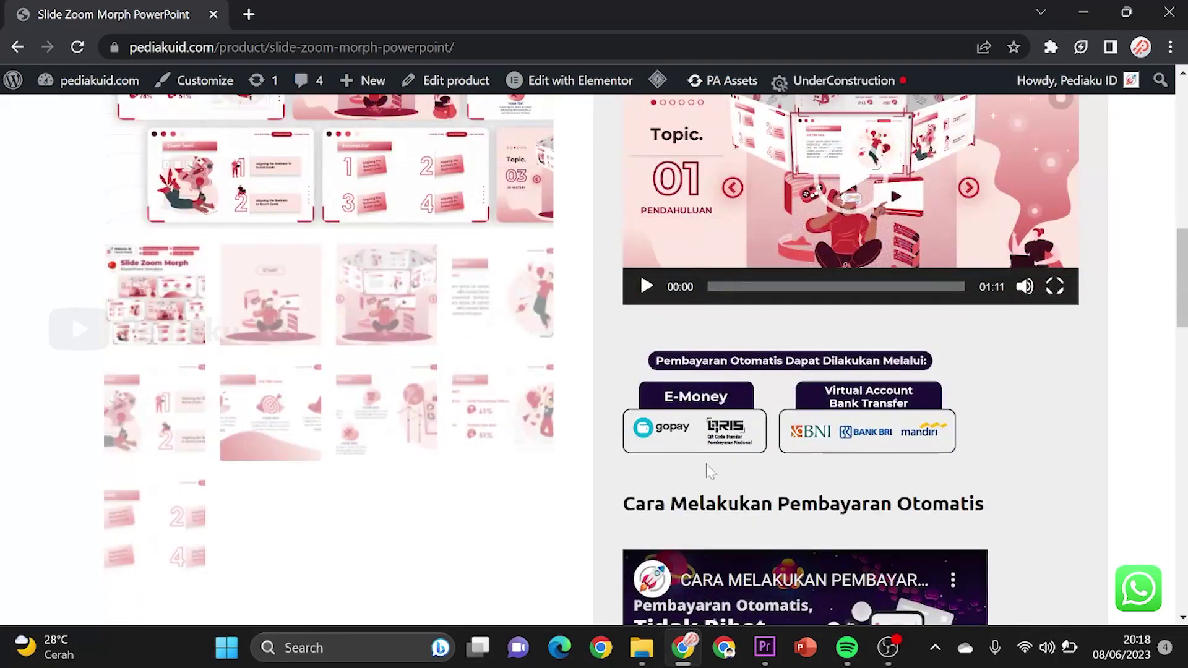
scroll(846, 442, "down", 2)
scroll(910, 385, "down", 3)
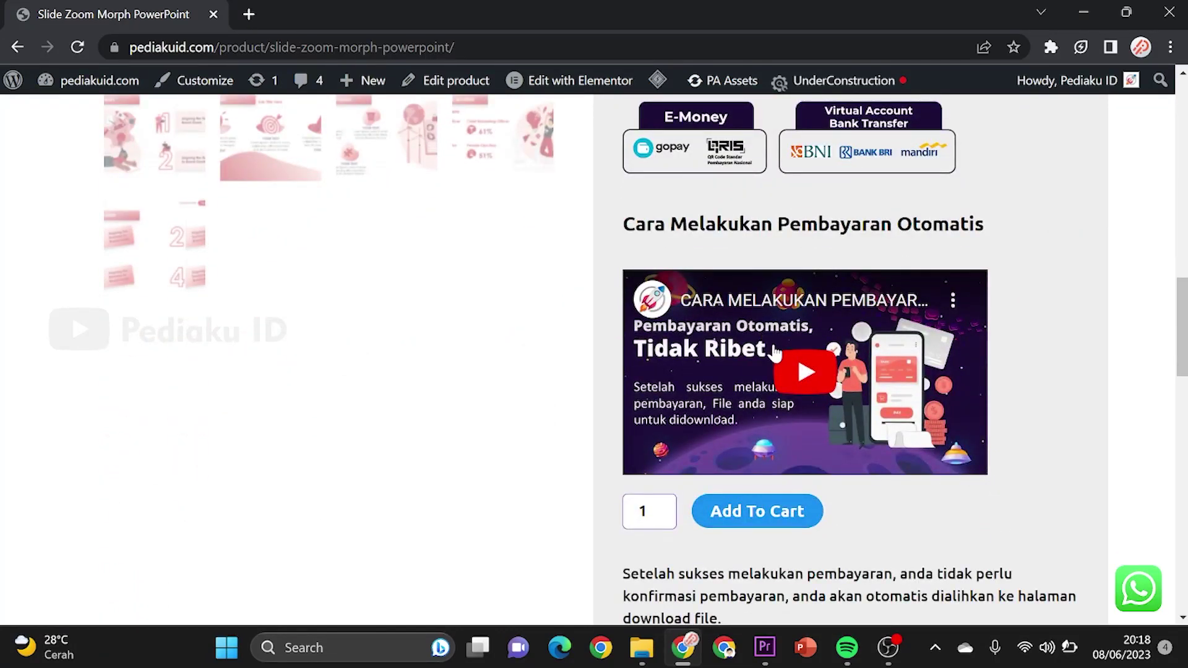
scroll(766, 341, "down", 2)
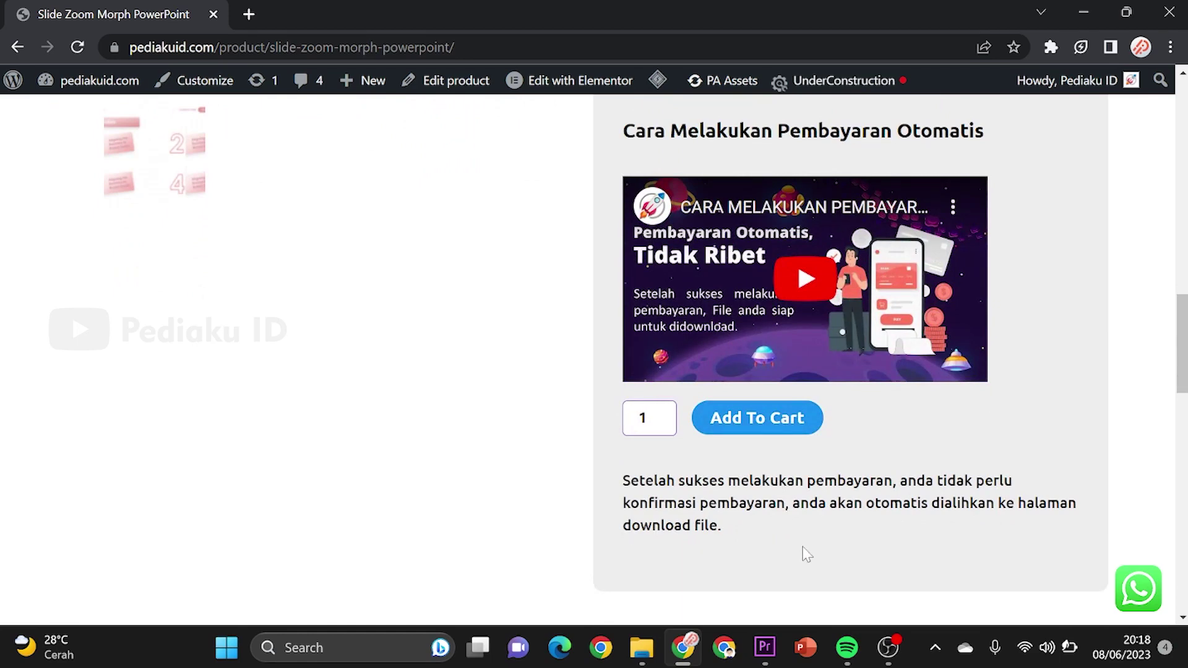
scroll(807, 554, "down", 2)
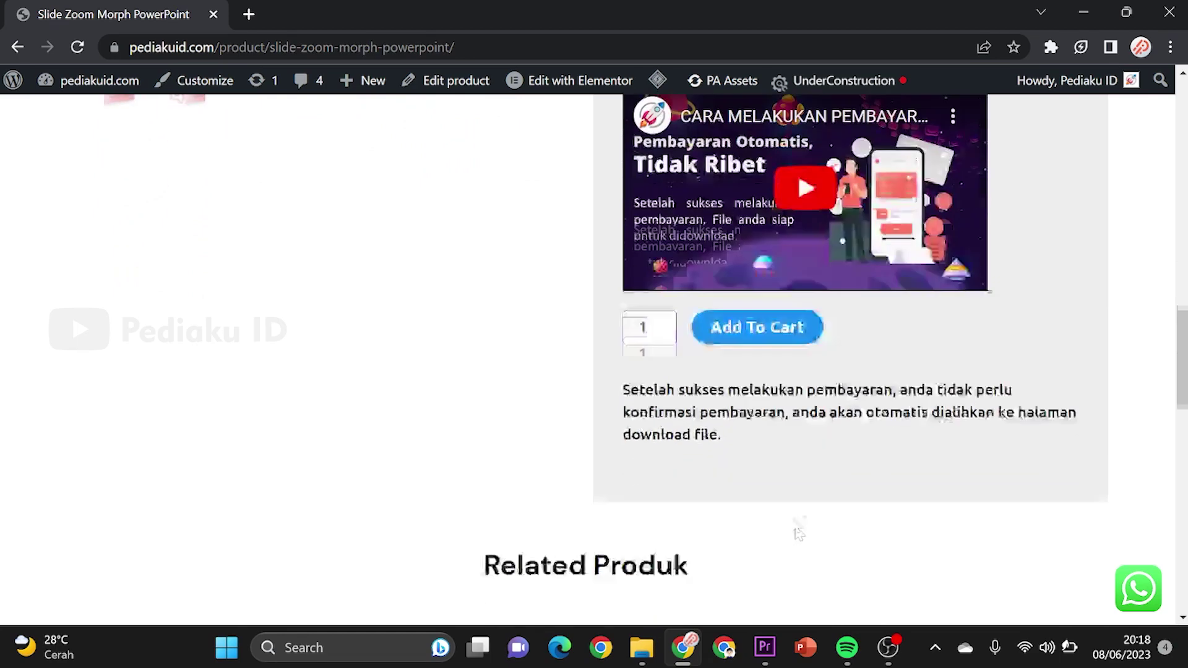
scroll(796, 530, "down", 2)
scroll(786, 443, "down", 2)
scroll(788, 444, "up", 8)
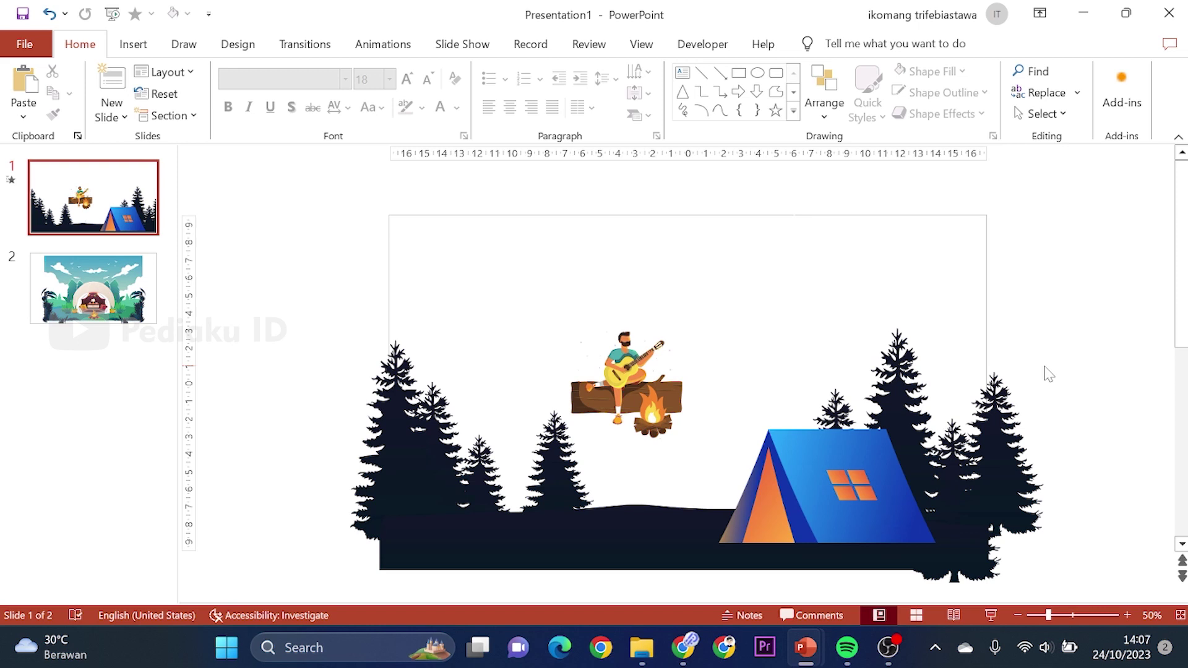
left_click(635, 393)
left_click(435, 444)
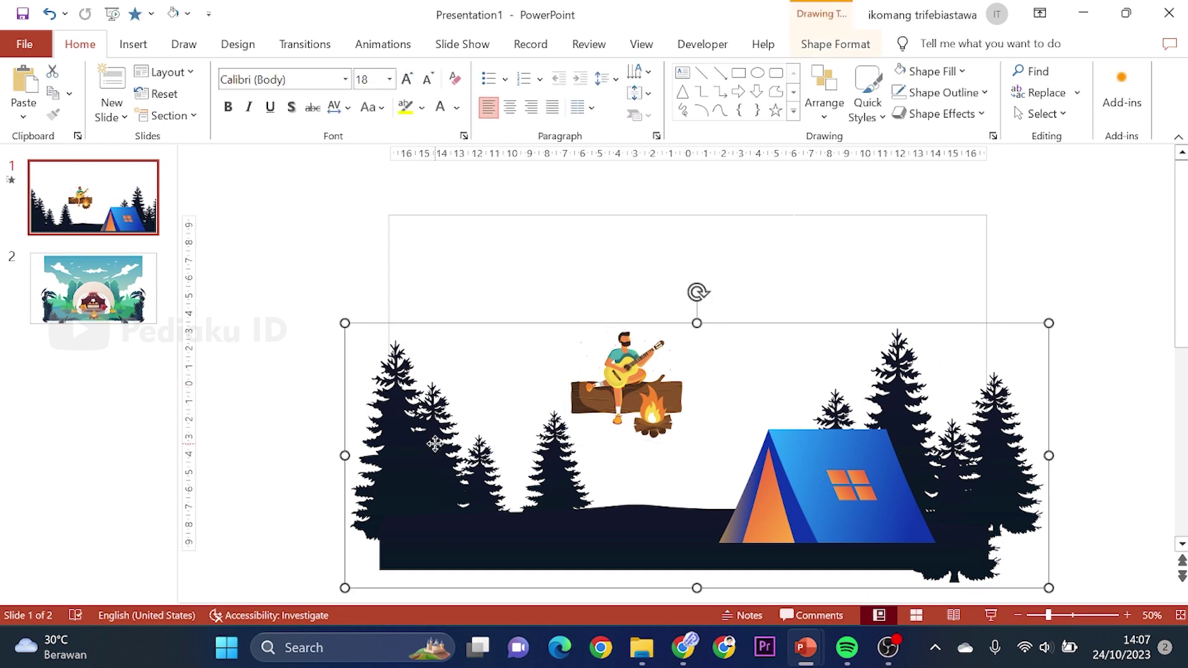
left_click(322, 375)
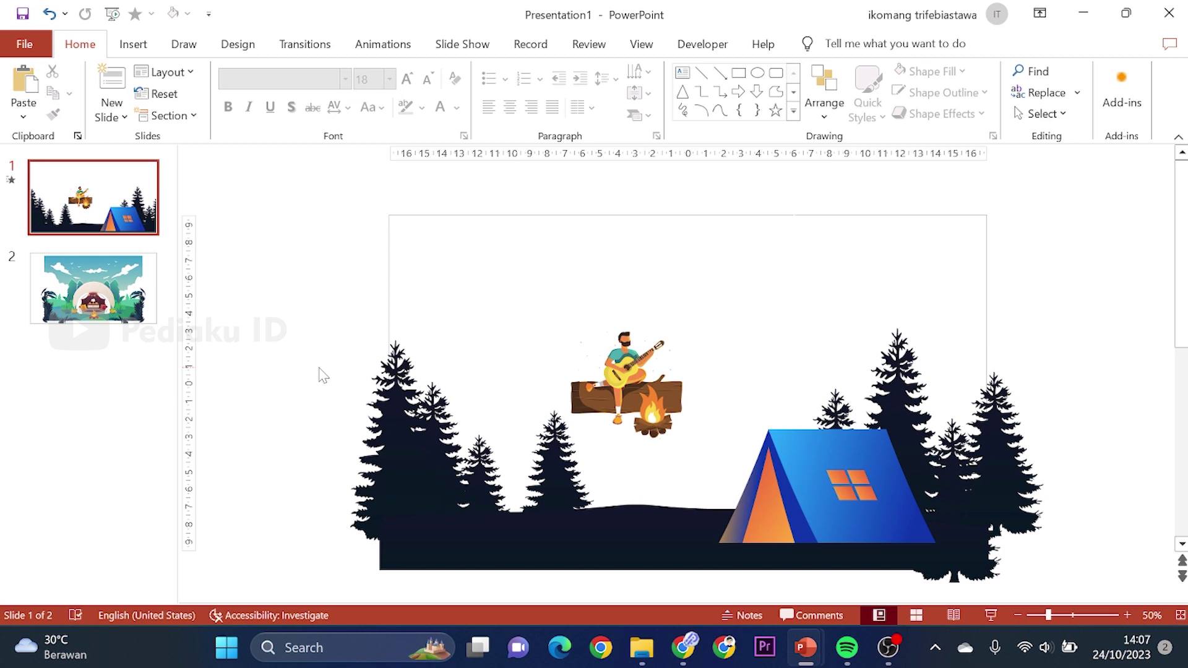
Step: Switch to the Freepik tab and browse the 'camp flat illustration' results
mouse_move(683, 648)
left_click(676, 621)
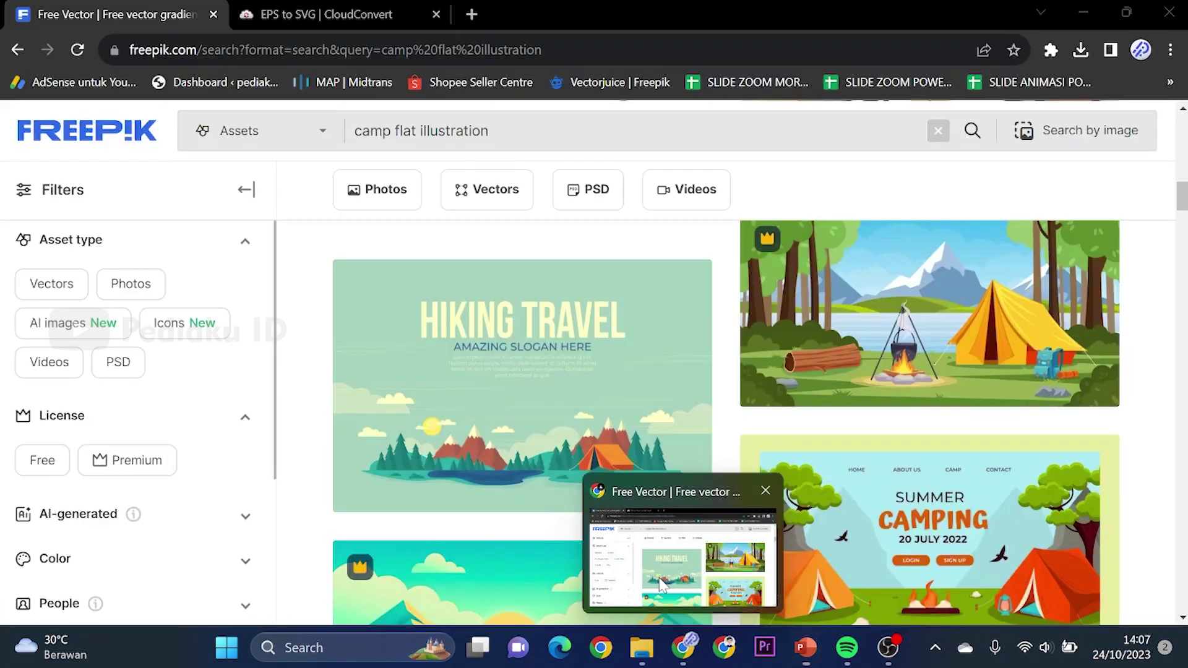
scroll(531, 371, "down", 5)
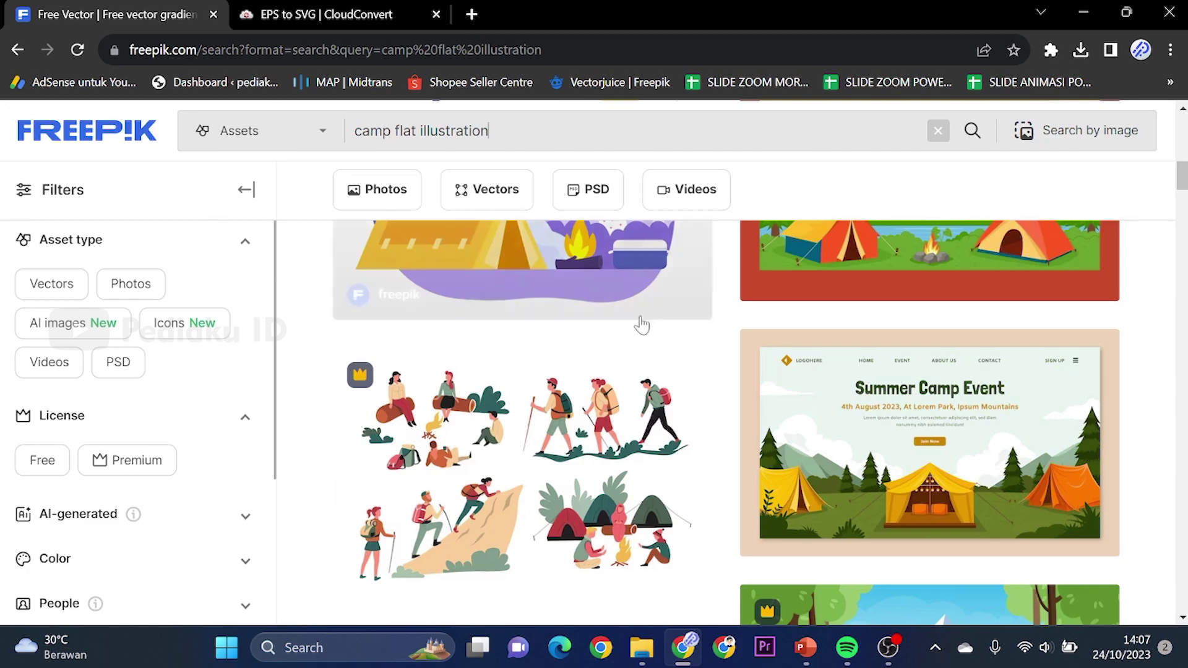
scroll(640, 323, "up", 5)
scroll(697, 344, "up", 5)
scroll(697, 344, "down", 3)
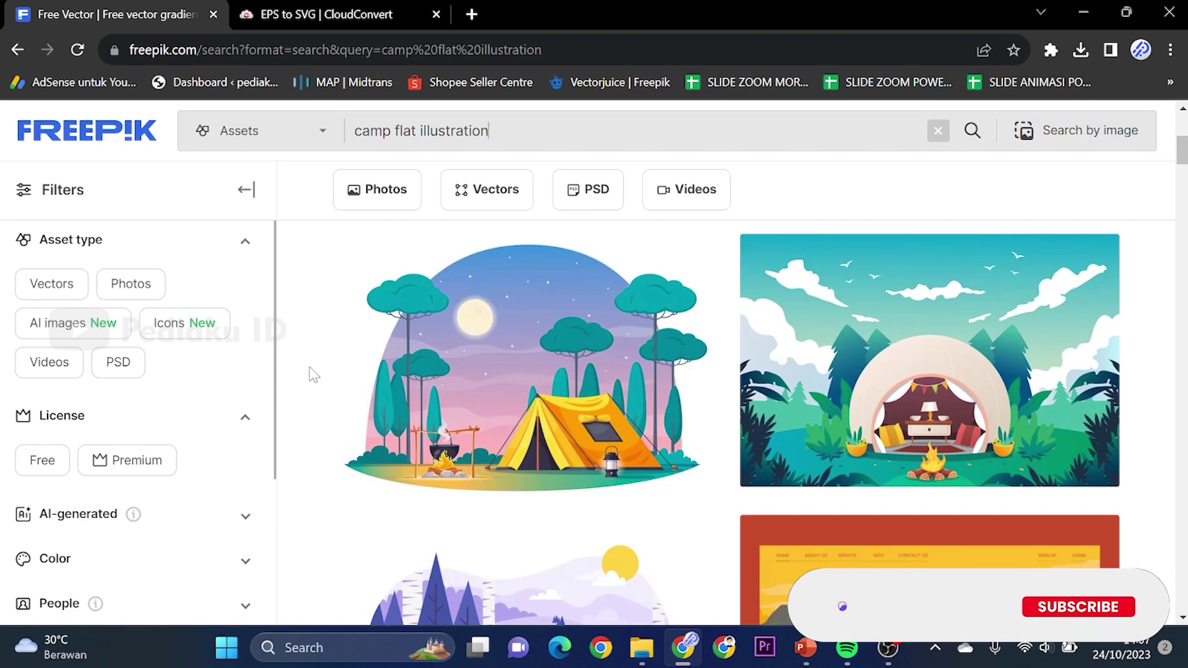
mouse_move(804, 647)
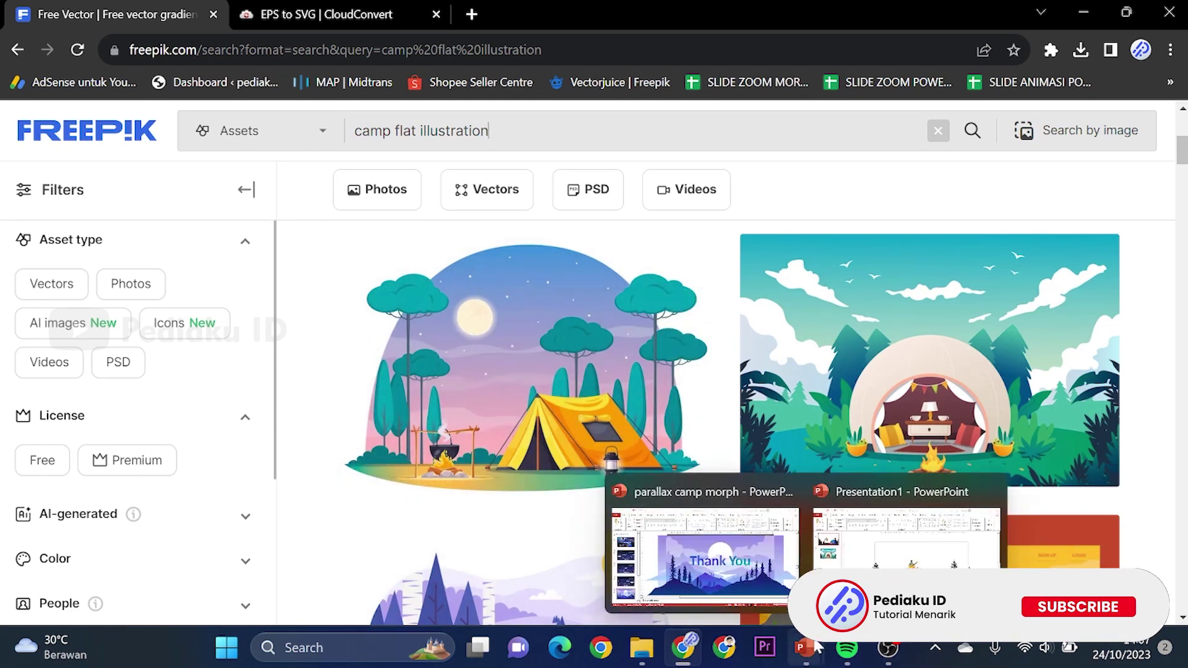
Step: Insert a Blank slide and move it to position 3 after the camping slides
left_click(904, 588)
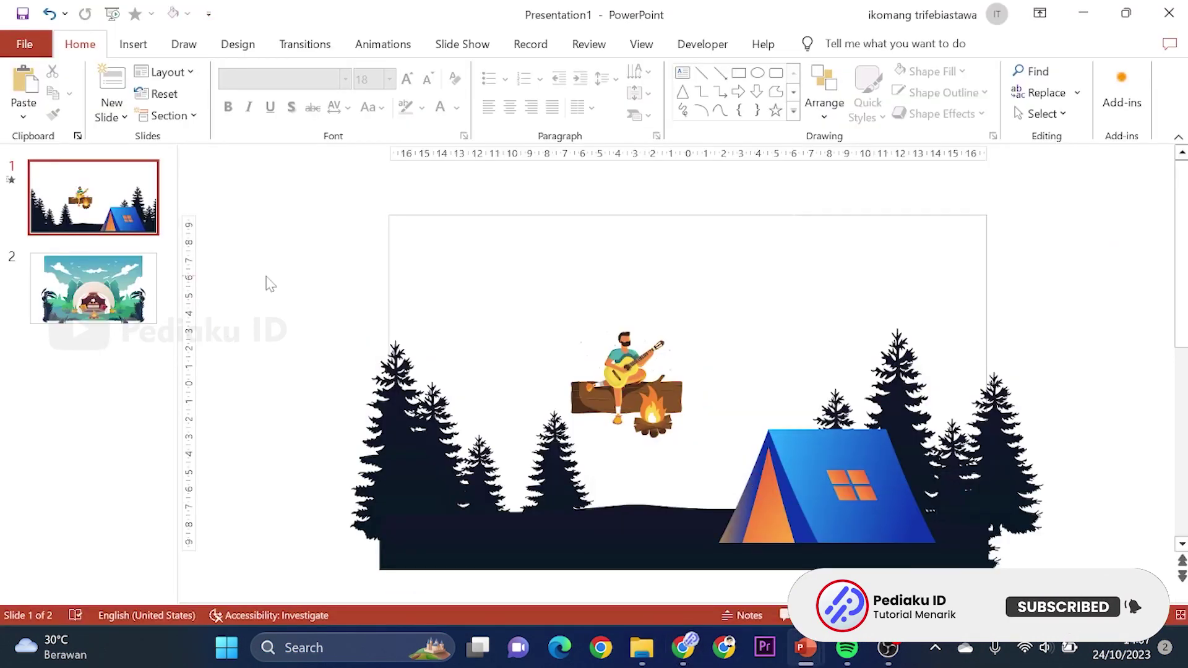
left_click(109, 117)
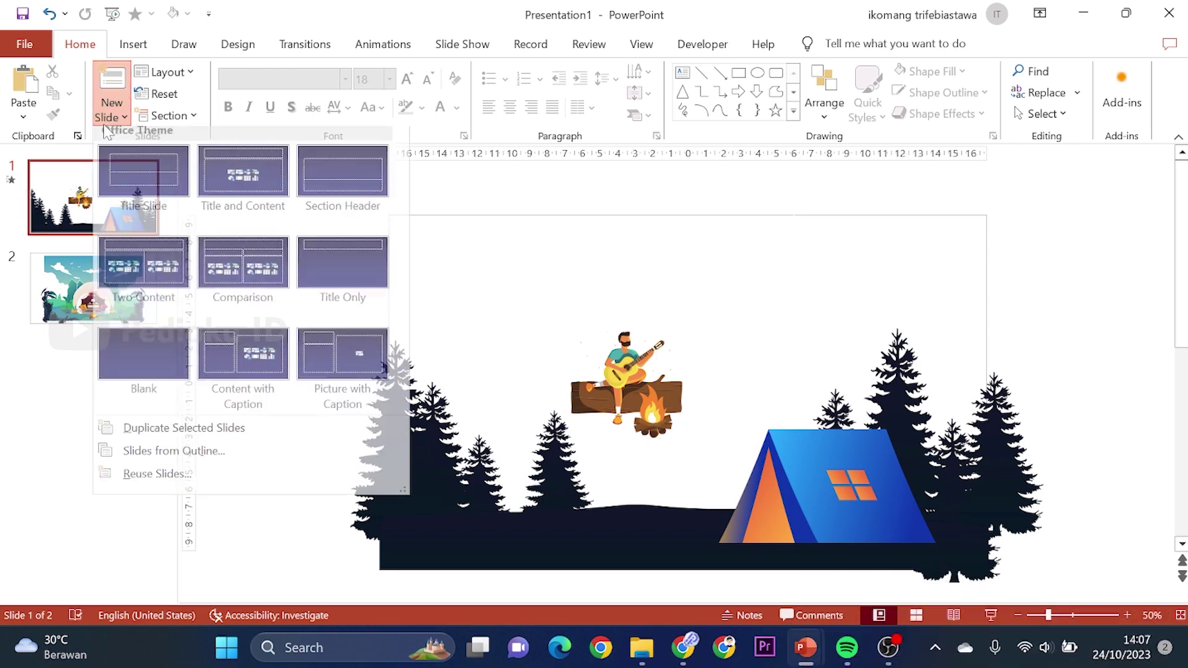
left_click(150, 378)
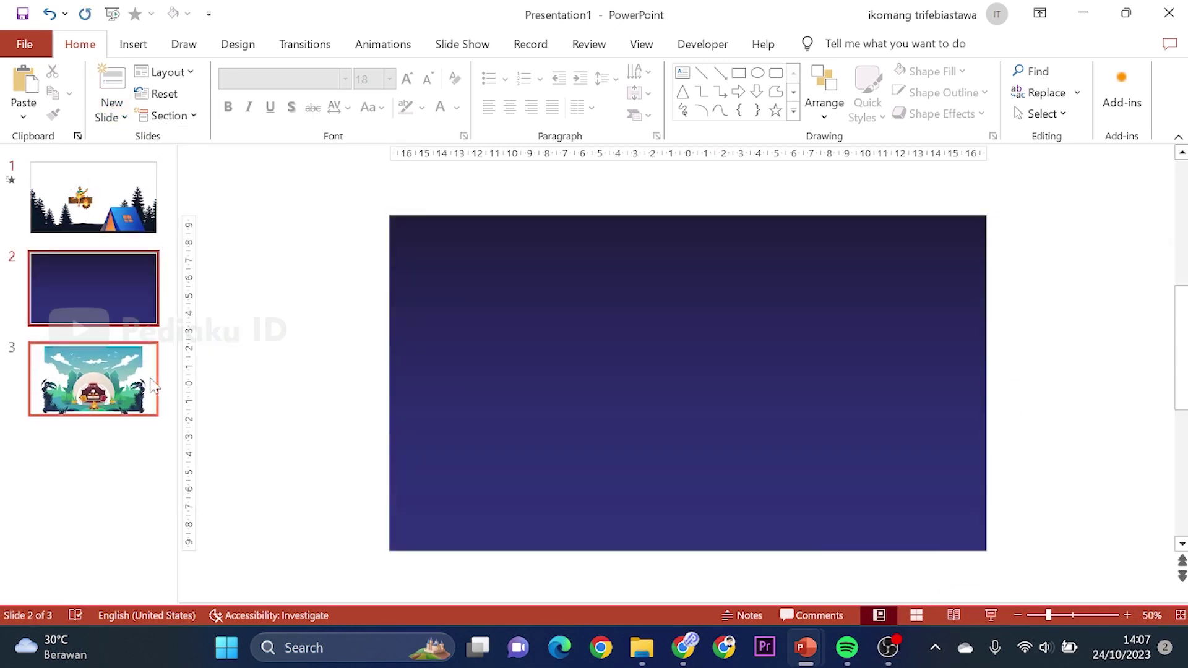
left_click_drag(94, 284, 110, 429)
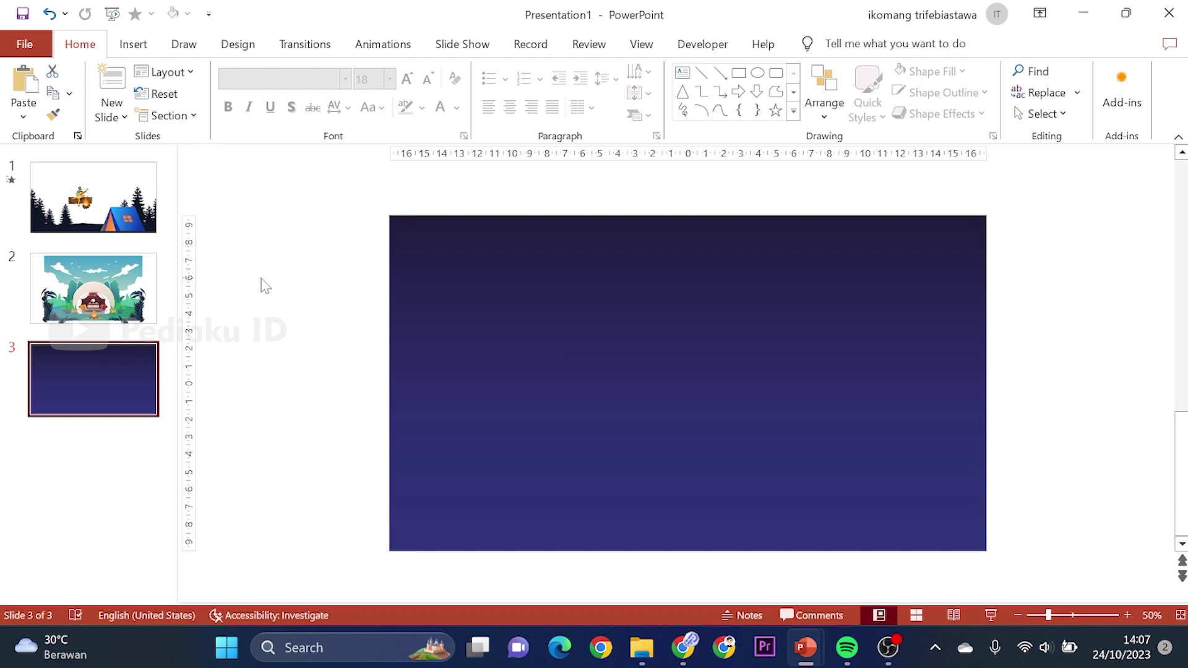
key("super+shift+s")
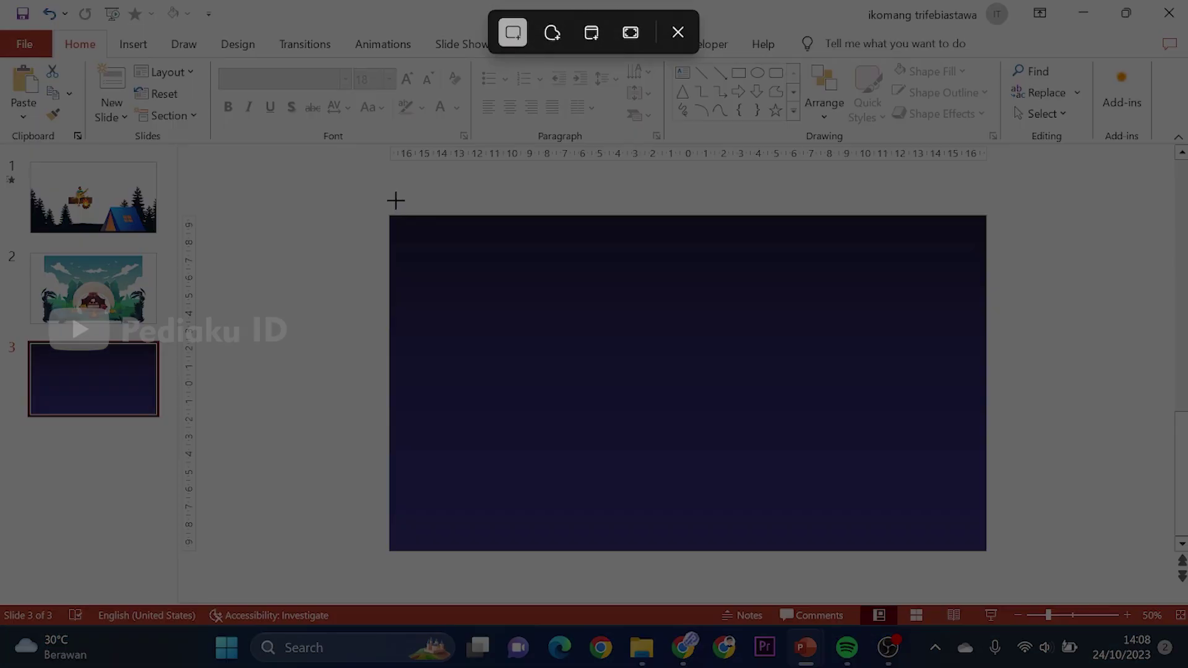
Step: Capture a strip of the dark gradient and paste it beside slide 3
left_click_drag(396, 200, 574, 569)
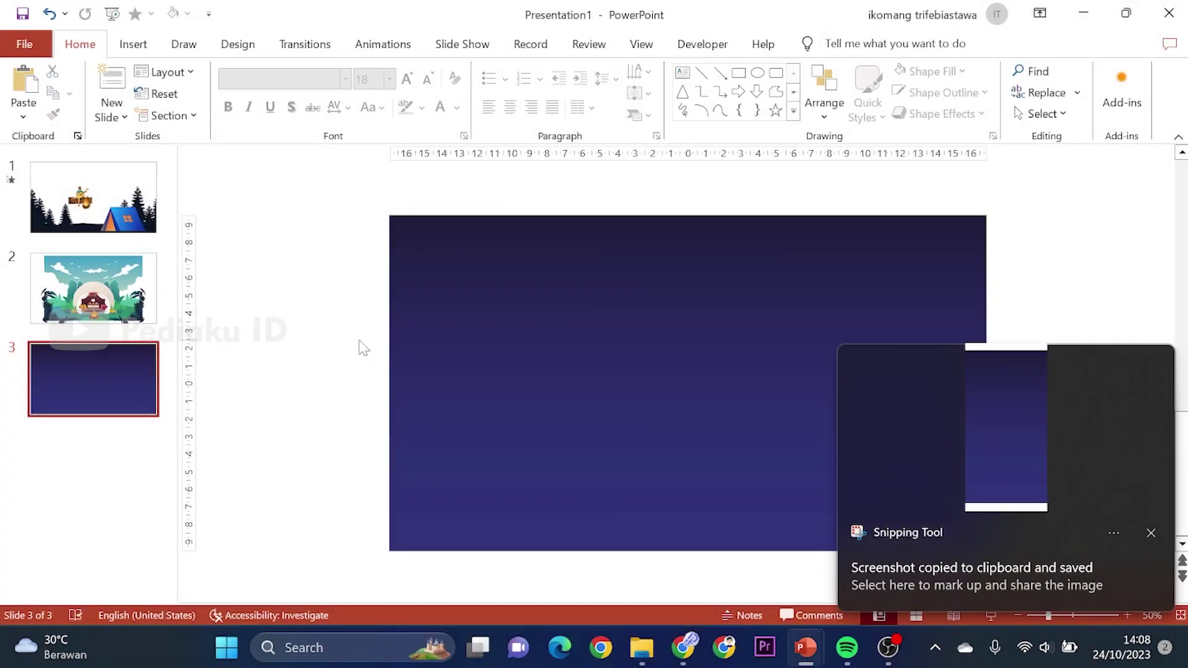
key("ctrl+v")
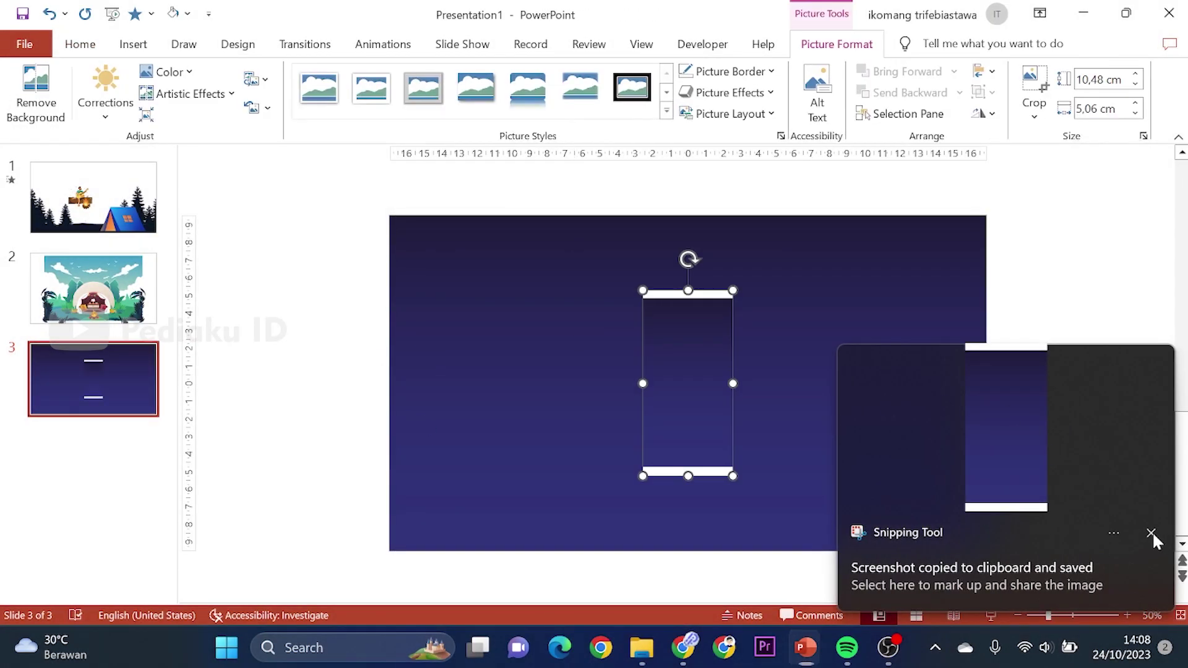
left_click(1151, 533)
left_click_drag(685, 326, 328, 304)
left_click(308, 196)
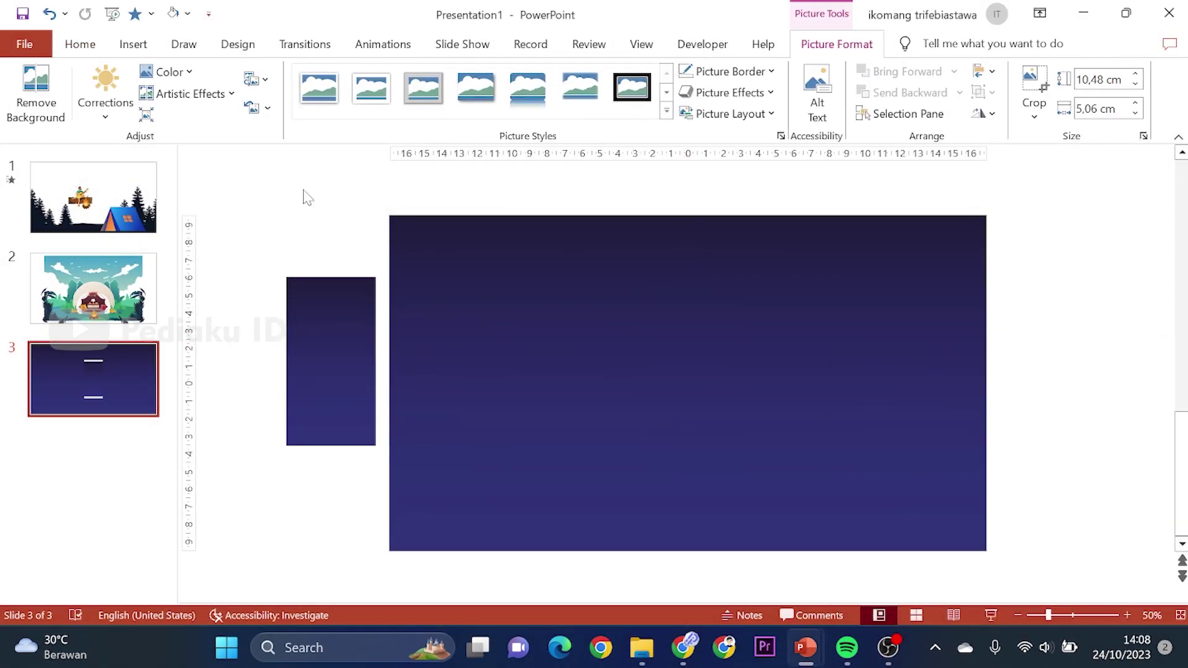
Step: Draw a rectangle on slide 3 and fill it with the eyedropper-sampled gradient colour
left_click(133, 44)
left_click(351, 93)
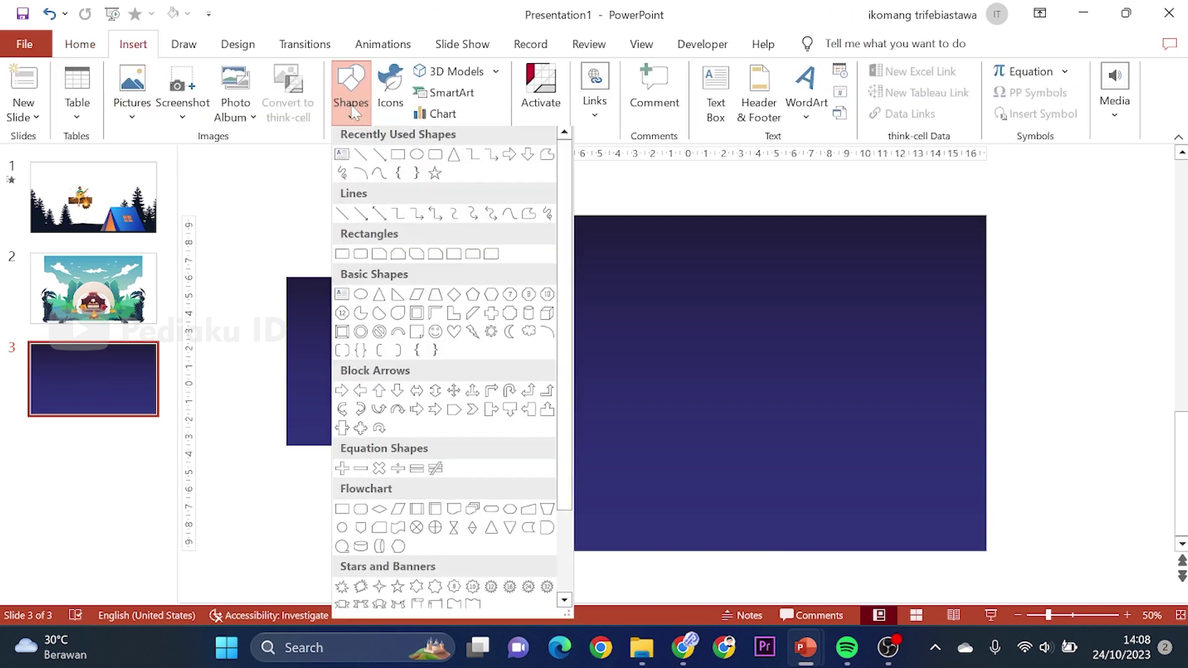
left_click(398, 160)
left_click_drag(542, 373, 784, 473)
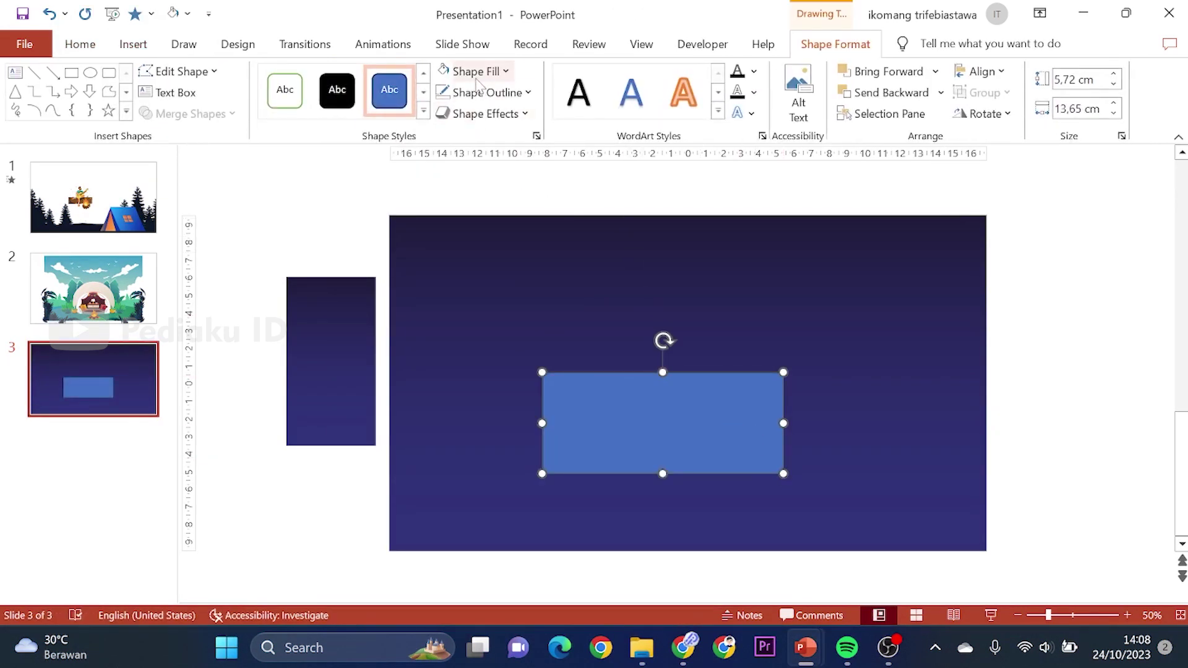
left_click(476, 72)
left_click(484, 322)
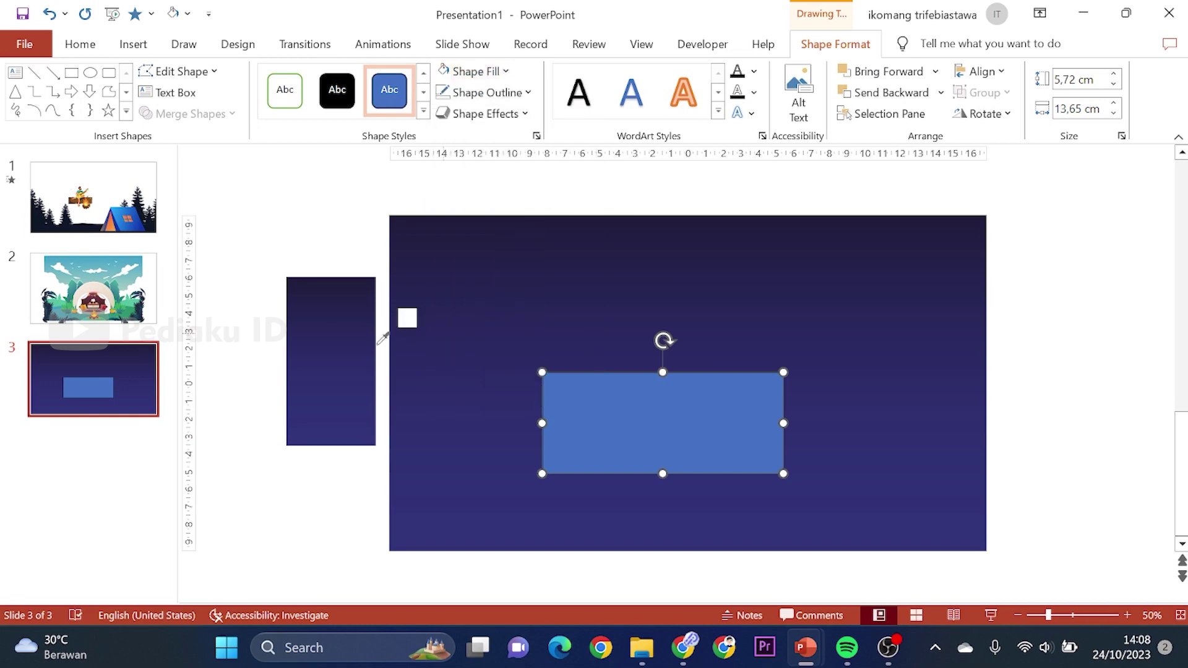
left_click(331, 313)
left_click(352, 265)
Step: Delete the test rectangle and the off-slide gradient picture
left_click(651, 394)
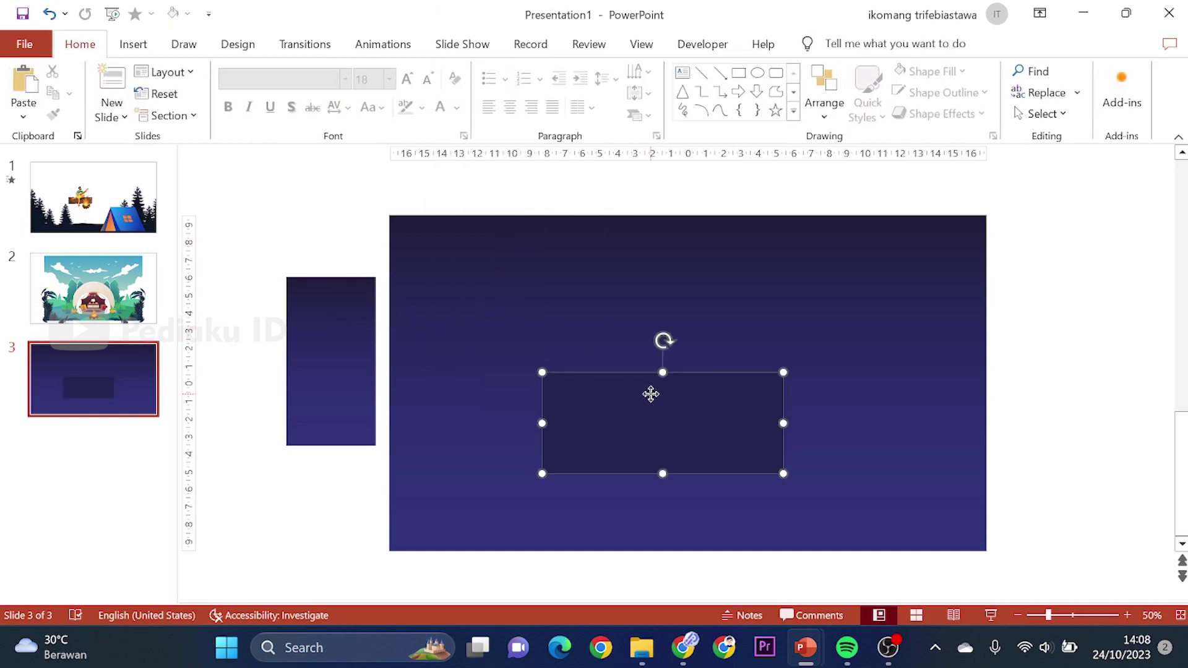
key("Delete")
left_click(366, 323)
key("Delete")
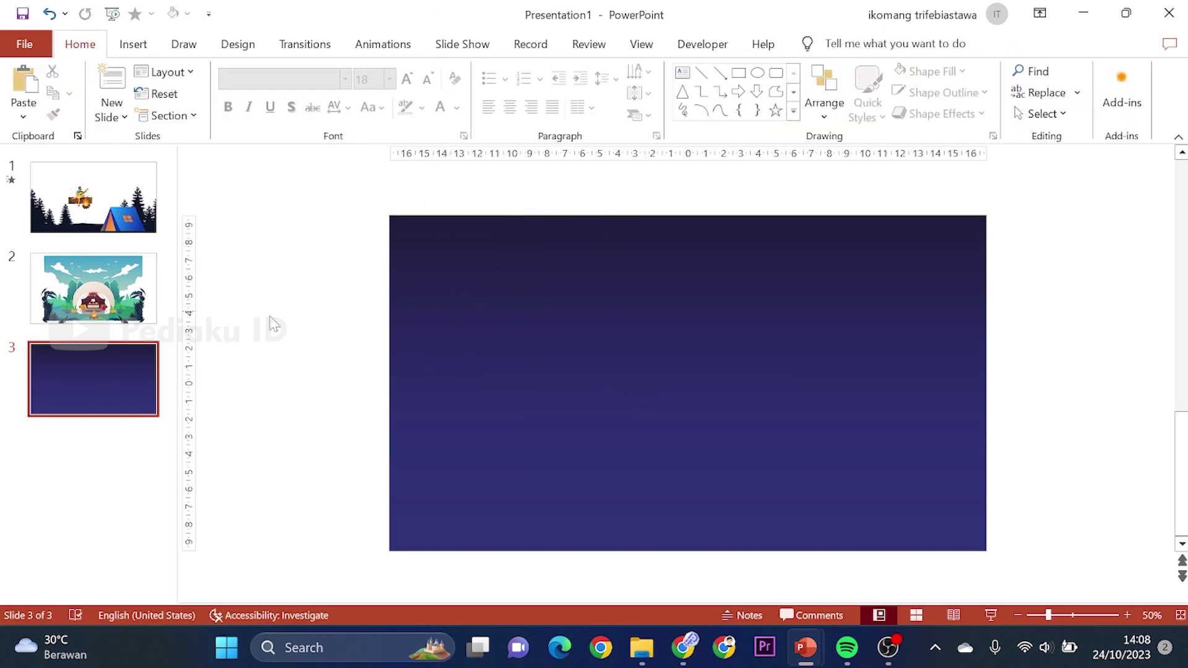
Step: Copy the trees, tent and guitarist from slide 1 to slide 3, lowering the guitarist
left_click(88, 224)
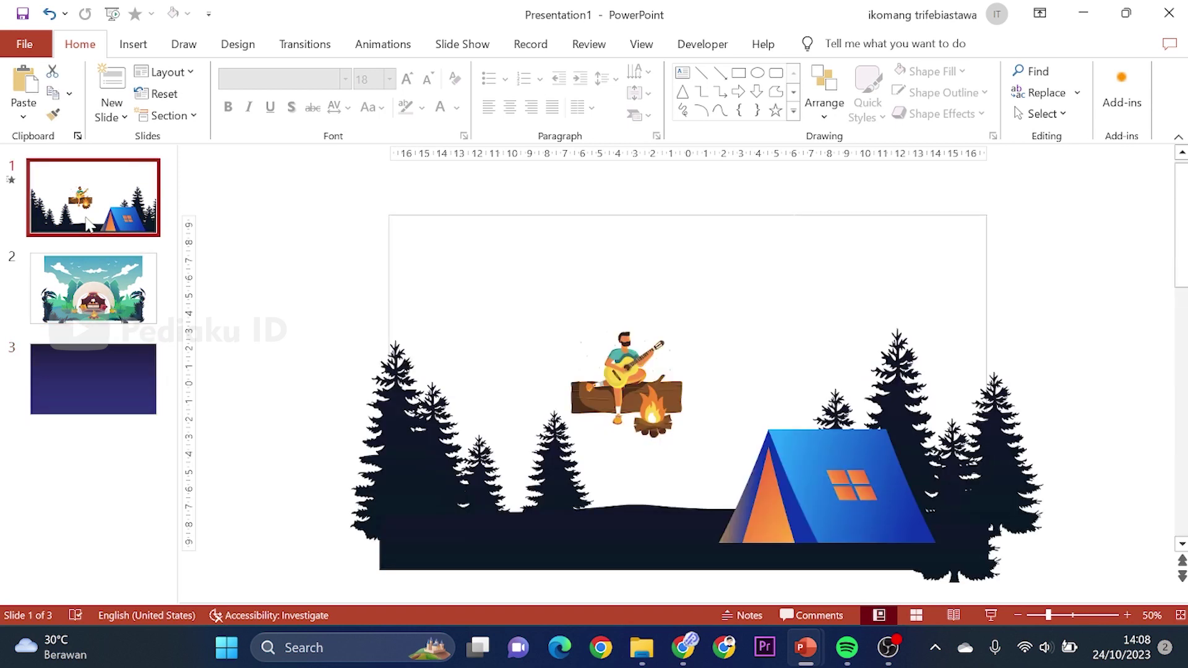
left_click(685, 508)
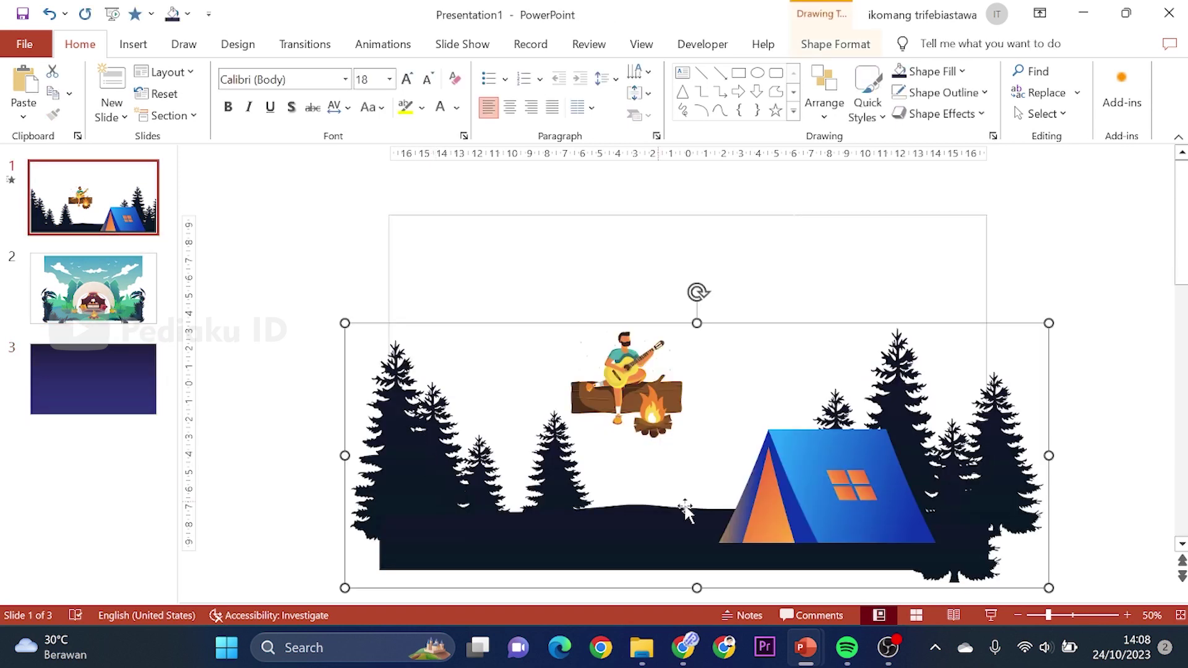
left_click(871, 462, "shift")
left_click(624, 384, "shift")
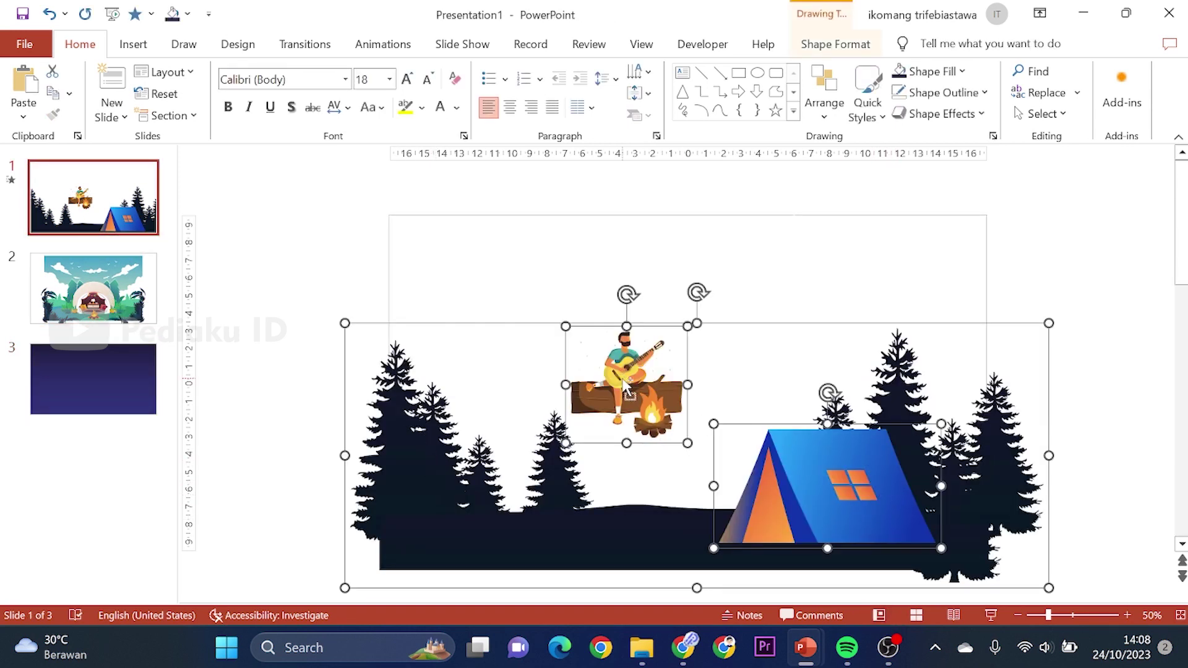
key("ctrl+c")
left_click(97, 350)
key("ctrl+v")
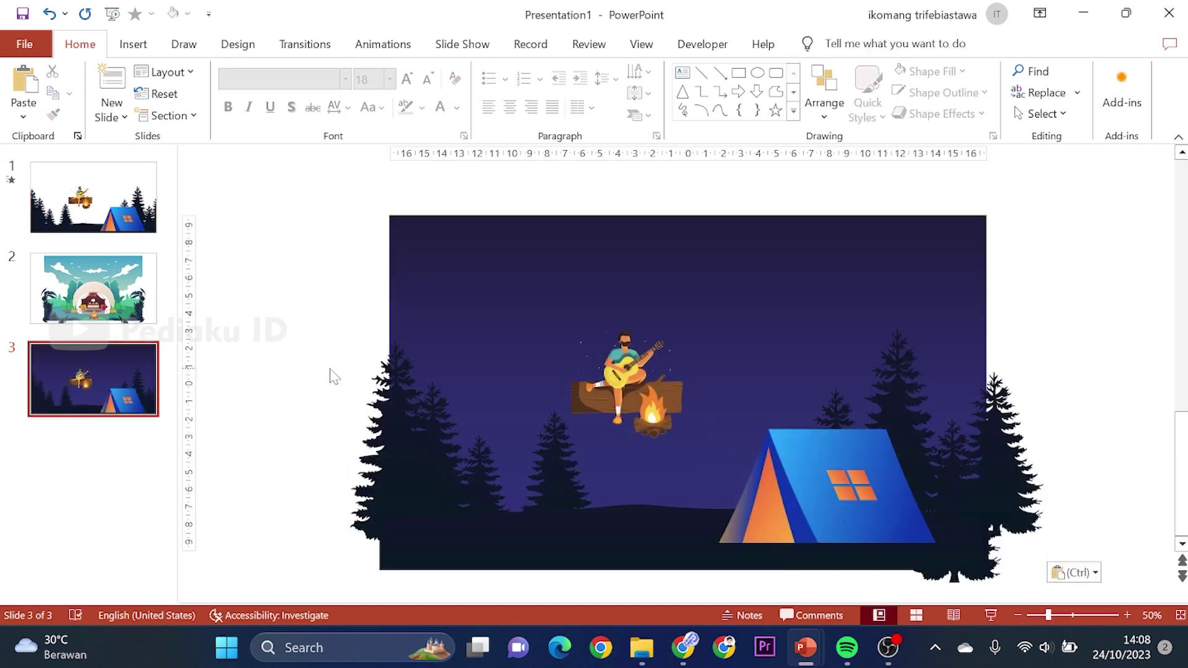
left_click_drag(604, 402, 628, 519)
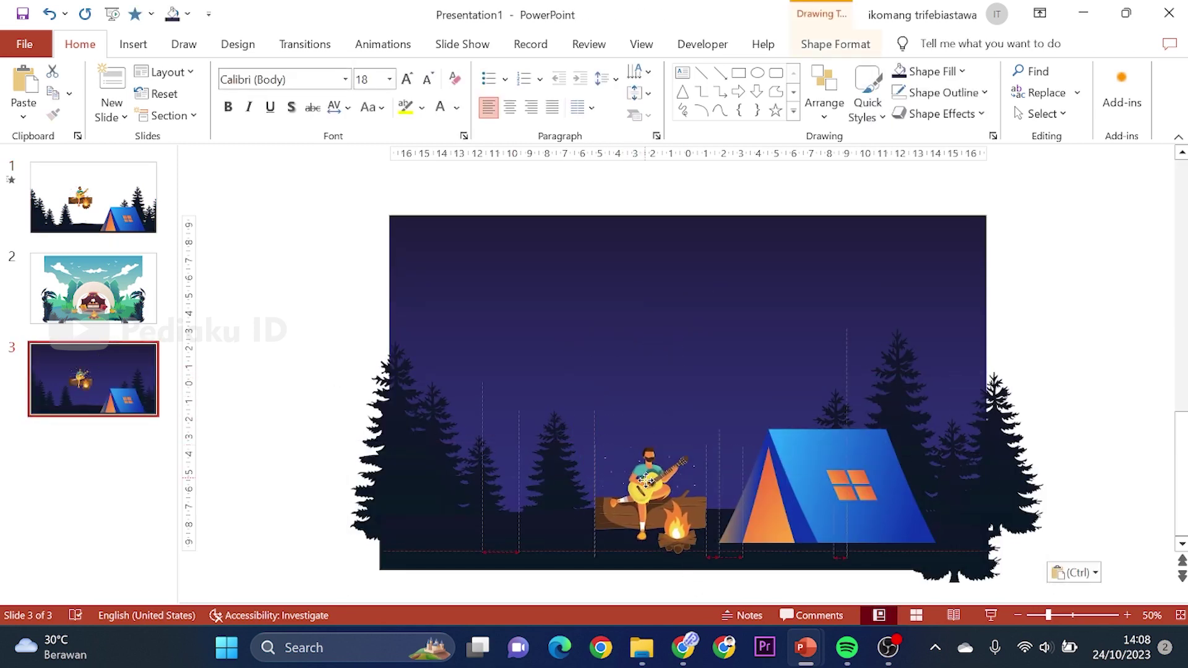
scroll(531, 464, "down", 1)
left_click(236, 293)
Step: Copy slide 1's starry-sky picture to slide 3 and send it to the back
left_click(93, 197)
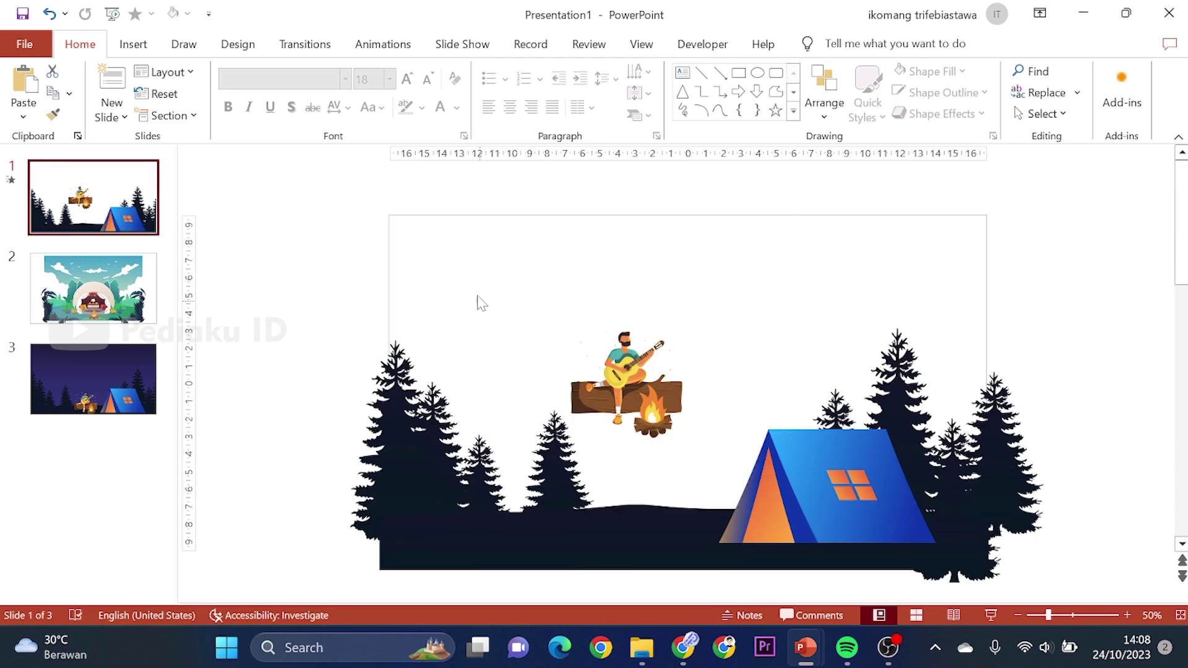
left_click(424, 259)
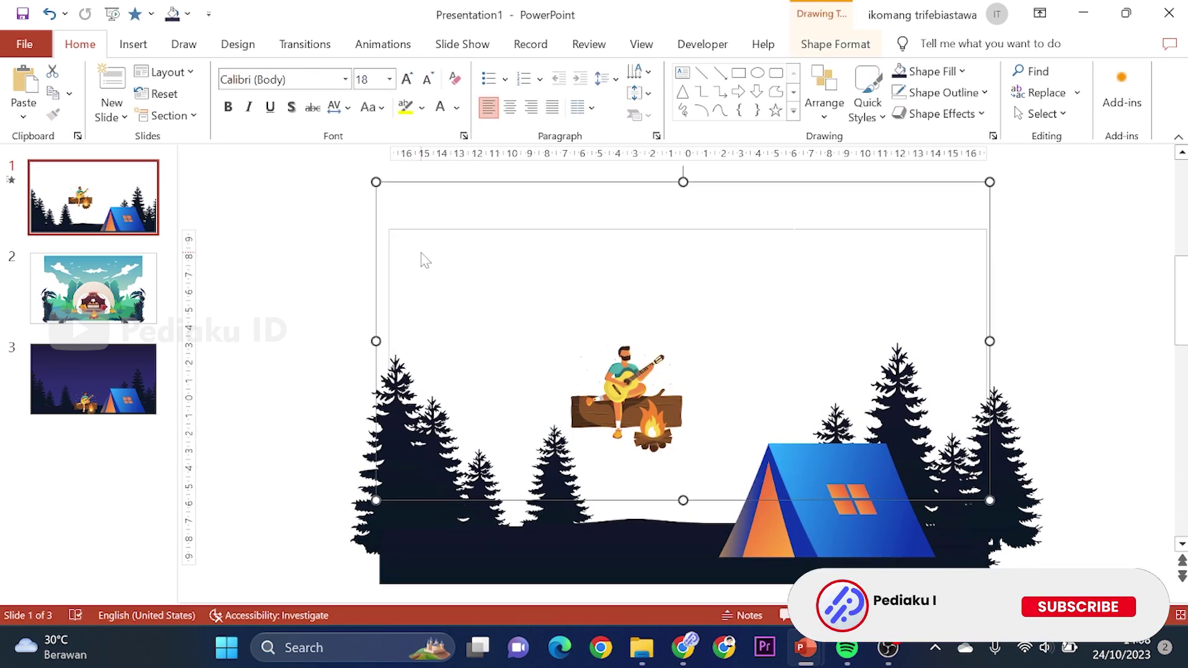
key("ctrl+c")
left_click(143, 364)
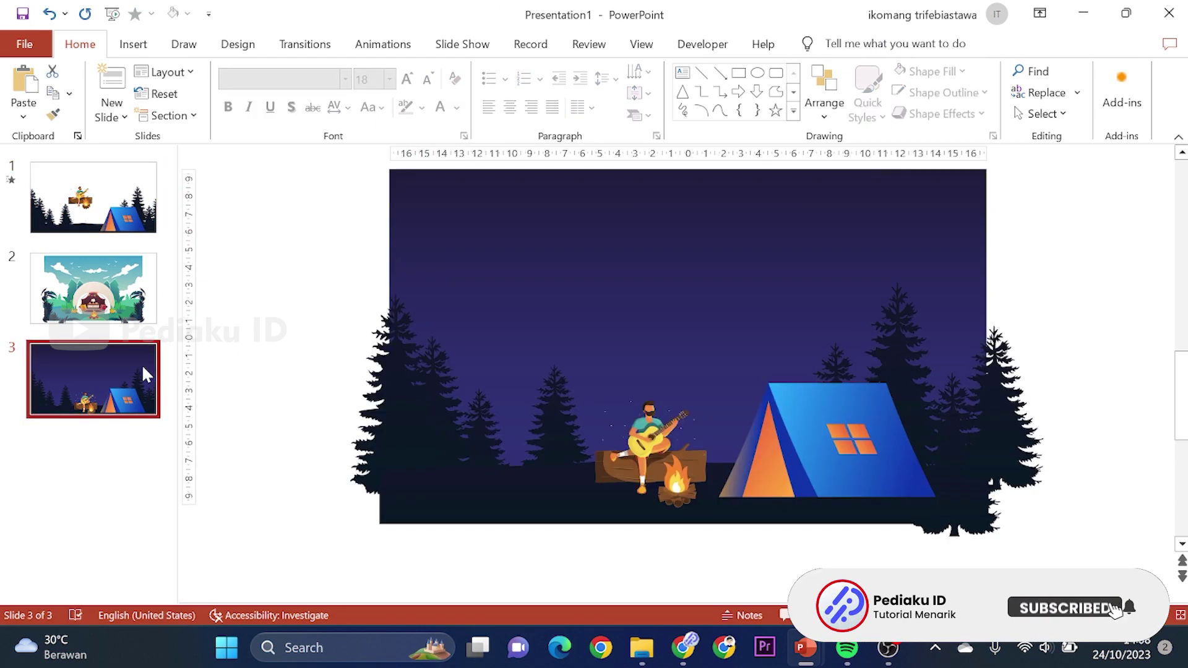
key("ctrl+v")
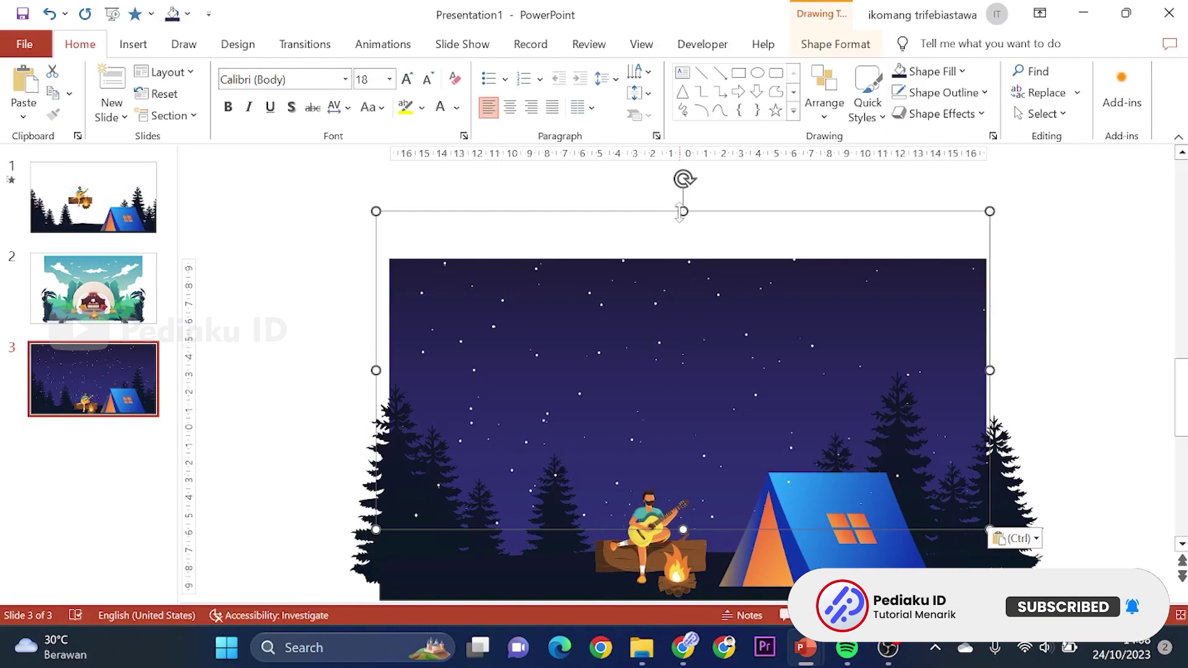
right_click(681, 212)
left_click(770, 403)
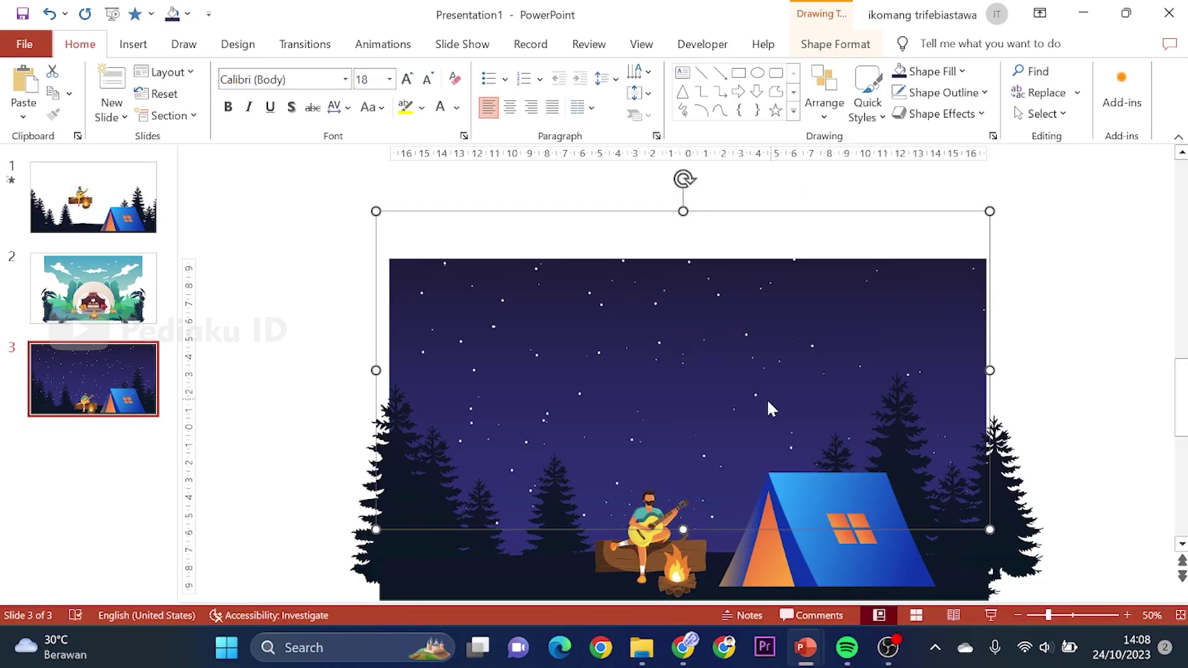
left_click(293, 344)
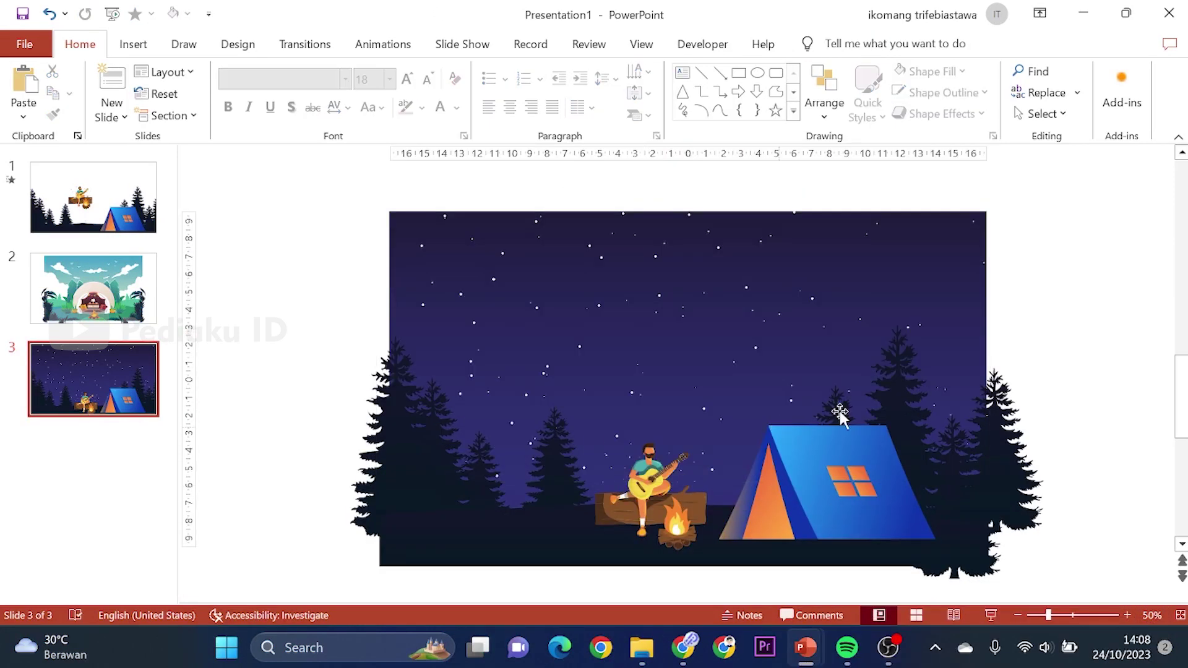
key("alt+Tab")
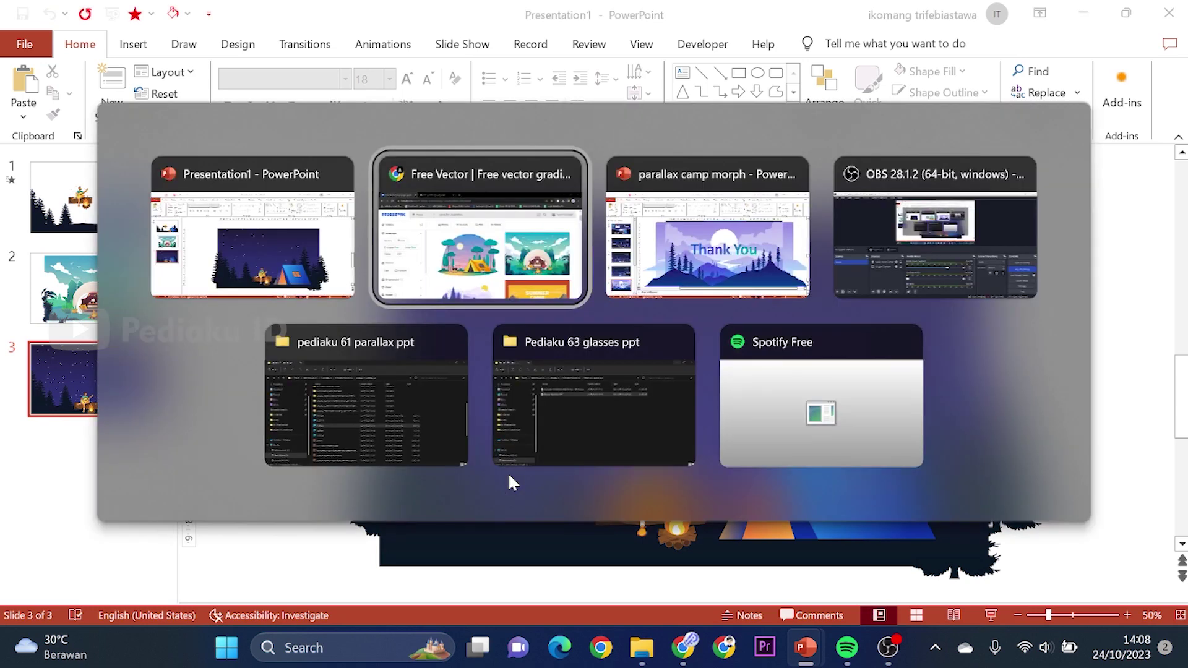
Step: Copy the 'Night Camp' title and 'Selengkapnya' button from parallax camp morph onto slide 3
key("Tab")
left_click(109, 240)
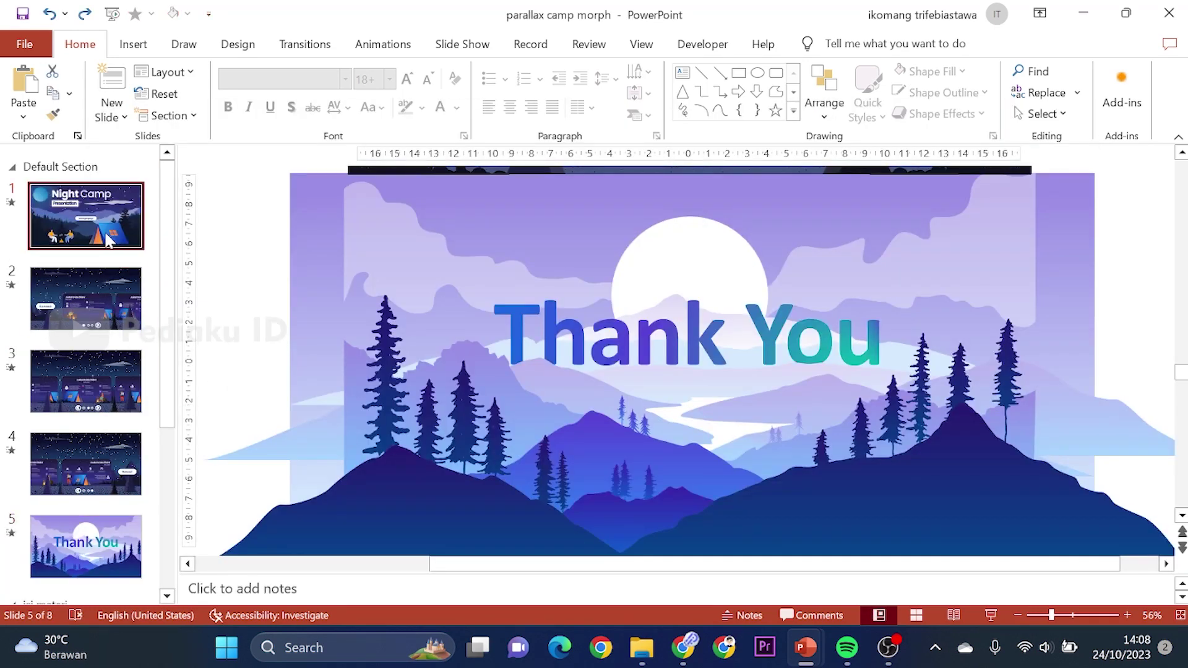
left_click(576, 229)
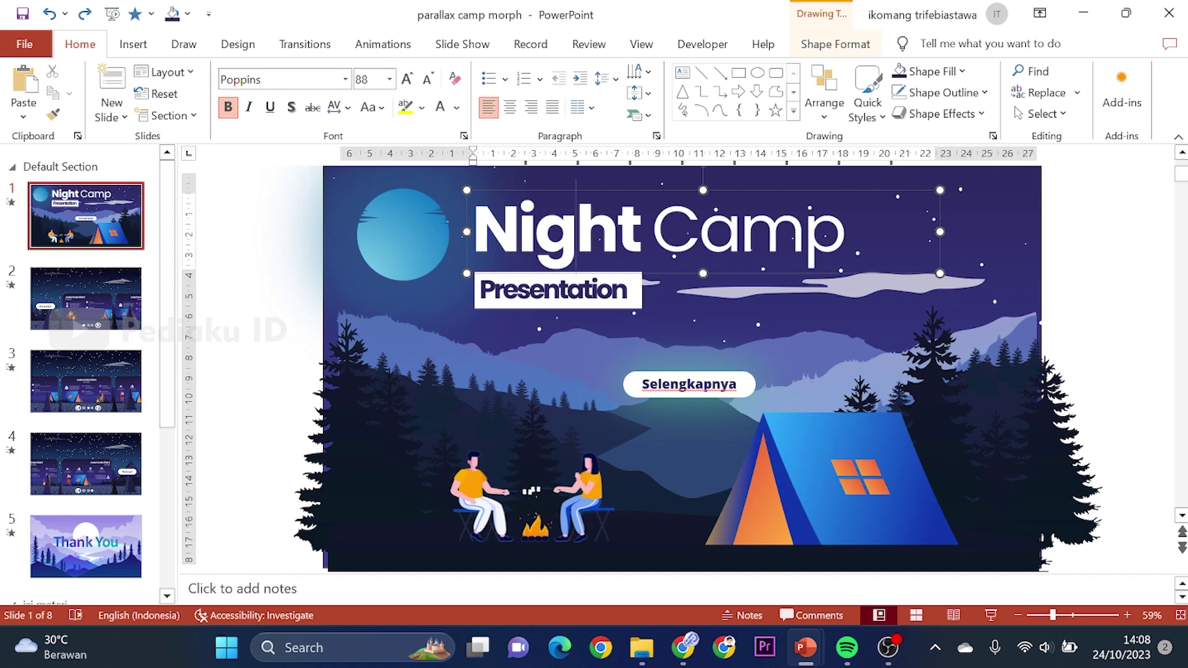
left_click(689, 385)
key("alt+Tab")
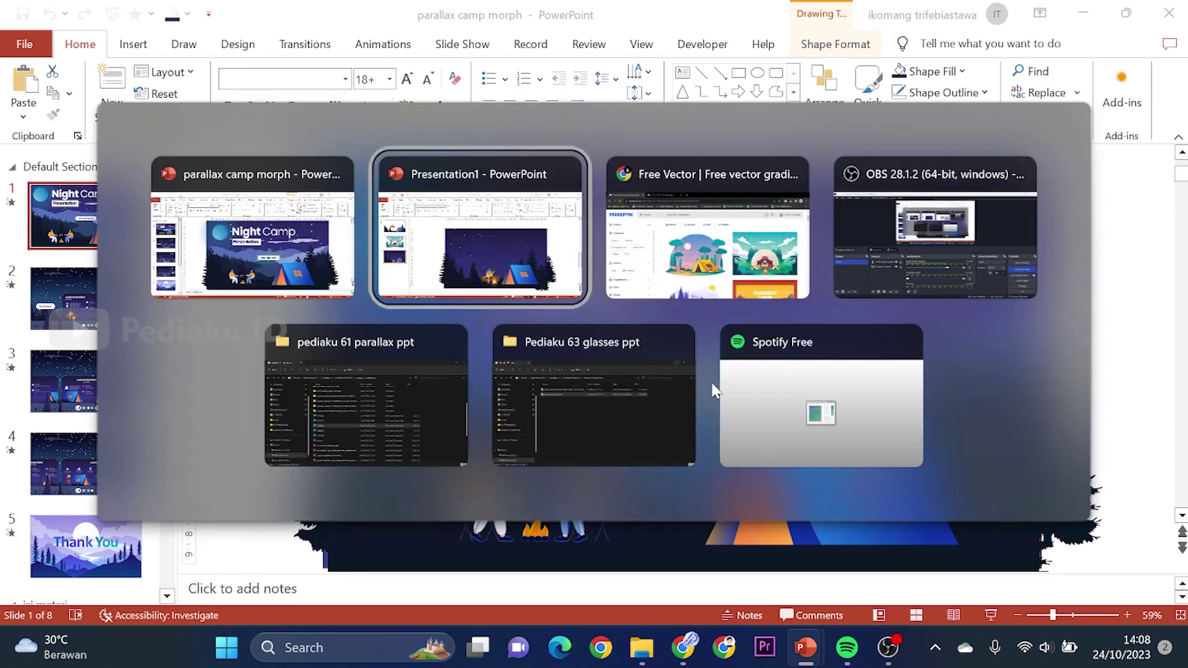
left_click(23, 111)
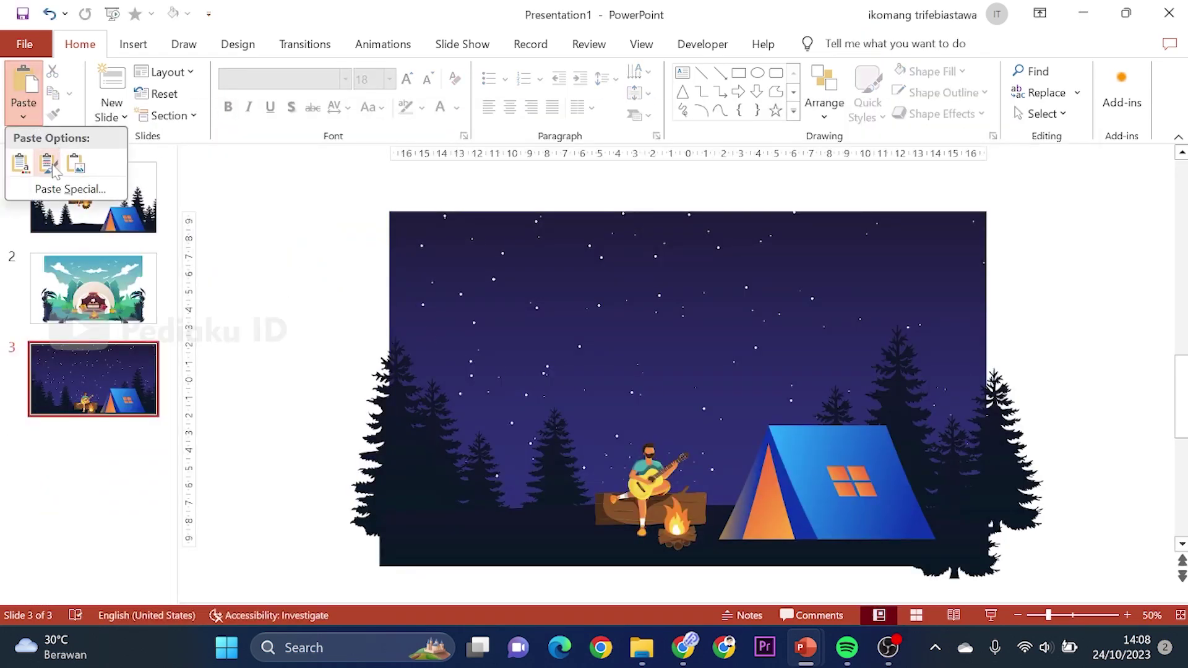
left_click(48, 162)
Step: Add a blank slide 4 after slide 3
left_click(330, 285)
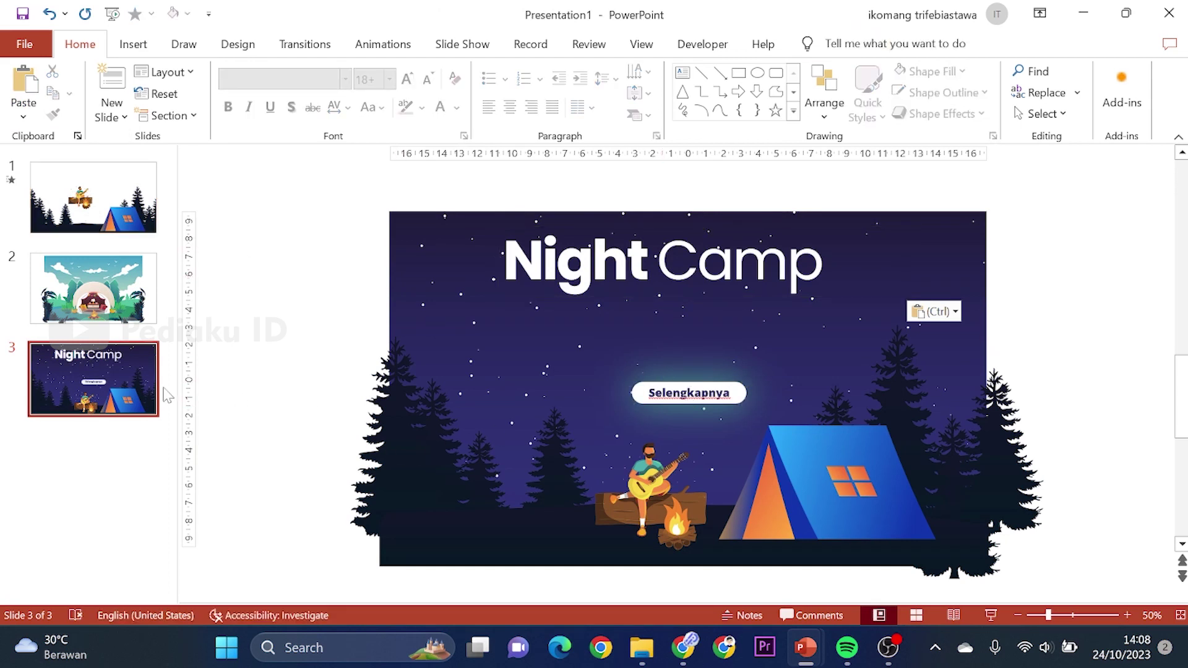
left_click(112, 115)
left_click(151, 361)
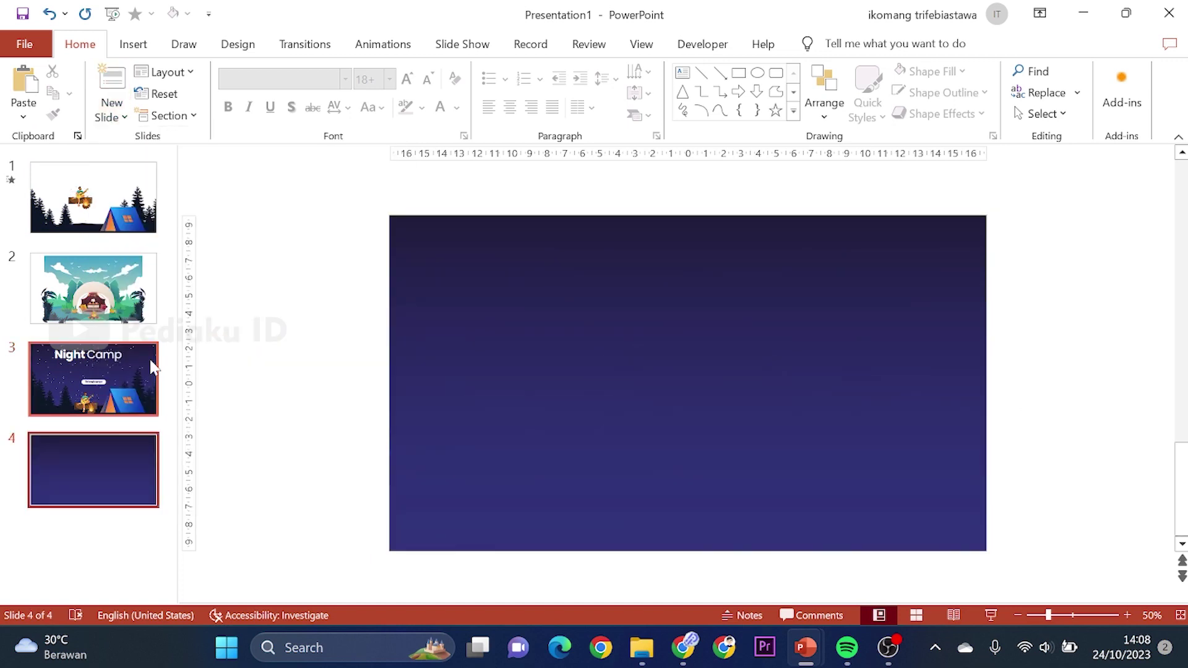
Step: Copy slide 2's five clouds and plant onto slide 4
left_click(105, 312)
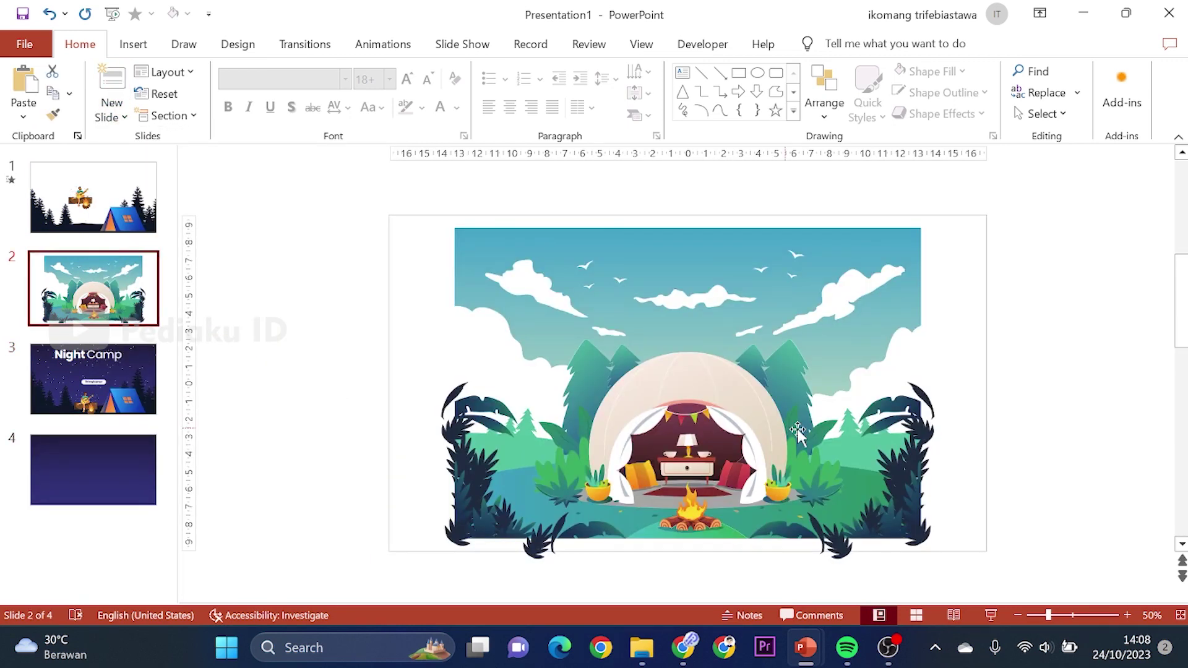
left_click(805, 461)
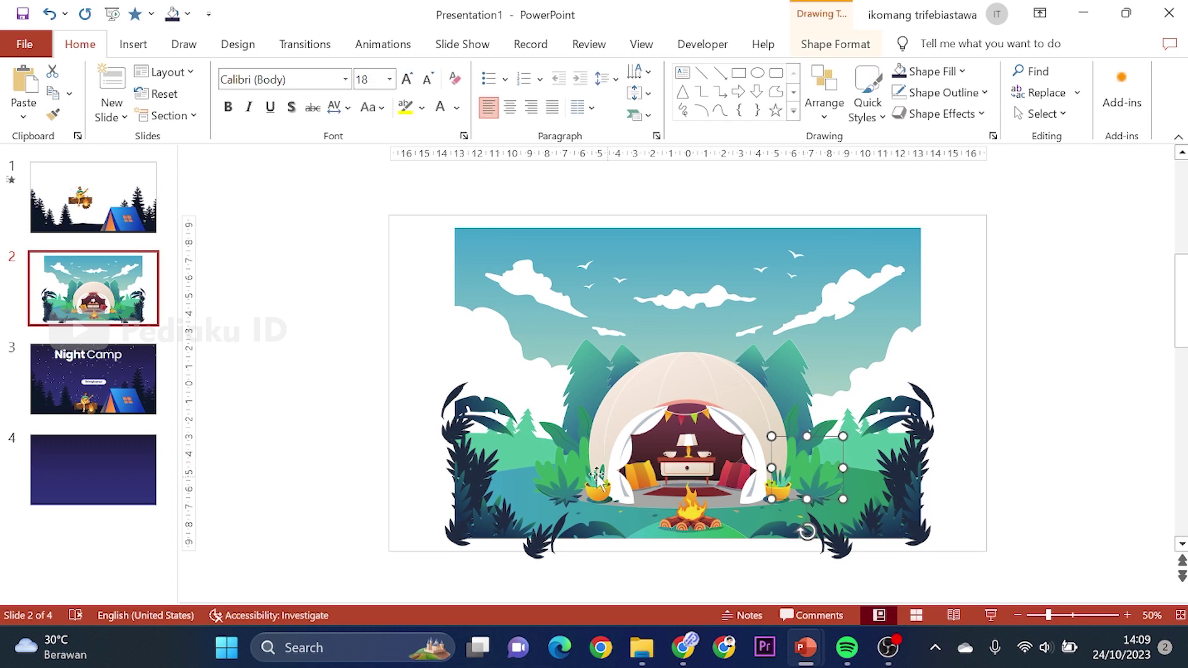
left_click(844, 303, "shift")
left_click(692, 303, "shift")
left_click(513, 307, "shift")
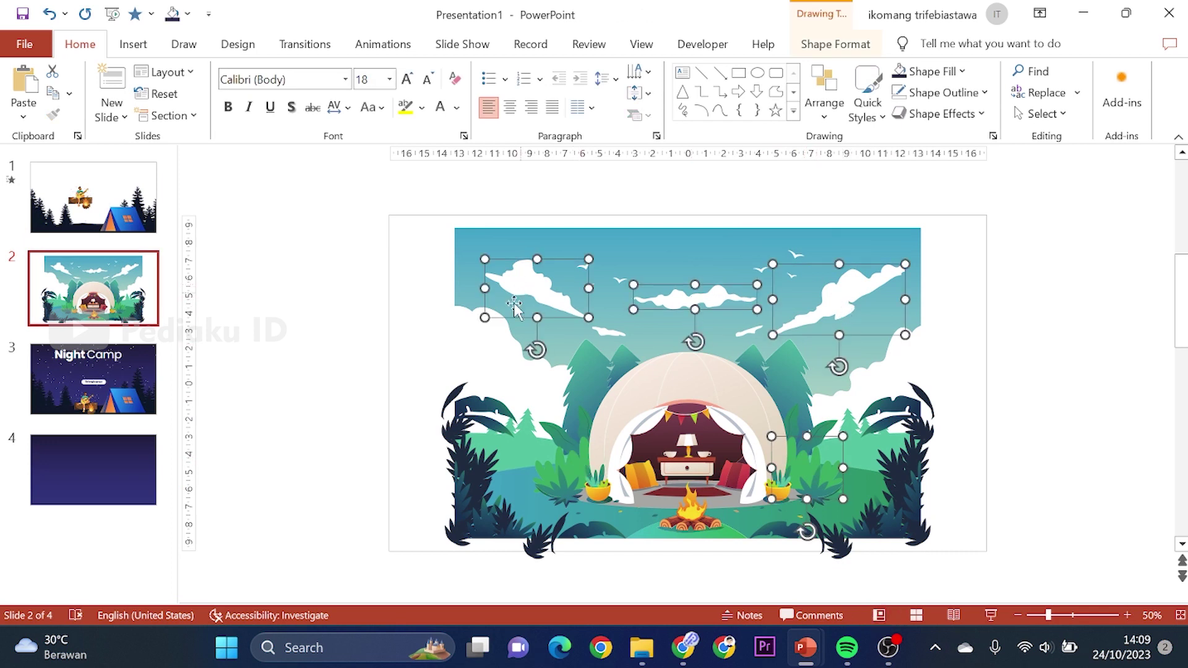
left_click(485, 337, "shift")
left_click(913, 364, "shift")
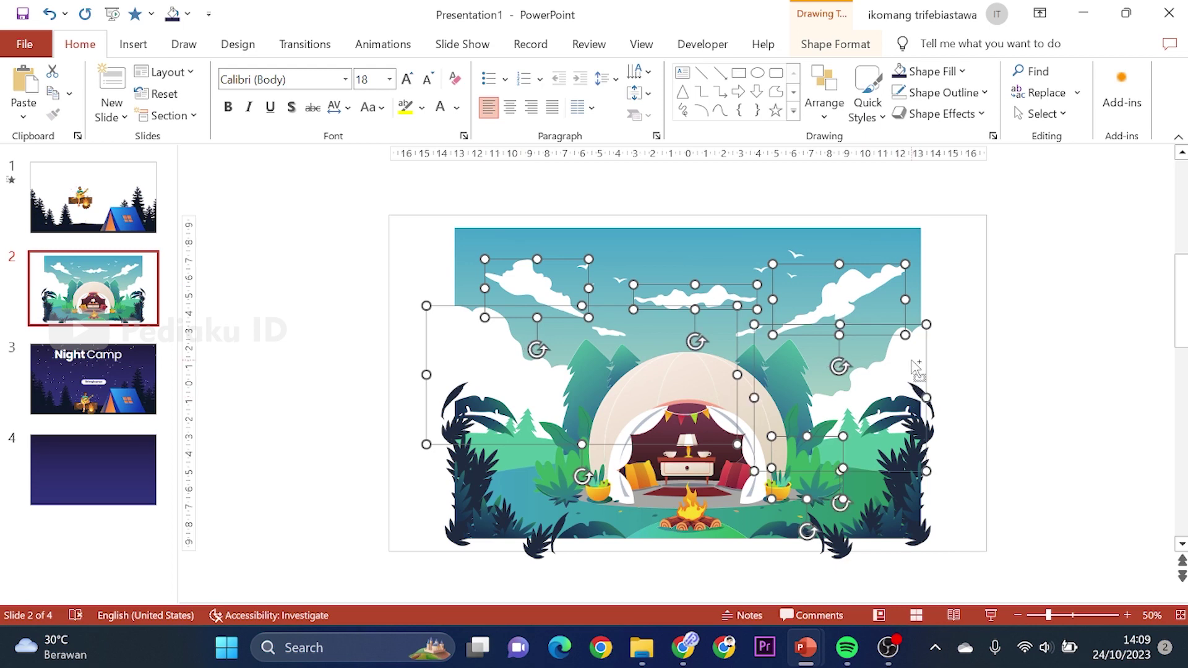
left_click(80, 458)
key("ctrl+v")
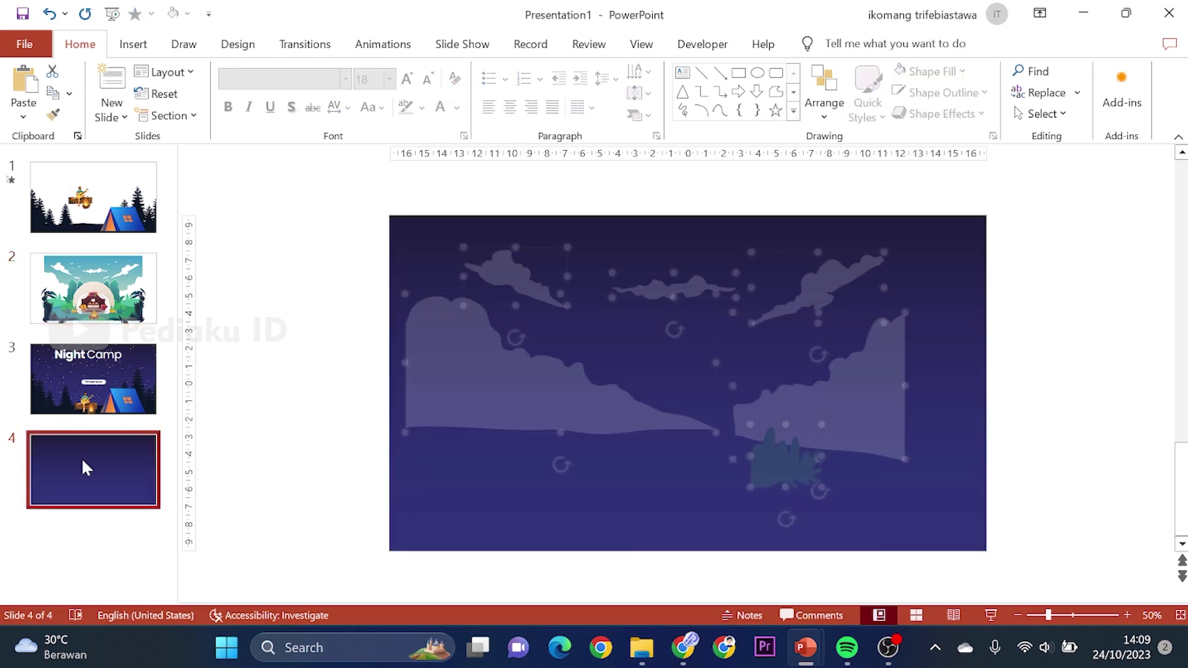
Step: Spread the five clouds outward toward slide 4's edges and top
left_click(385, 444)
left_click_drag(485, 410, 382, 400)
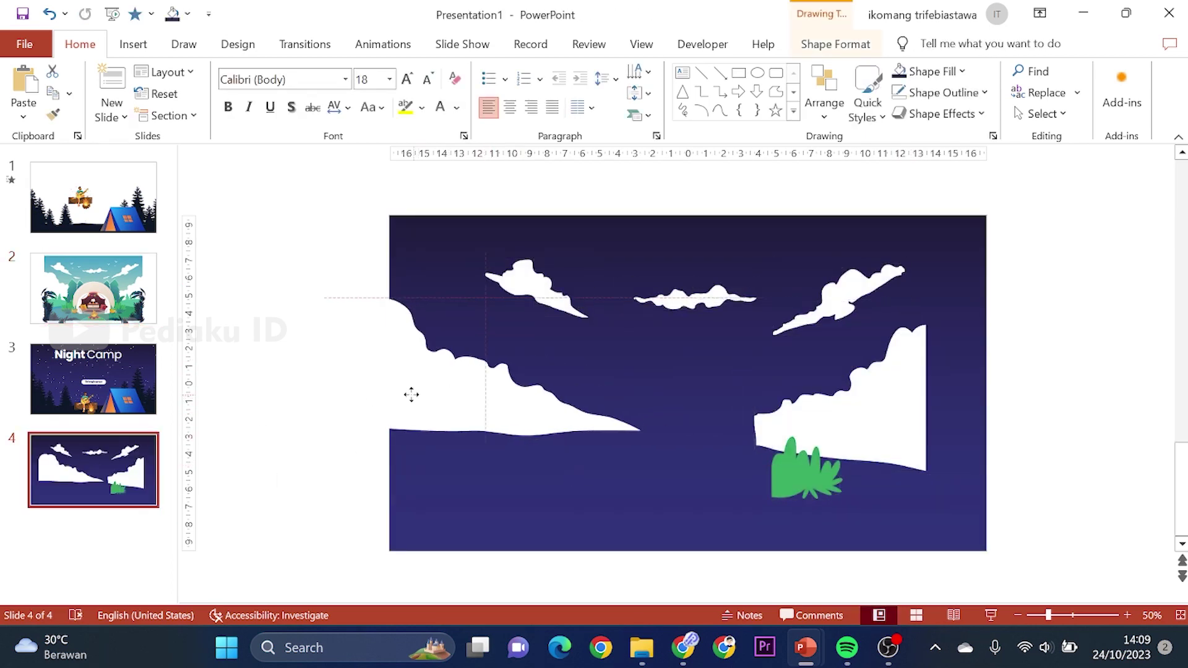
left_click_drag(854, 355, 955, 337)
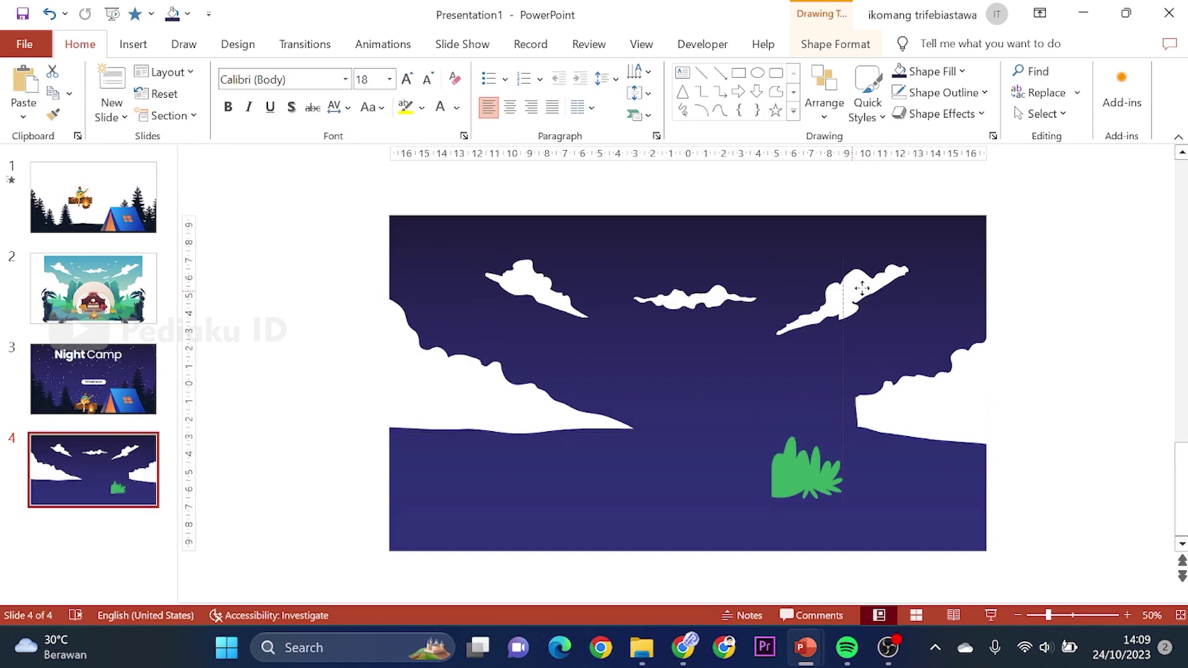
left_click_drag(889, 319, 932, 301)
left_click_drag(593, 317, 555, 299)
left_click_drag(681, 296, 673, 281)
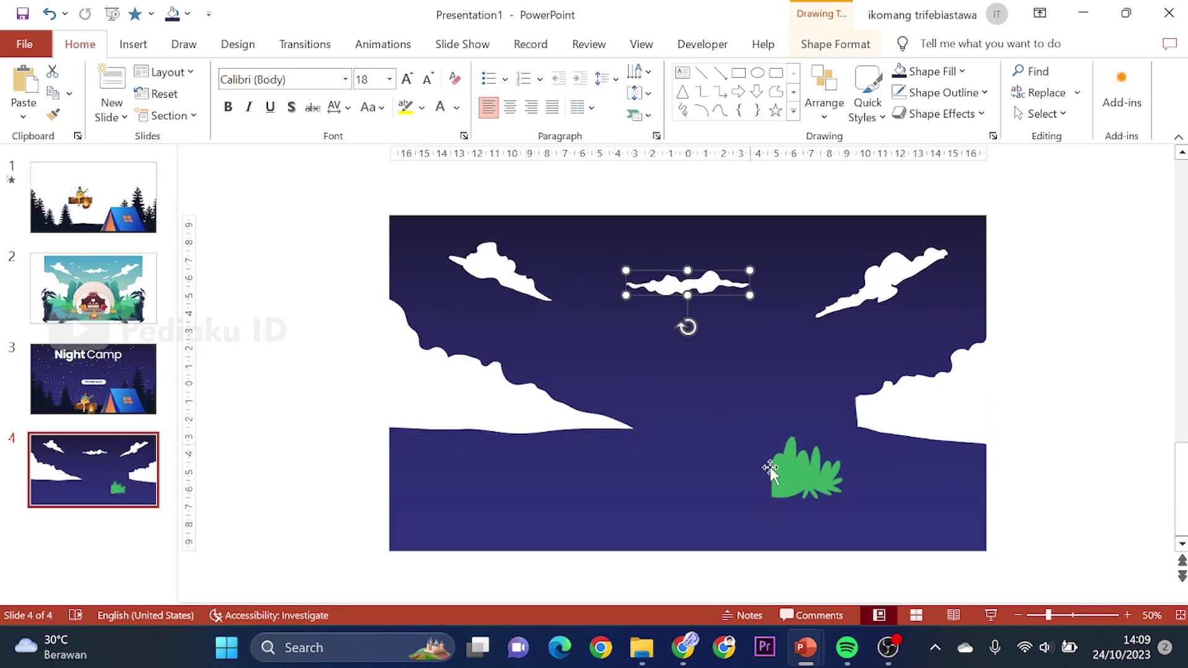
Step: Enlarge the plant into a near-black bush in the bottom-left corner
left_click(837, 461)
mouse_move(842, 434)
left_mouse_down()
mouse_move(866, 410)
mouse_move(422, 524)
left_mouse_up()
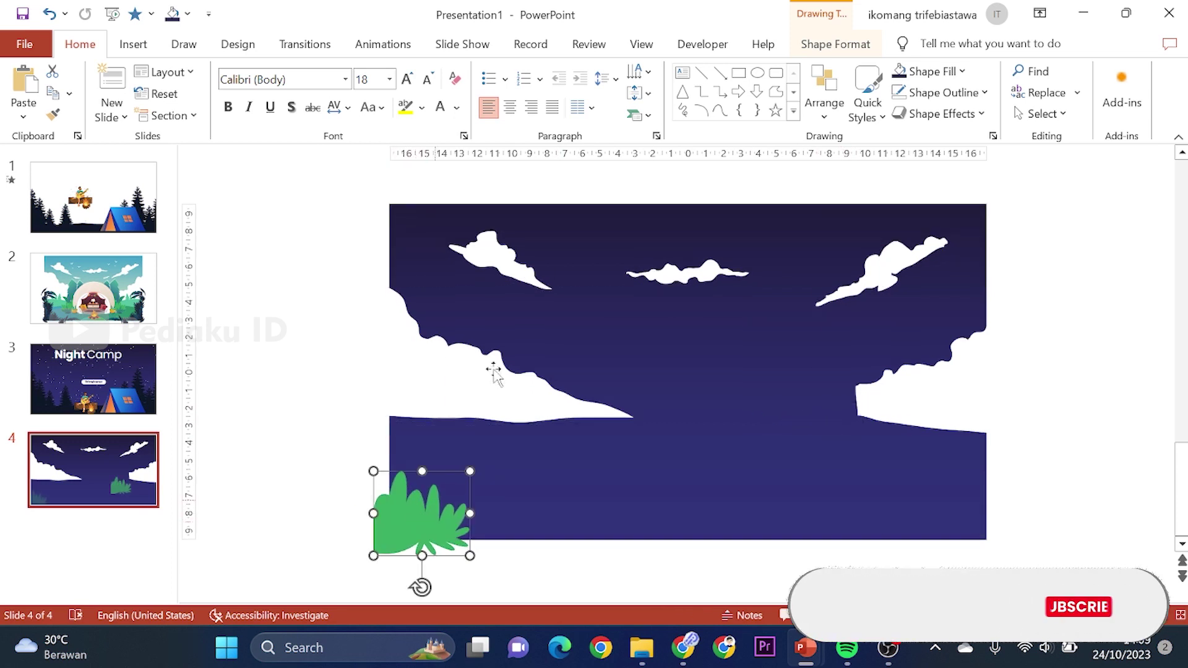
left_click(932, 71)
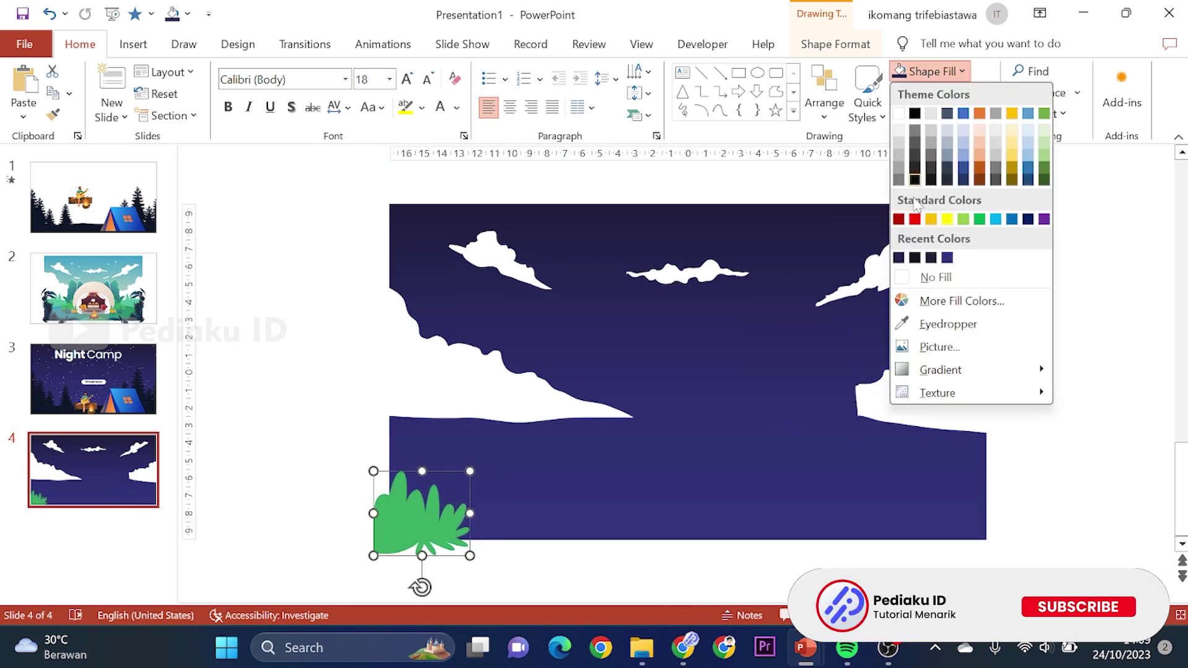
left_click(915, 249)
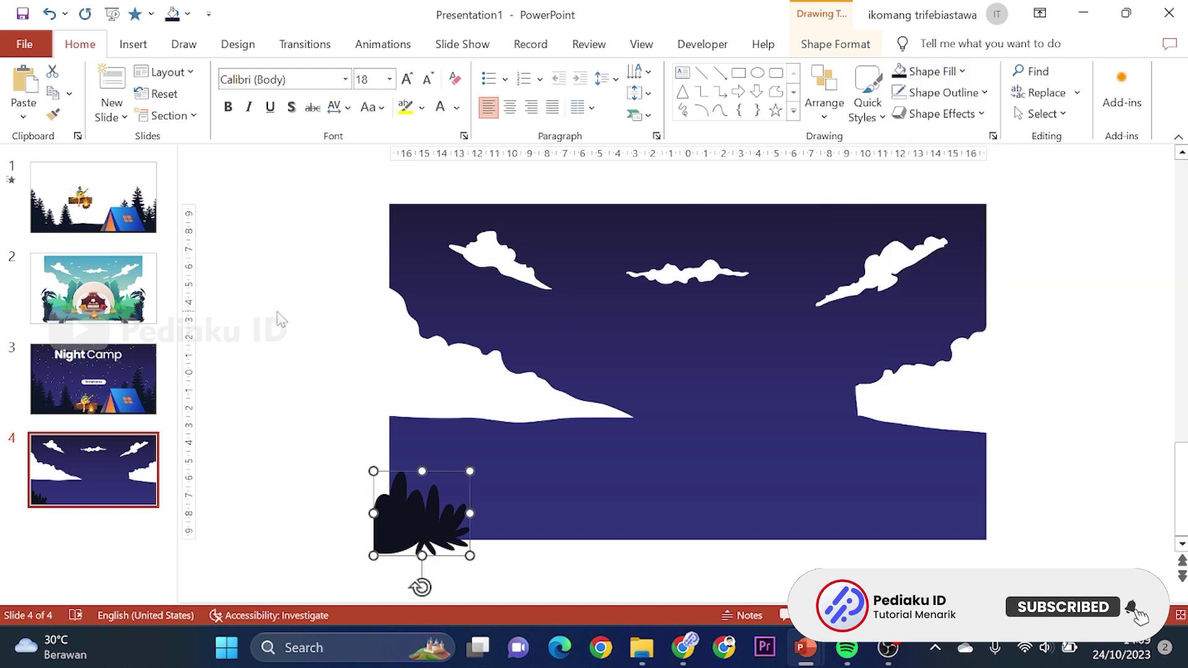
left_click(281, 320)
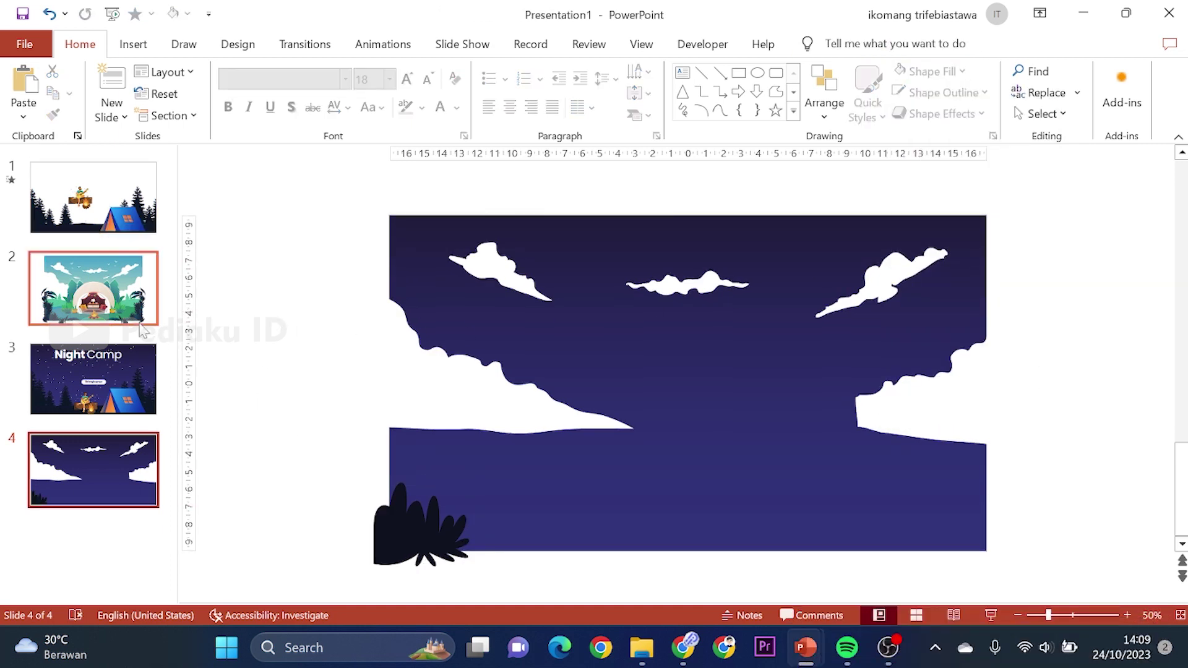
left_click(133, 44)
Step: Draw an oval stretched to about 46,32 × 10,26 cm across slide 4's bottom
left_click(351, 93)
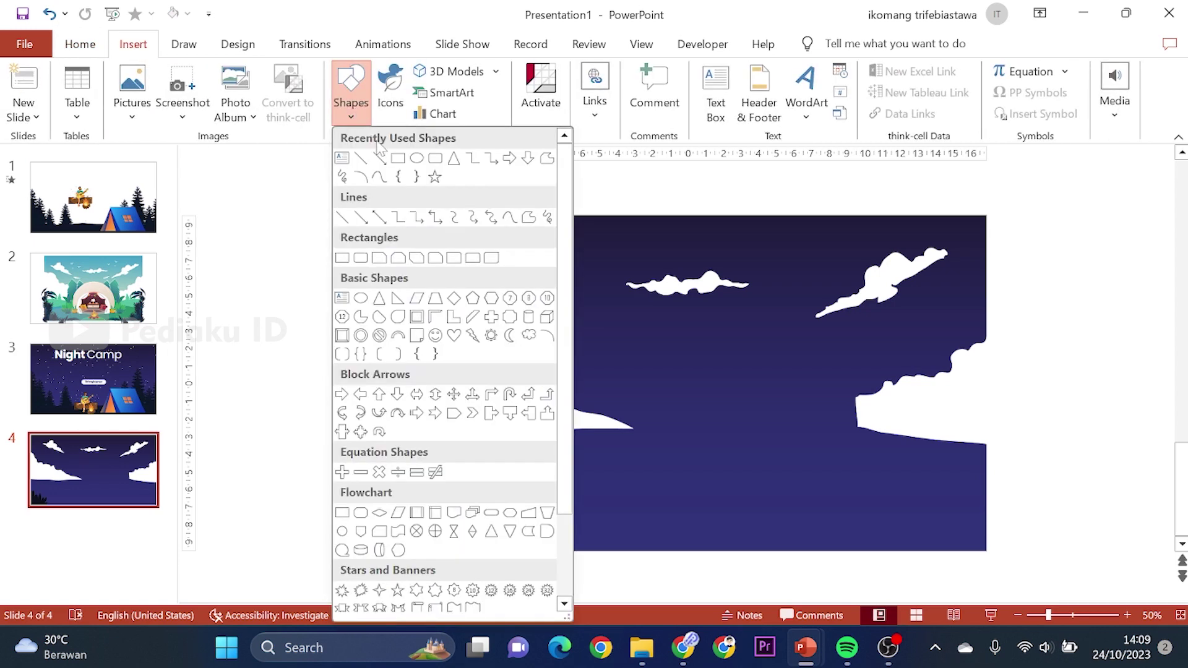
left_click(417, 160)
mouse_move(443, 378)
left_mouse_down()
mouse_move(913, 448)
mouse_move(1081, 525)
left_mouse_up()
mouse_move(756, 439)
left_mouse_down()
mouse_move(636, 481)
mouse_move(667, 506)
left_mouse_up()
mouse_move(674, 445)
left_mouse_down()
mouse_move(671, 411)
mouse_move(697, 481)
left_mouse_up()
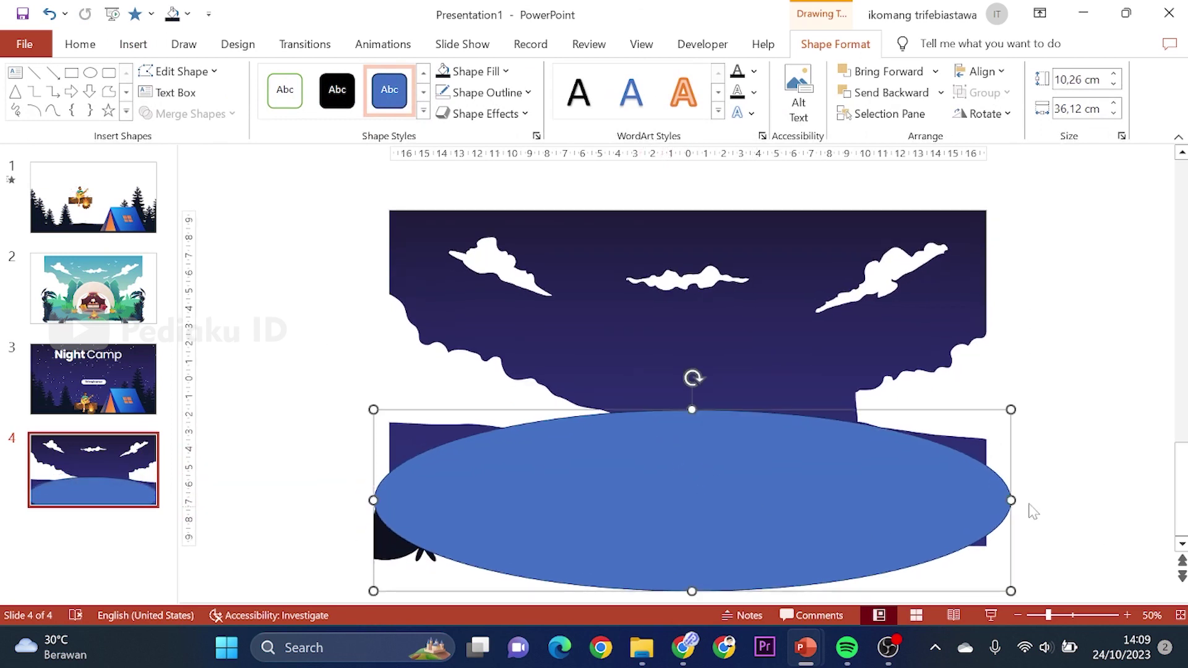
left_click_drag(1011, 500, 1169, 500)
left_click_drag(974, 485, 892, 496)
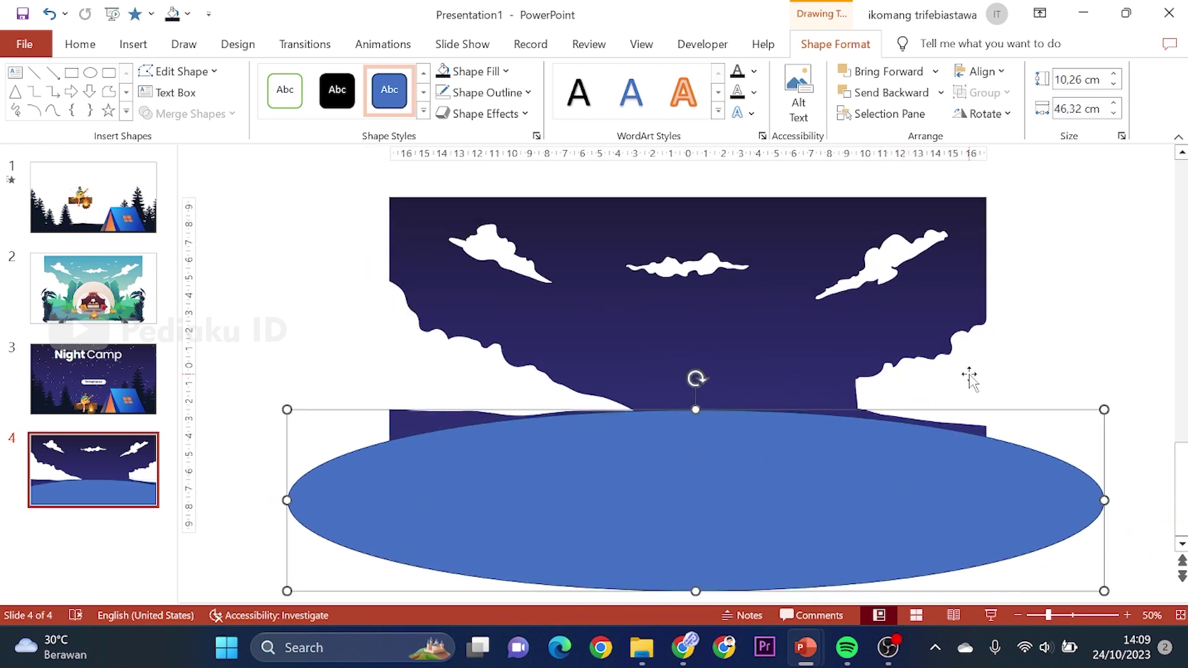
Step: Nudge the two large clouds and fill the oval dark navy from Recent Colors
left_click_drag(972, 377, 963, 380)
left_click_drag(509, 382, 486, 417)
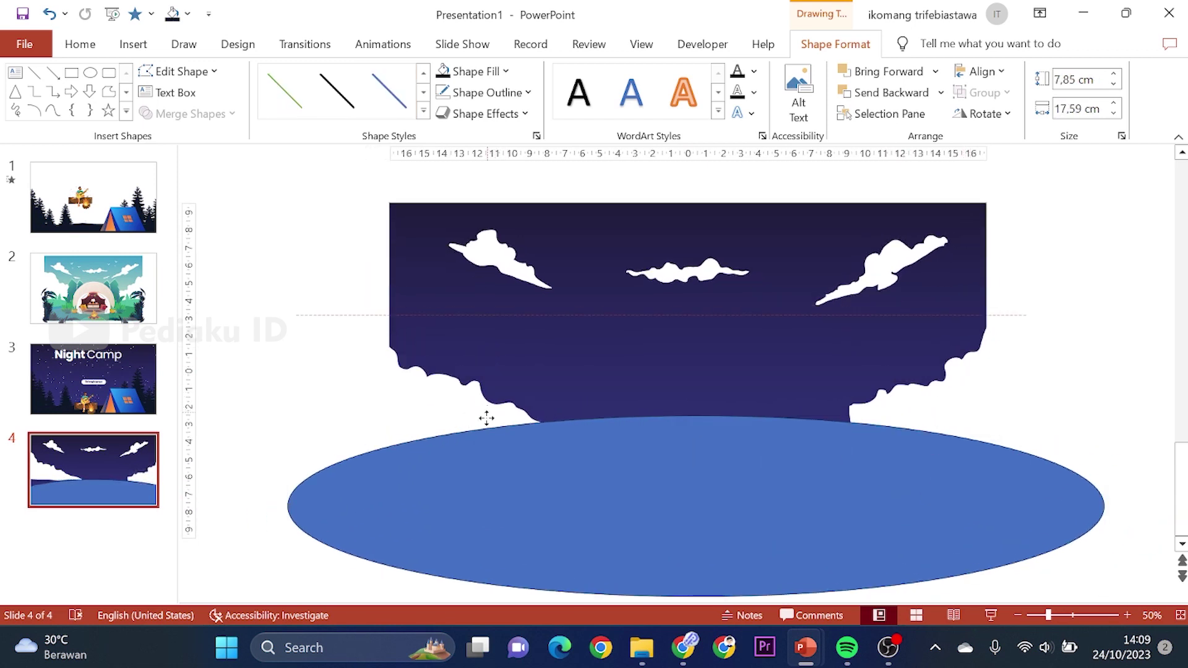
left_click(761, 493)
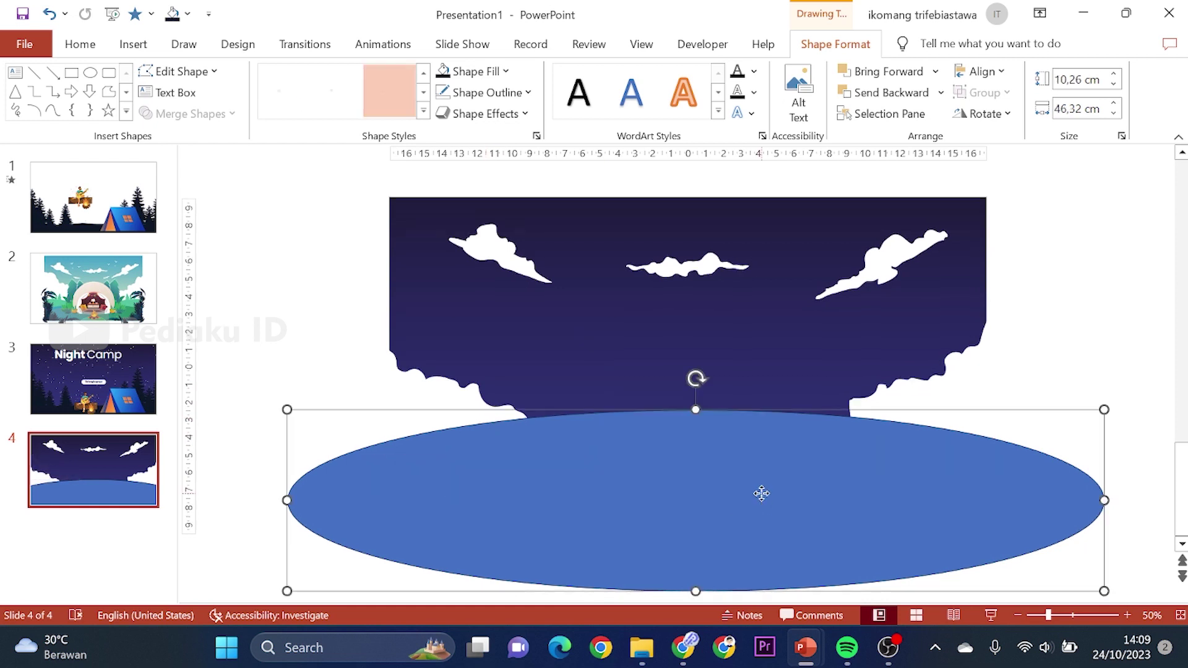
left_click(443, 72)
left_click(465, 73)
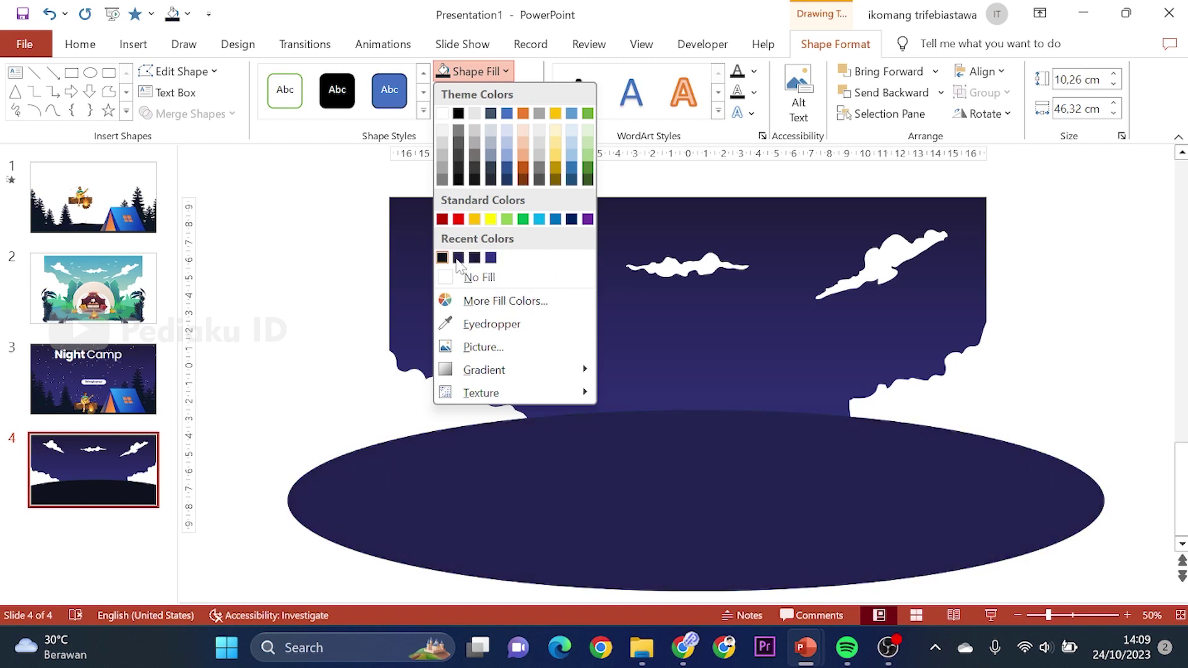
left_click(458, 258)
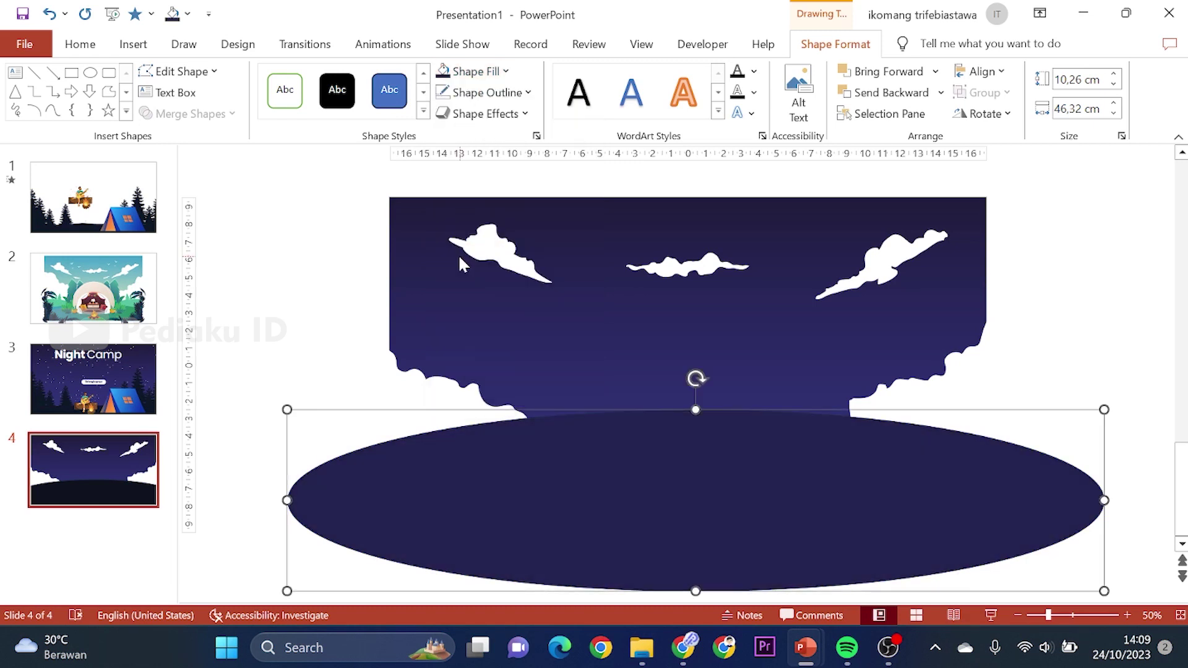
Step: Send the ground oval and both side clouds to the back of slide 4
right_click(578, 448)
left_click(655, 395)
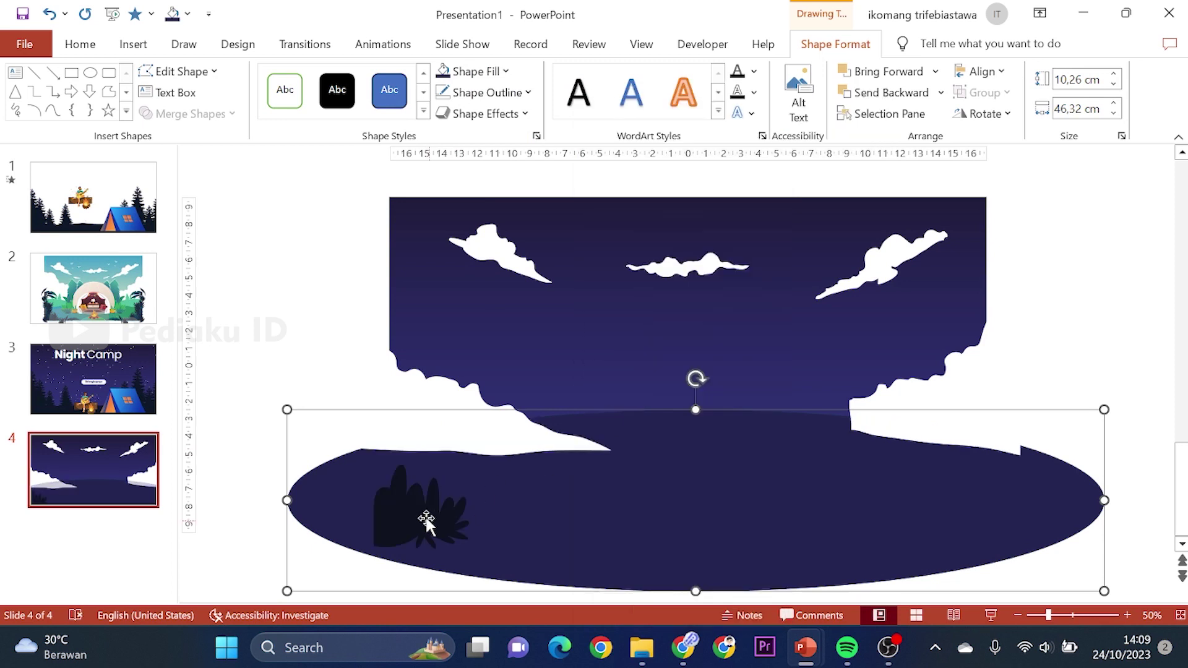
left_click(476, 437)
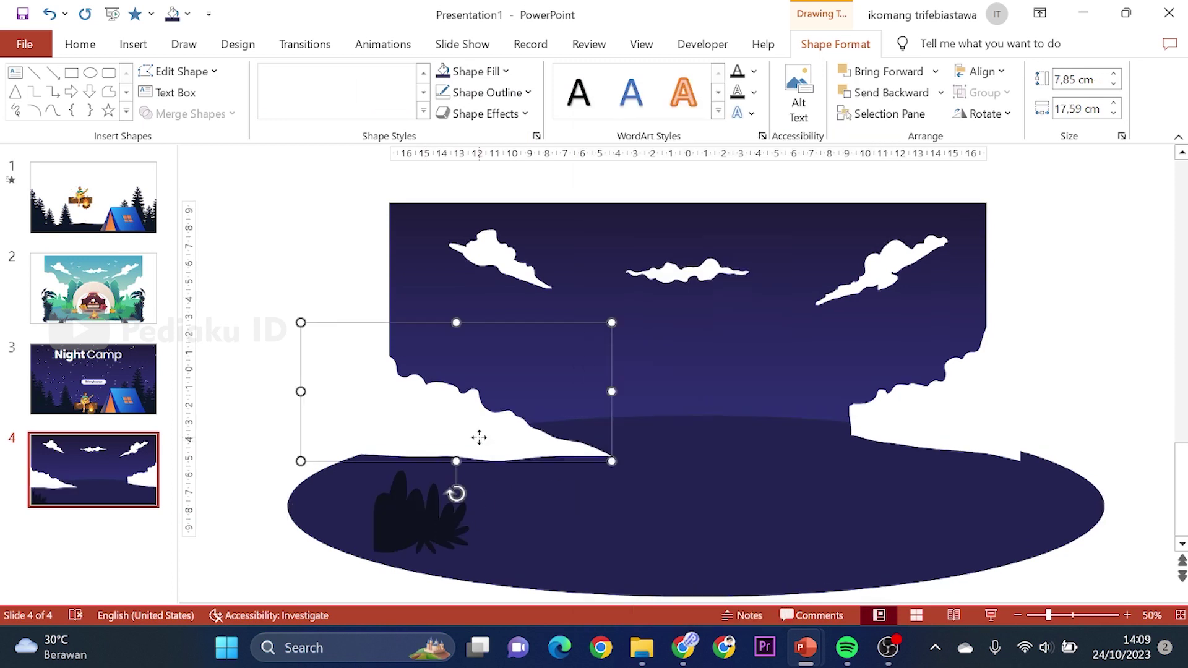
left_click(906, 400, "shift")
right_click(906, 400)
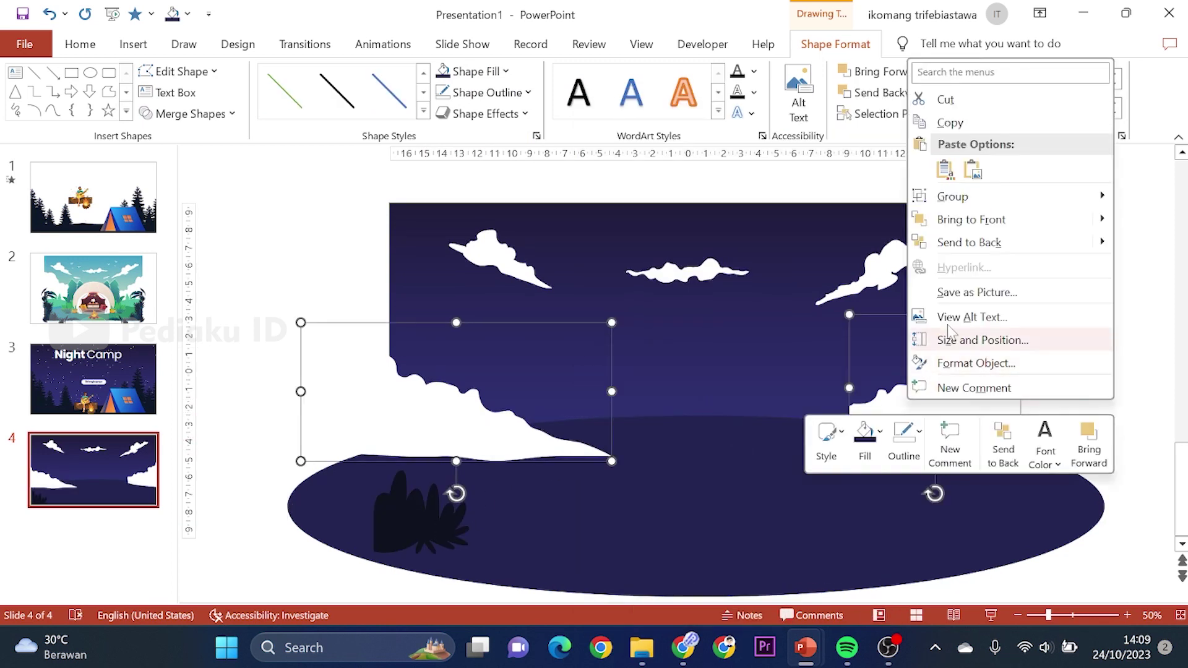
left_click(984, 242)
left_click(1033, 303)
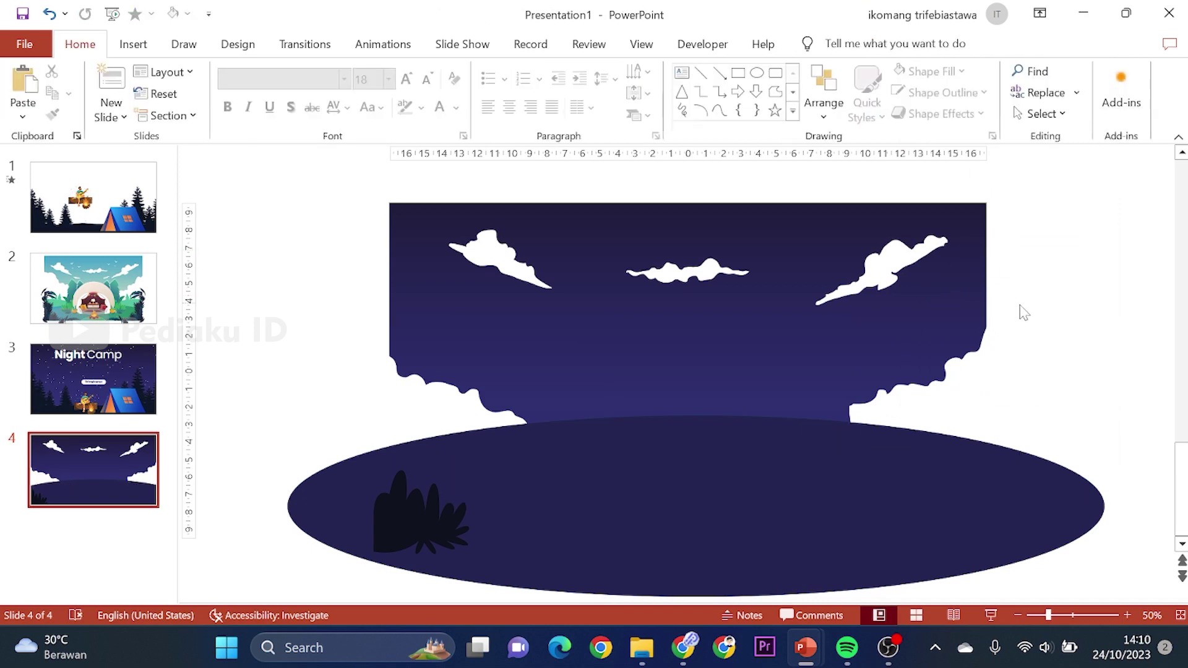
Step: Duplicate the dark bush, flip it horizontally, enlarge it to about 6.36 × 7.26 cm and move it right
left_click(433, 516)
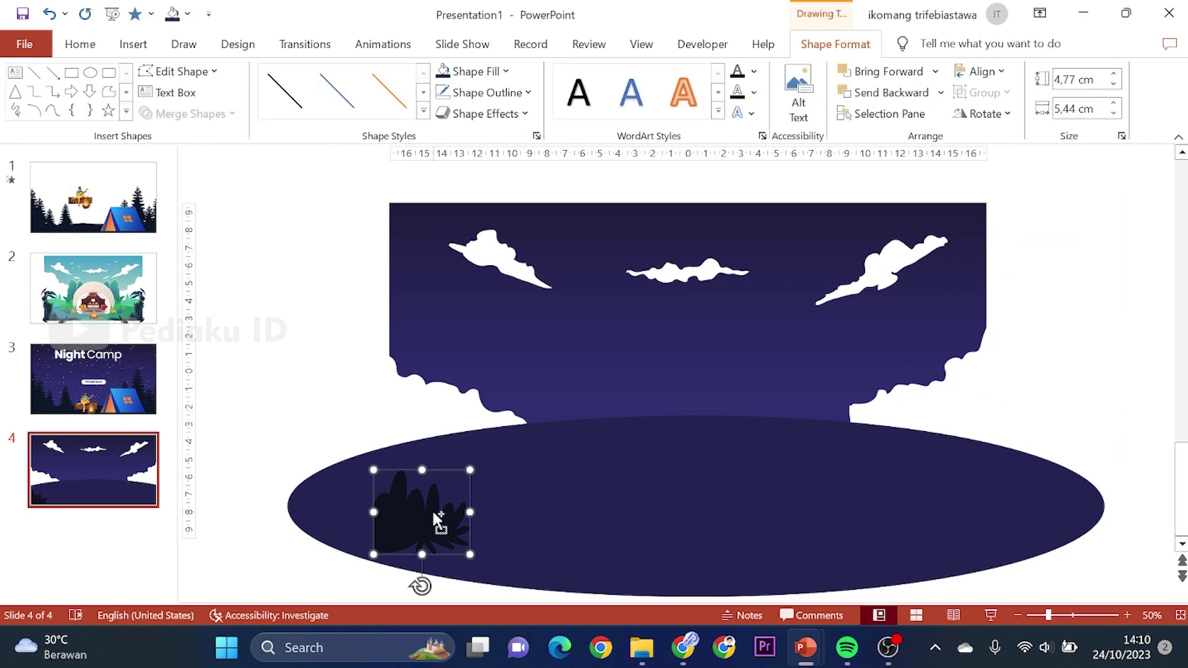
left_click_drag(439, 520, 562, 499, "ctrl")
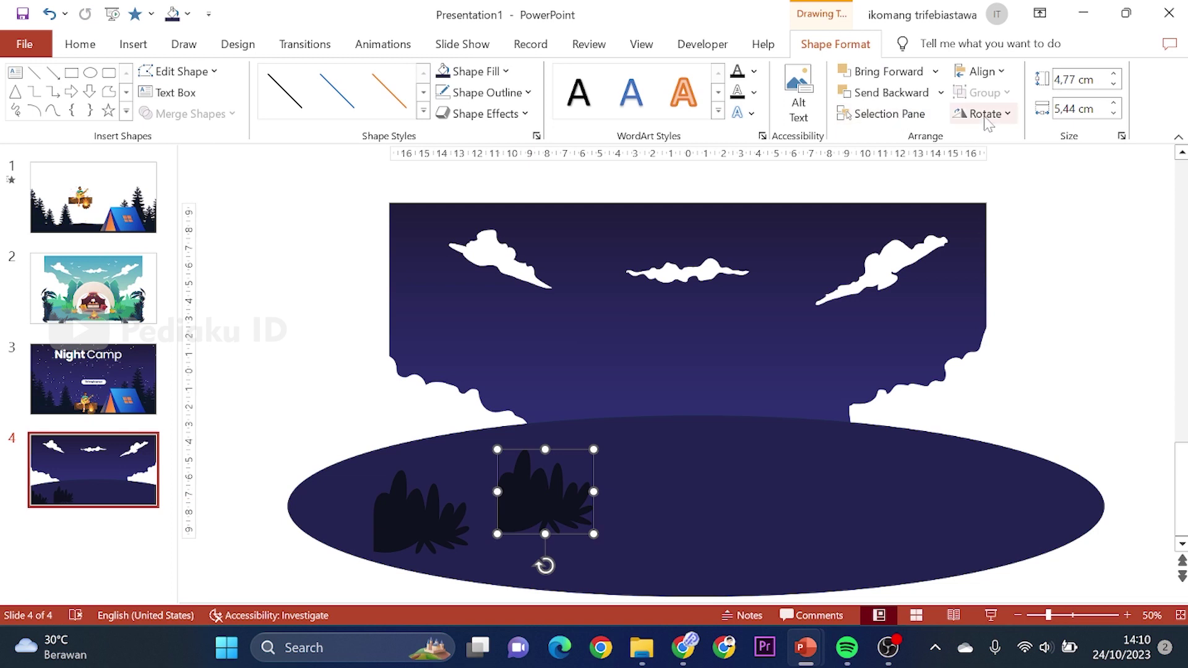
left_click(988, 117)
left_click(1015, 199)
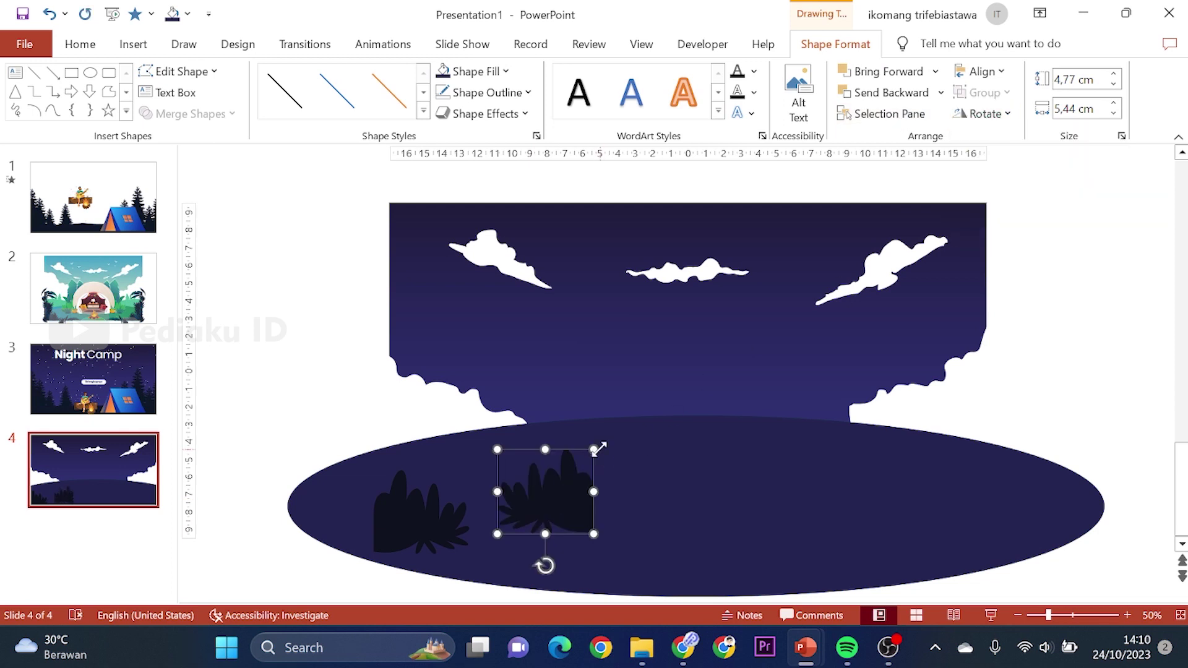
left_click_drag(595, 449, 618, 433)
left_click_drag(588, 504, 998, 533)
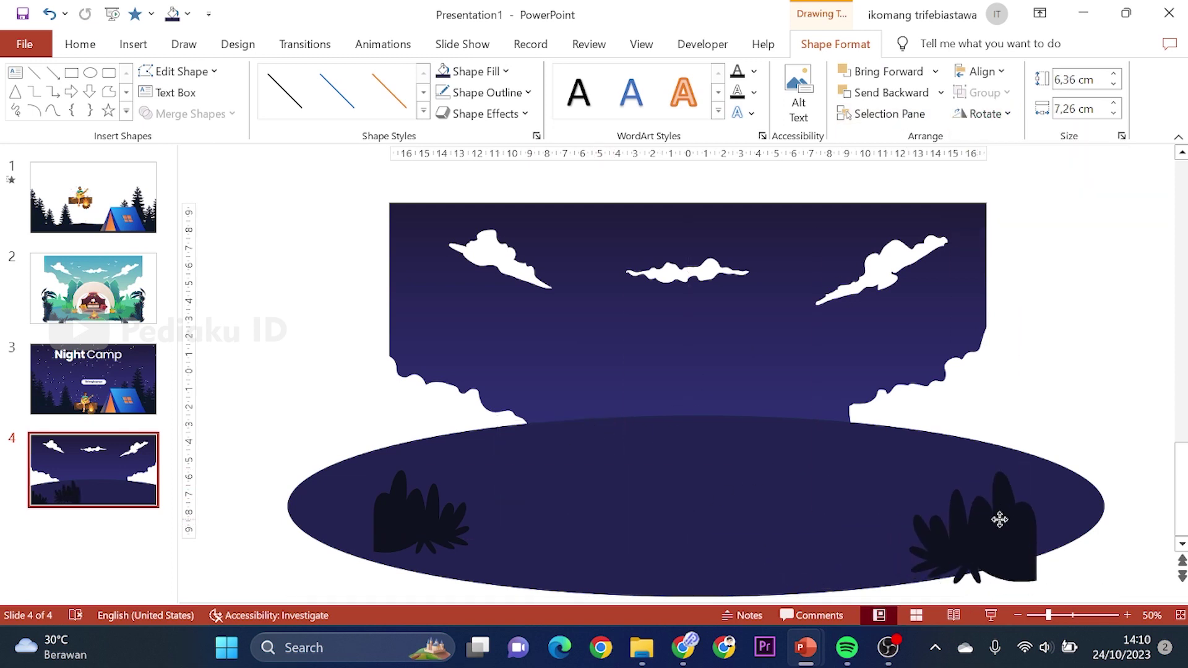
Step: Preview slide 4 as a full-screen show, then return to slide 3
key("shift+F5")
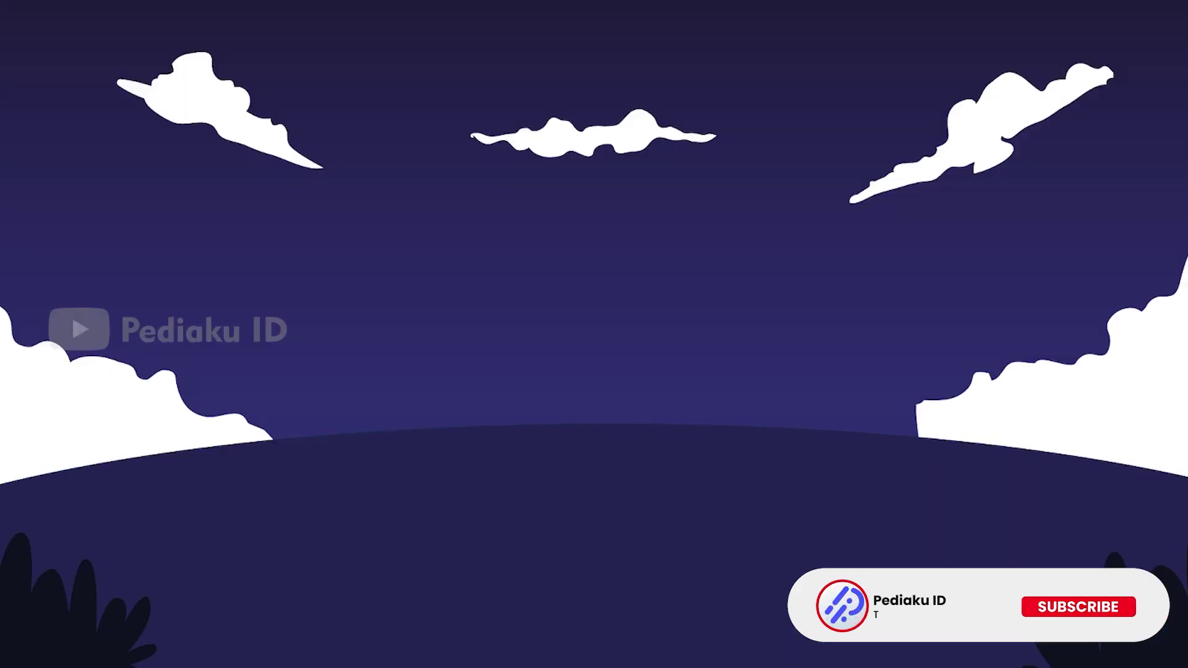
key("Escape")
left_click(300, 318)
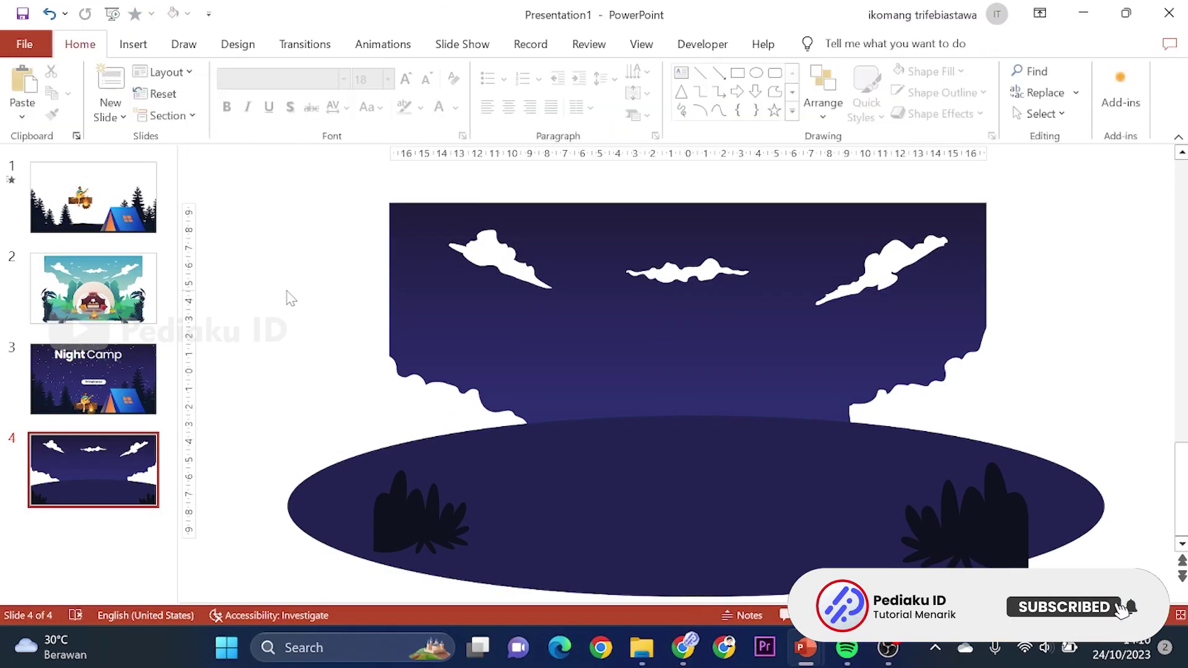
left_click(87, 359)
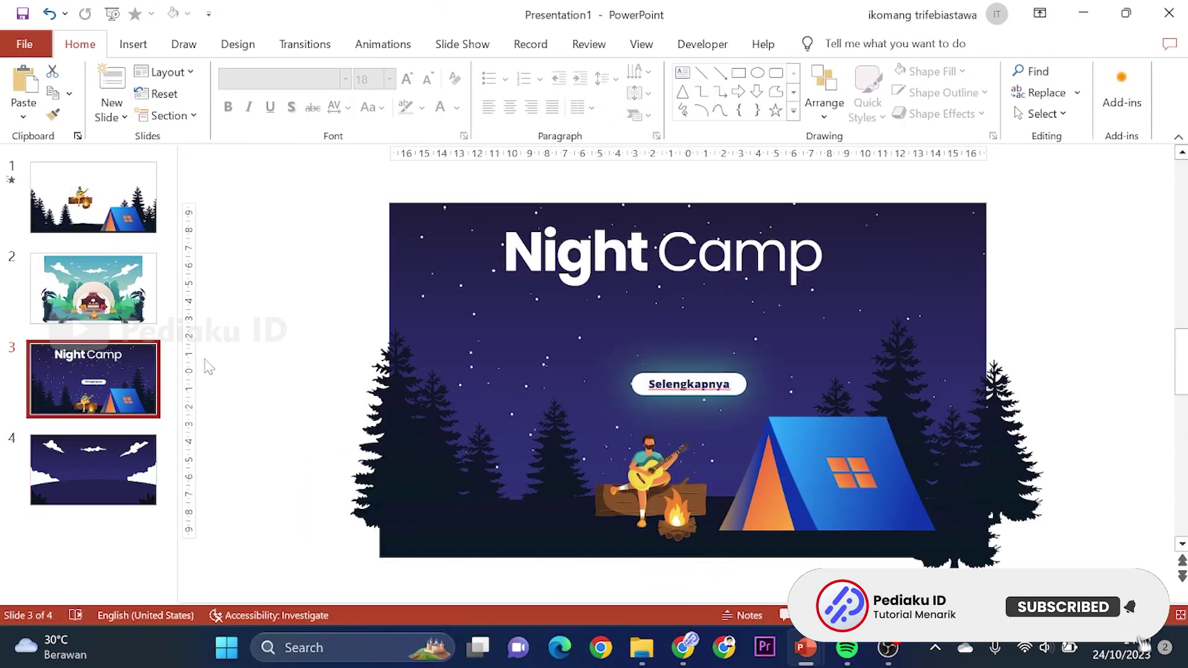
Step: Paste slide 3's stars shape onto slide 4 and send it to the back
left_click(463, 291)
left_click(119, 471)
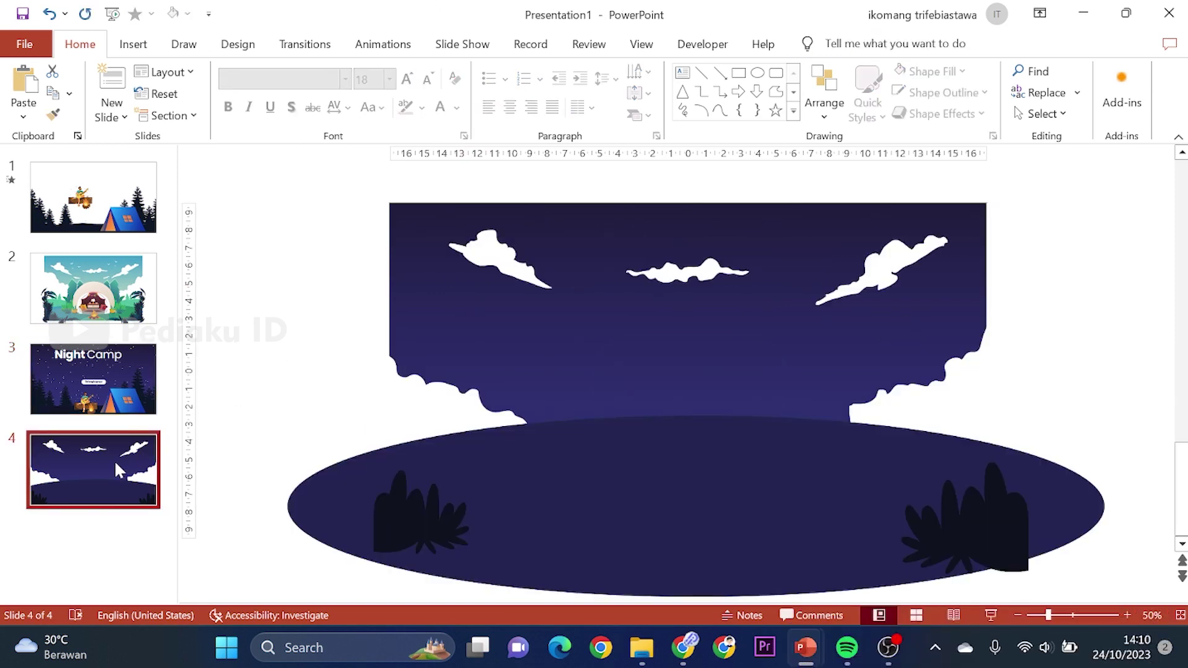
key("ctrl+v")
right_click(683, 211)
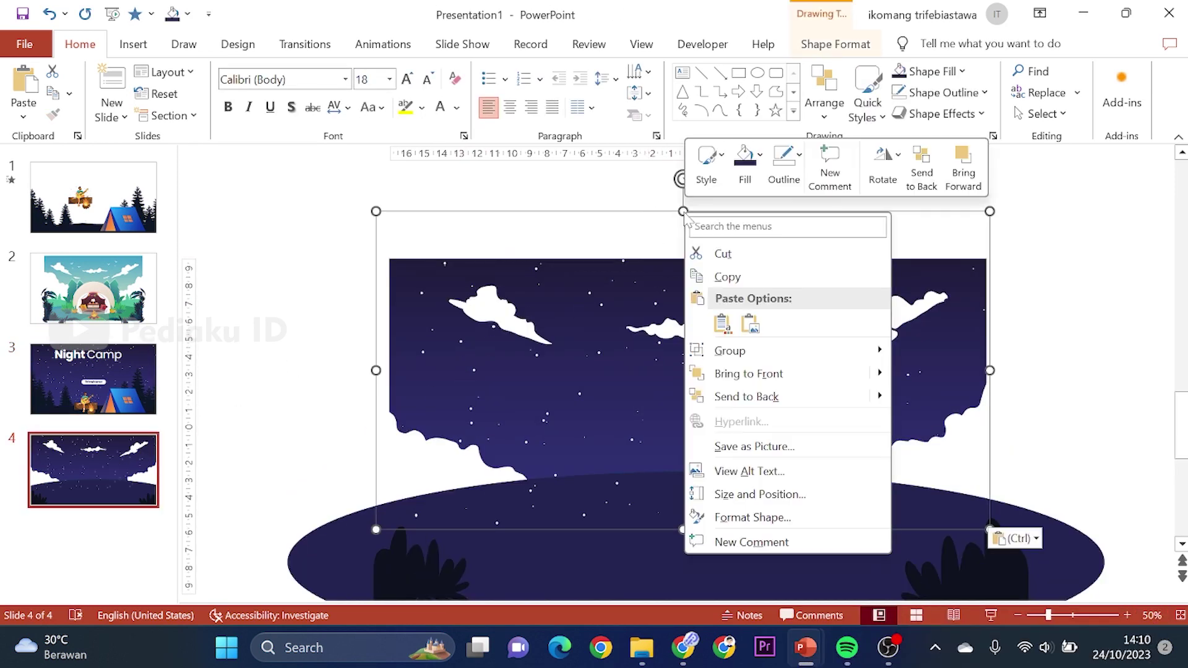
left_click(791, 397)
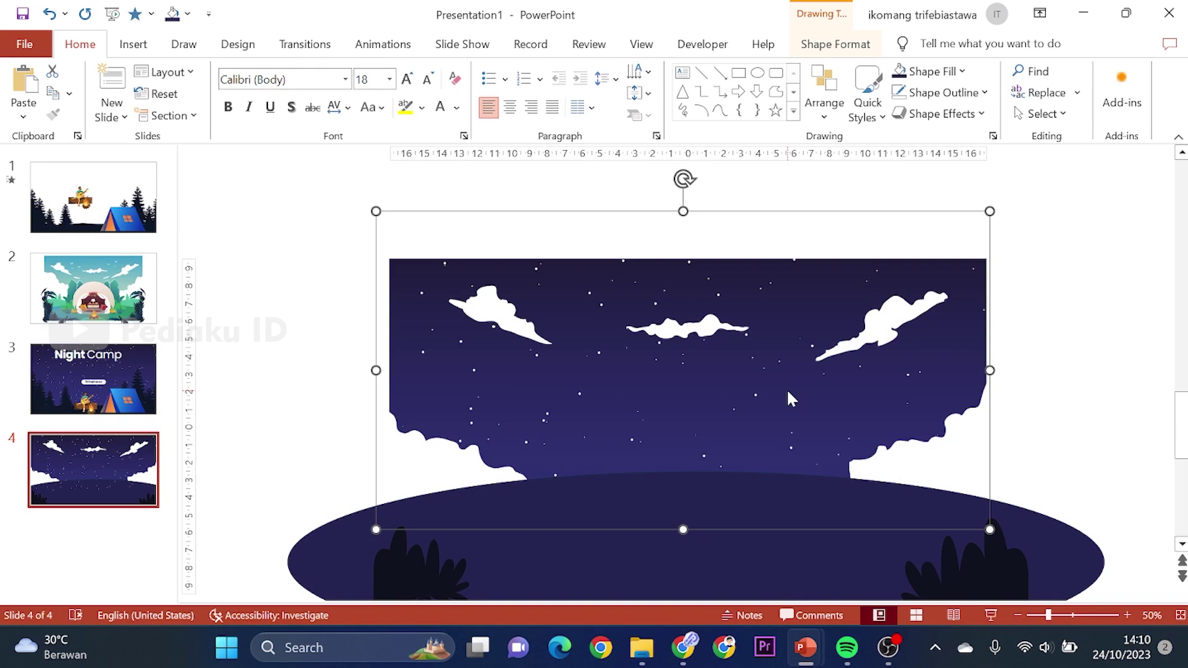
left_click(321, 346)
scroll(315, 336, "down", 1)
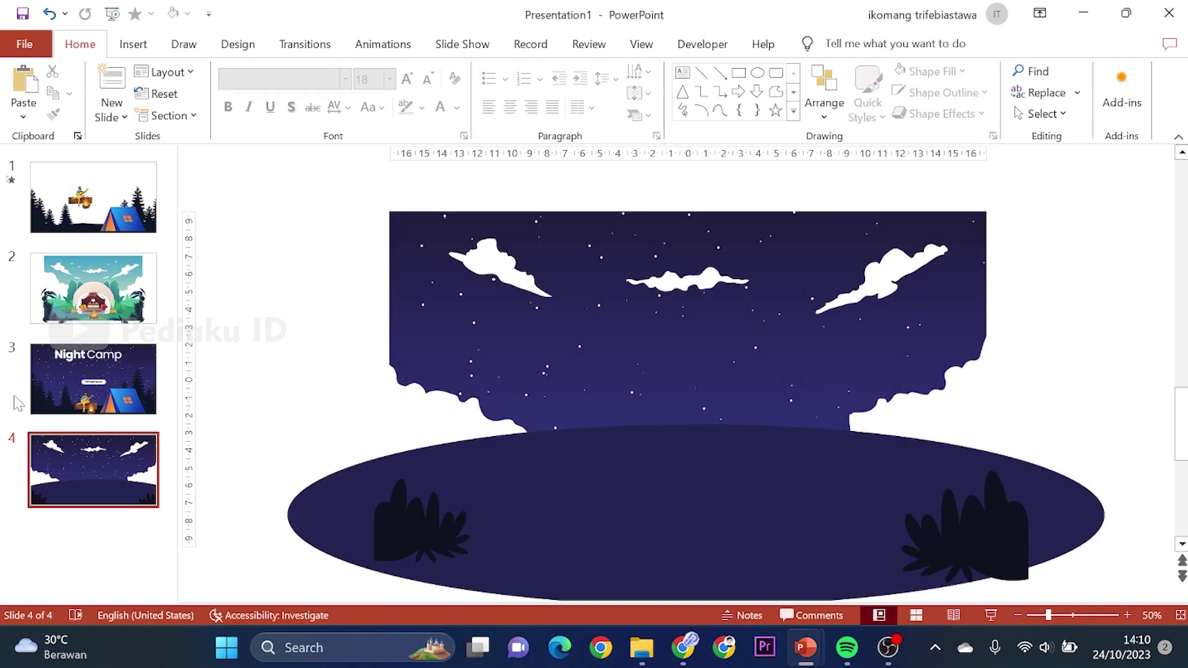
left_click(56, 393)
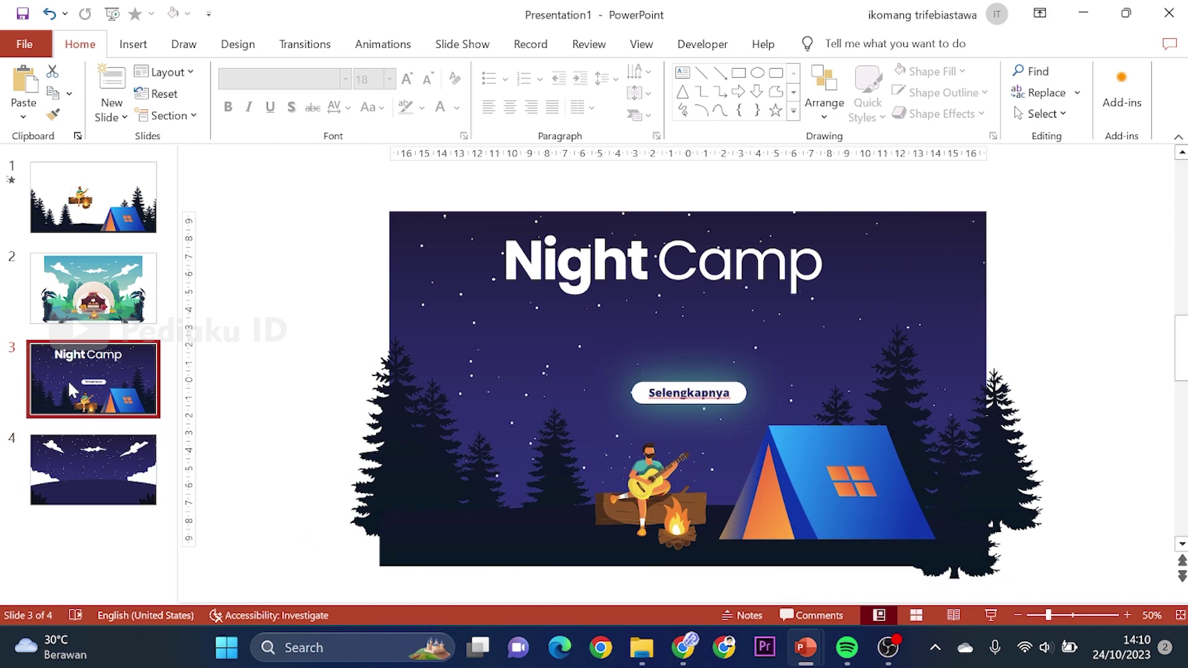
Step: Compare slides 3 and 4 of Presentation1
key("Down")
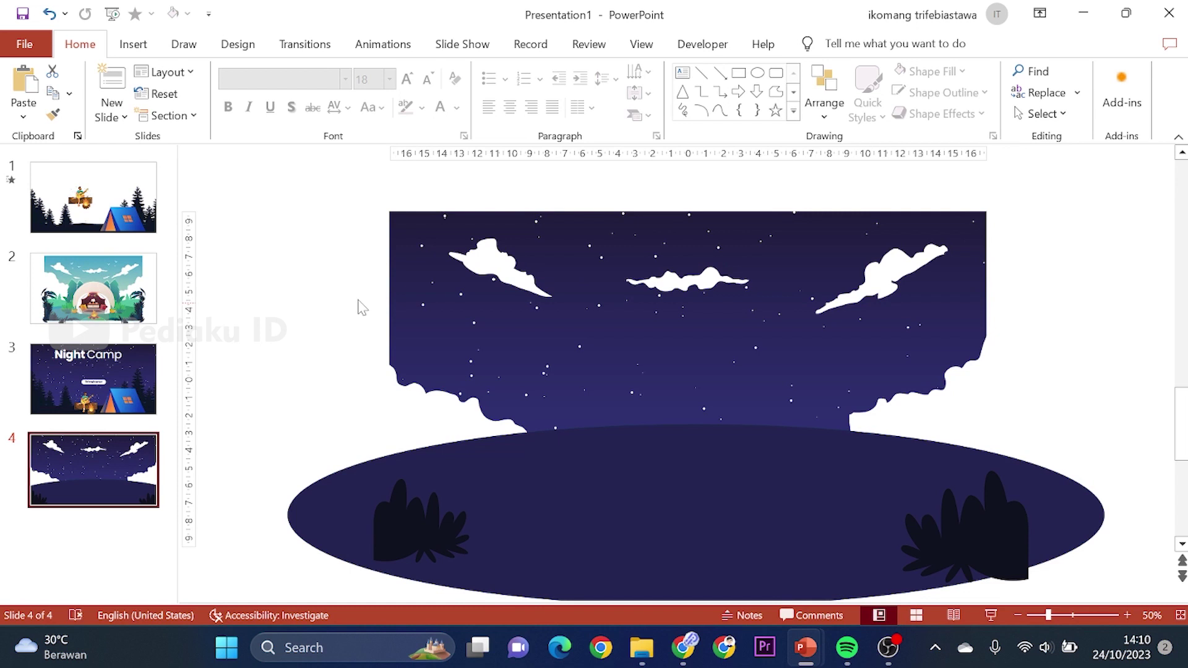
left_click(140, 367)
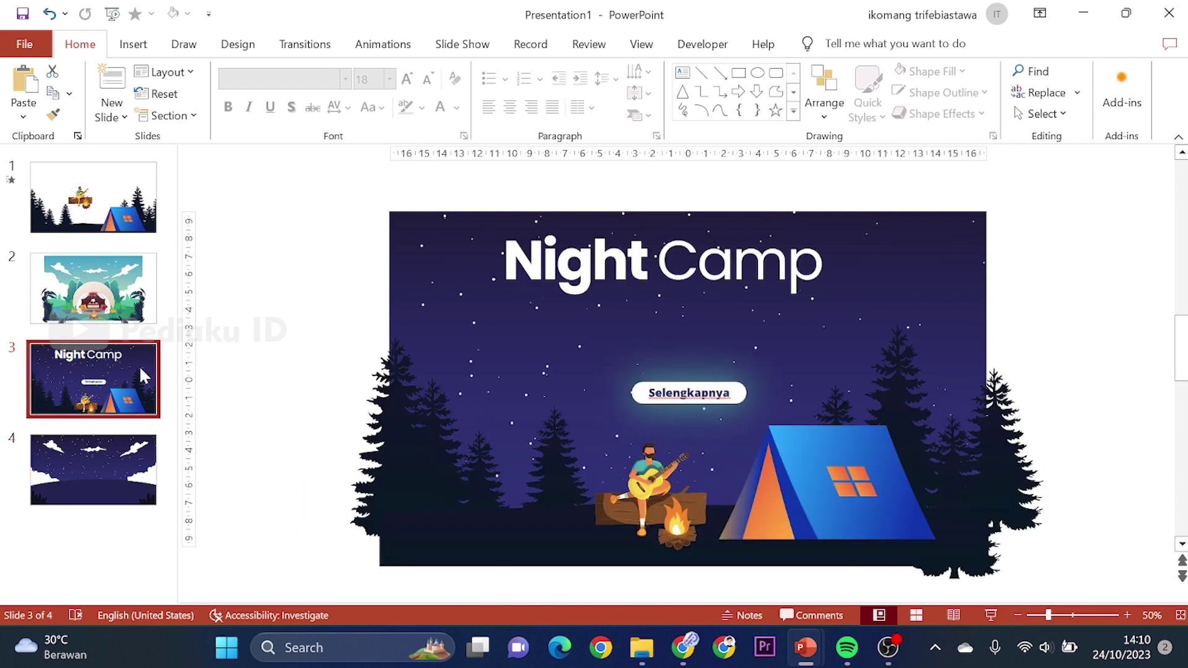
left_click(121, 472)
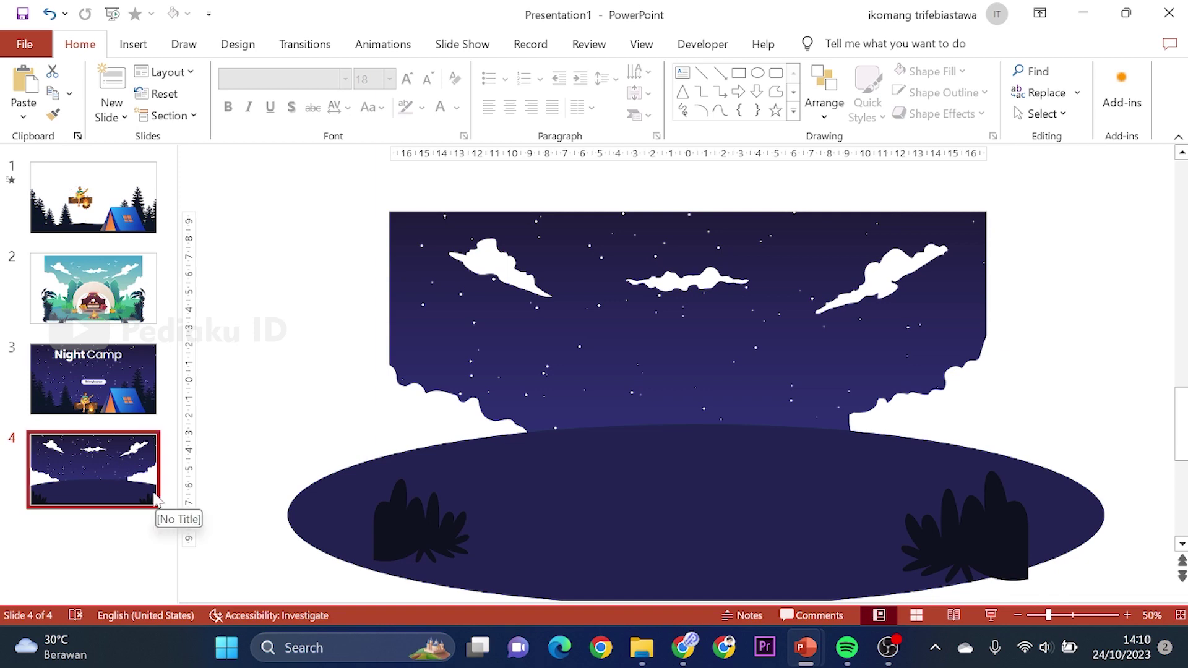
Step: Select content slides 6–8 in the parallax camp morph deck and switch back to Presentation1
key("alt+Tab")
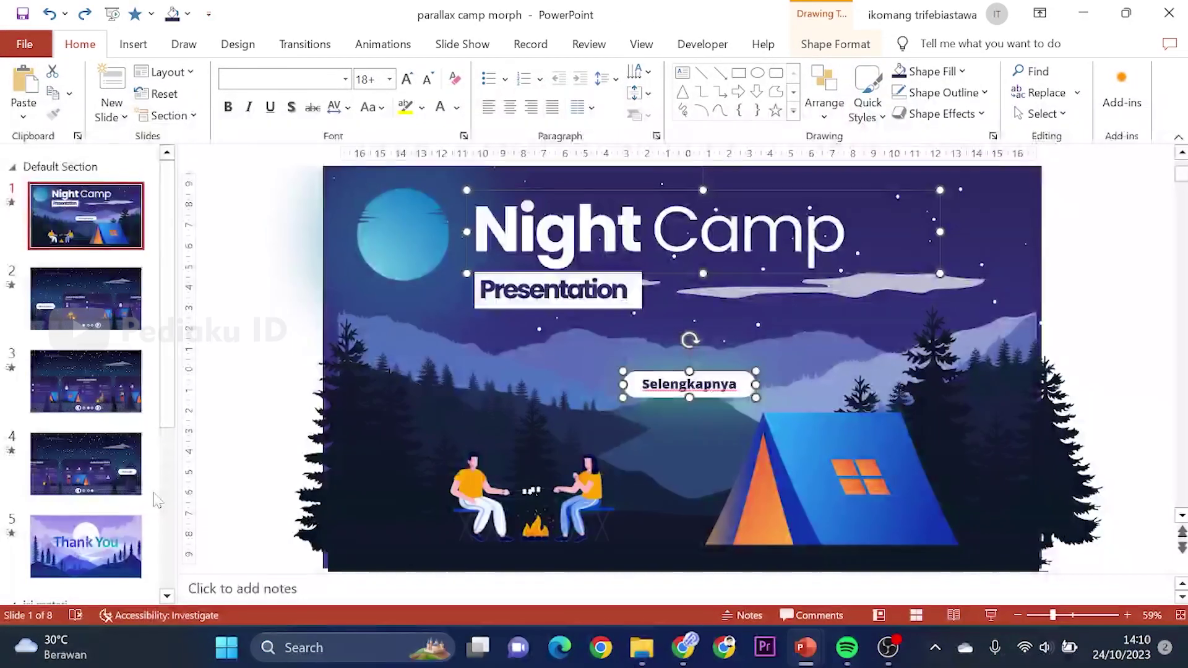
scroll(82, 478, "down", 3)
scroll(82, 477, "down", 2)
left_click(64, 372)
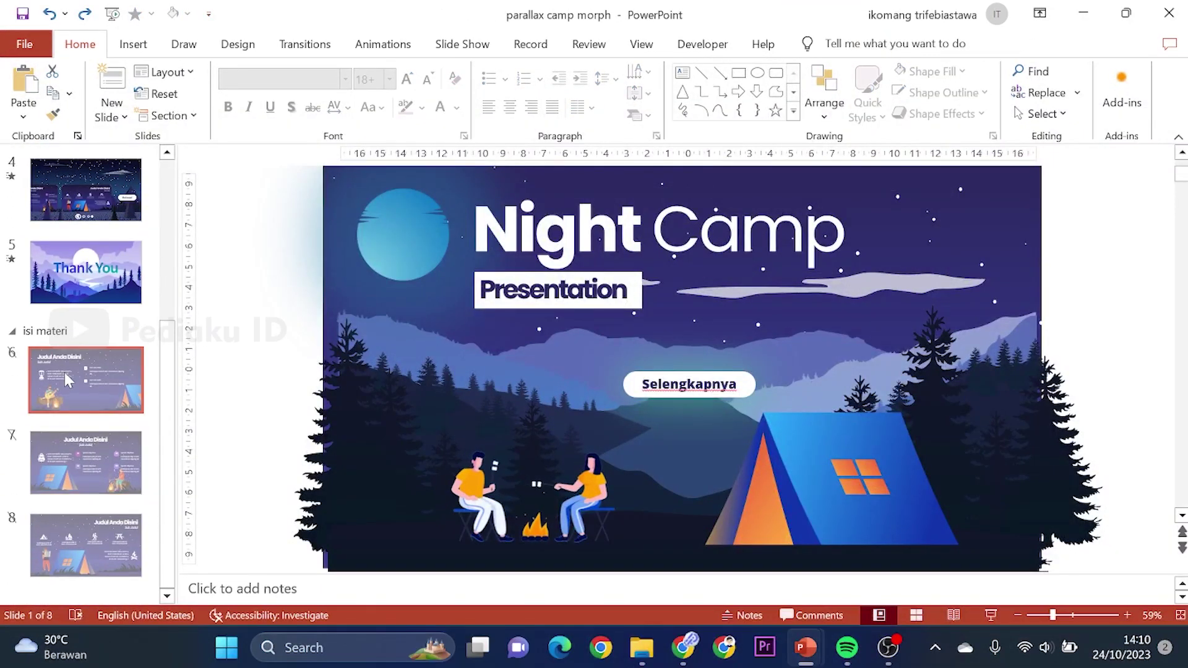
left_click(94, 532, "shift")
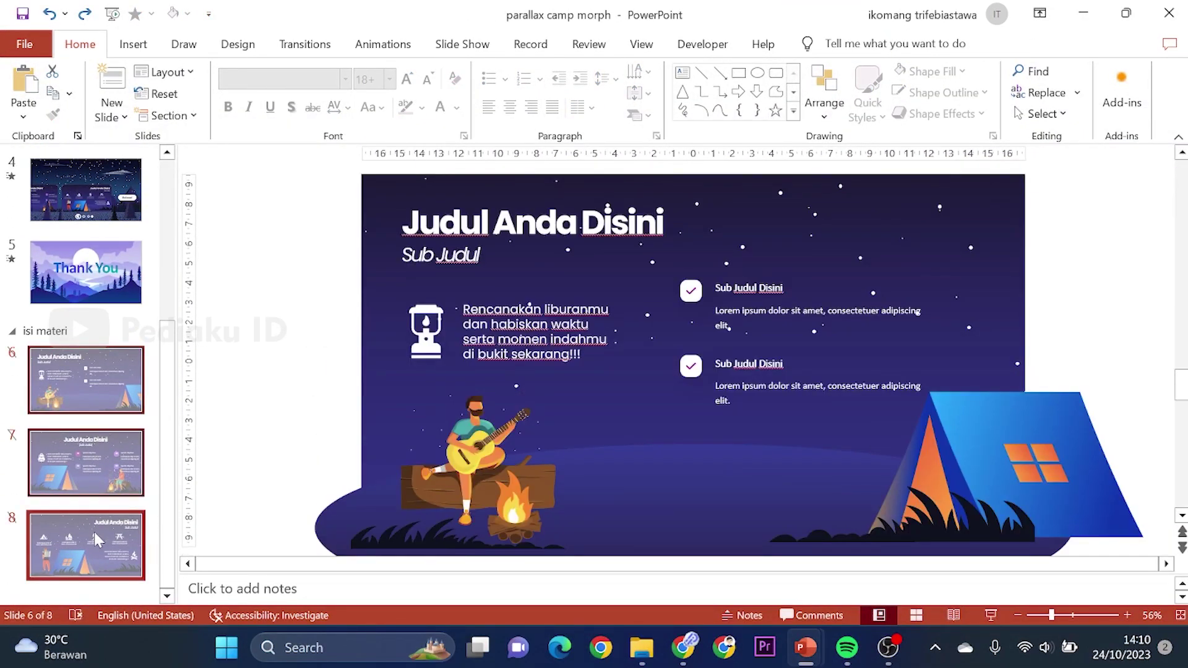
key("alt+Tab")
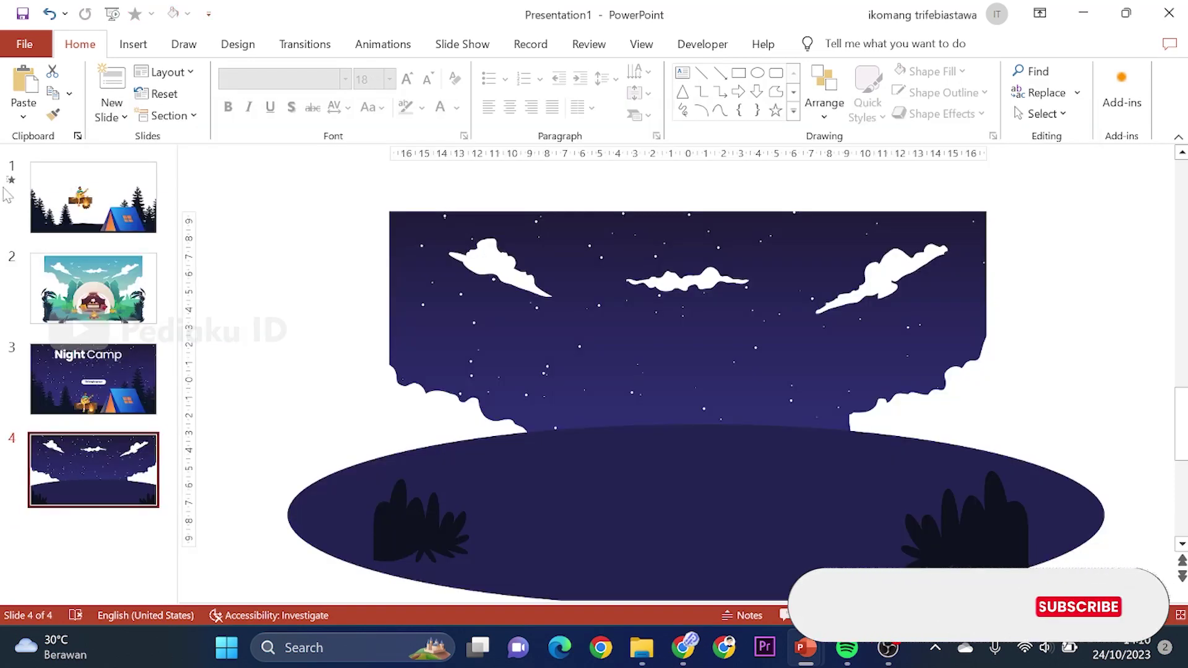
Step: Paste the three slides after slide 4 and add a section named 'isi materi' before slide 5
left_click(24, 117)
left_click(49, 163)
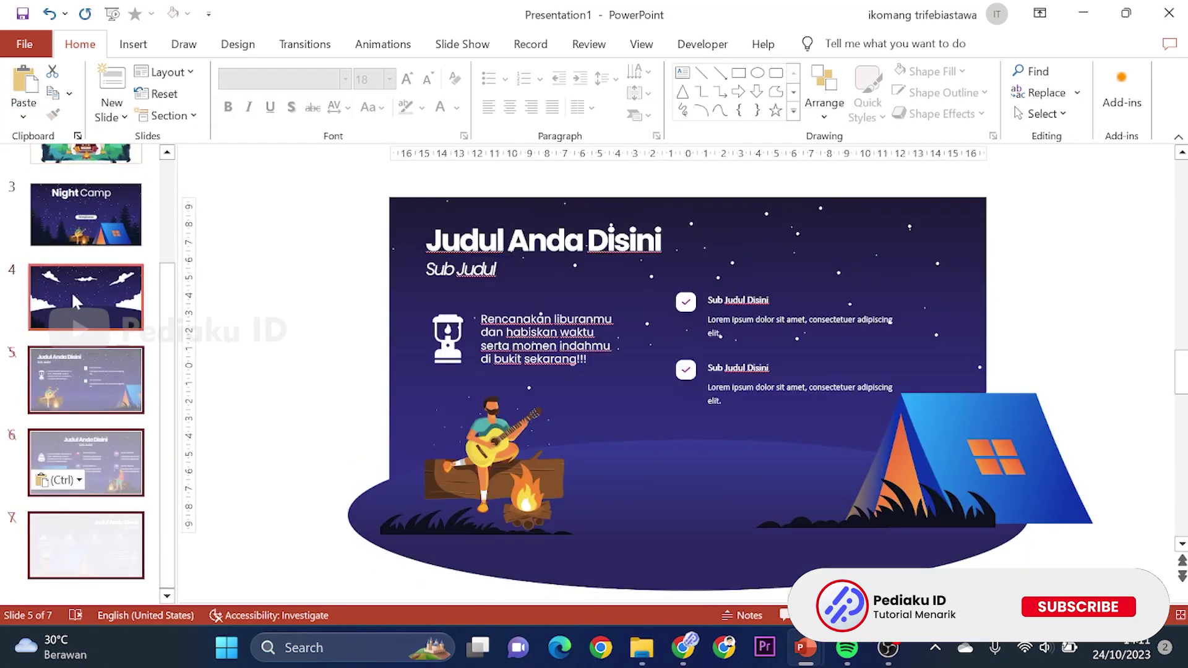
right_click(105, 340)
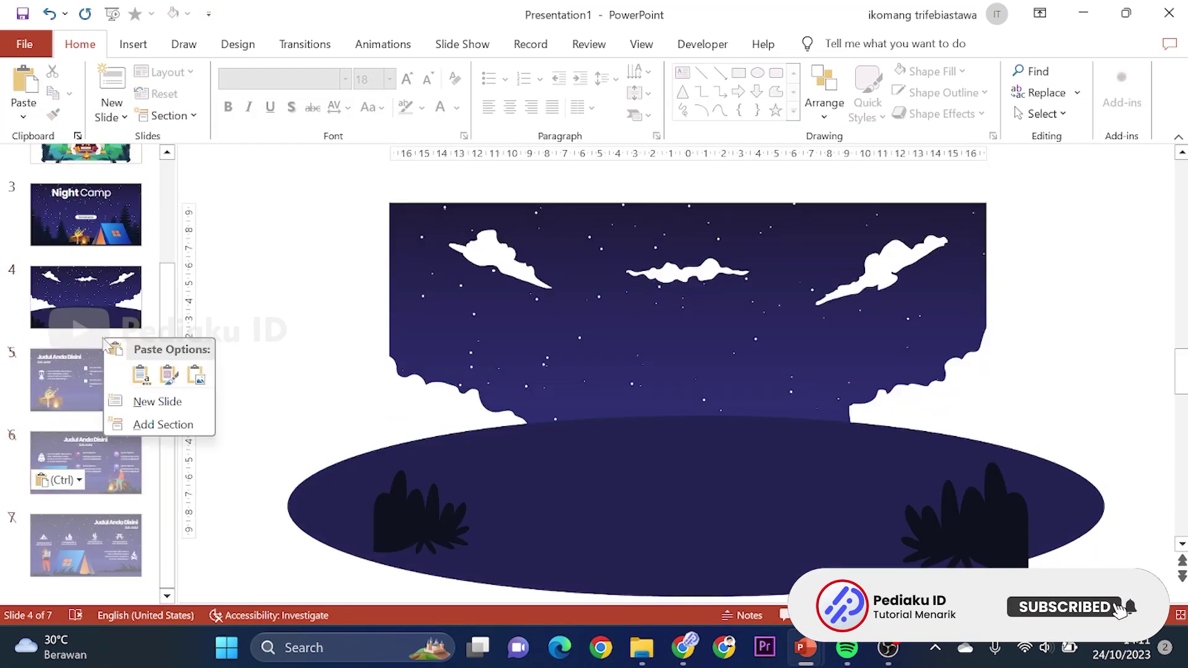
left_click(165, 428)
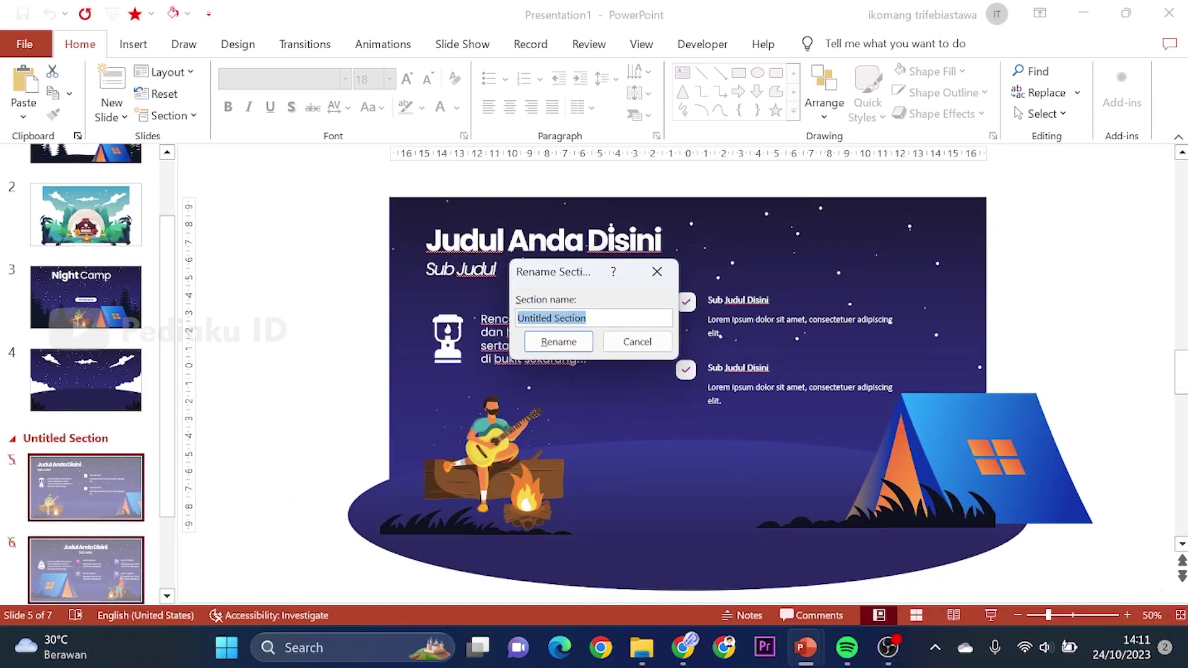
type("isi materi")
key("Return")
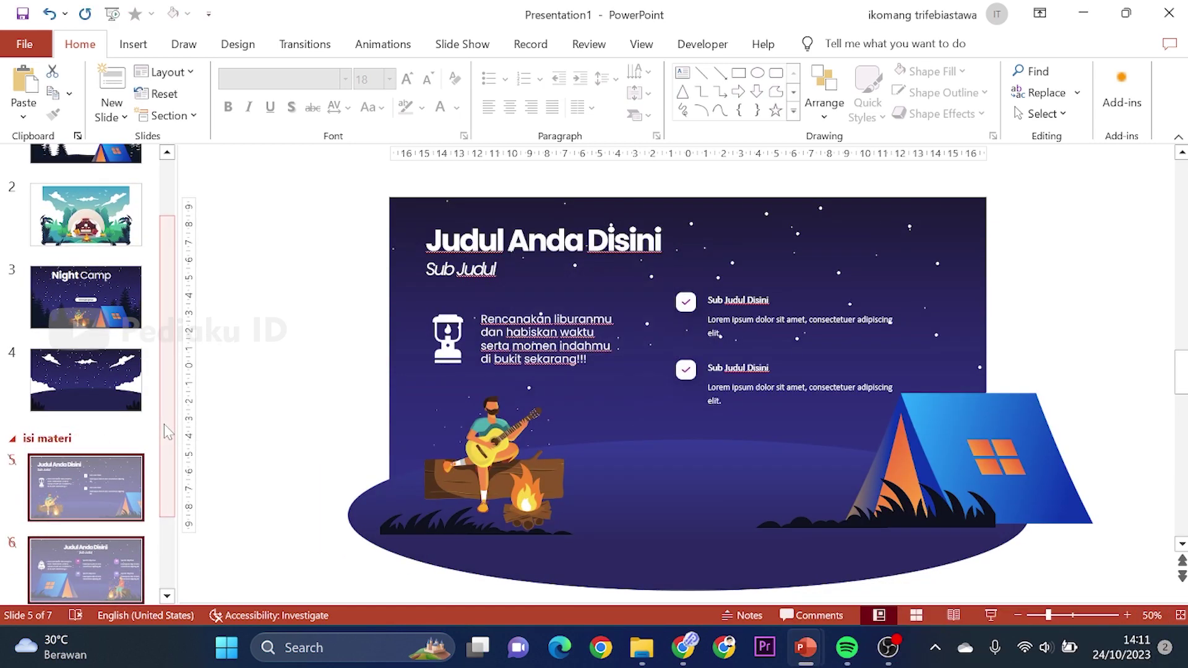
Step: Select the pasted slides 5–7 in the thumbnail pane
scroll(116, 470, "down", 3)
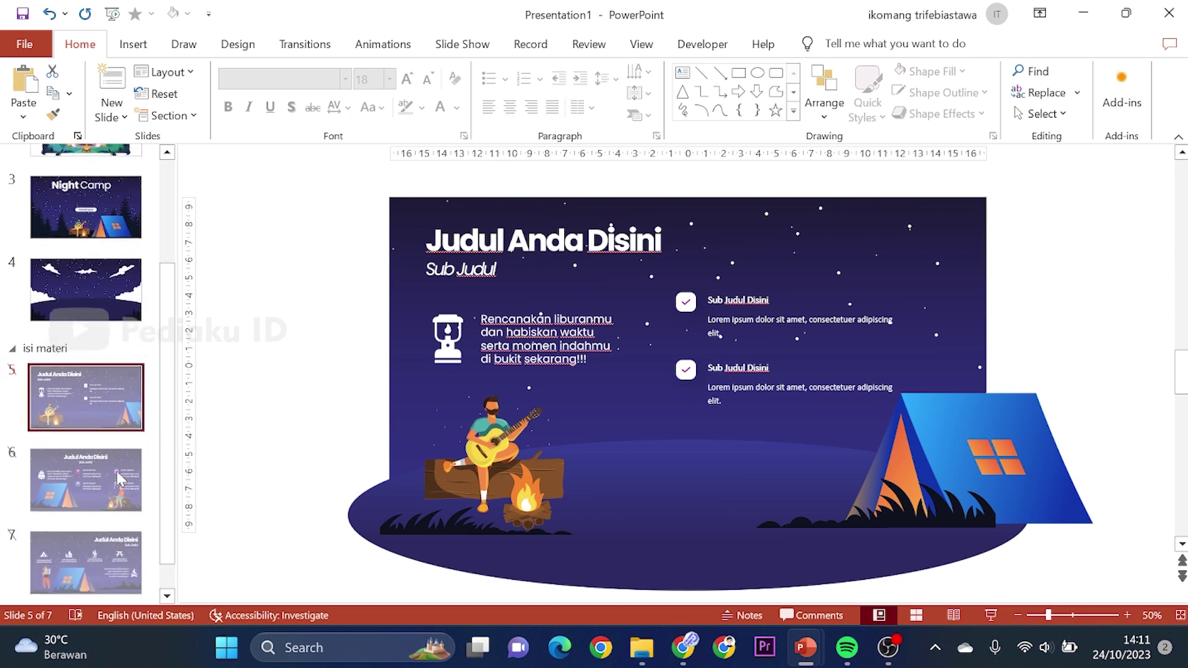
left_click(96, 546, "shift")
right_click(95, 546)
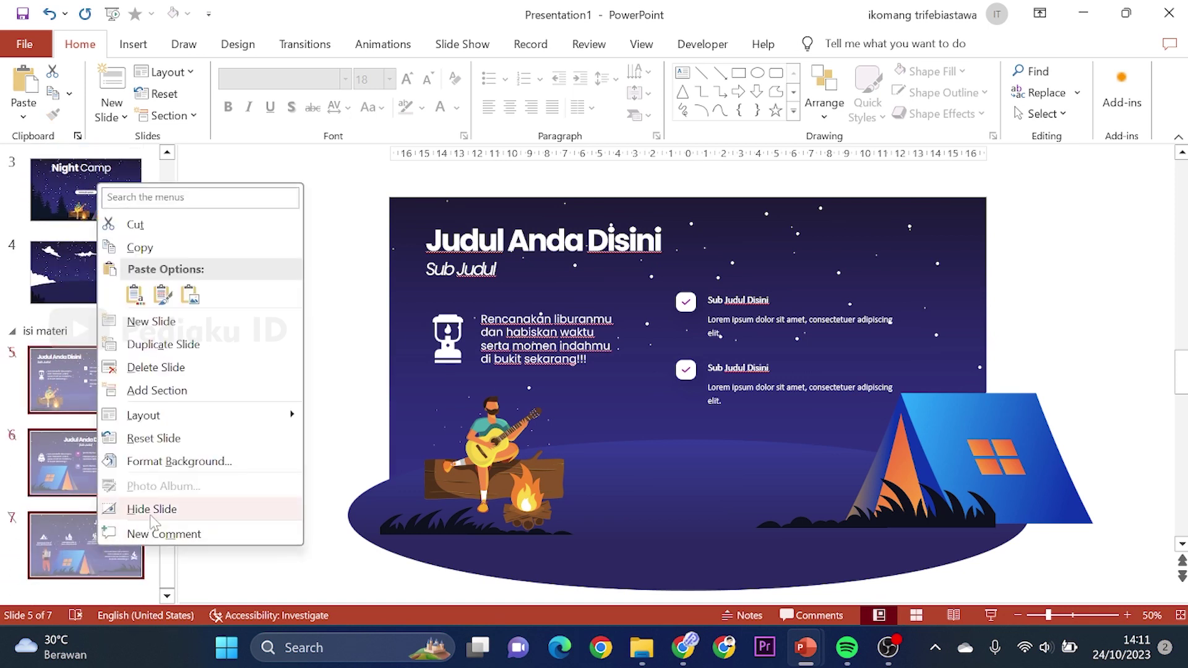
Step: Unhide slides 5–7 and move to slide 6 with the objectives
left_click(152, 509)
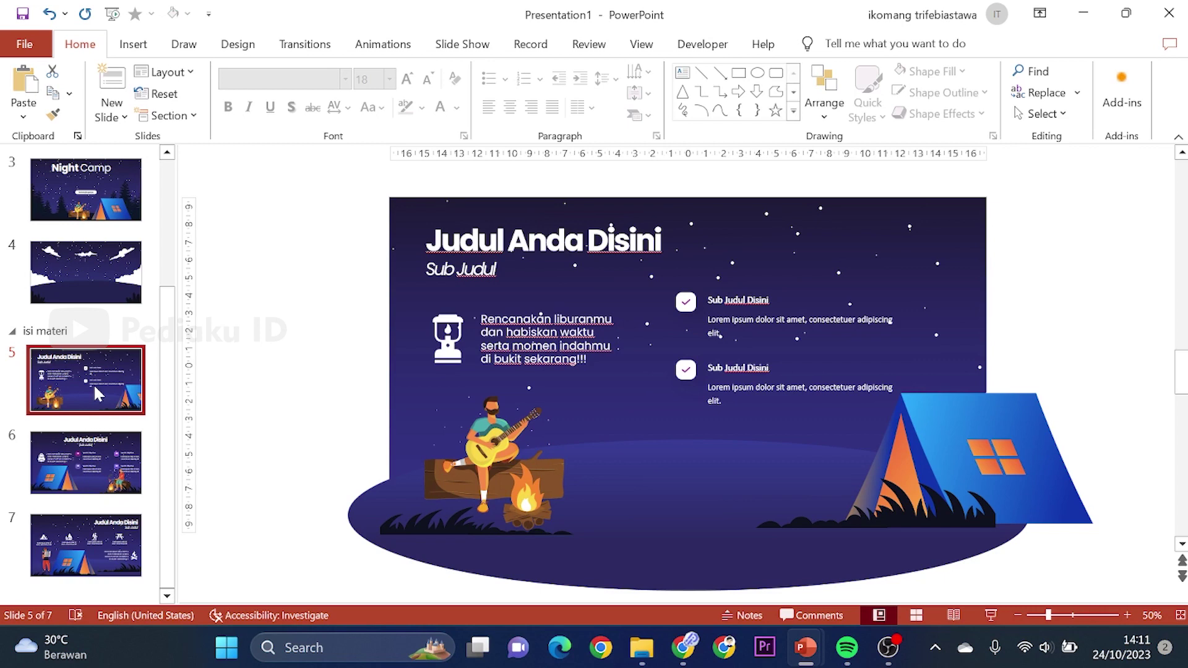
left_click(598, 473)
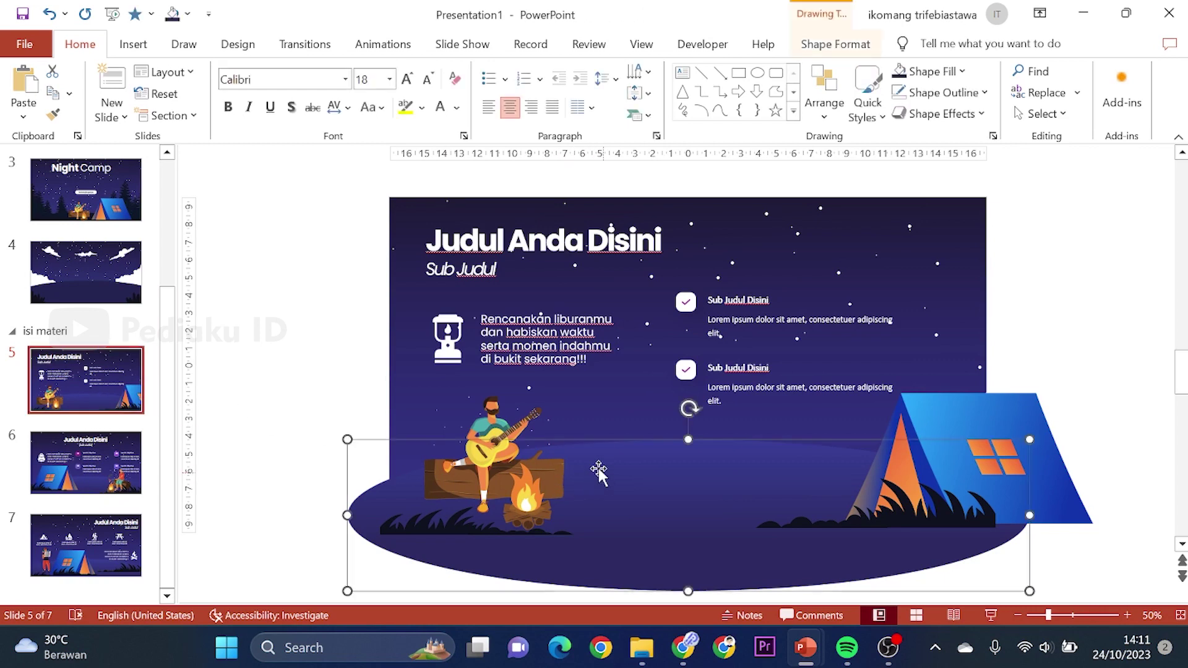
left_click(104, 303)
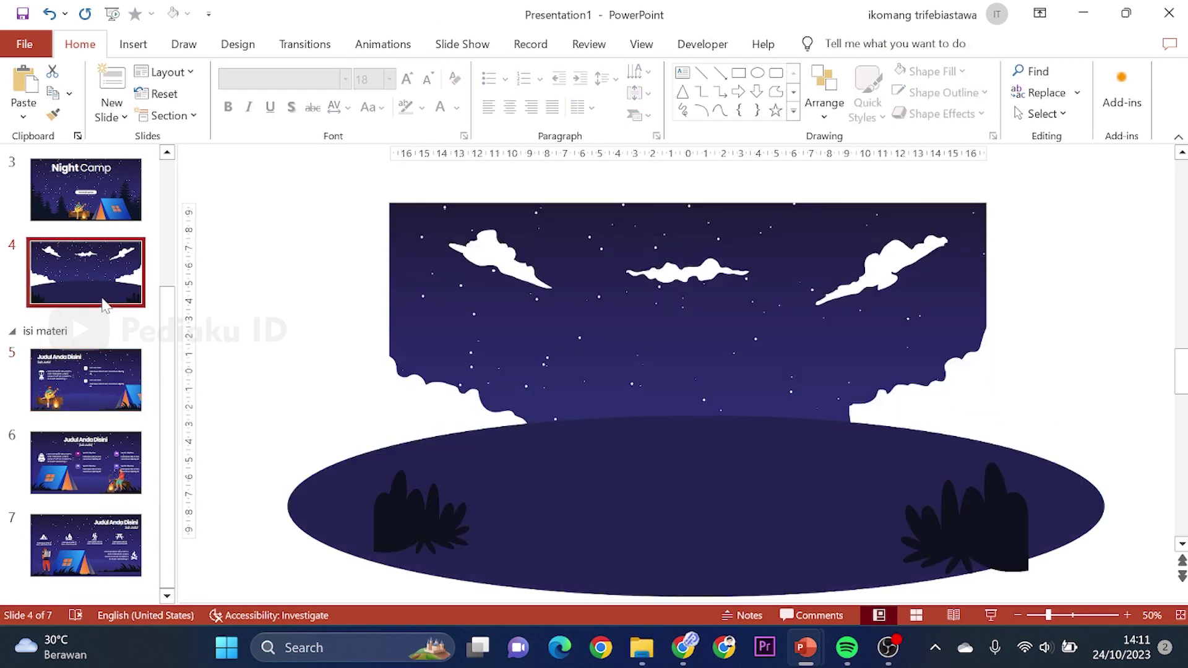
left_click(102, 463)
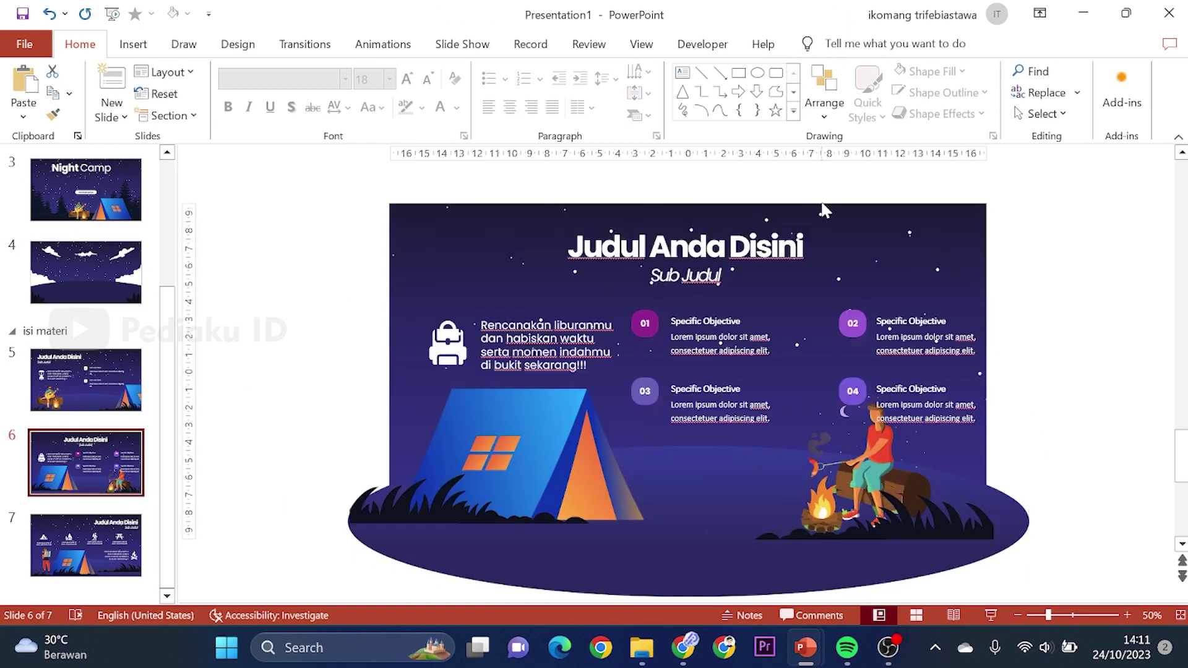
Step: Draw a trial text box reading 'xa' on slide 6, then delete it
left_click(749, 248)
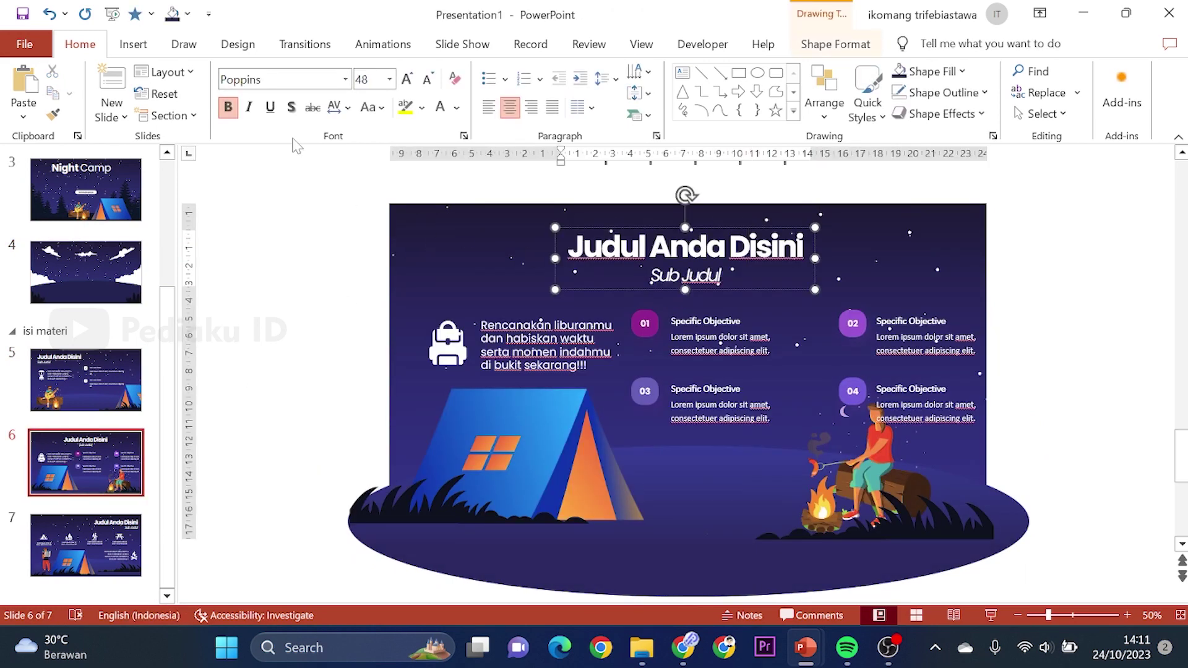
left_click(136, 47)
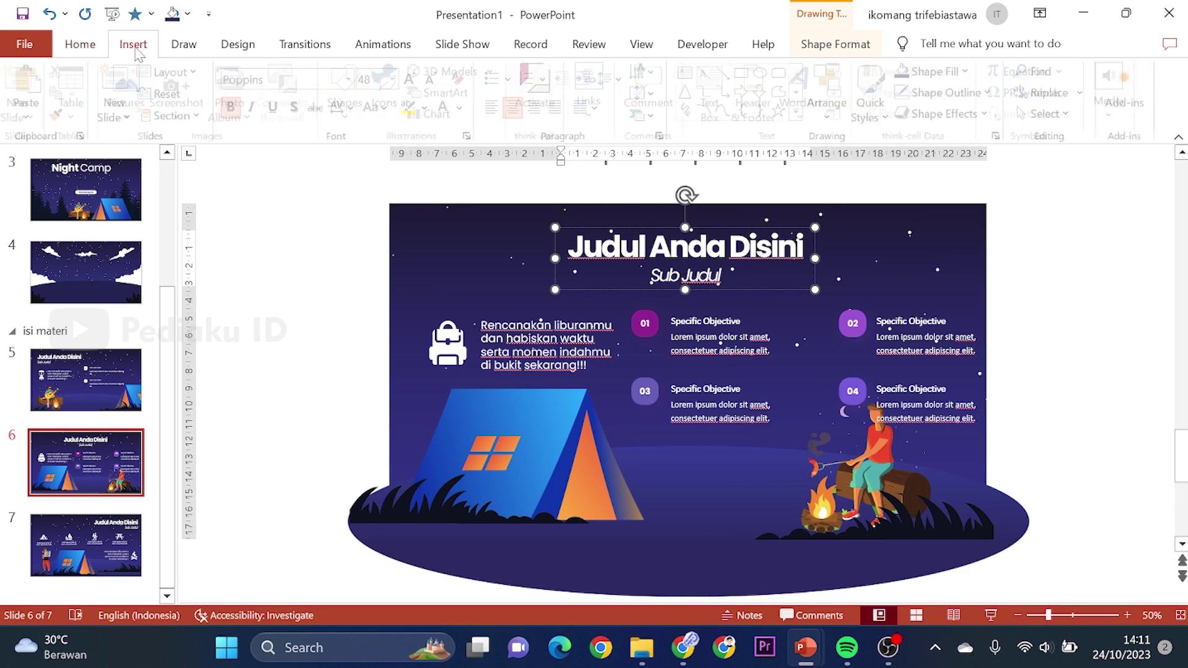
left_click(351, 93)
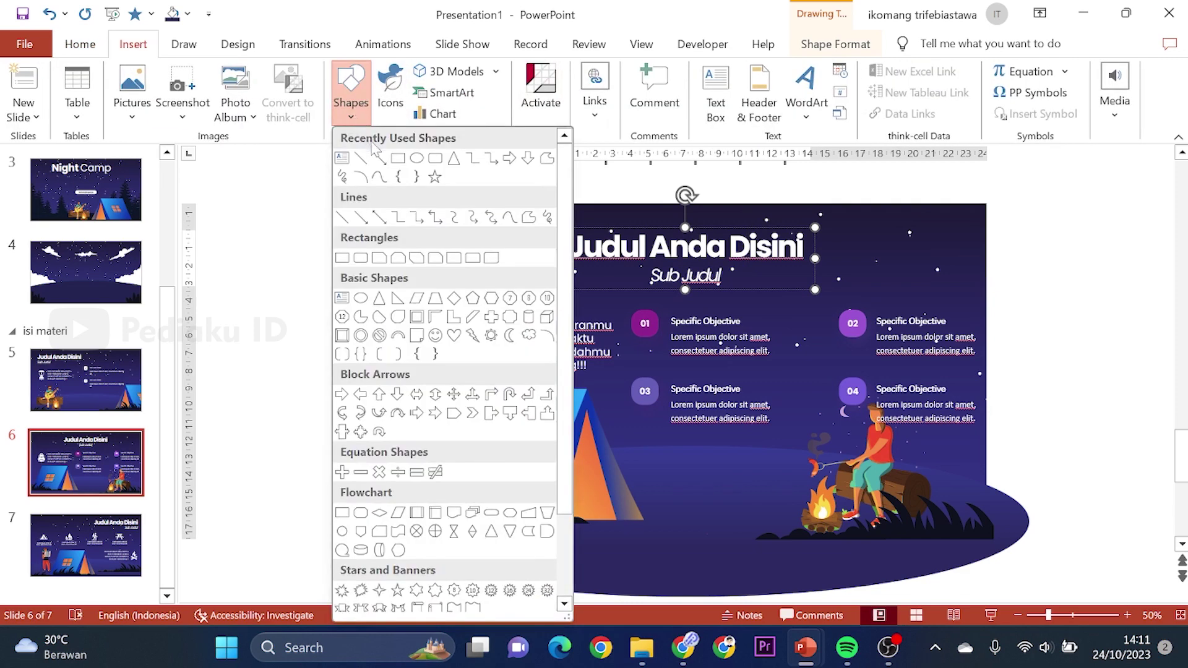
left_click(342, 158)
left_click_drag(310, 203, 477, 291)
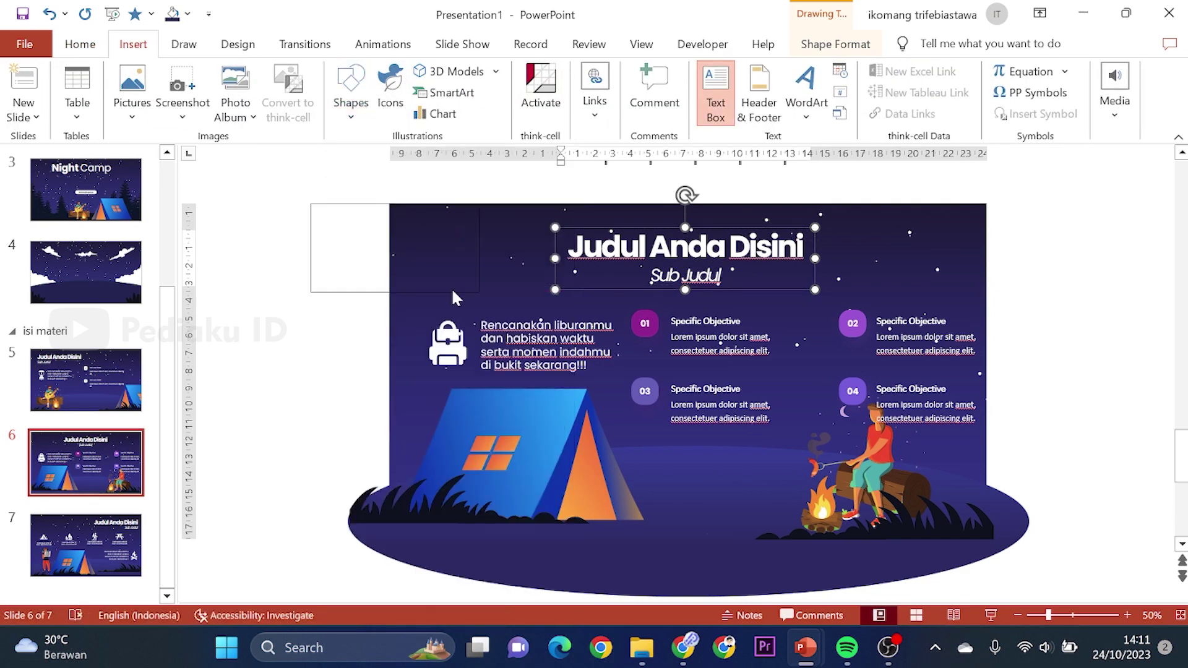
type("xascsdv")
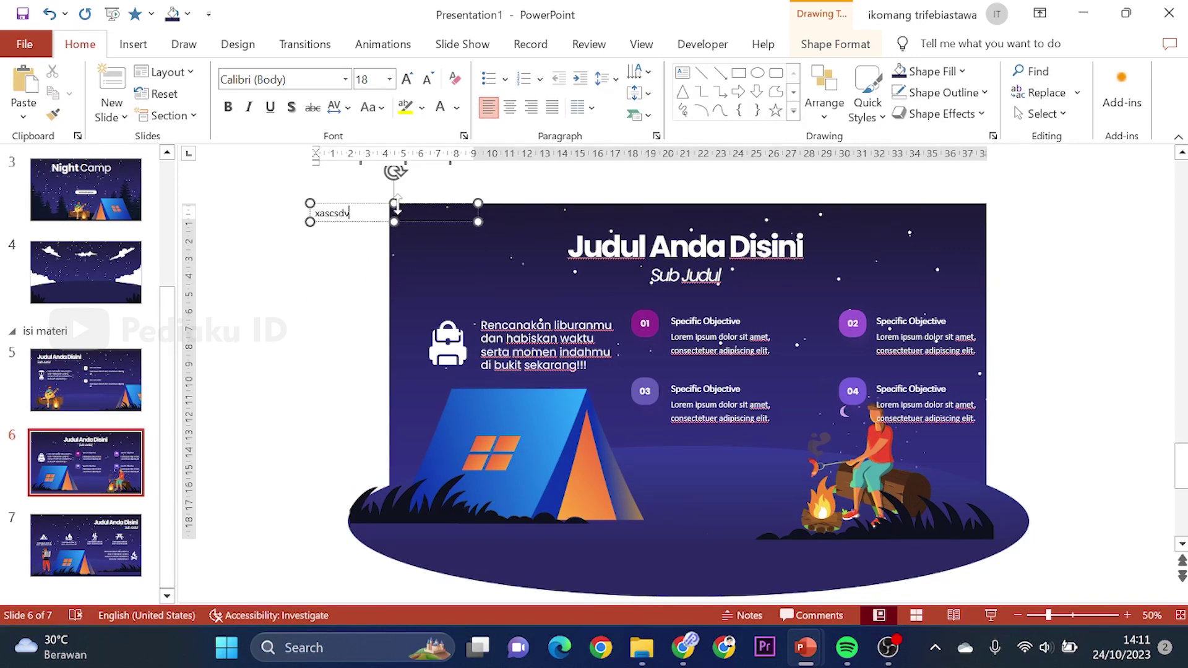
key("Escape")
key("Delete")
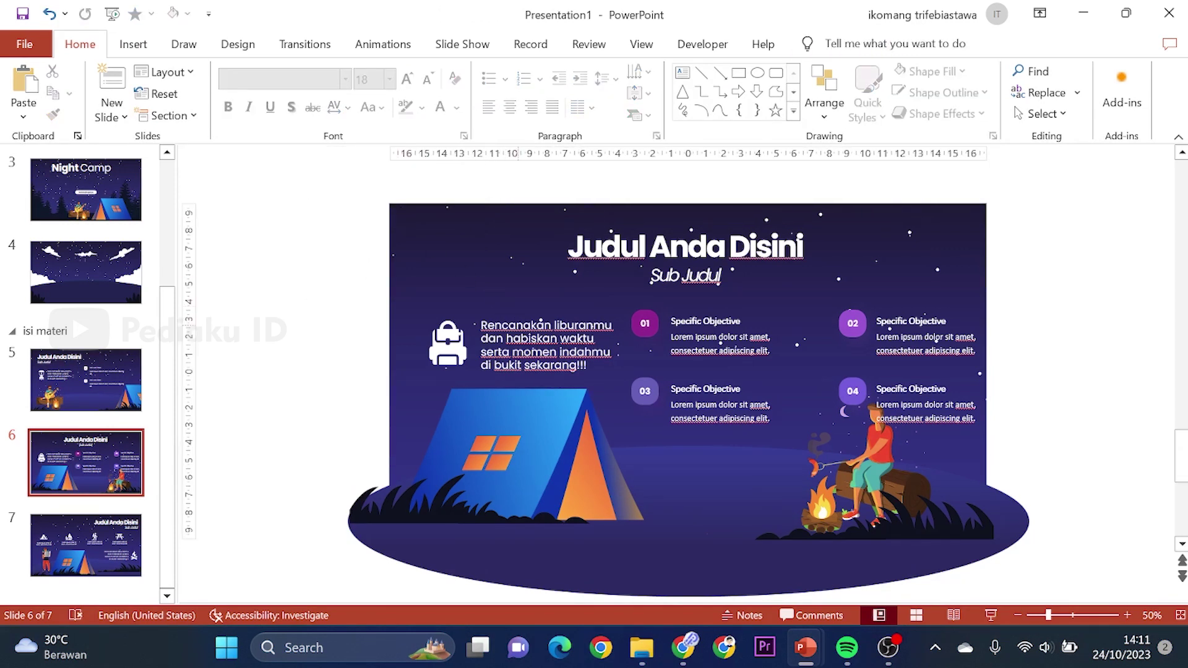
Step: Step through slide 6's objects, including the Rencanakan liburanmu text and backpack icon
left_click(523, 325)
left_click(517, 321)
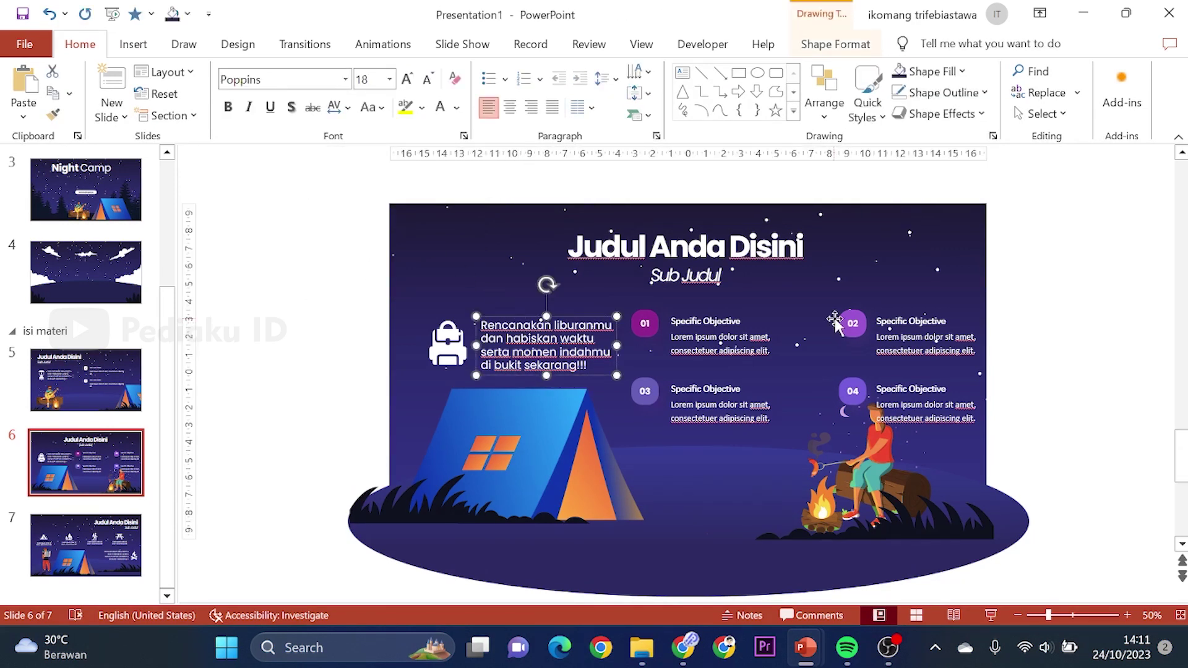
key("Tab")
key("Tab")
key("Tab")
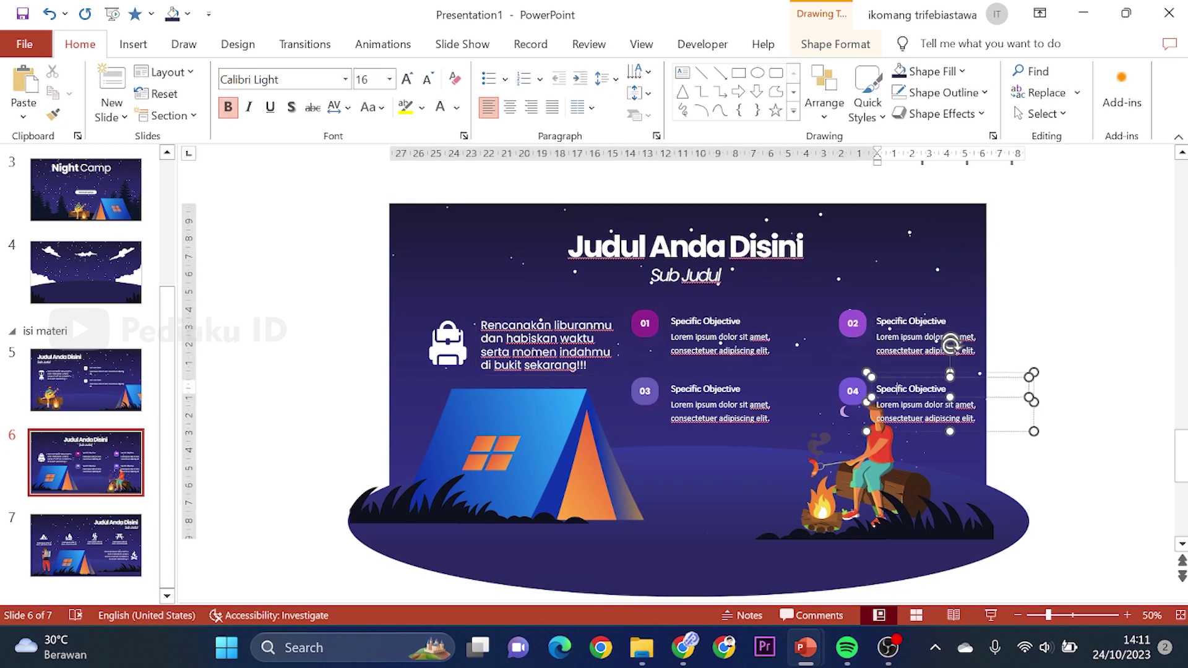
key("Tab")
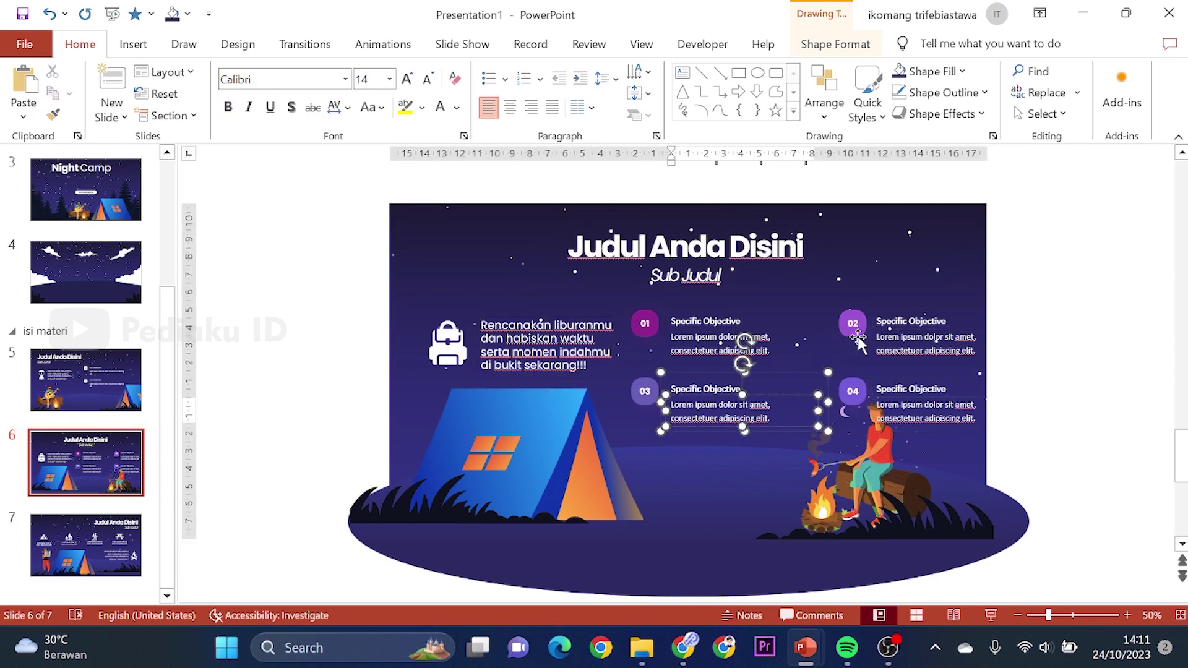
left_click(1028, 288)
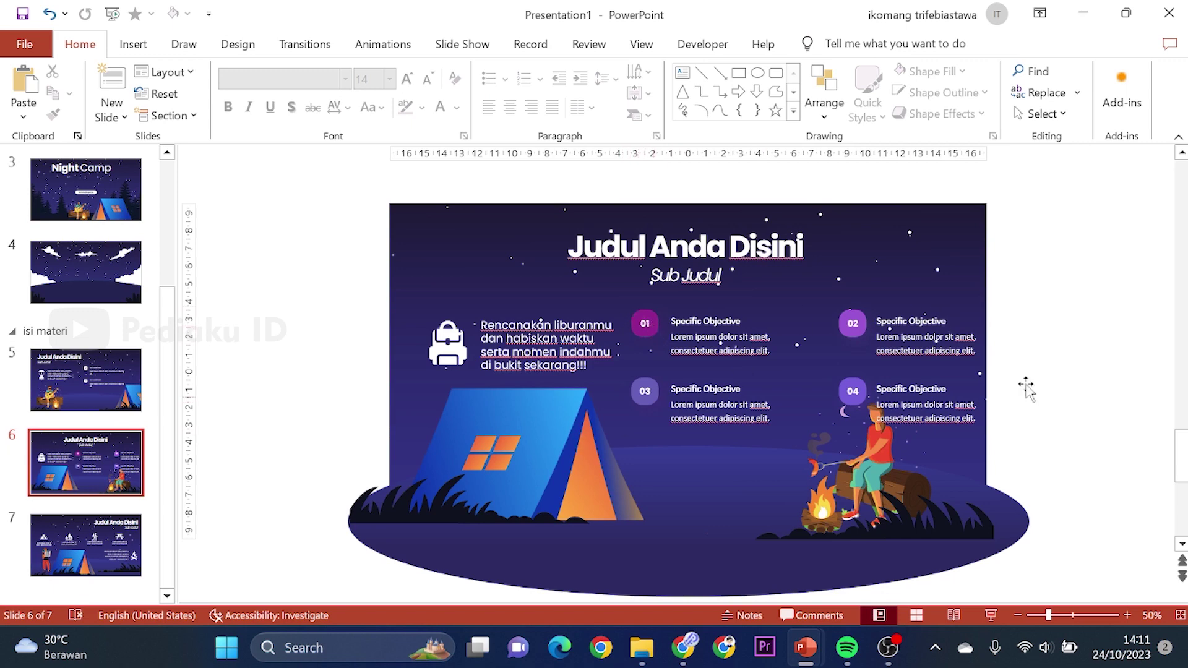
left_click(445, 371)
left_click(242, 208)
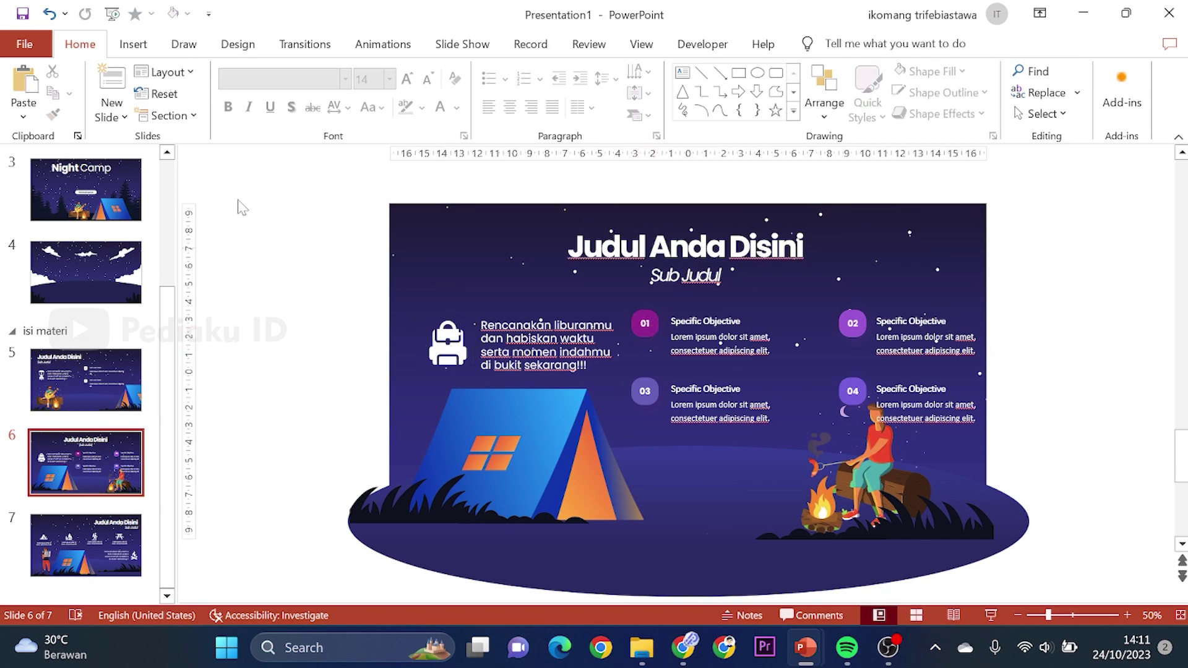
left_click(133, 44)
left_click(390, 86)
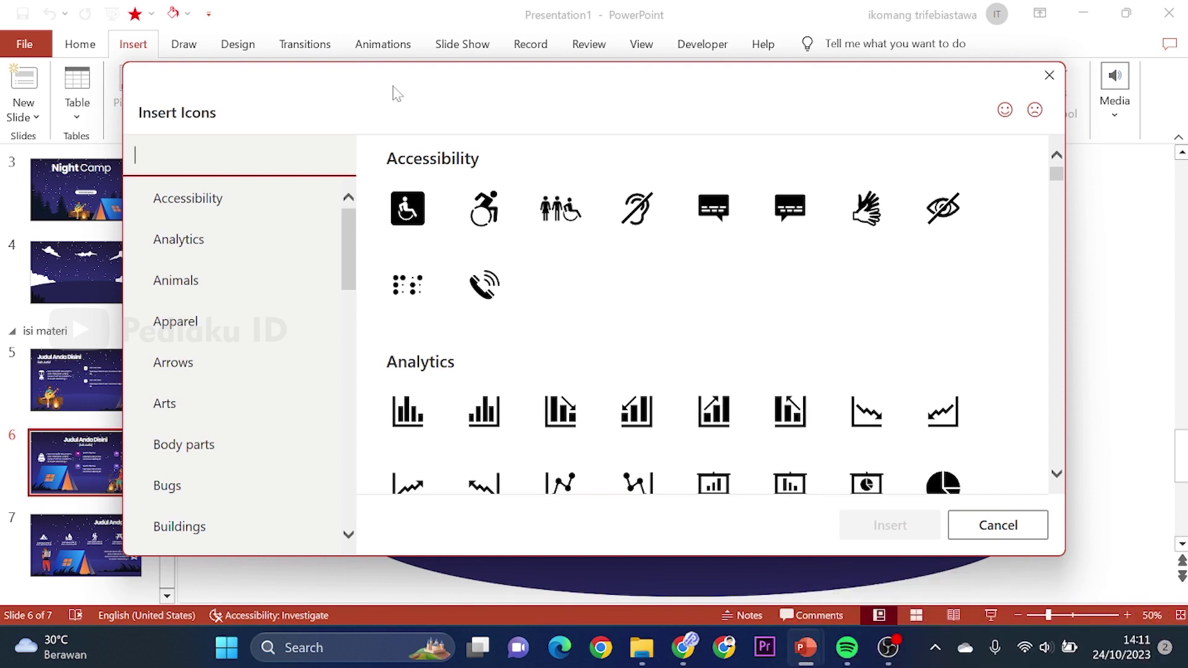
type("ca")
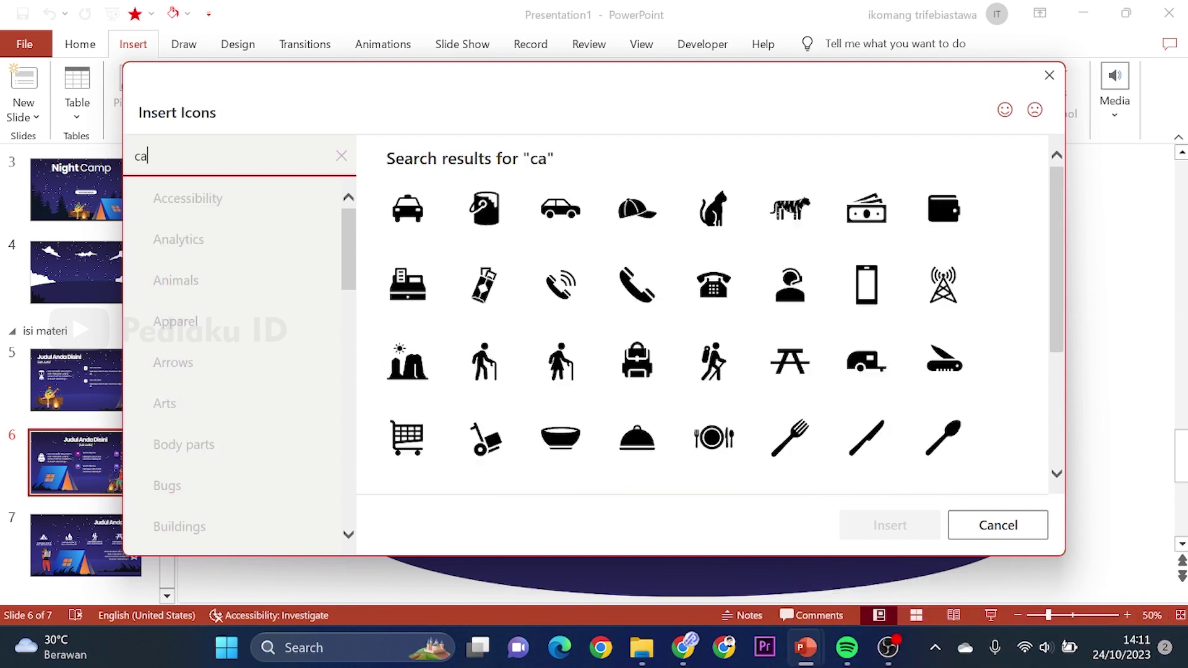
type("mp")
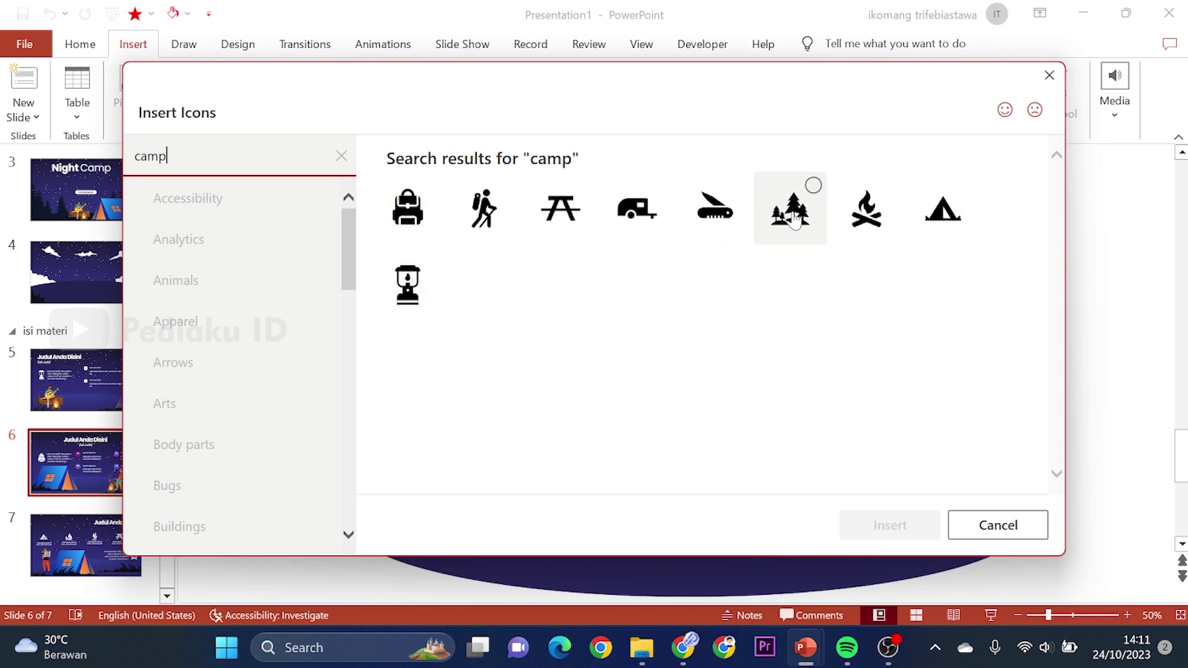
left_click(808, 189)
left_click(904, 526)
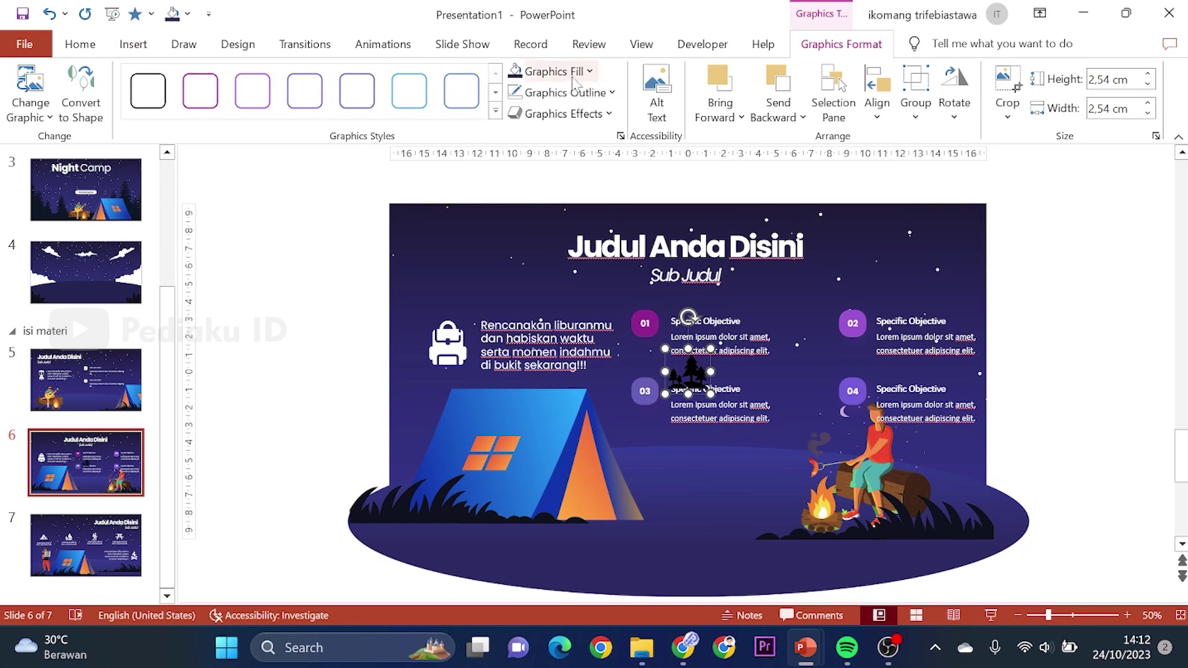
left_click(575, 72)
left_click(518, 114)
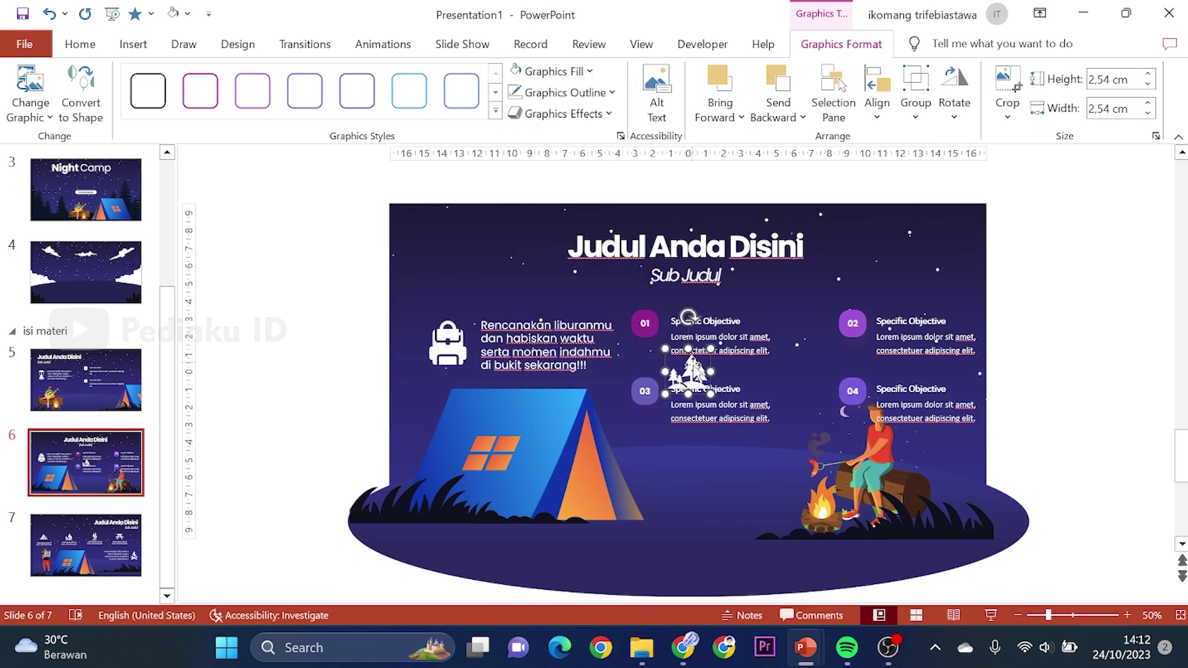
mouse_move(707, 371)
left_mouse_down()
mouse_move(870, 273)
mouse_move(888, 233)
left_mouse_up()
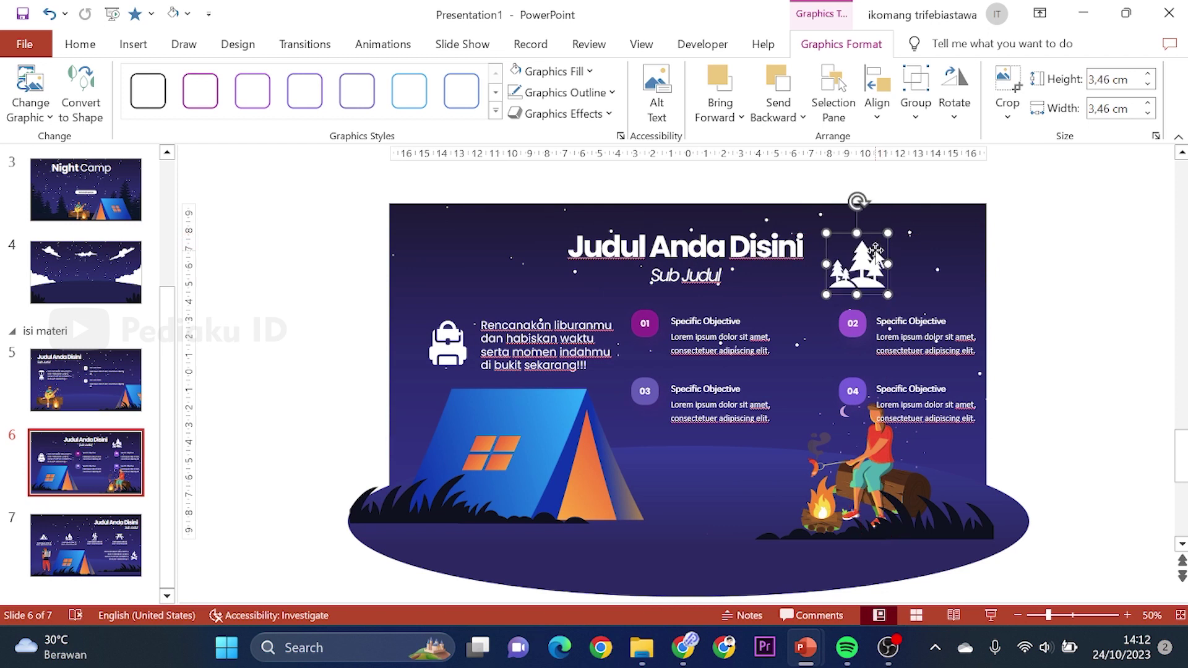
key("Delete")
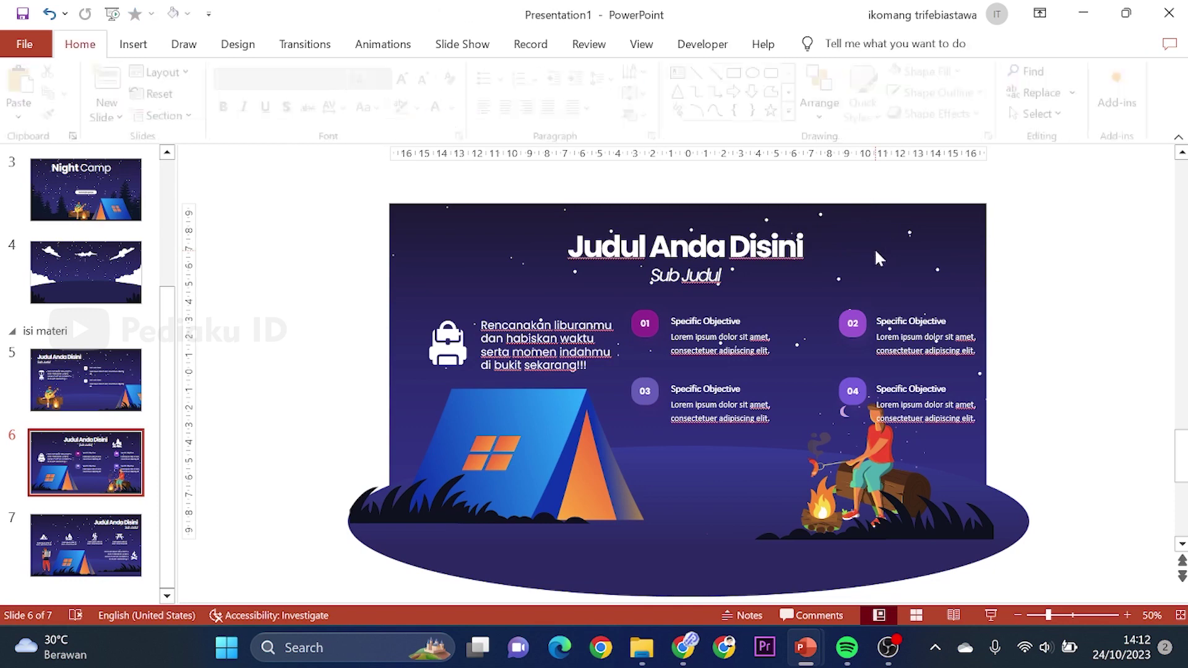
left_click(539, 431)
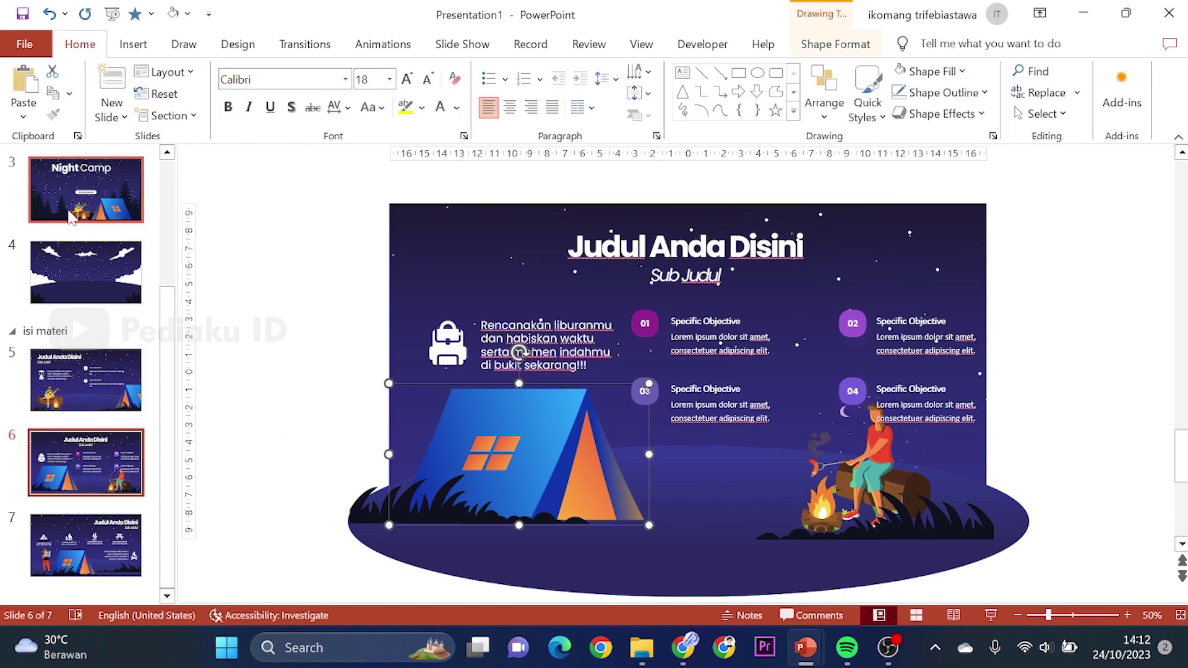
left_click(87, 189)
left_click(99, 477)
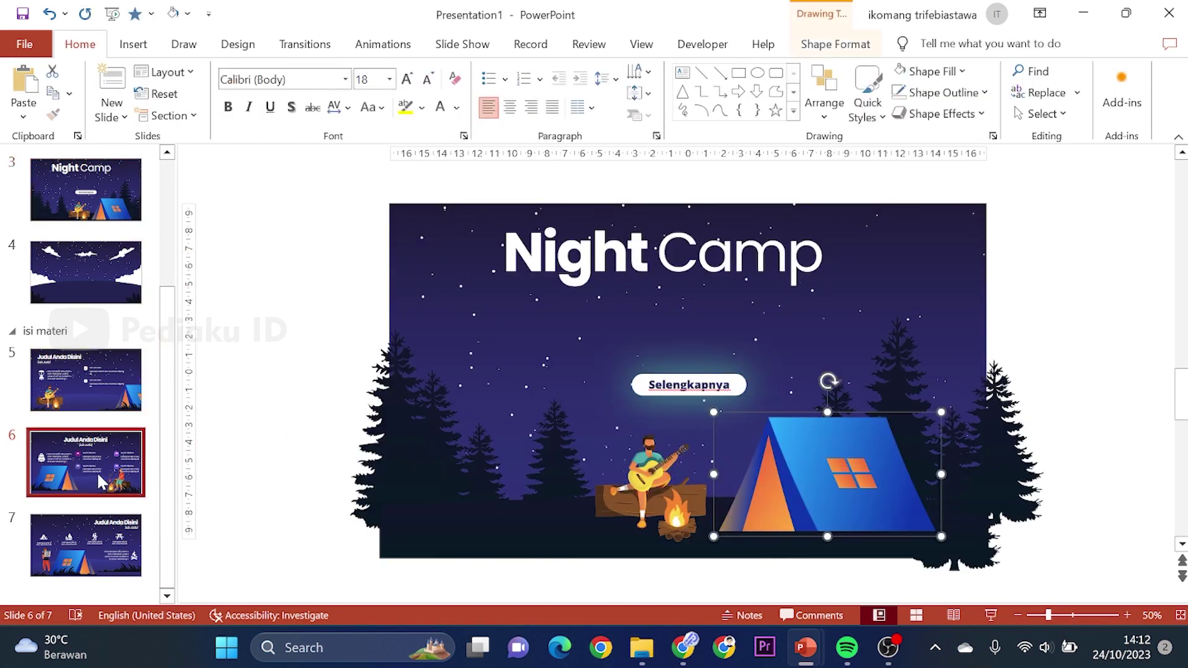
left_click(532, 431)
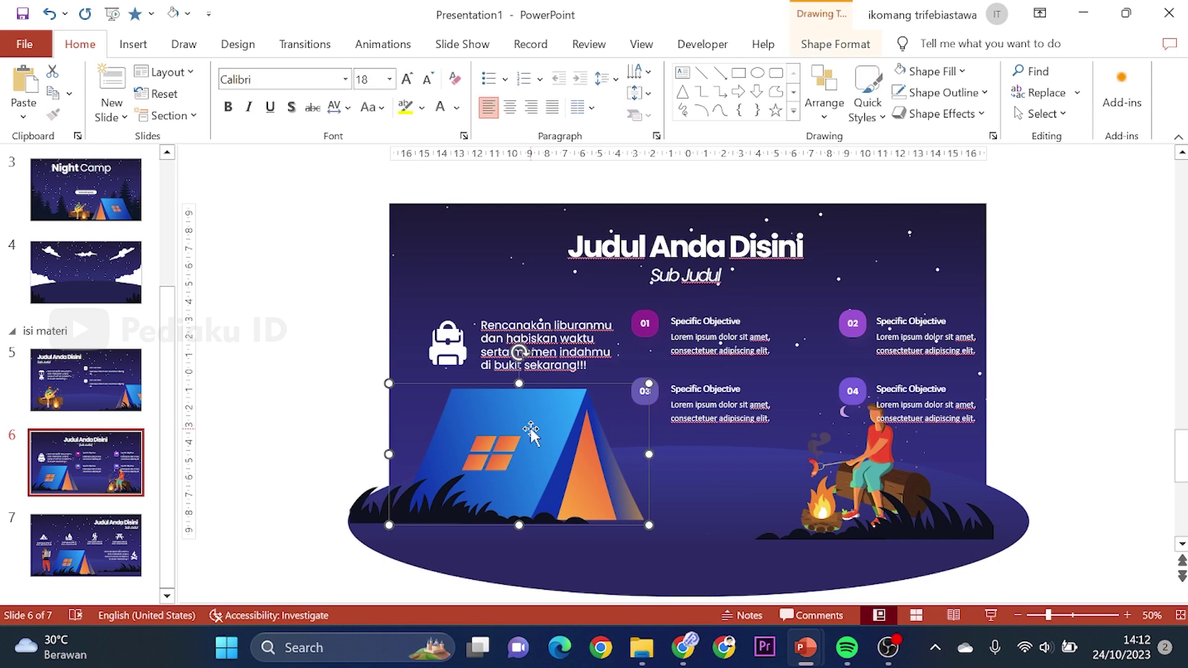
left_click(835, 43)
left_click(984, 113)
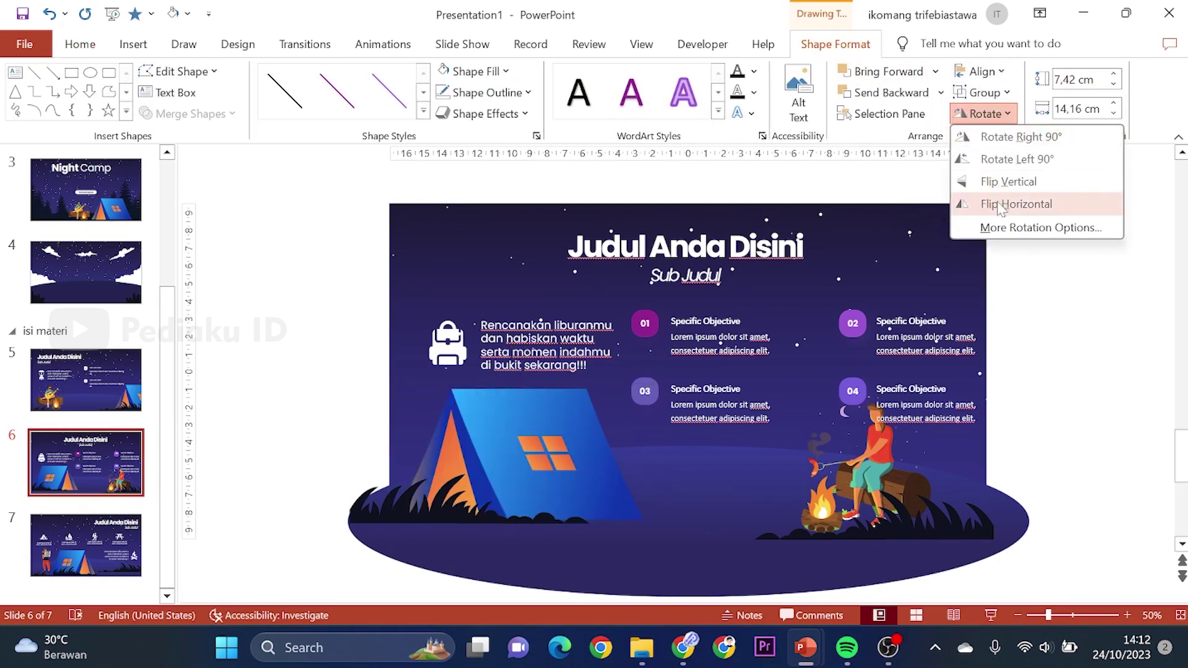
left_click(279, 276)
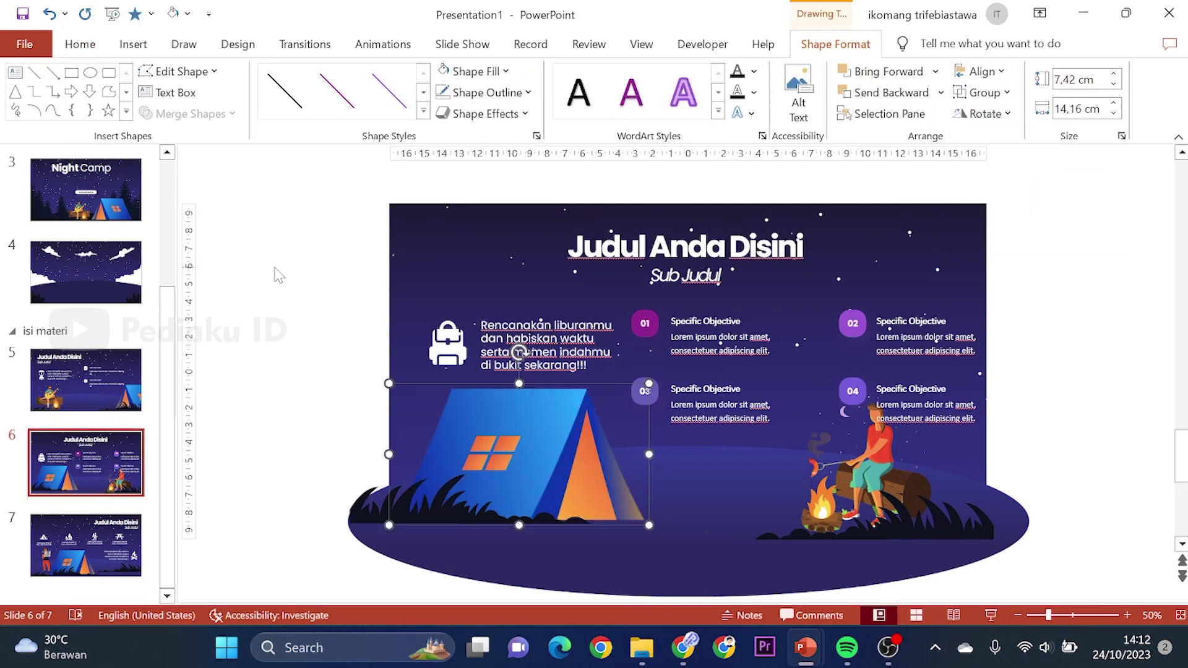
left_click(870, 472)
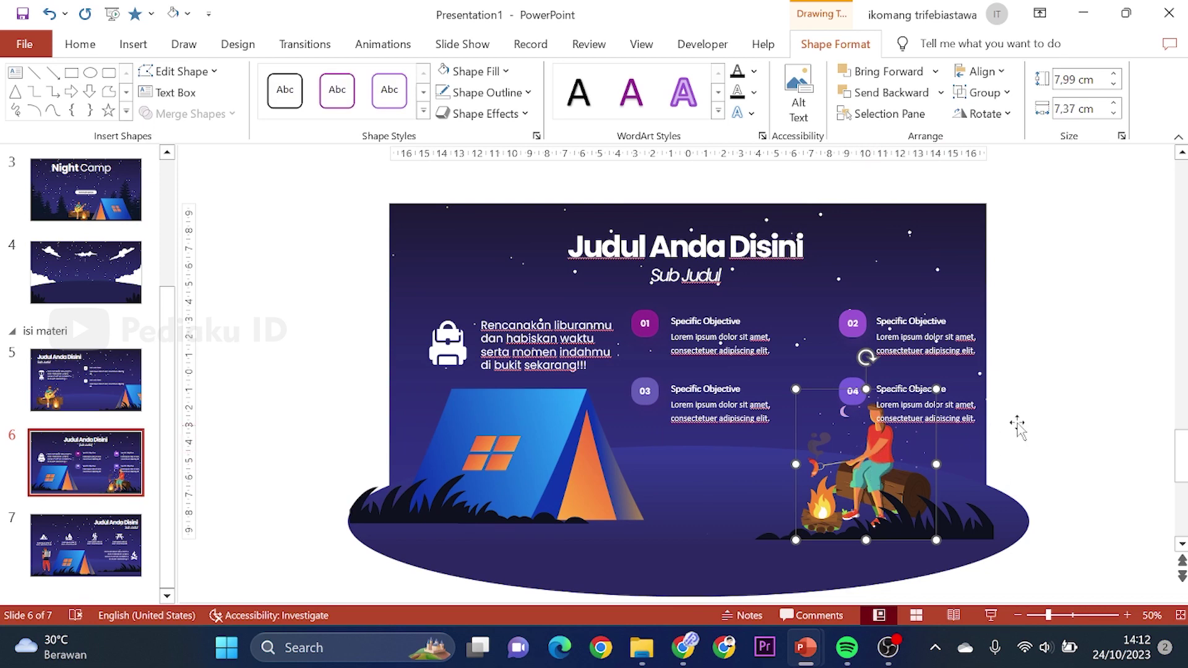
left_click(1059, 337)
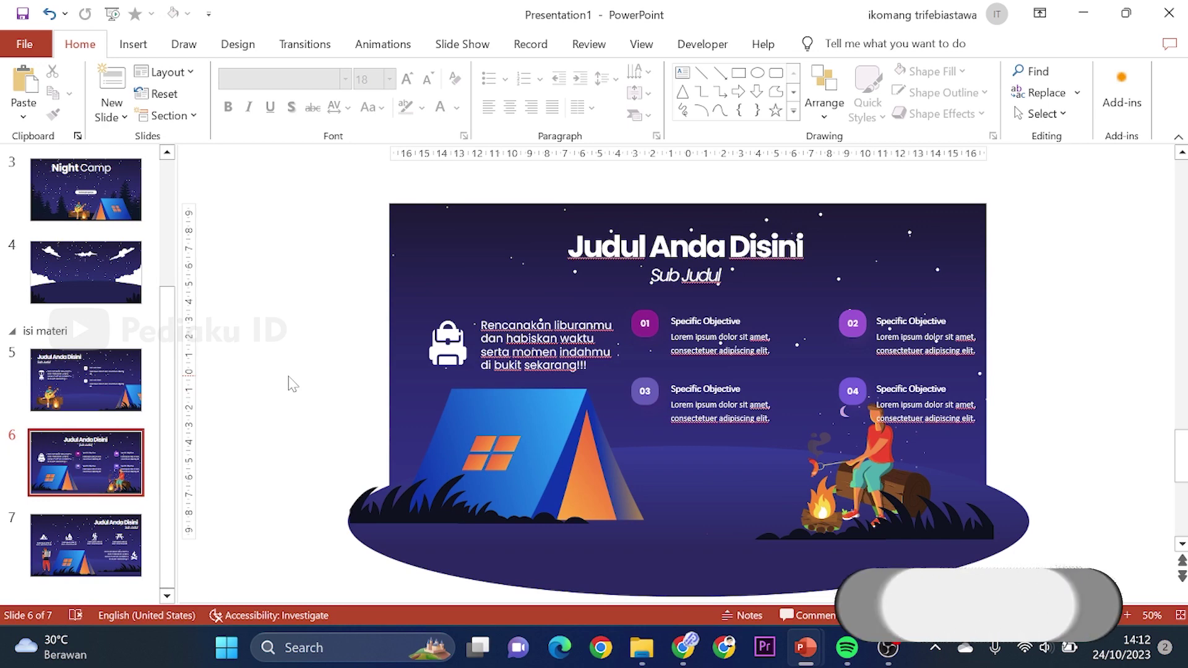
left_click(99, 384)
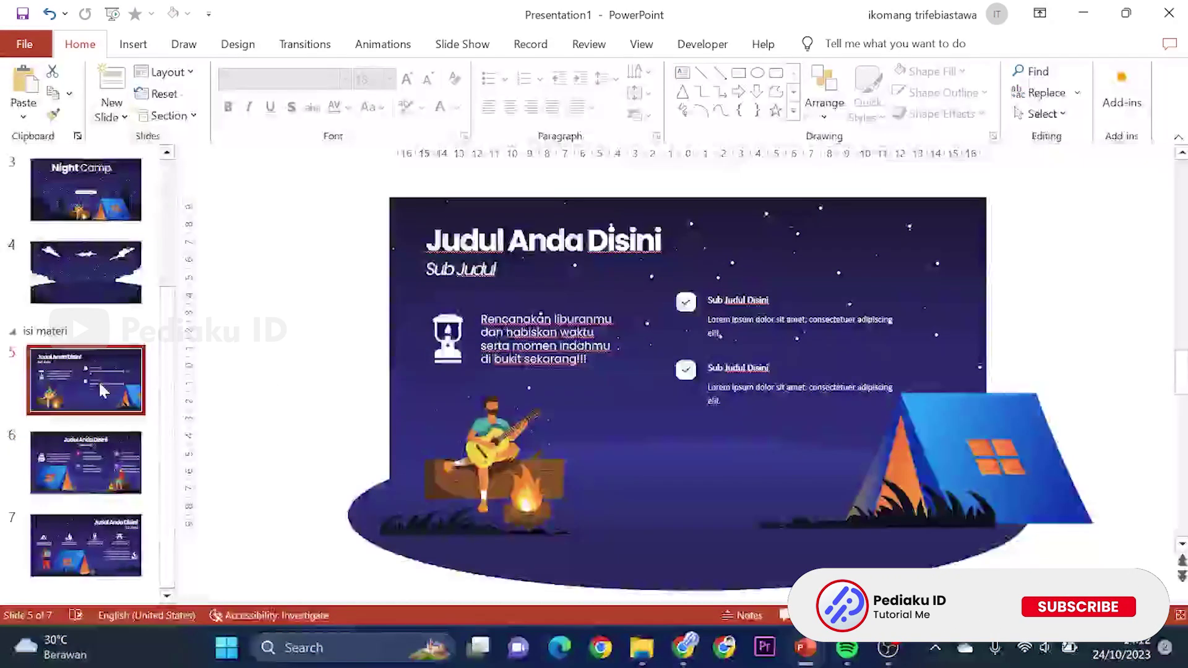
left_click(74, 479)
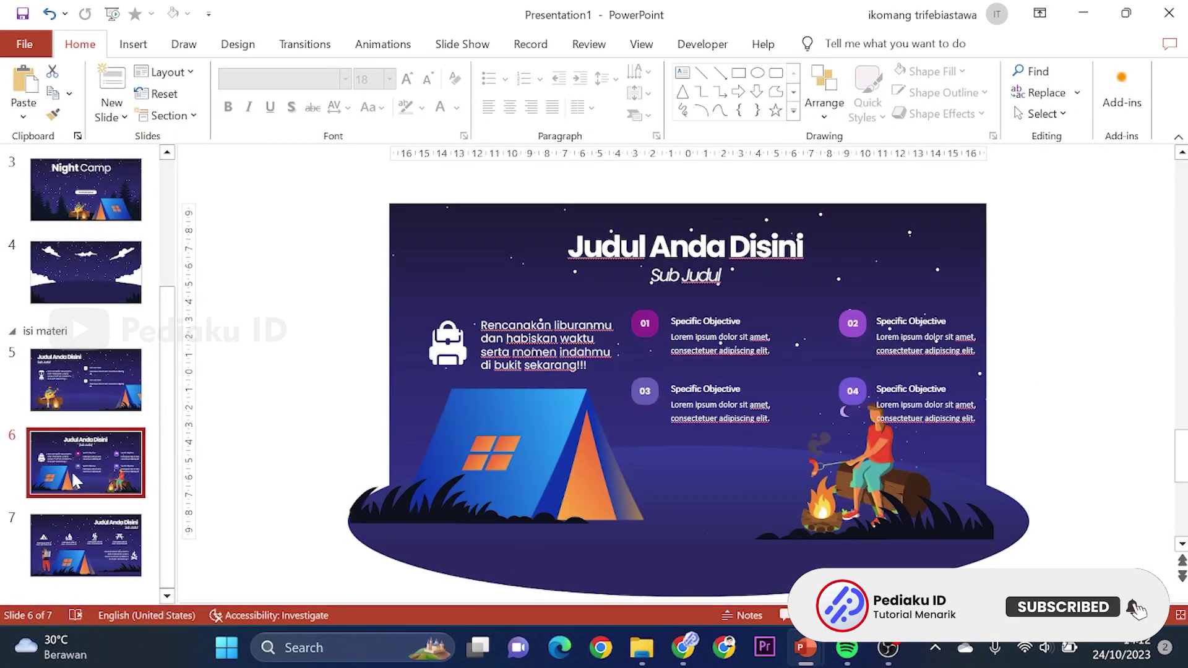
left_click(108, 539)
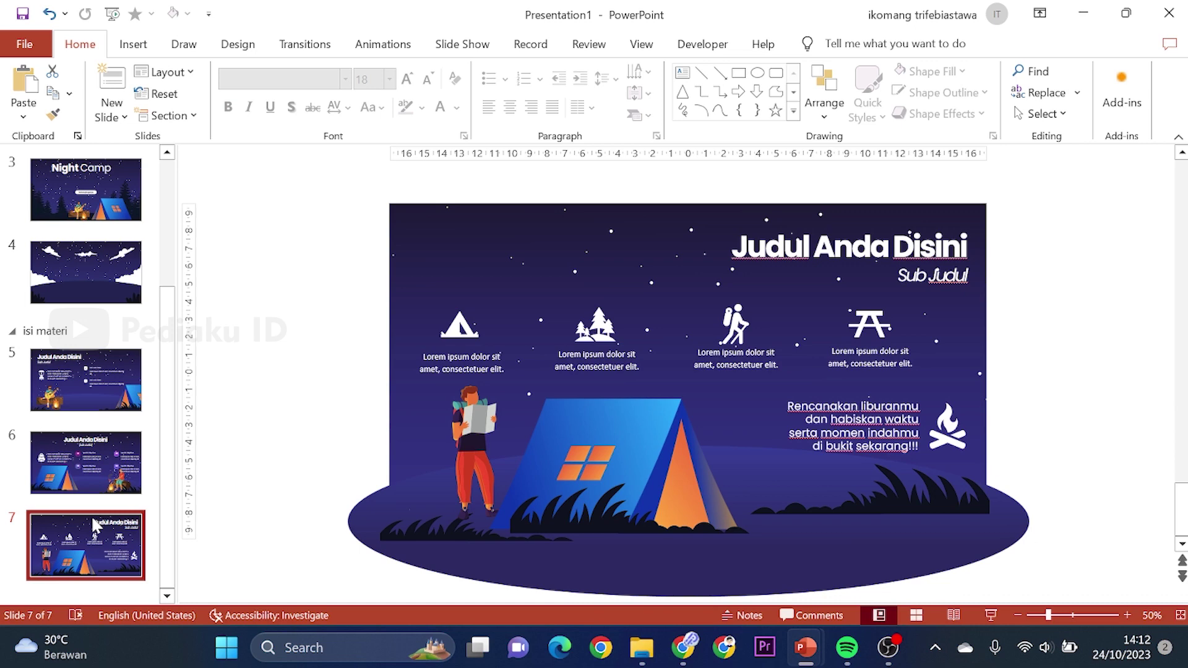
left_click(84, 474)
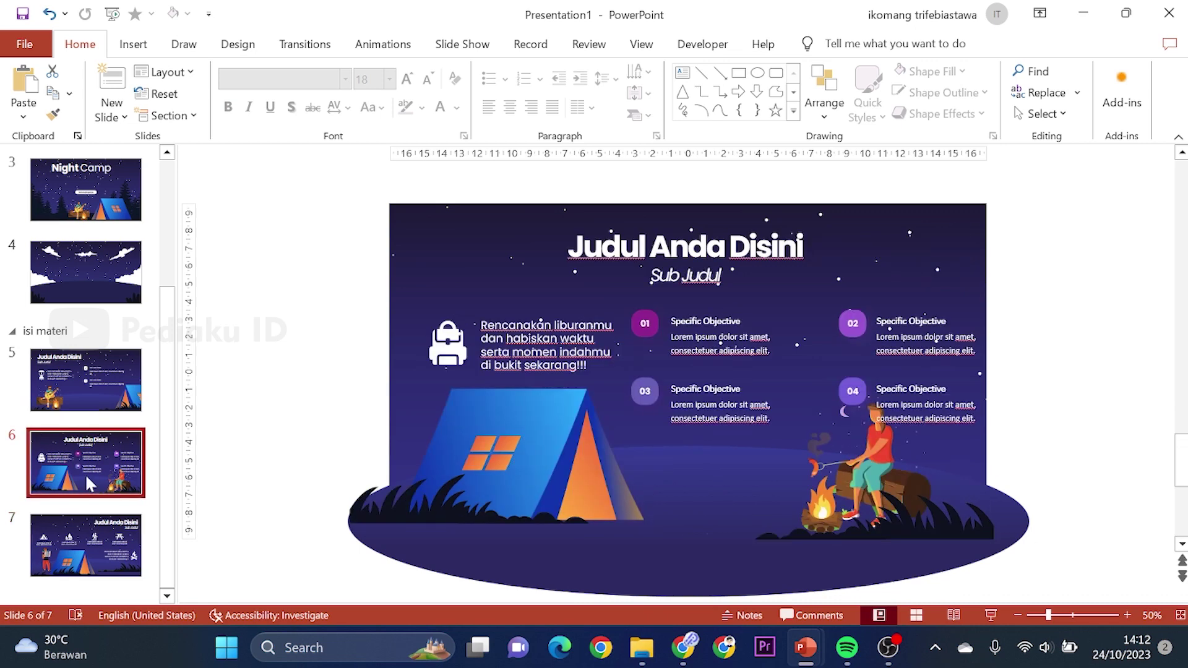
left_click(96, 533)
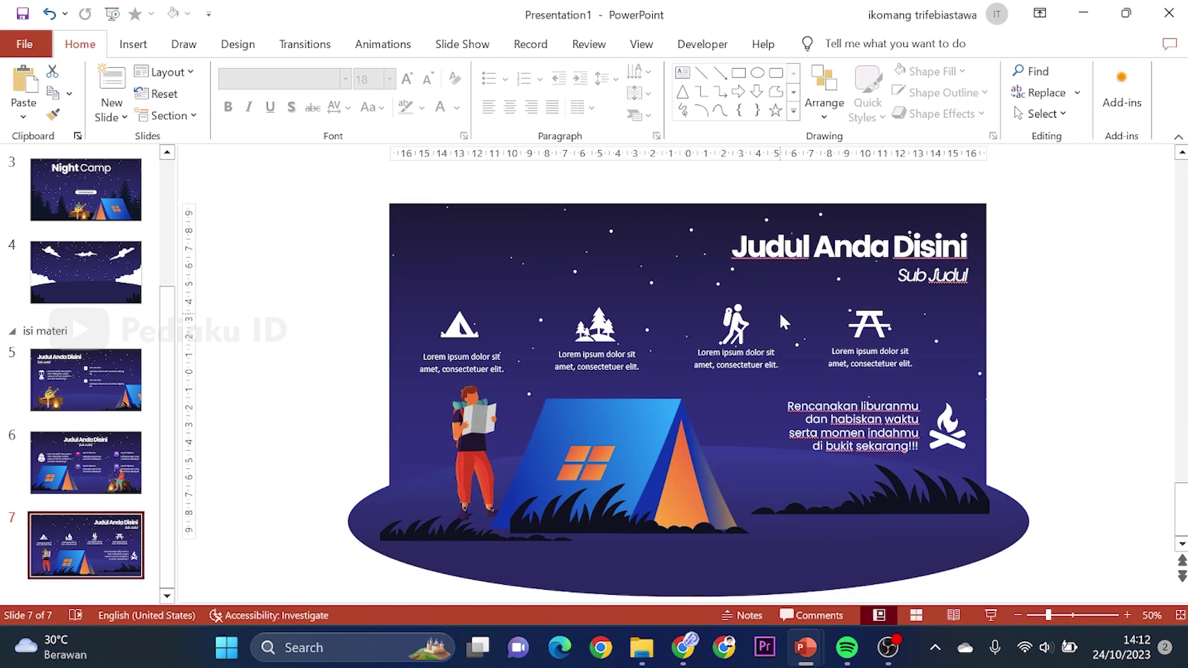
left_click(93, 471)
left_click(85, 405)
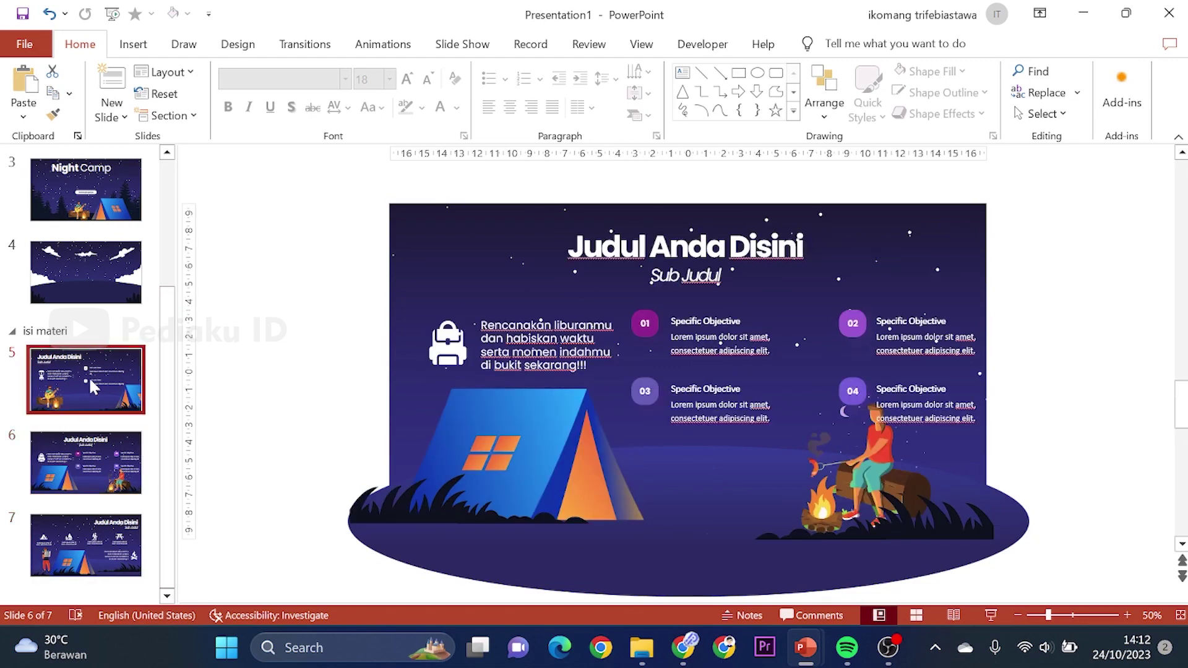
left_click(98, 462)
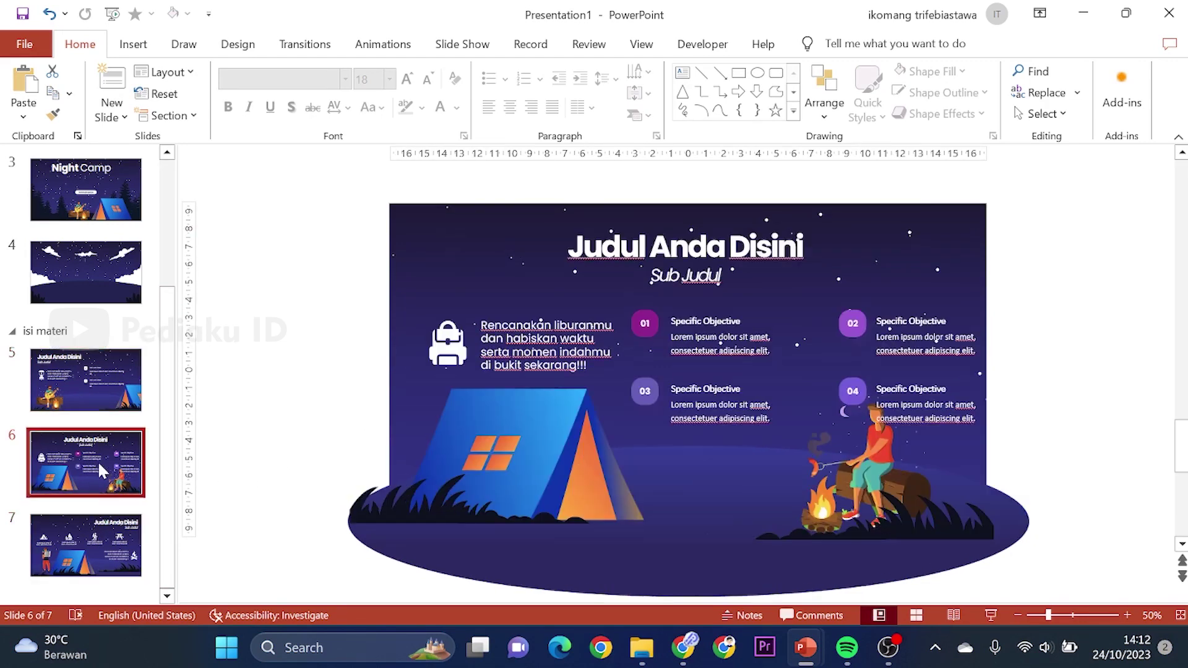
left_click(103, 550)
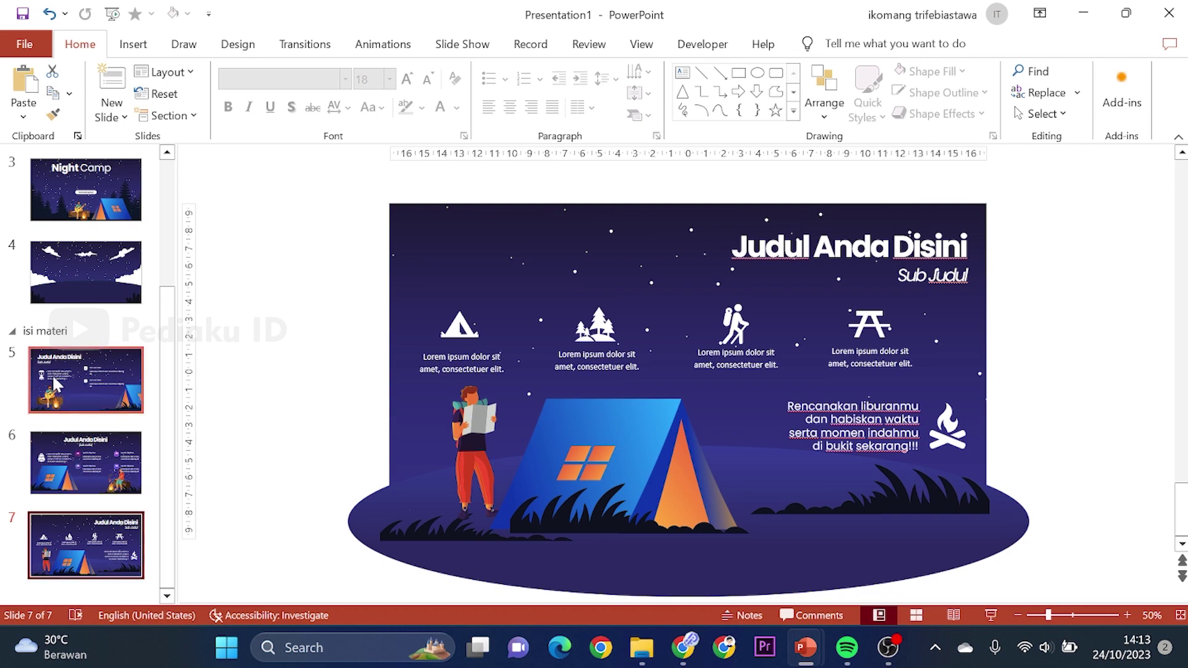
left_click(62, 384)
left_click(81, 475)
left_click(85, 529)
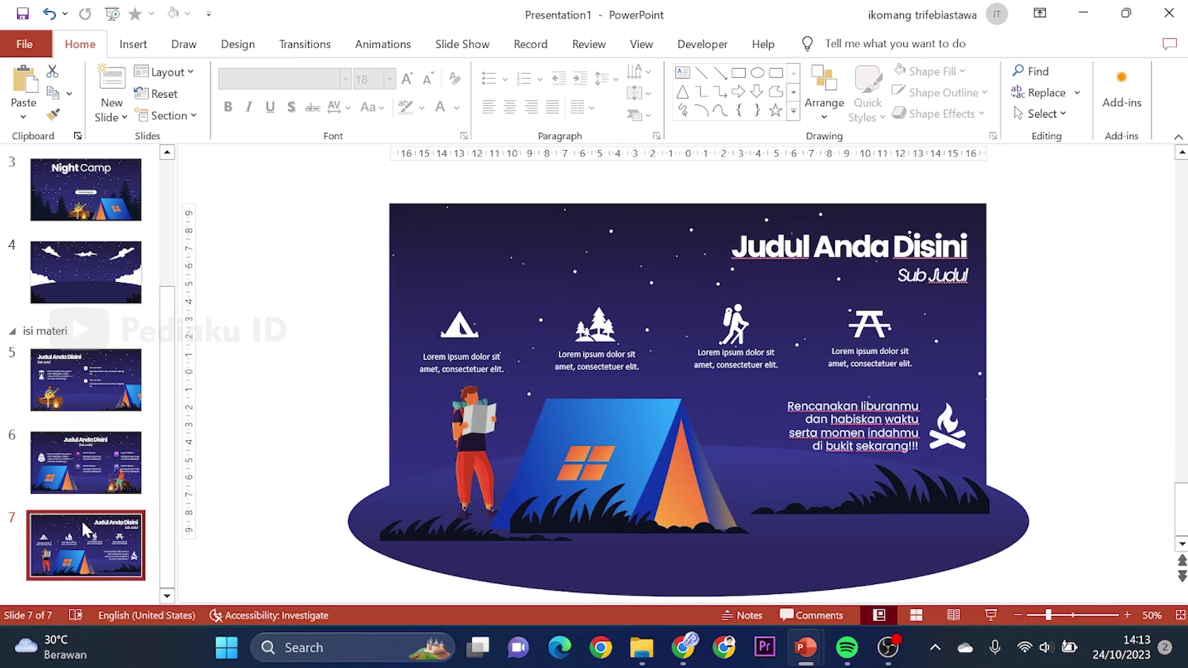
scroll(86, 529, "up", 5)
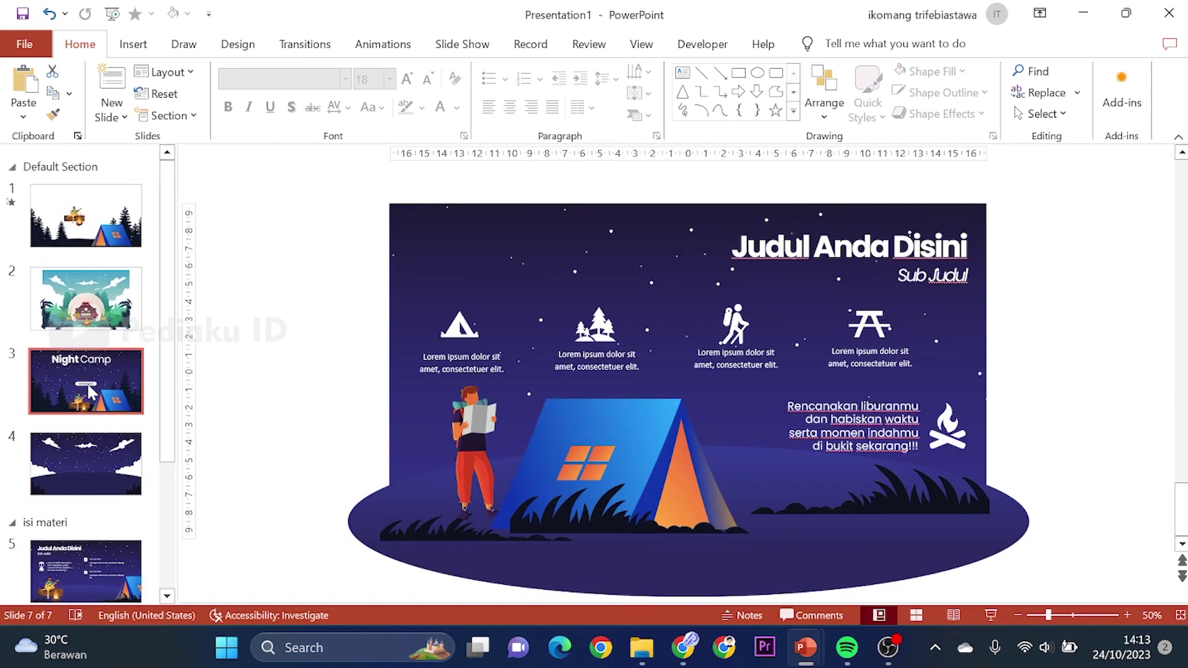
Step: Delete the green camp illustration slide and the white-background tent slide from the deck
left_click(91, 390)
key("Down")
key("Up")
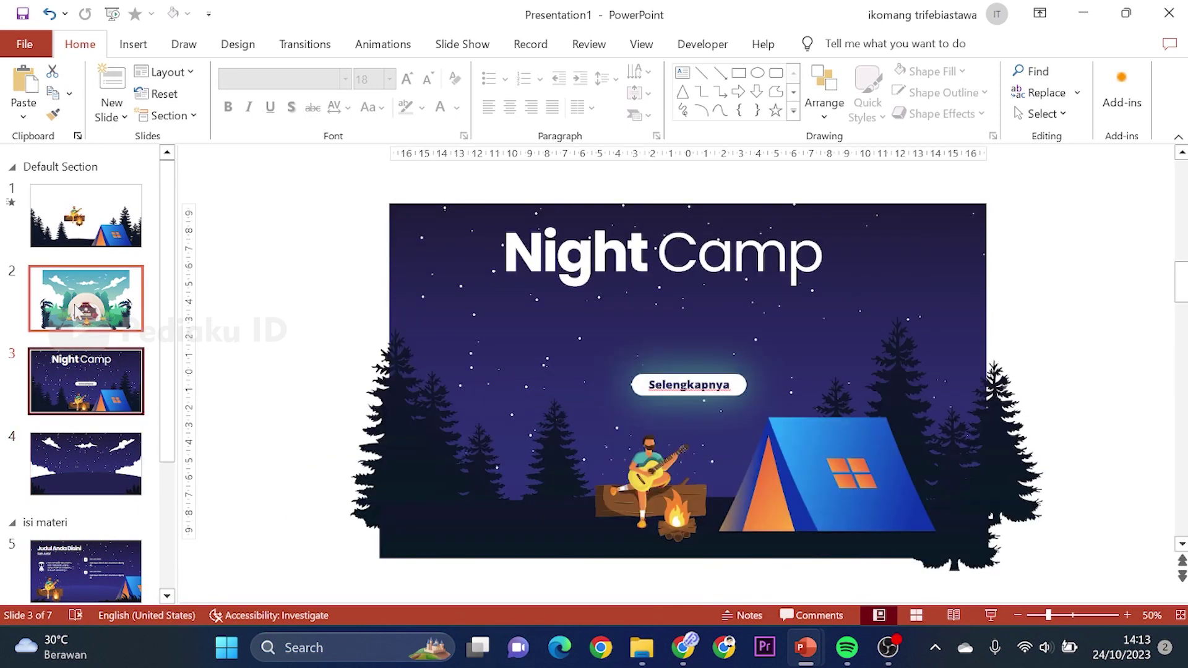
left_click(82, 316)
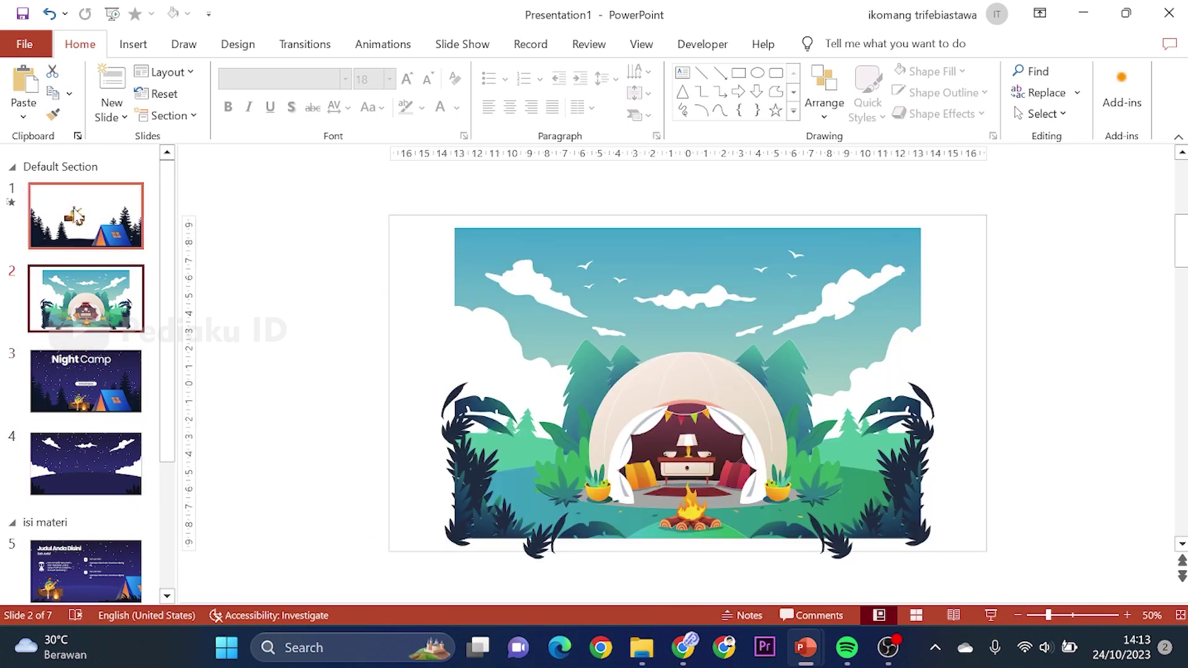
key("Delete")
left_click(75, 214)
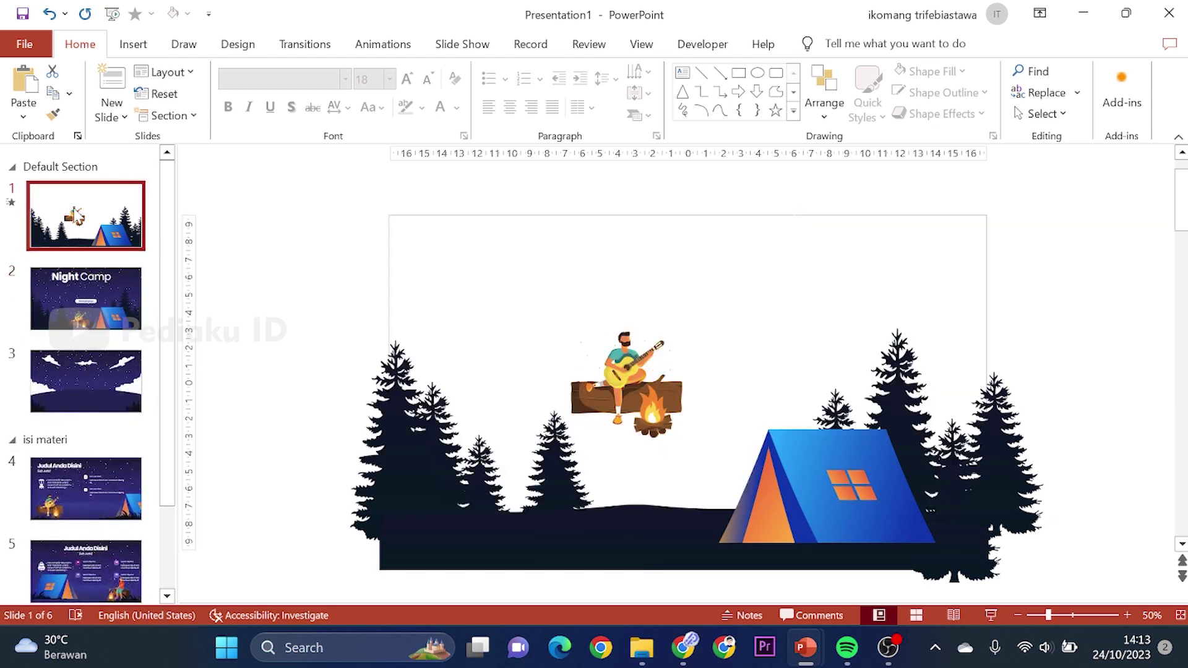
key("Delete")
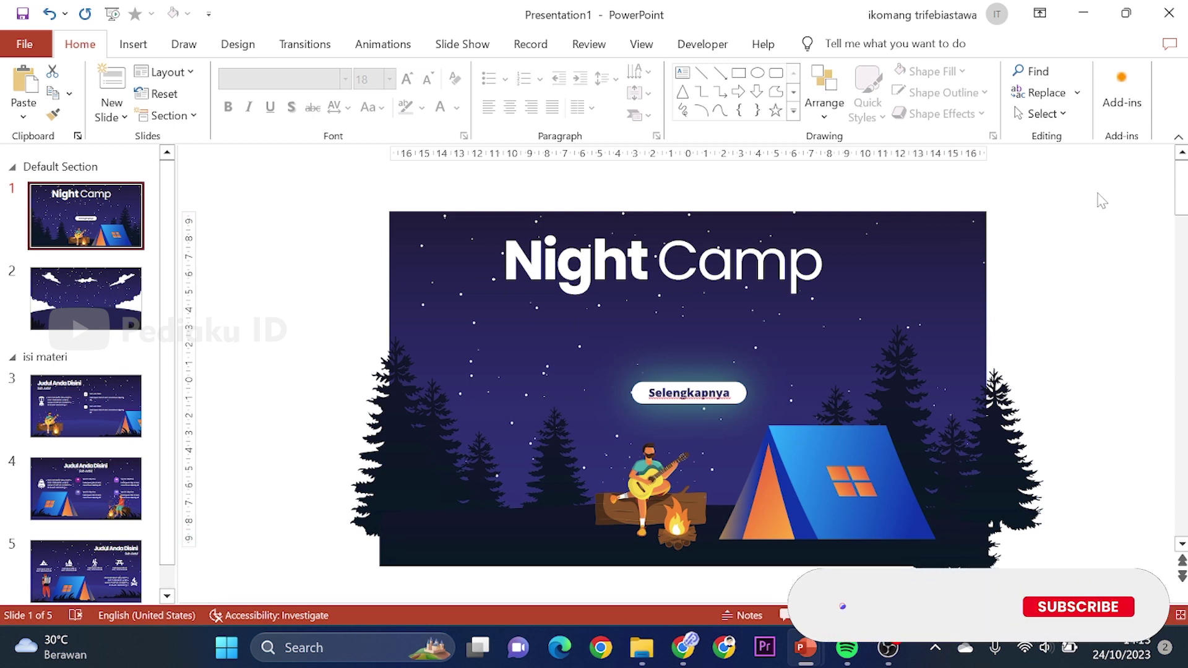
Step: Copy all Night Camp title-slide objects, including the tree background, then go to slide 2
left_click_drag(1103, 178, 228, 601)
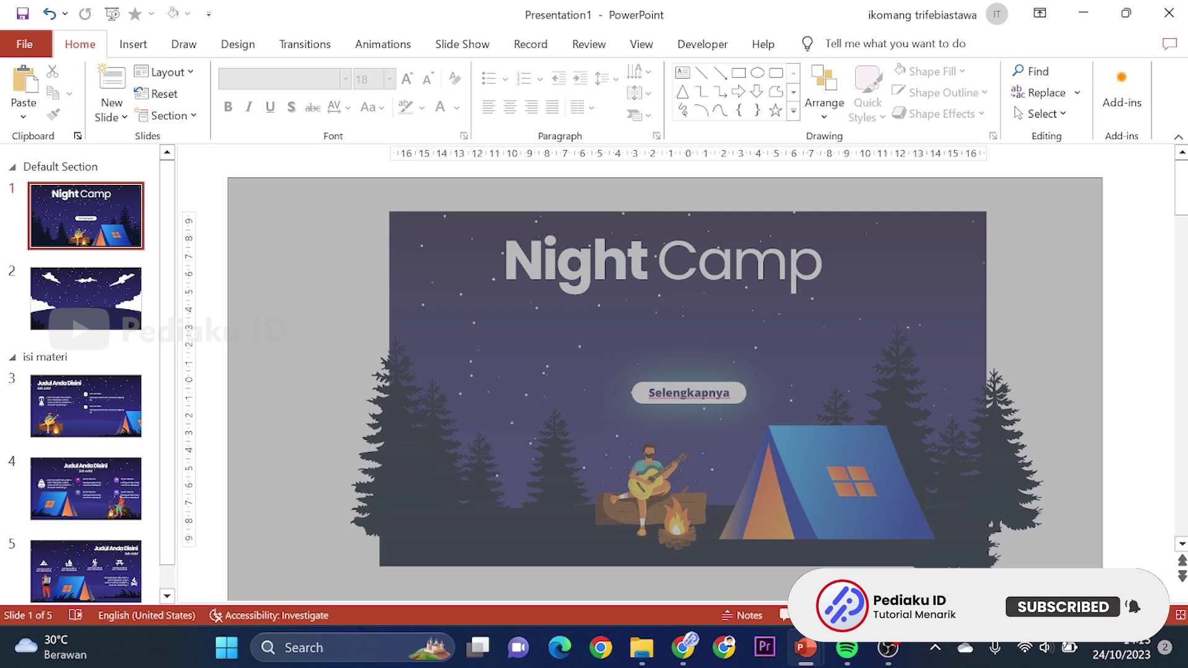
left_click_drag(228, 600, 228, 601)
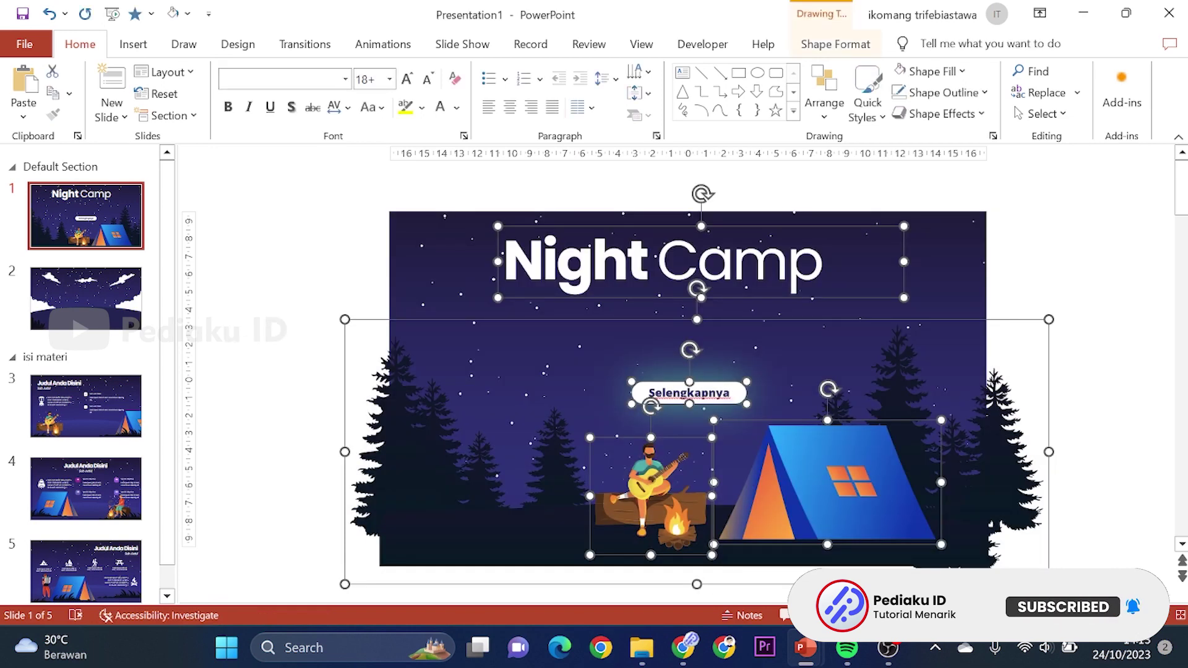
left_click(420, 253, "shift")
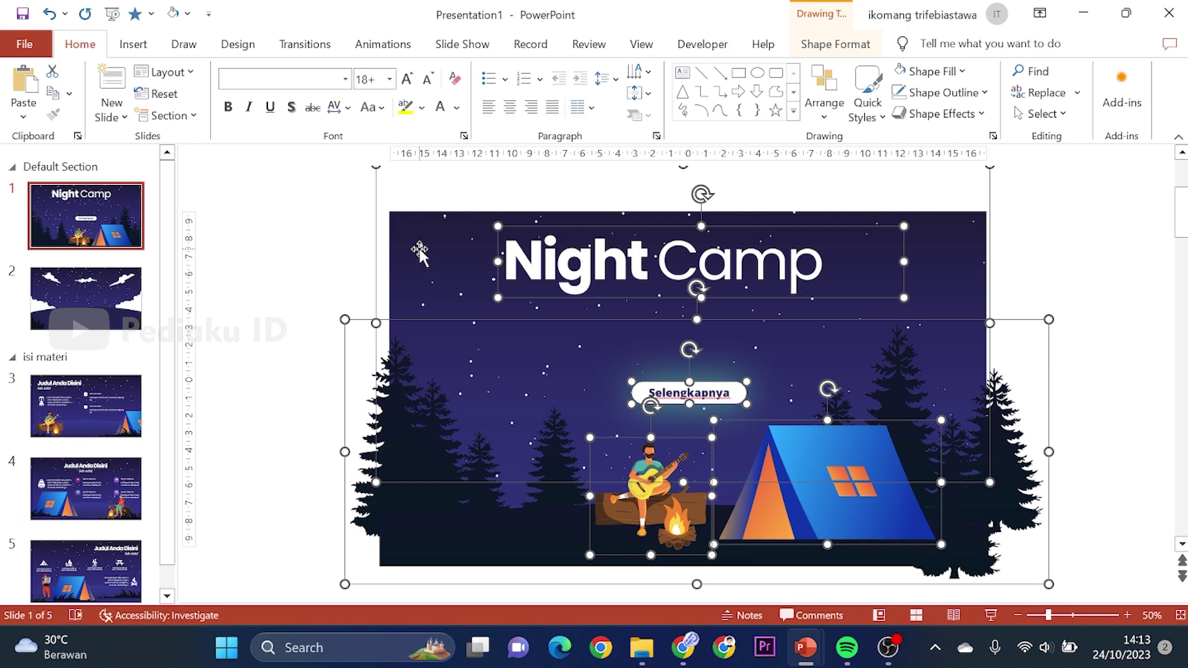
left_click(92, 326)
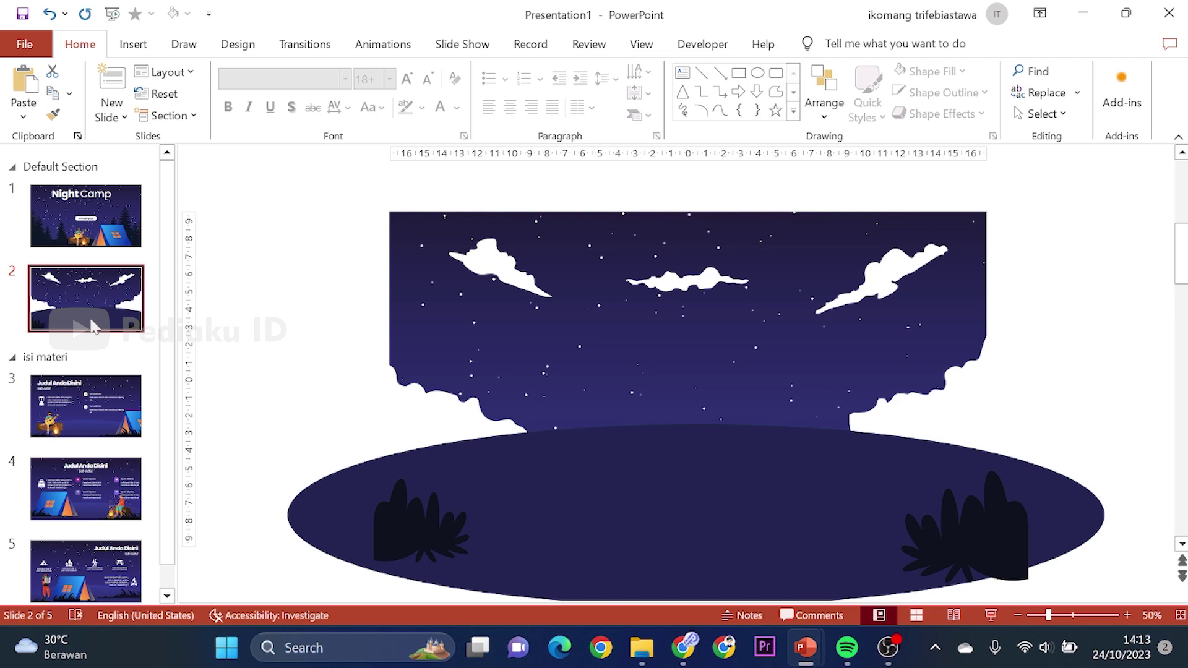
Step: Paste the Night Camp scene onto slide 2 and push it above the slide's top edge
key("ctrl+v")
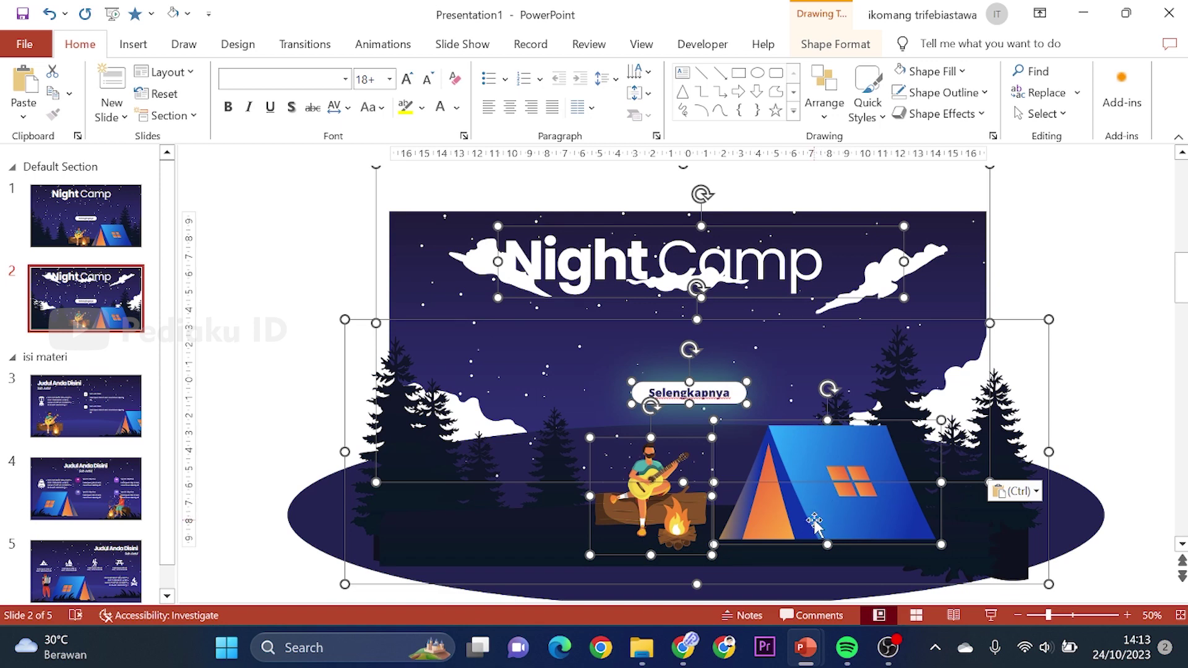
left_click_drag(815, 522, 797, 223)
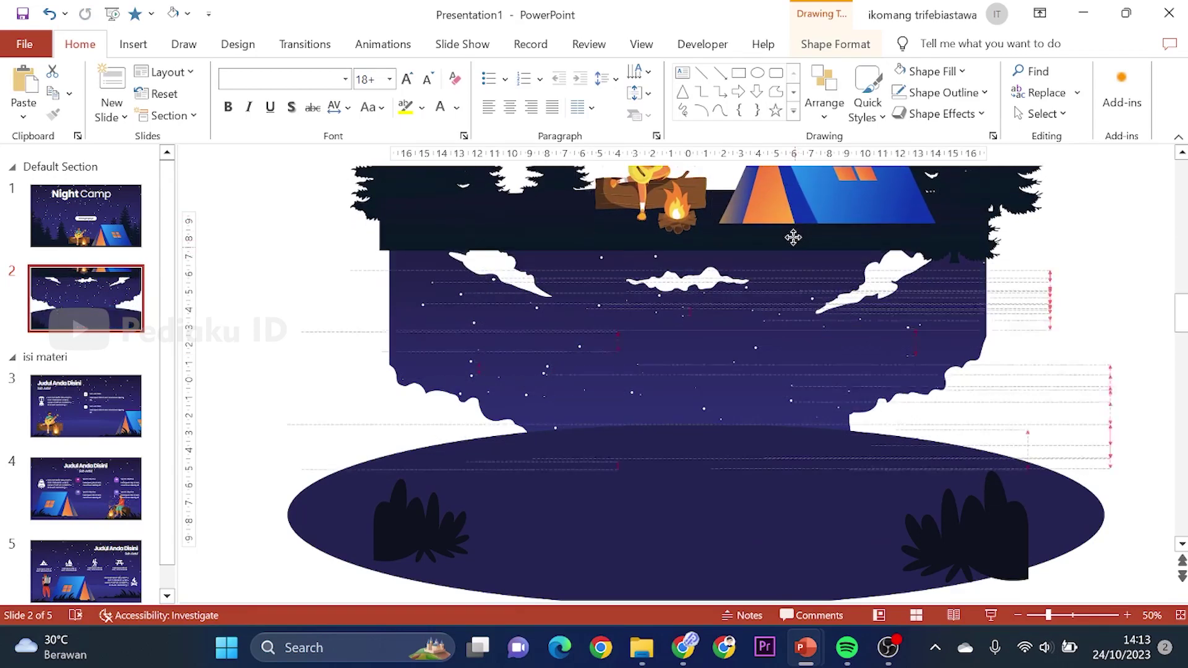
left_click_drag(797, 253, 787, 191)
left_click(1051, 292)
scroll(927, 284, "up", 3)
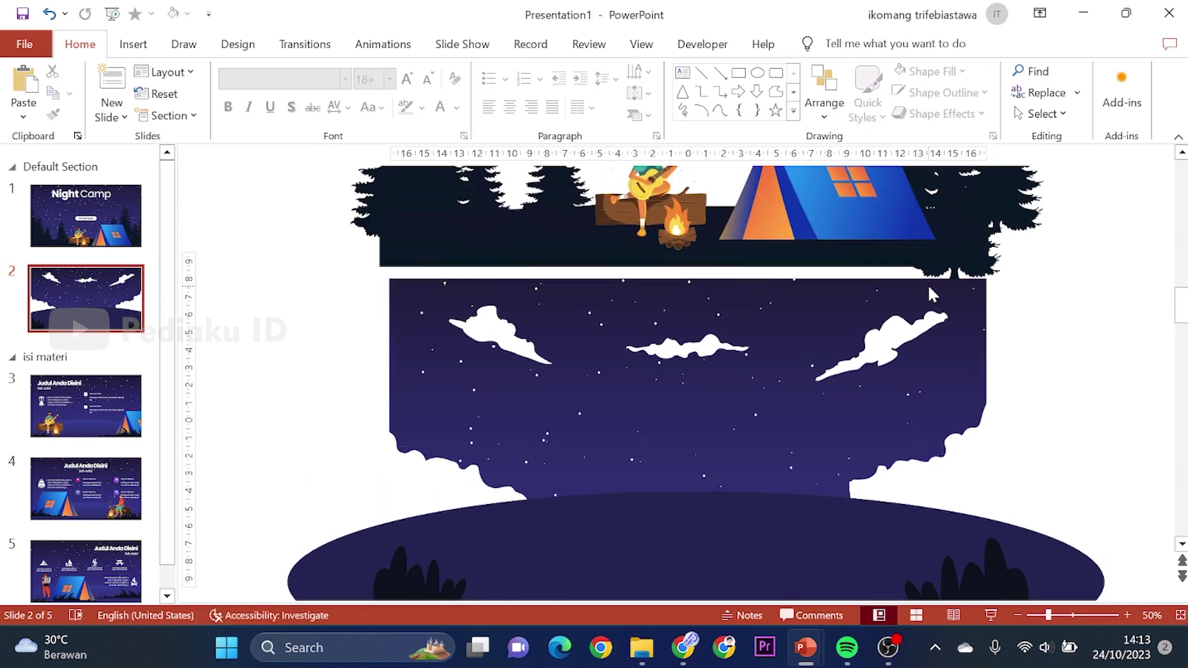
scroll(927, 284, "up", 2)
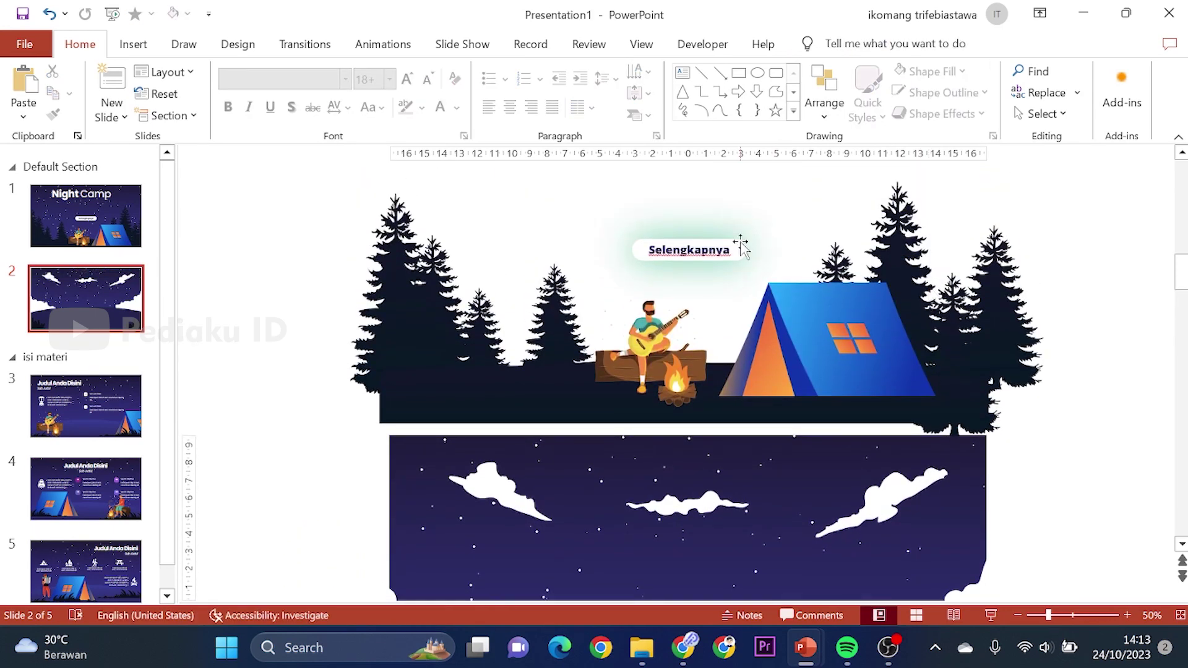
Step: Lower the Selengkapnya button toward the camper and move the Night Camp title box down
left_click(738, 243)
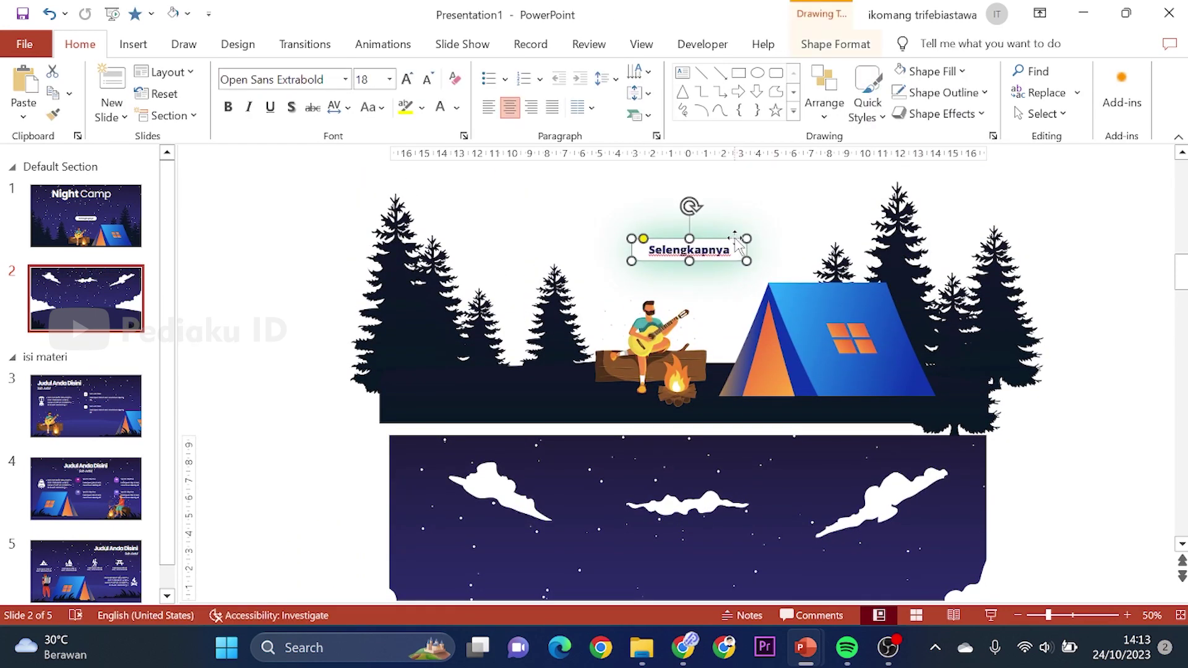
left_click_drag(736, 244, 730, 290)
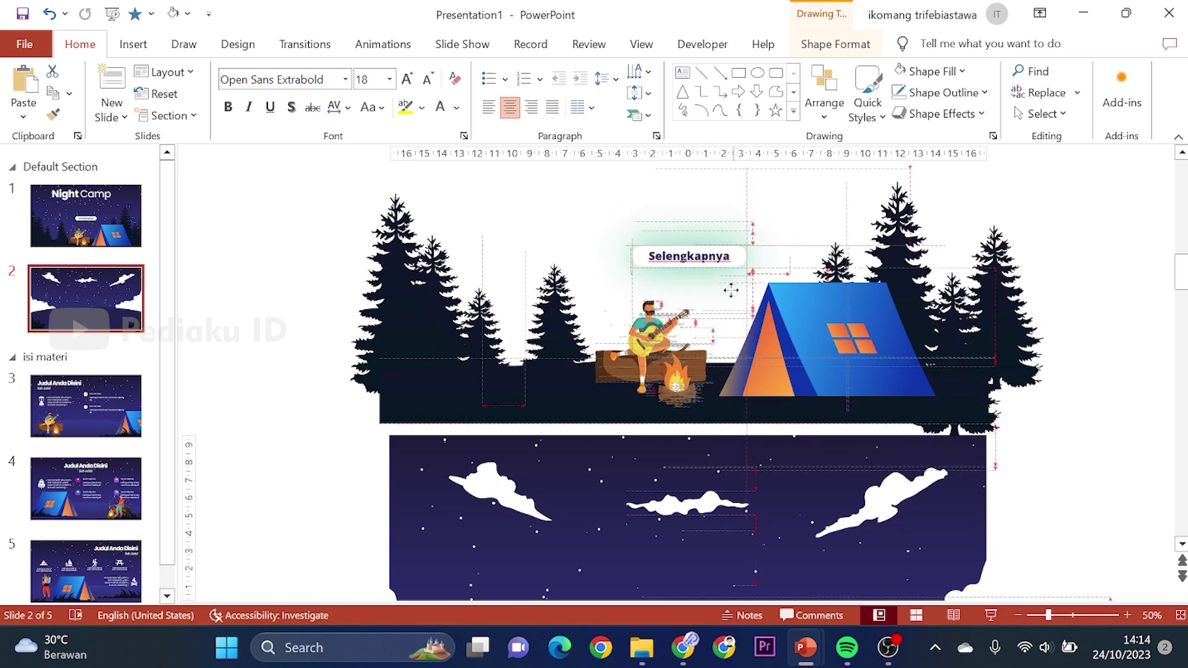
left_click_drag(731, 291, 731, 300)
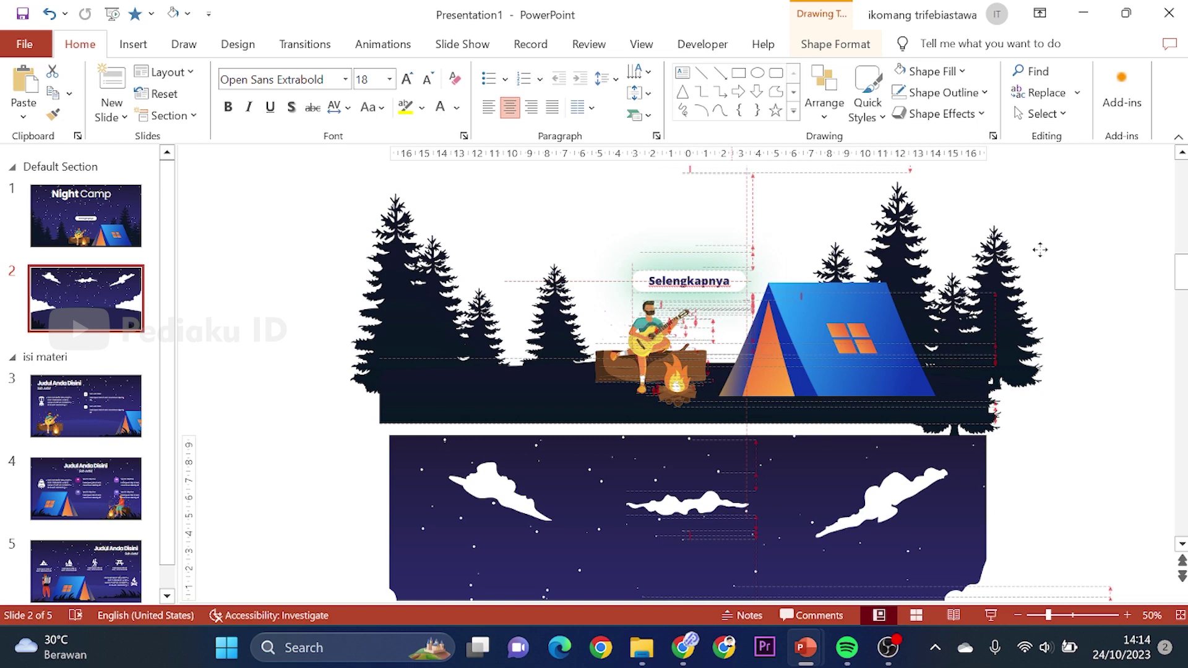
key("Down")
key("Down")
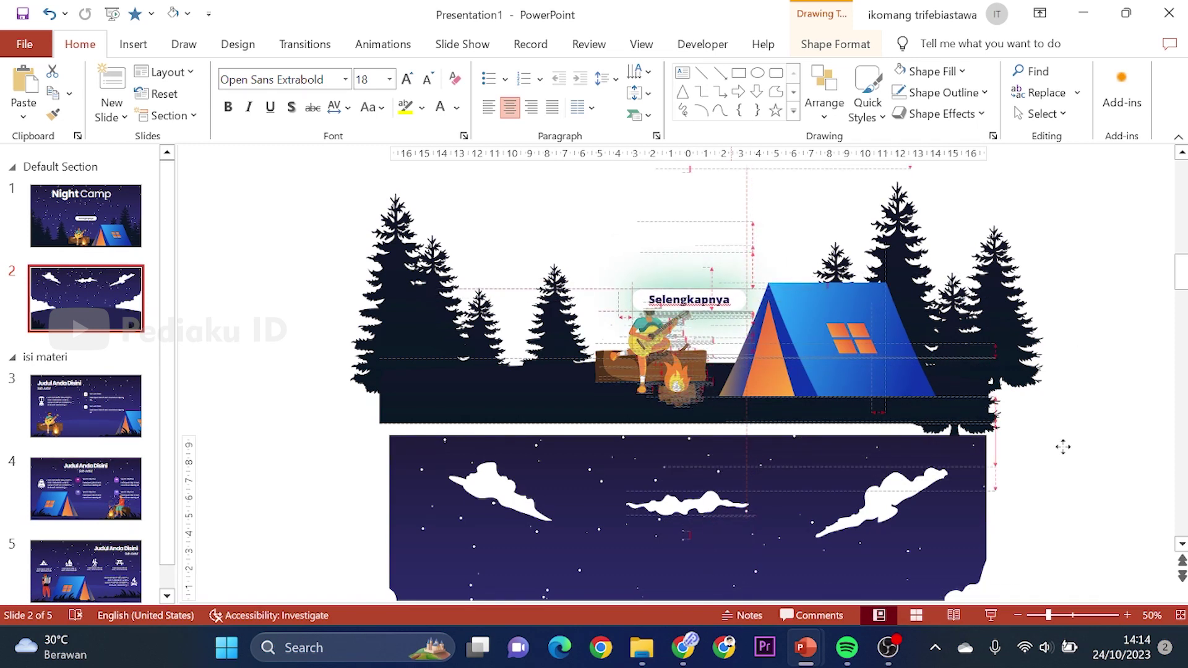
left_click(811, 275)
left_click_drag(681, 205, 676, 281)
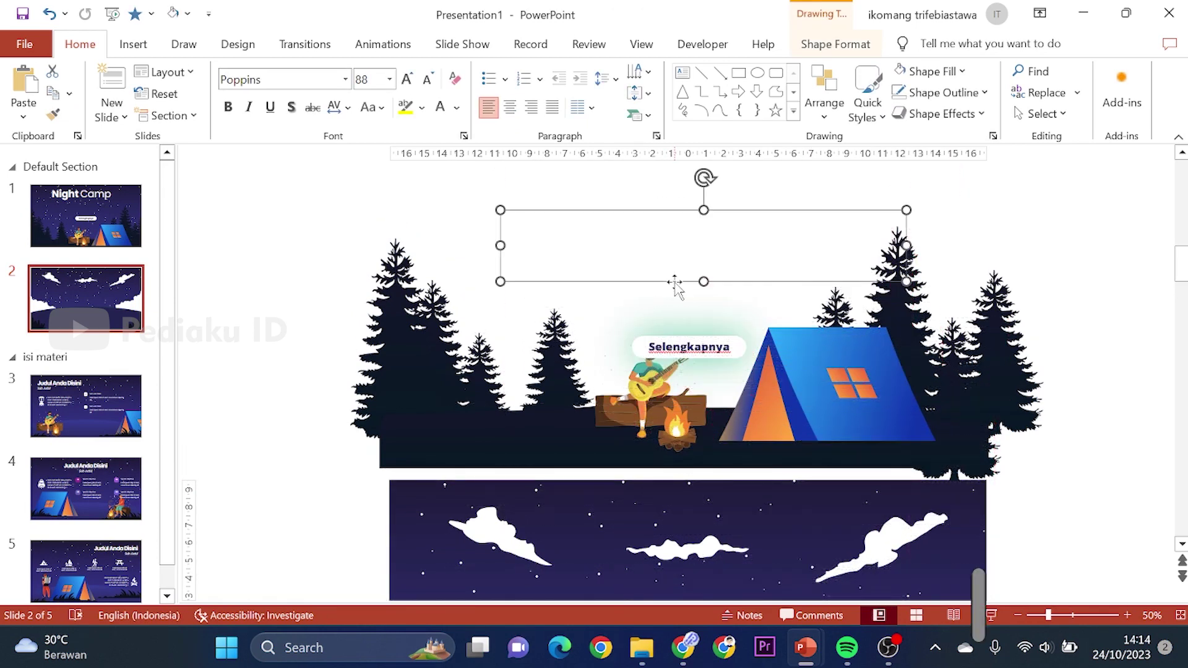
left_click(974, 206)
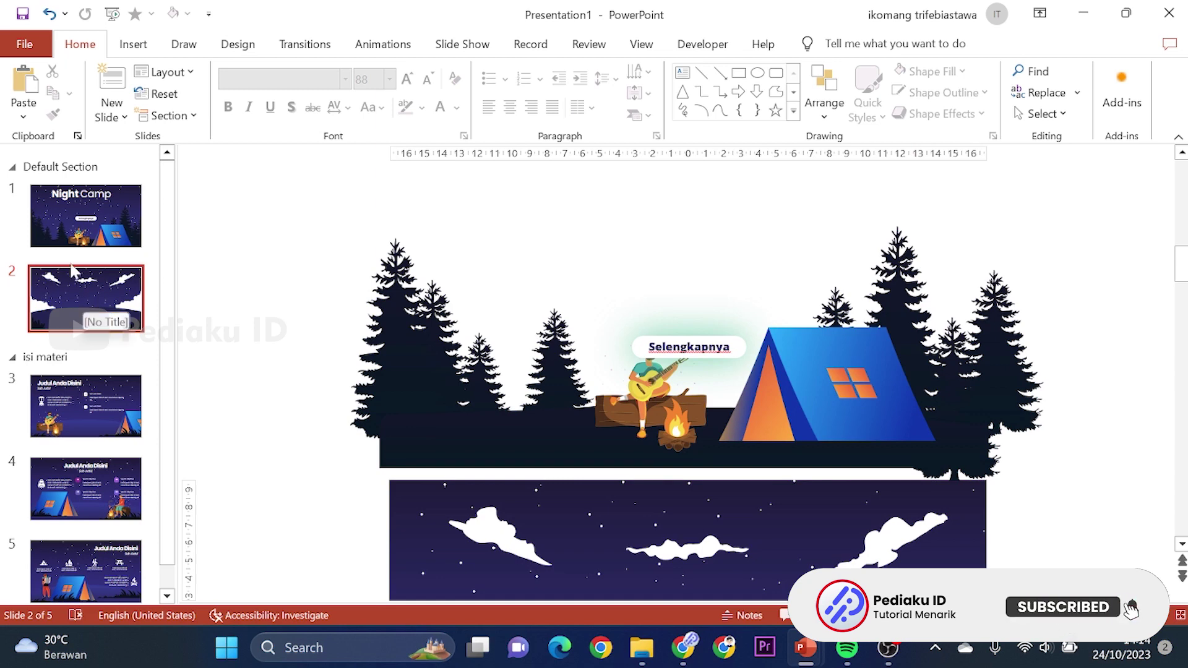
scroll(996, 510, "down", 1)
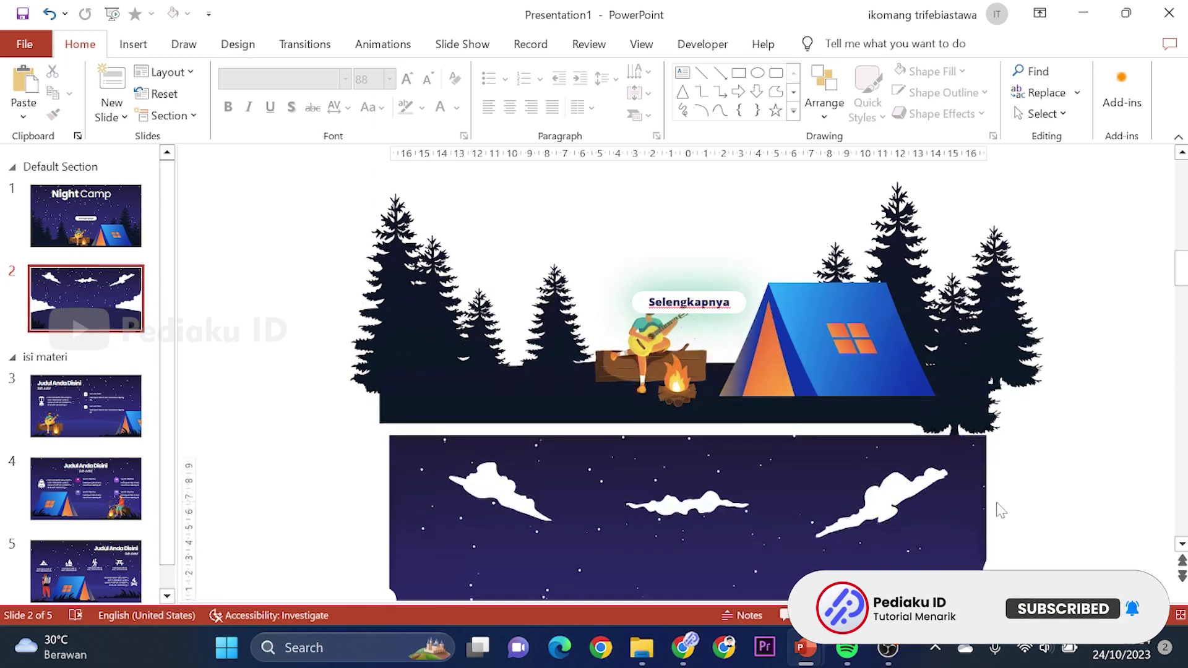
scroll(996, 511, "down", 2)
scroll(994, 557, "down", 1)
Step: Select slide 2's clouds, bushes, ground and hill shapes
left_click(1018, 615)
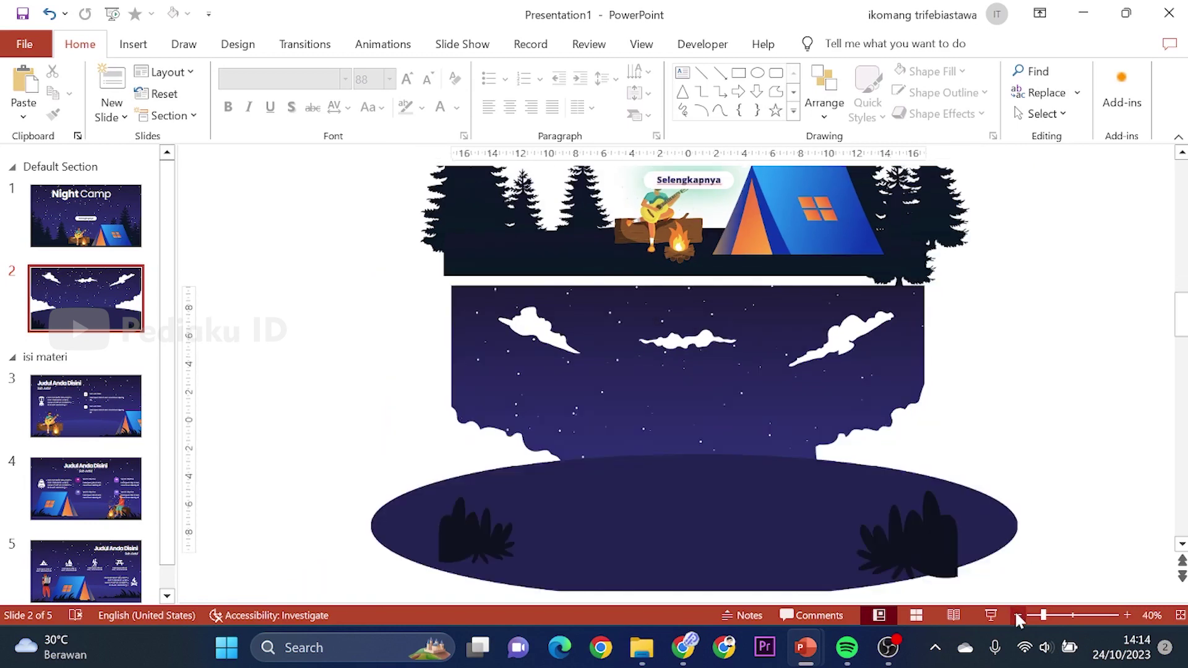
left_click_drag(274, 268, 1092, 600)
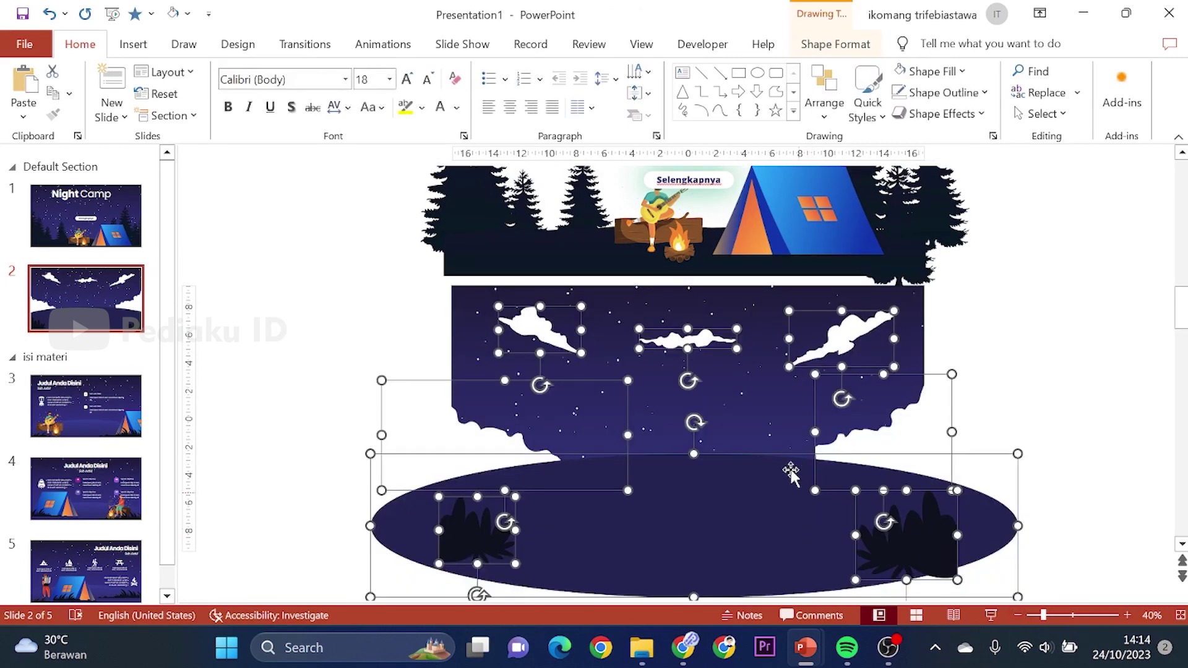
left_click(741, 394, "shift")
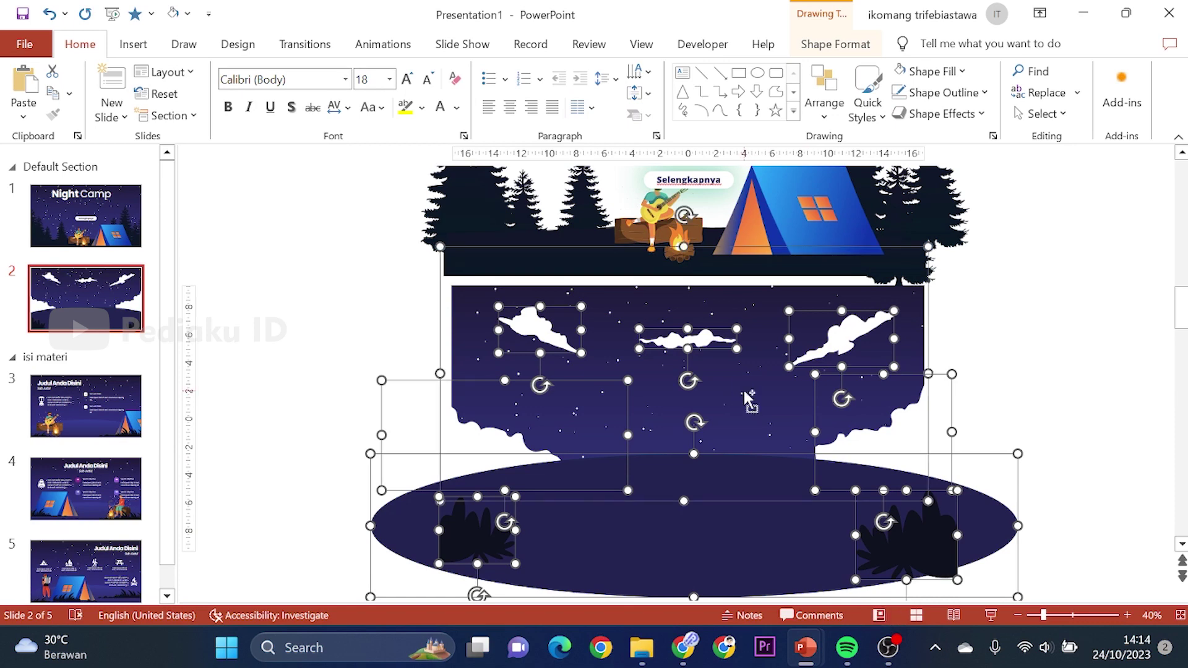
Step: Paste the clouds and ground onto the Night Camp slide and park them below its bottom edge
left_click(113, 232)
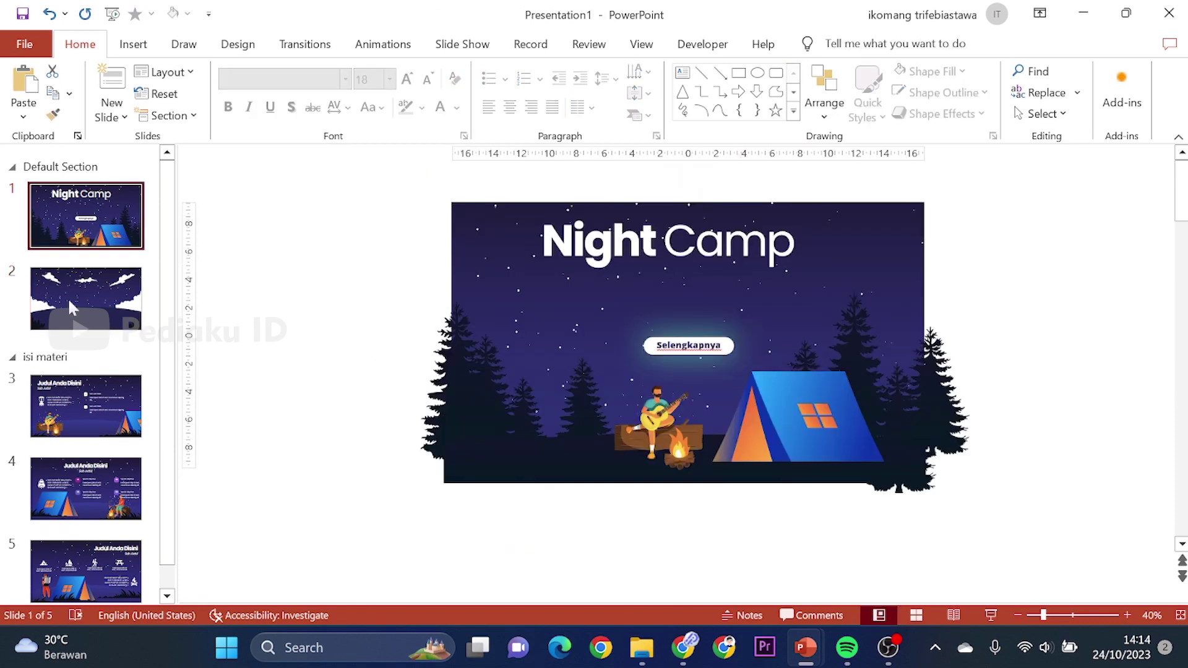
key("ctrl+v")
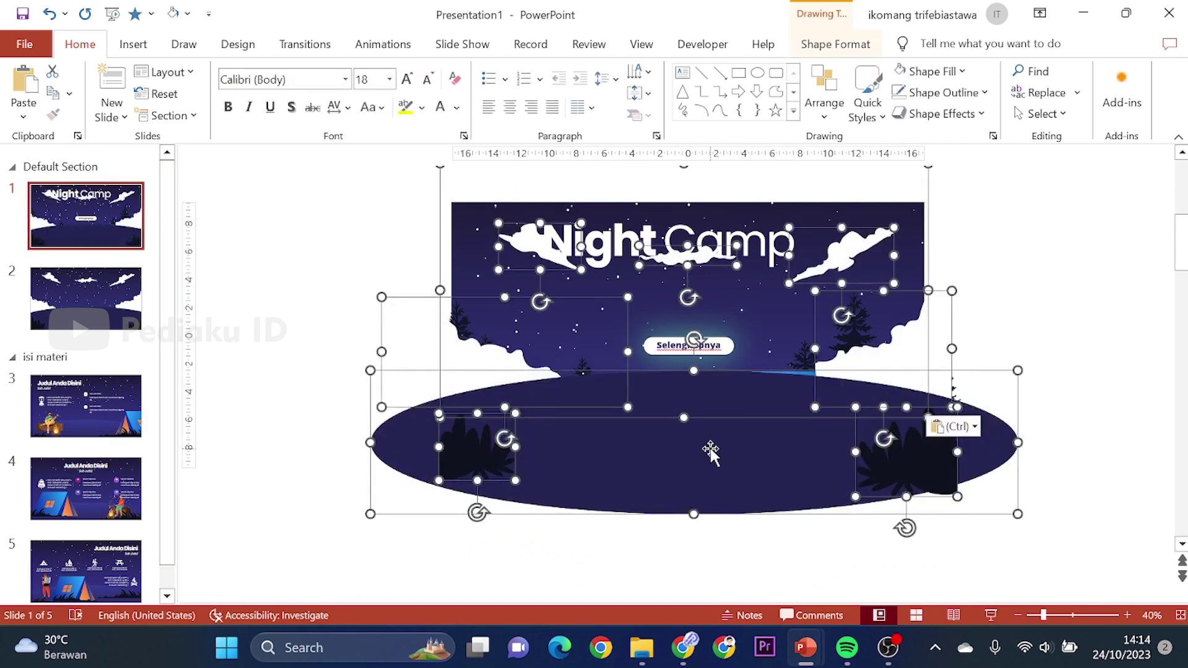
left_click_drag(711, 450, 710, 523)
left_click_drag(719, 463, 726, 563)
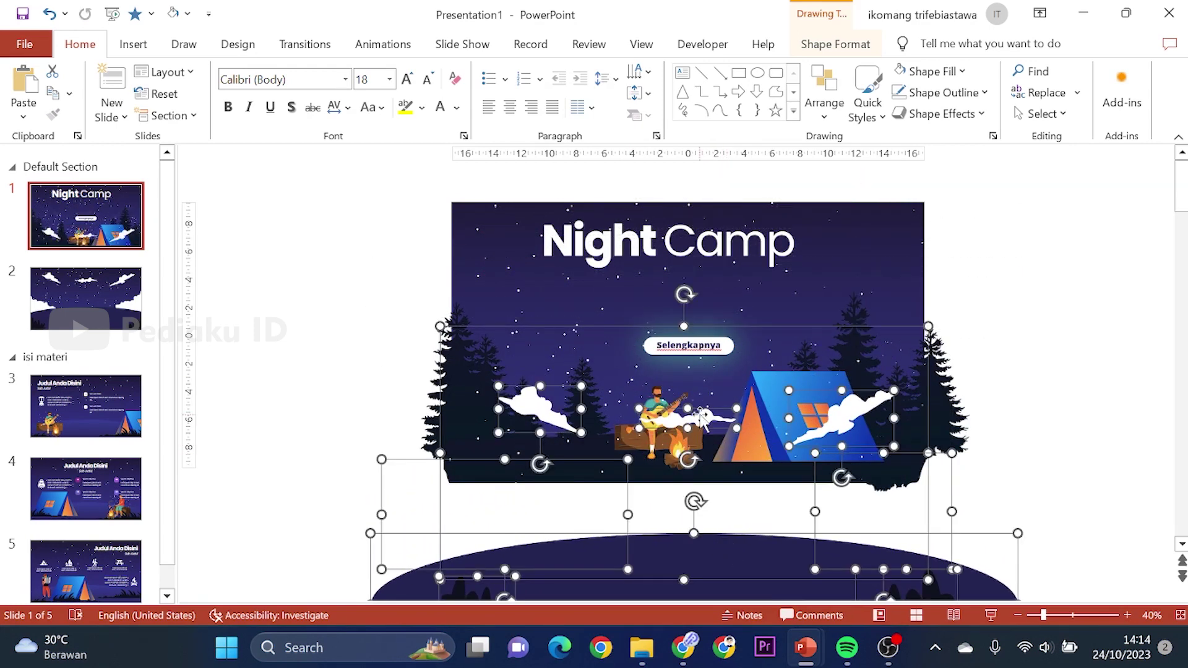
left_click_drag(704, 419, 705, 554)
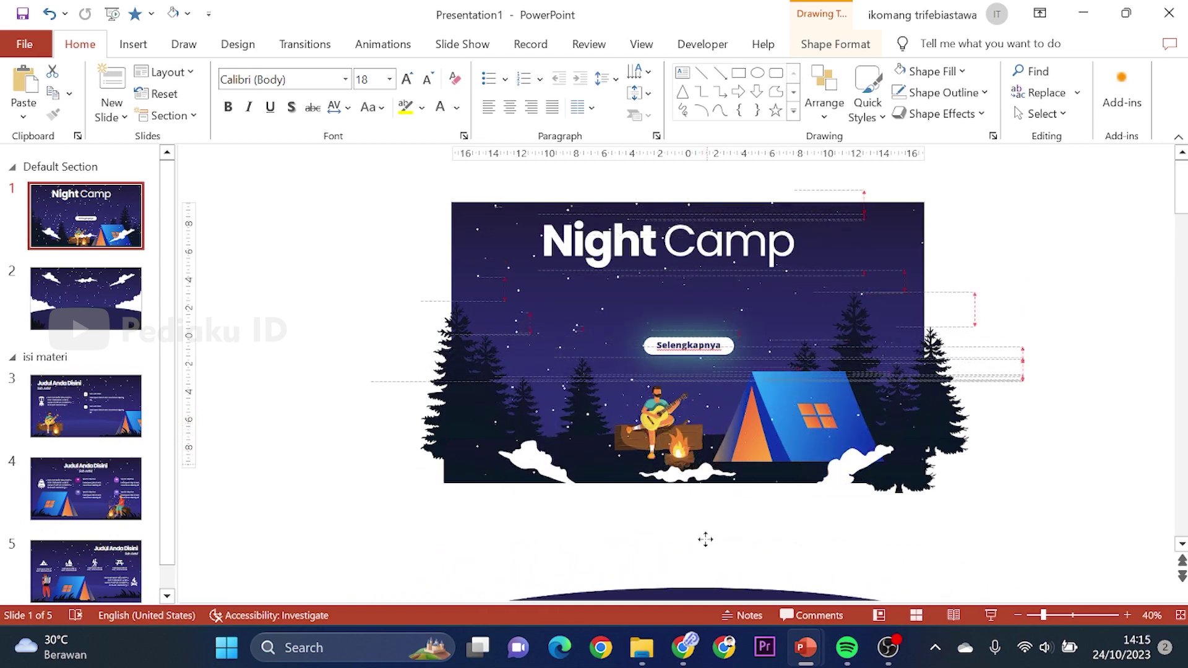
mouse_move(705, 554)
left_mouse_down()
mouse_move(693, 467)
mouse_move(687, 524)
left_mouse_up()
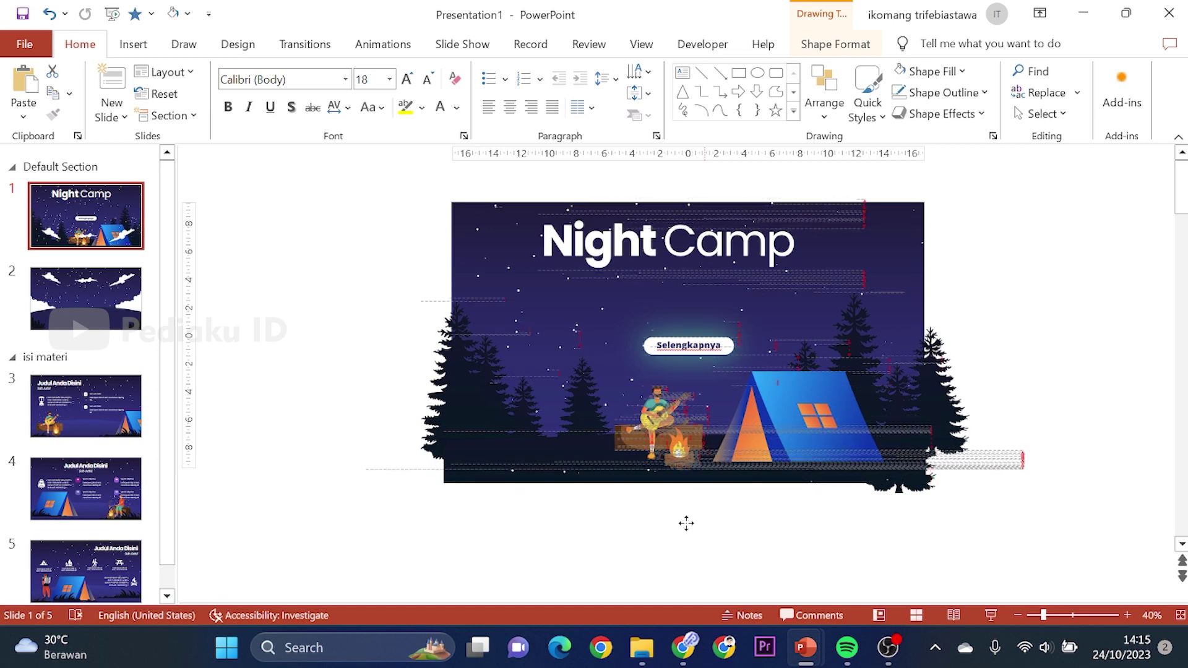
left_click_drag(686, 523, 687, 526)
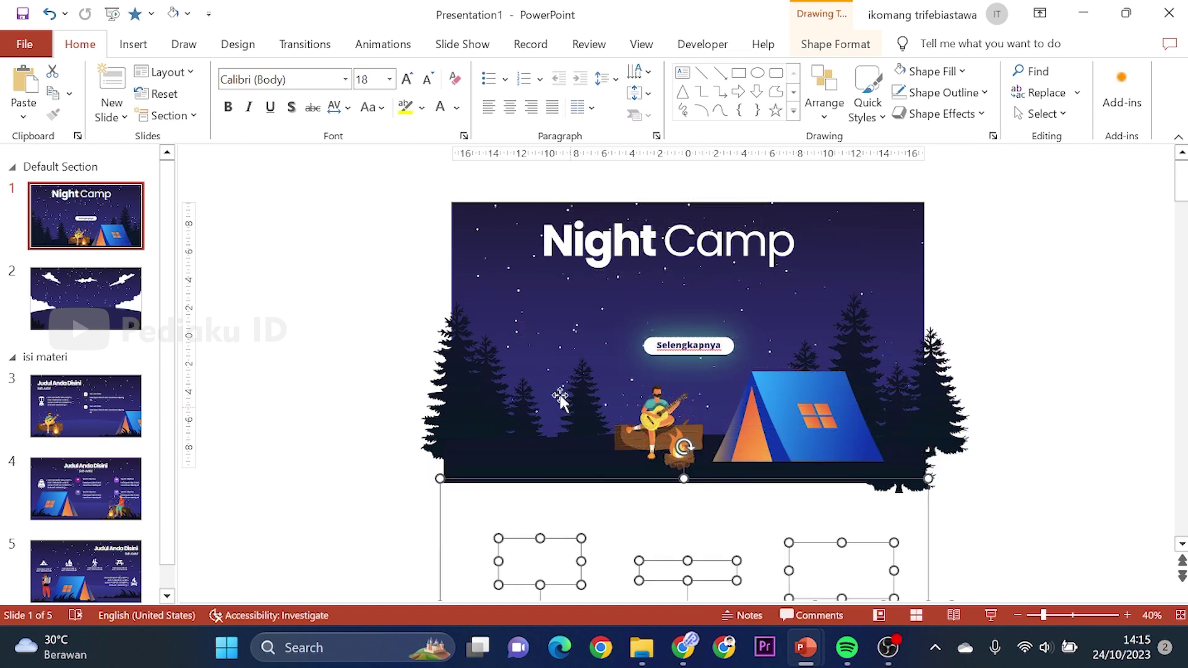
left_click(348, 264)
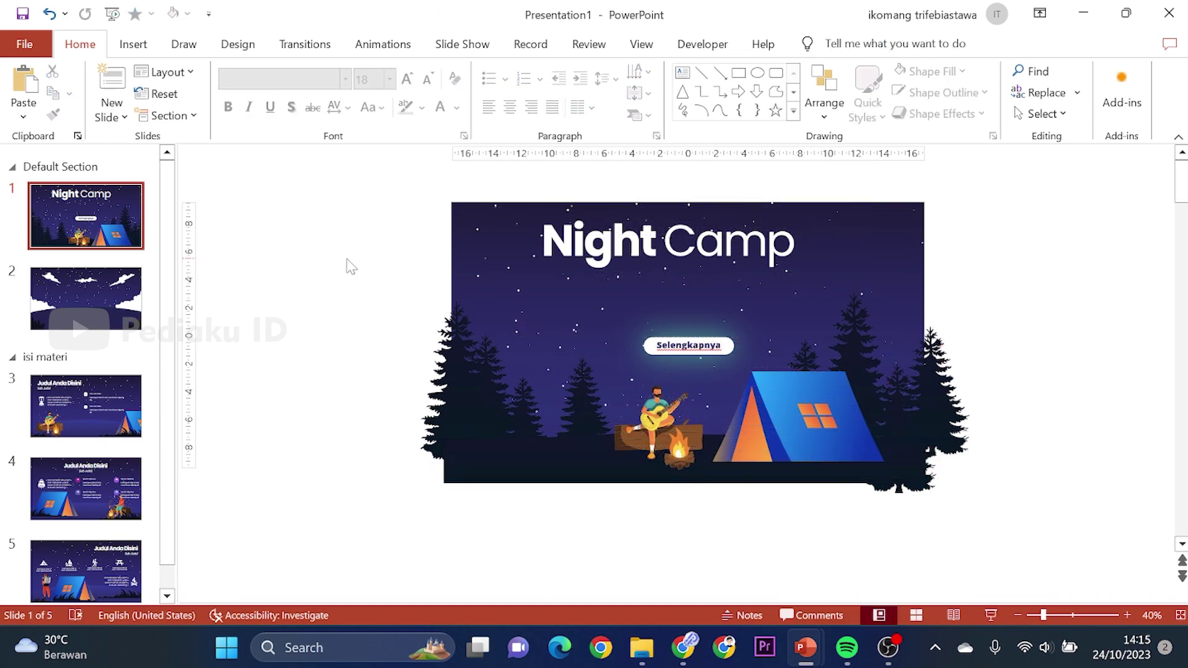
Step: Apply a Morph transition to slides 1 and 2
left_click(278, 50)
left_click(181, 90)
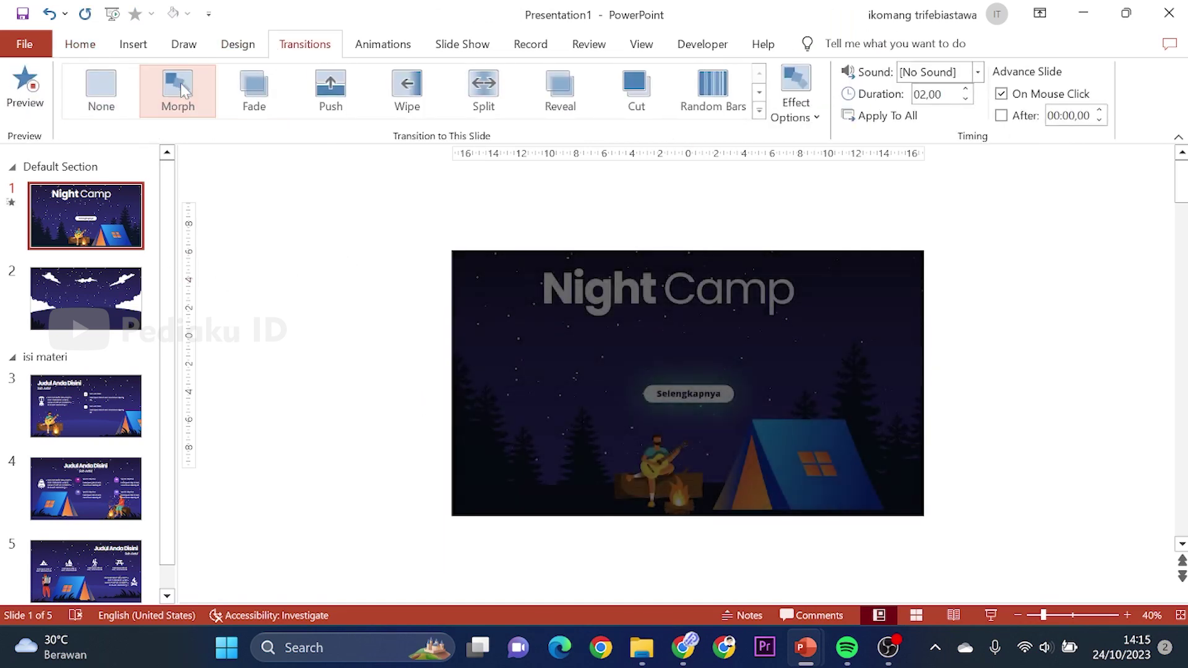
left_click(93, 302)
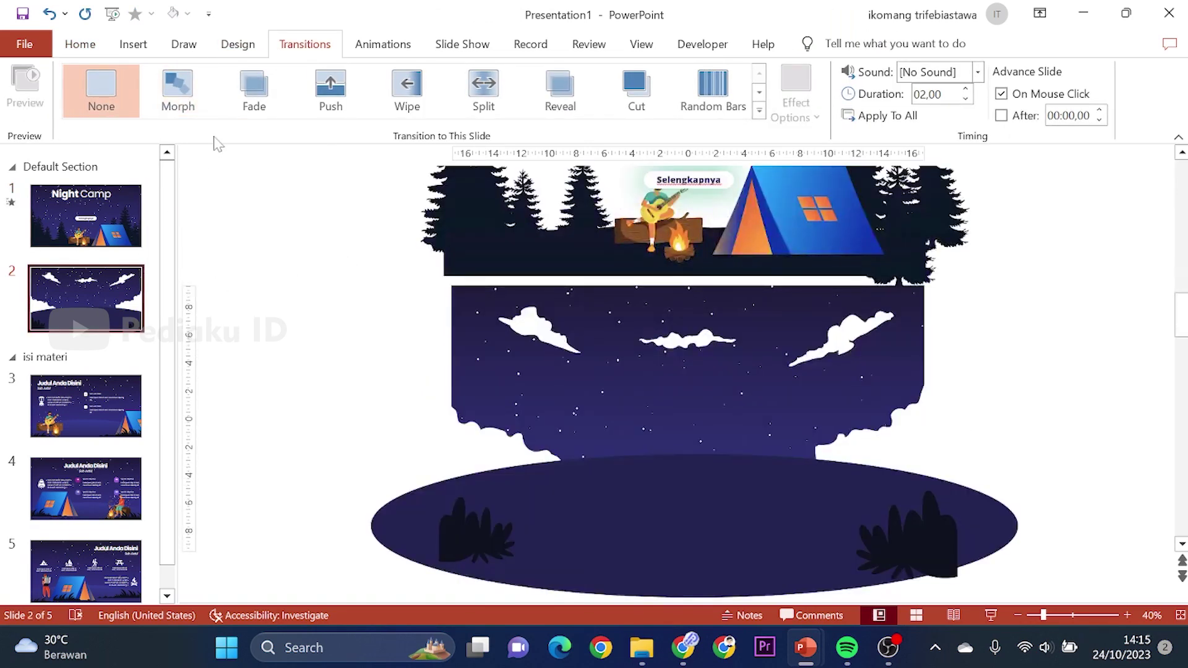
left_click(180, 99)
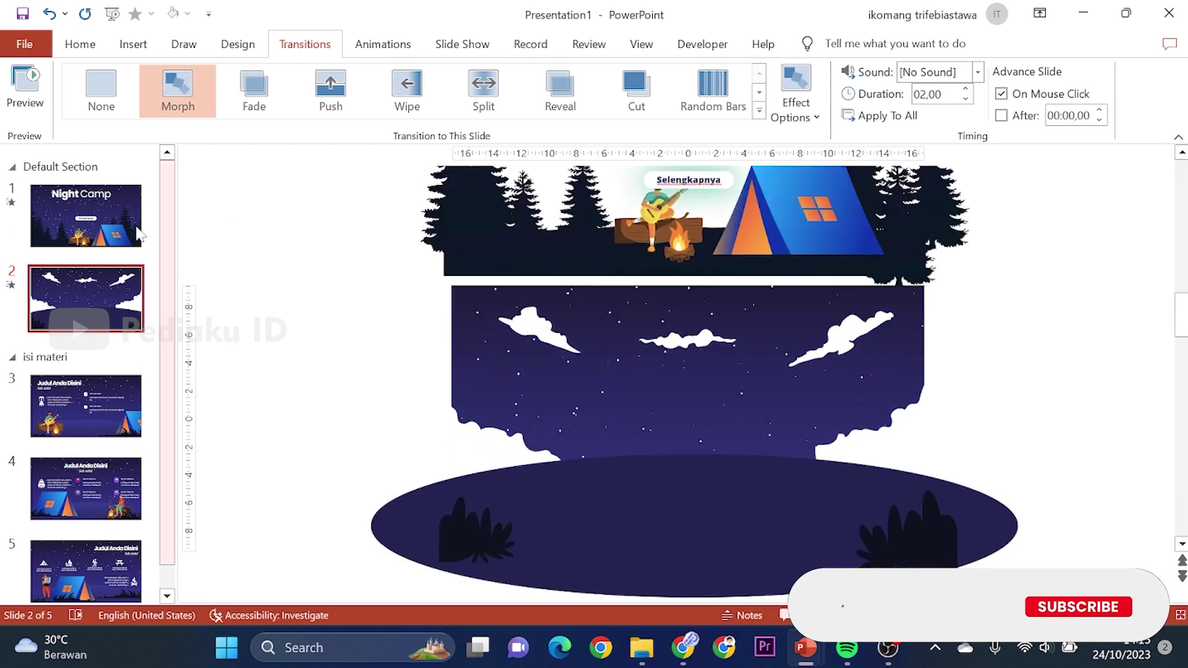
left_click(138, 234)
Step: Run the slide show from slide 1 to watch the morph into slide 2
key("F5")
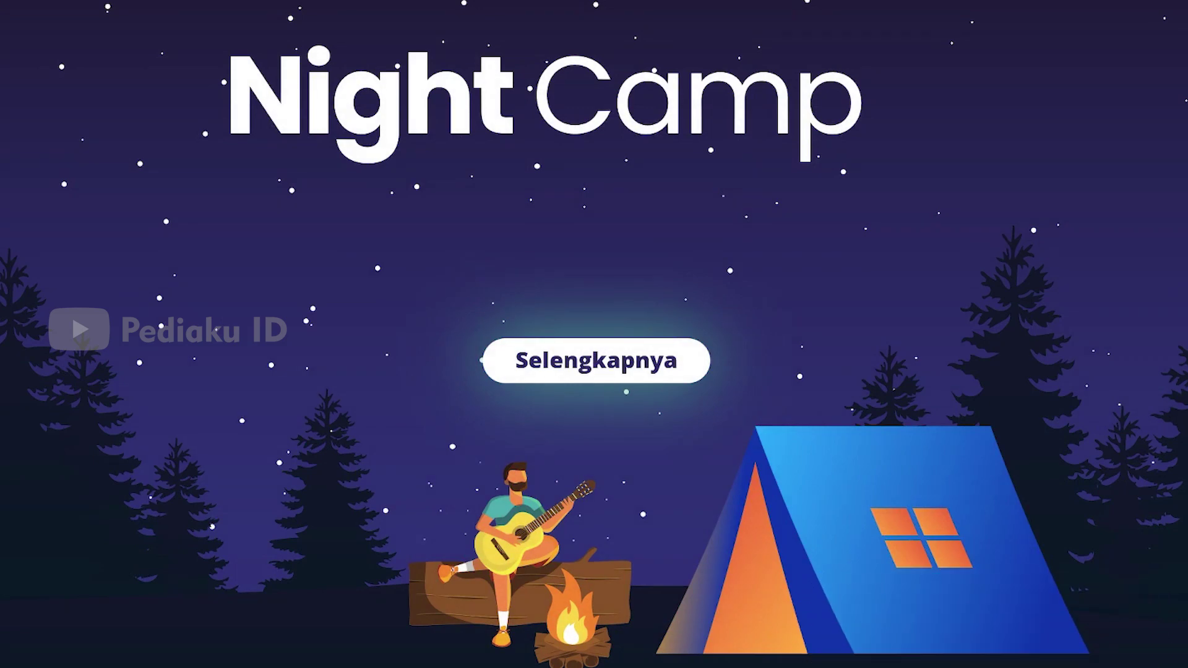
key("Right")
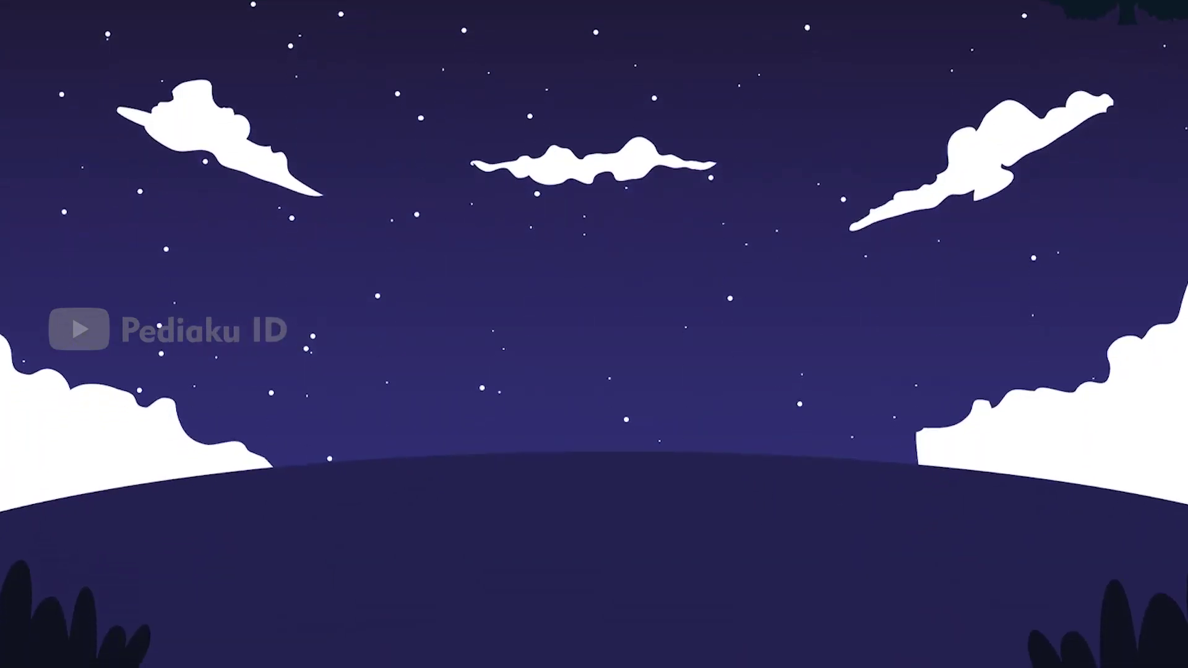
key("Escape")
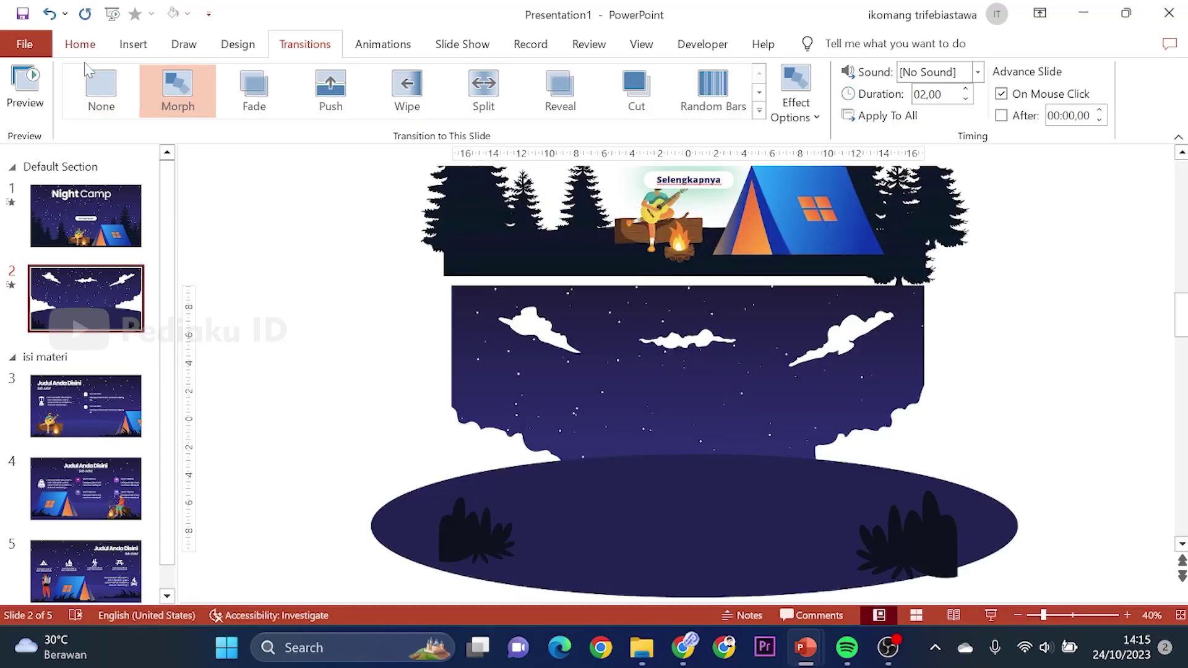
Step: Insert Slide Zooms for slides 3, 4 and 5 on slide 2
left_click(135, 47)
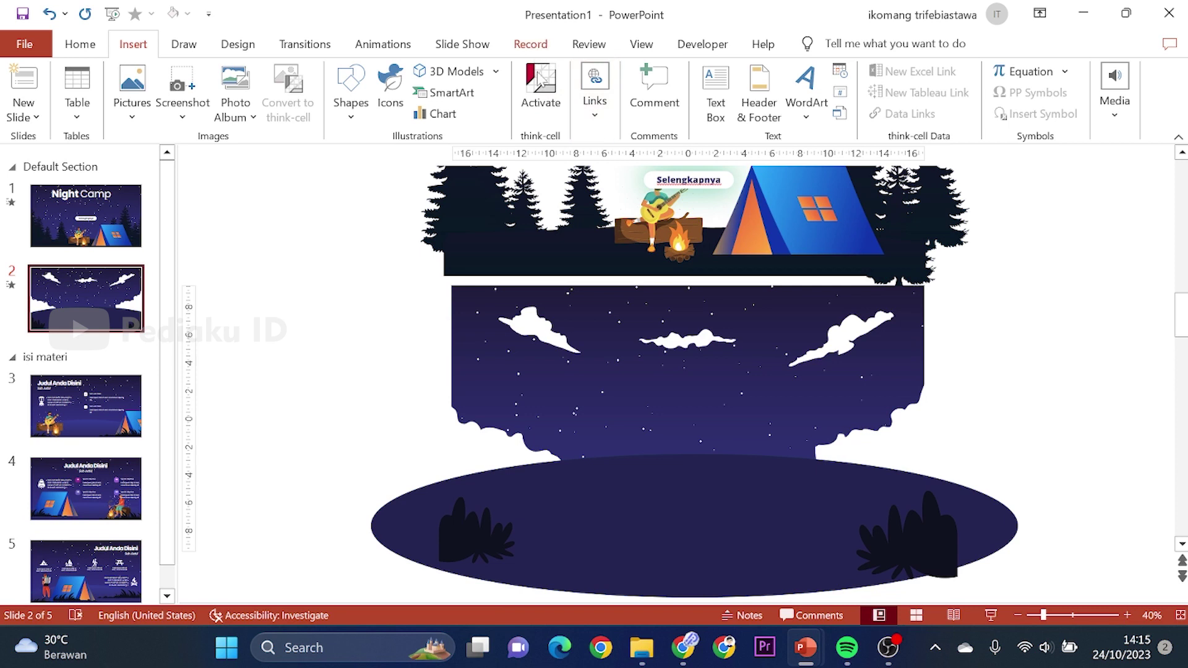
left_click(595, 111)
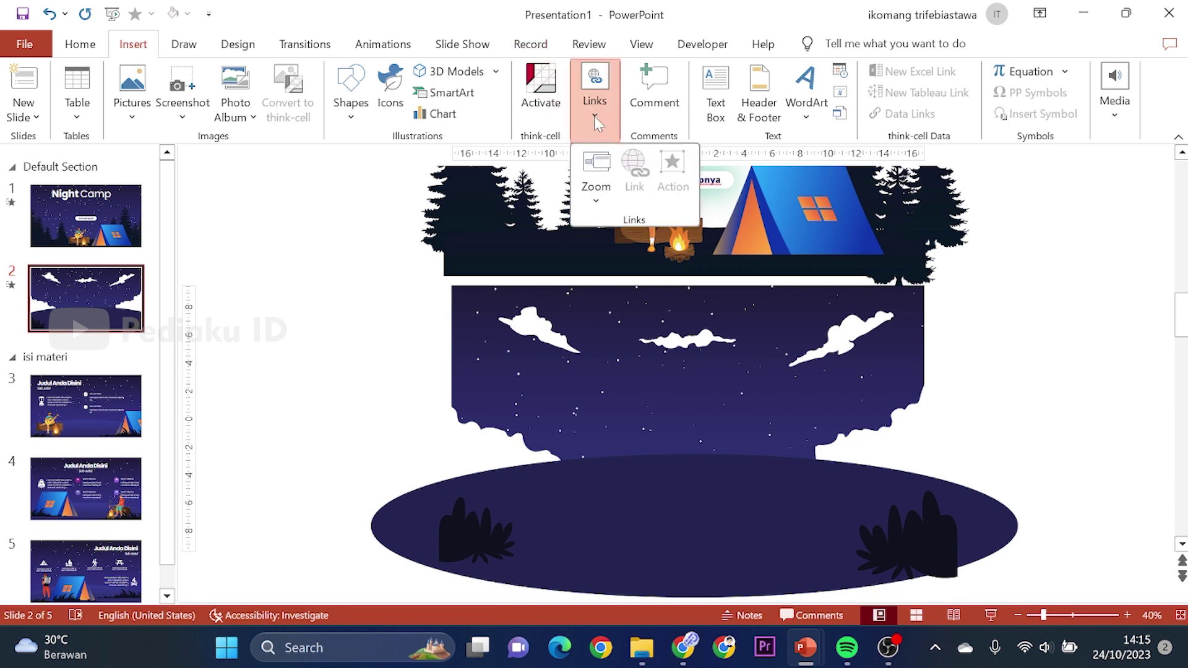
left_click(599, 201)
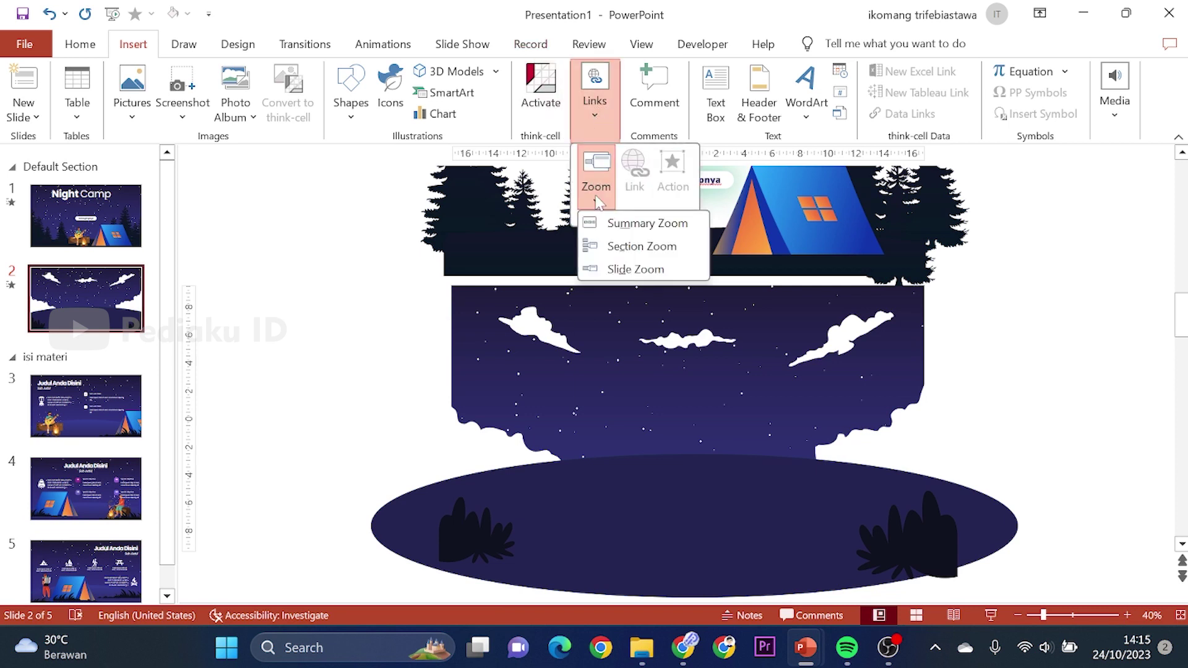
left_click(628, 269)
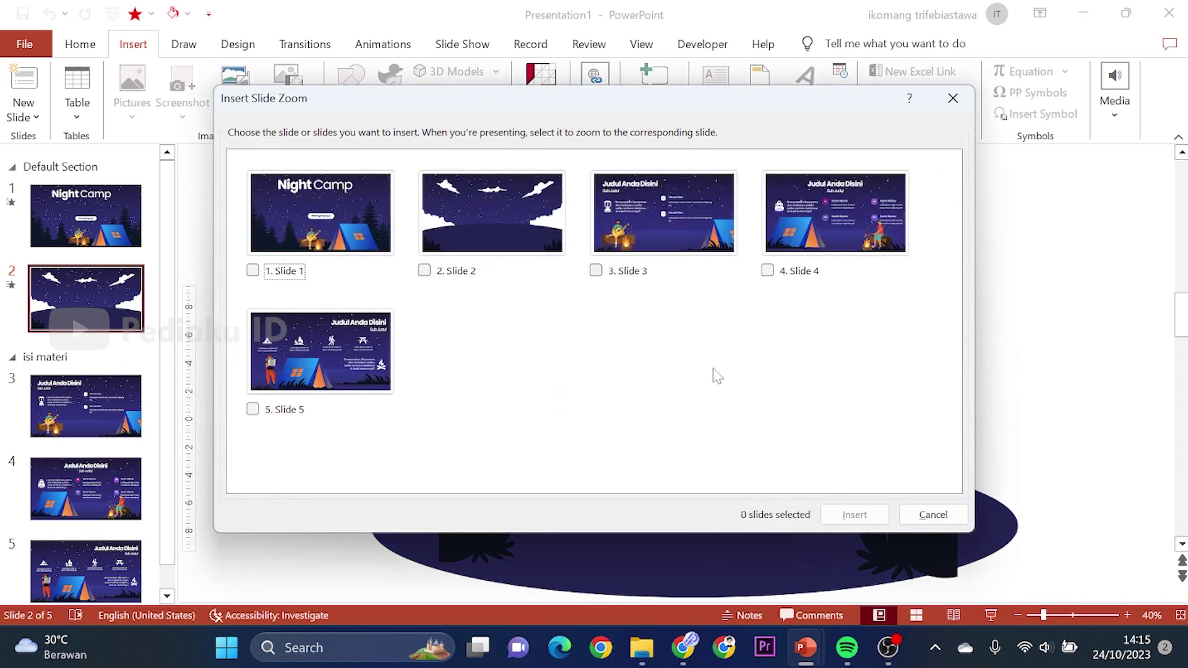
left_click(681, 198)
left_click(820, 203)
left_click(360, 350)
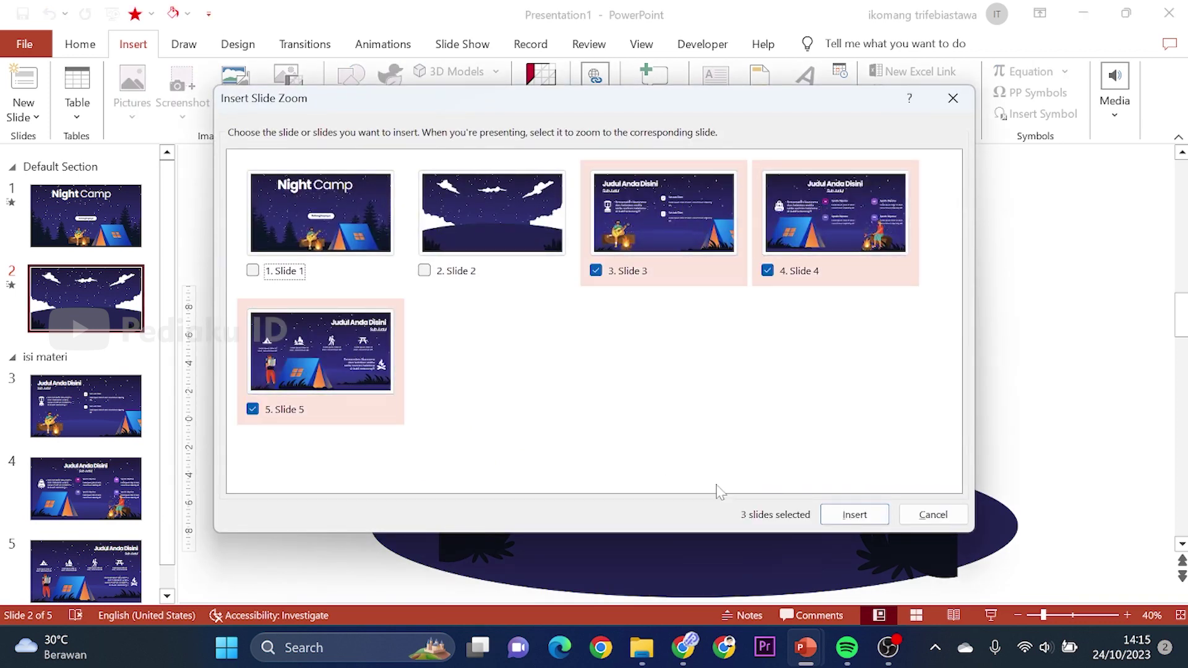
left_click(855, 514)
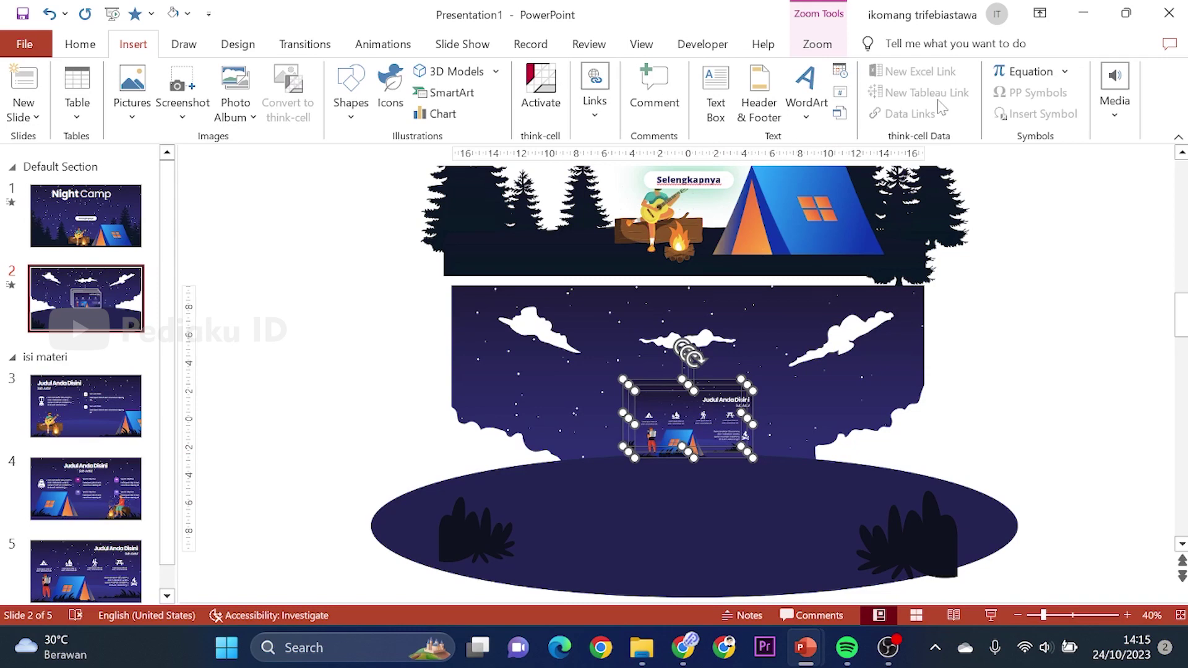
Step: Give the zooms no border and a reflection style, and enlarge them to about 15.6 cm wide
left_click(817, 44)
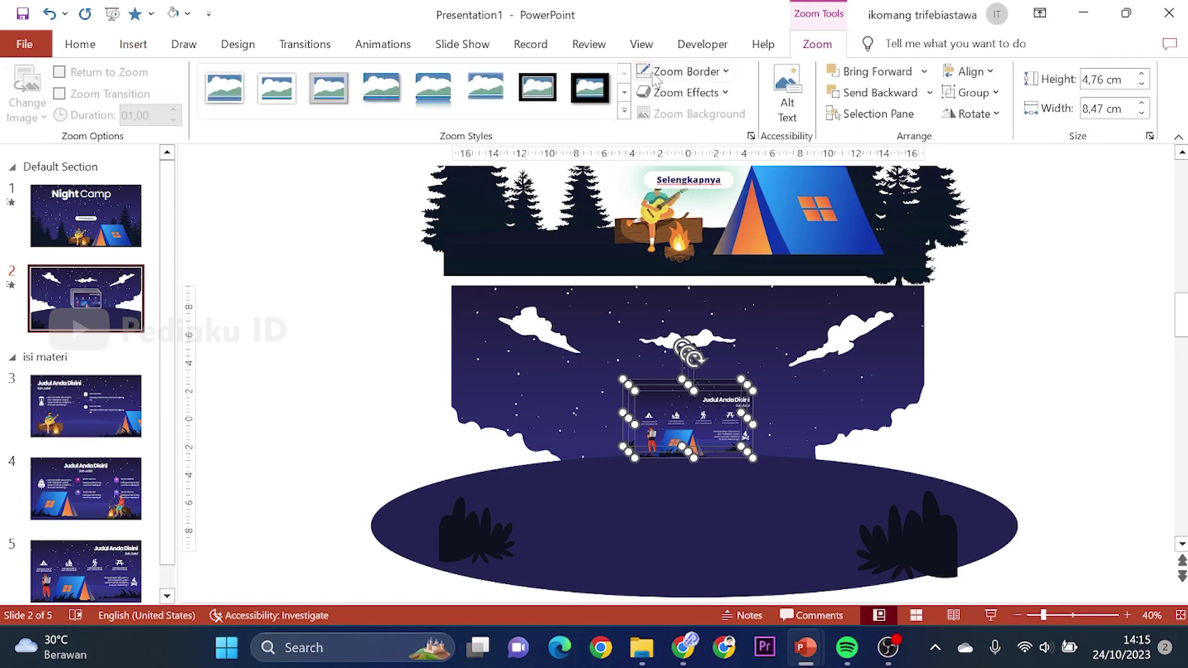
left_click(677, 72)
left_click(711, 272)
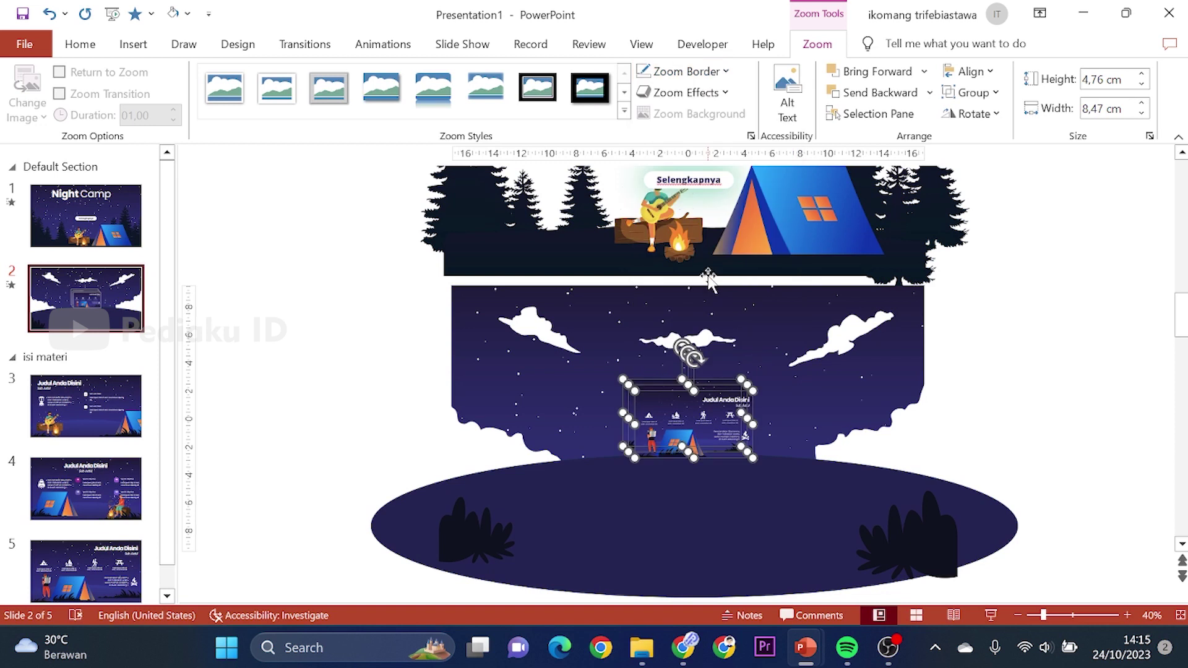
left_click(432, 88)
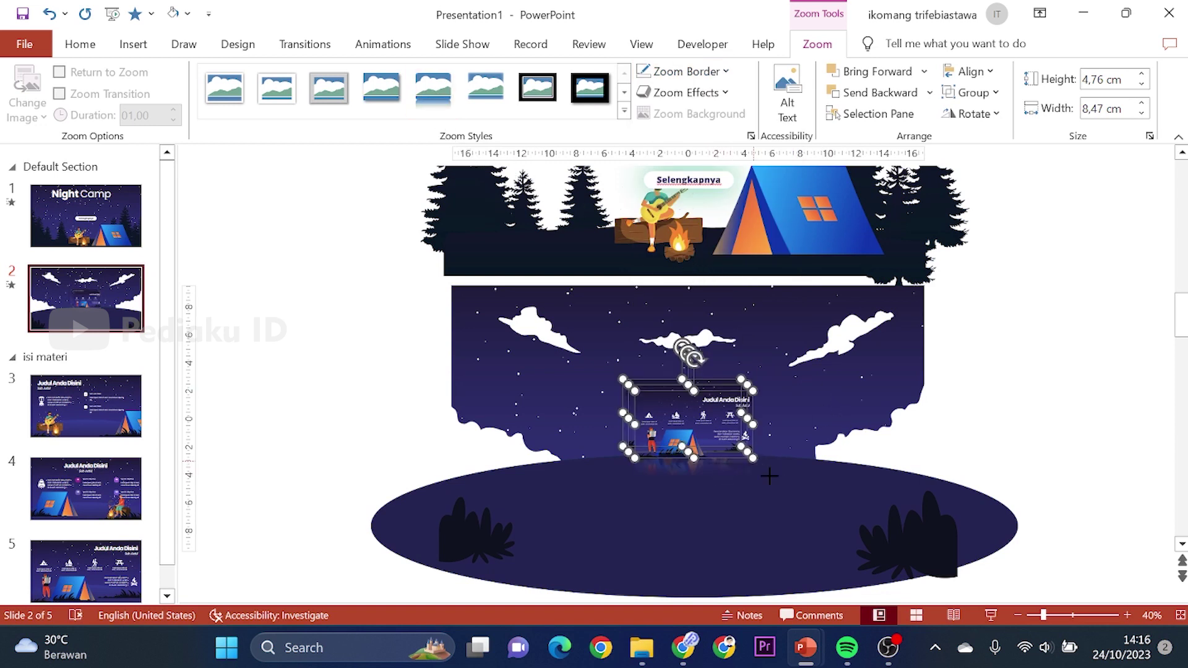
left_click_drag(769, 476, 823, 503)
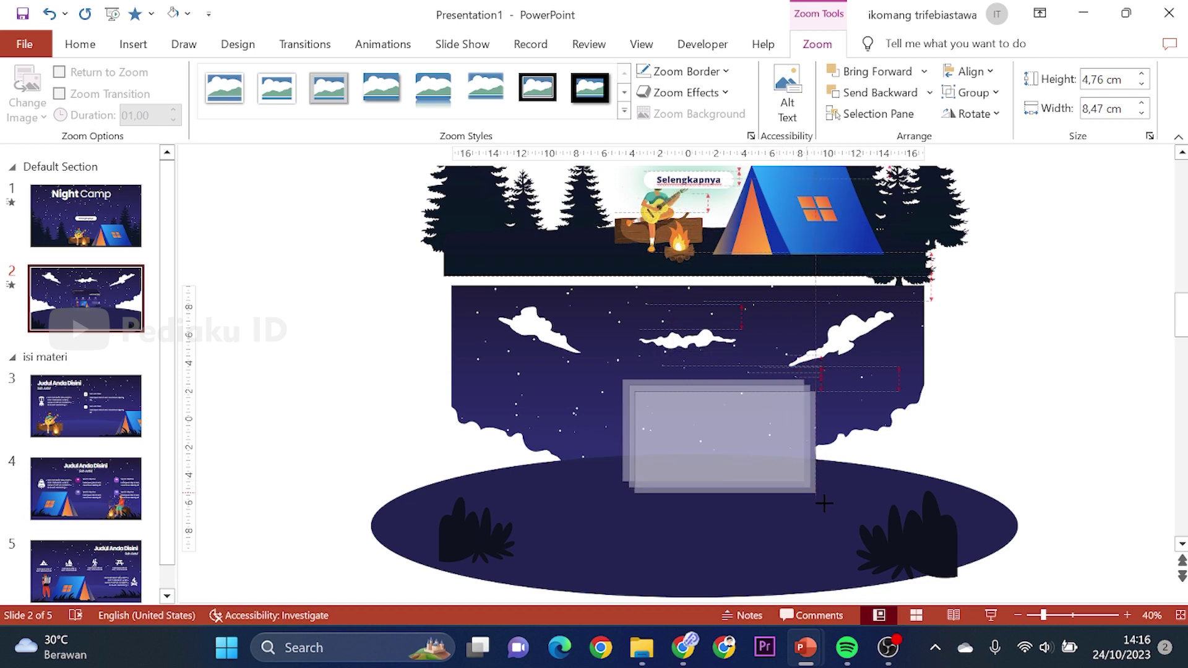
left_click_drag(824, 504, 848, 514)
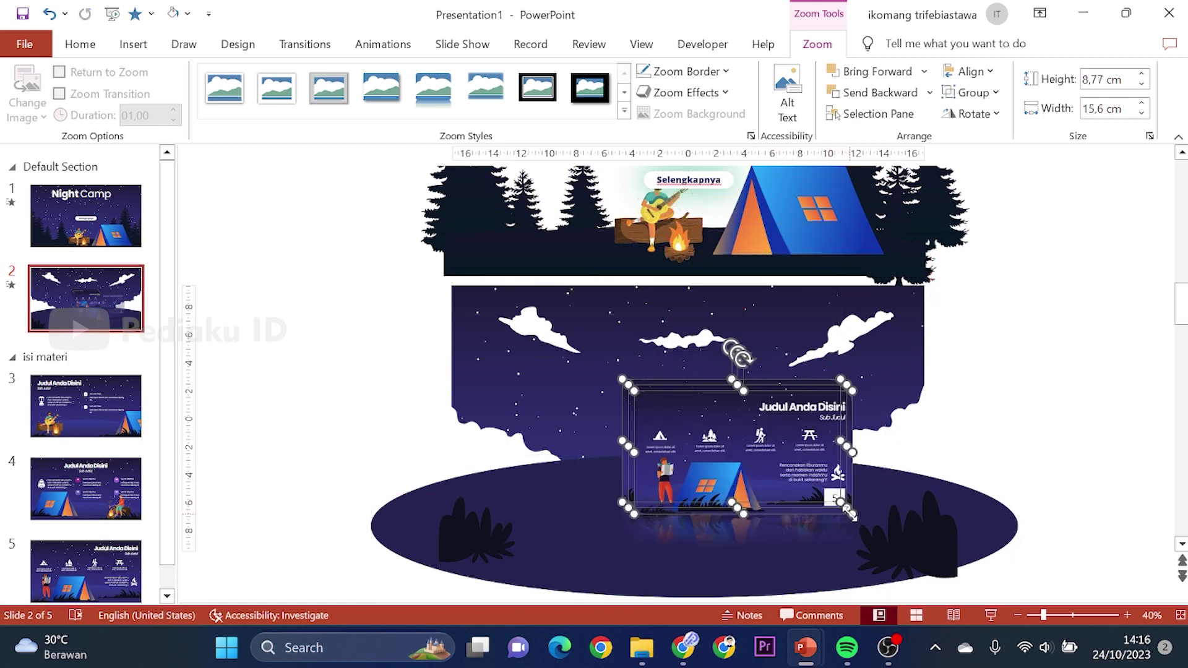
Step: Spread the three zooms in a row across the ground and align their tops
left_click(1020, 368)
left_click_drag(721, 449, 1020, 445)
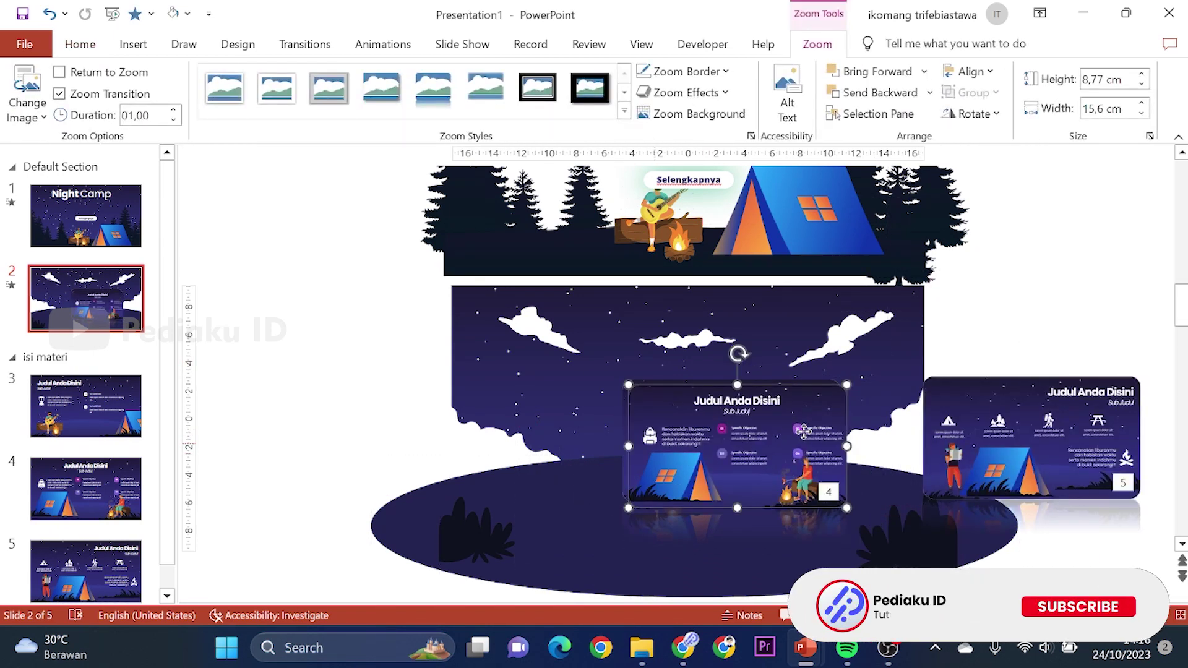
left_click_drag(752, 444, 917, 439)
mouse_move(716, 437)
left_mouse_down()
mouse_move(611, 419)
mouse_move(704, 431)
mouse_move(674, 429)
left_mouse_up()
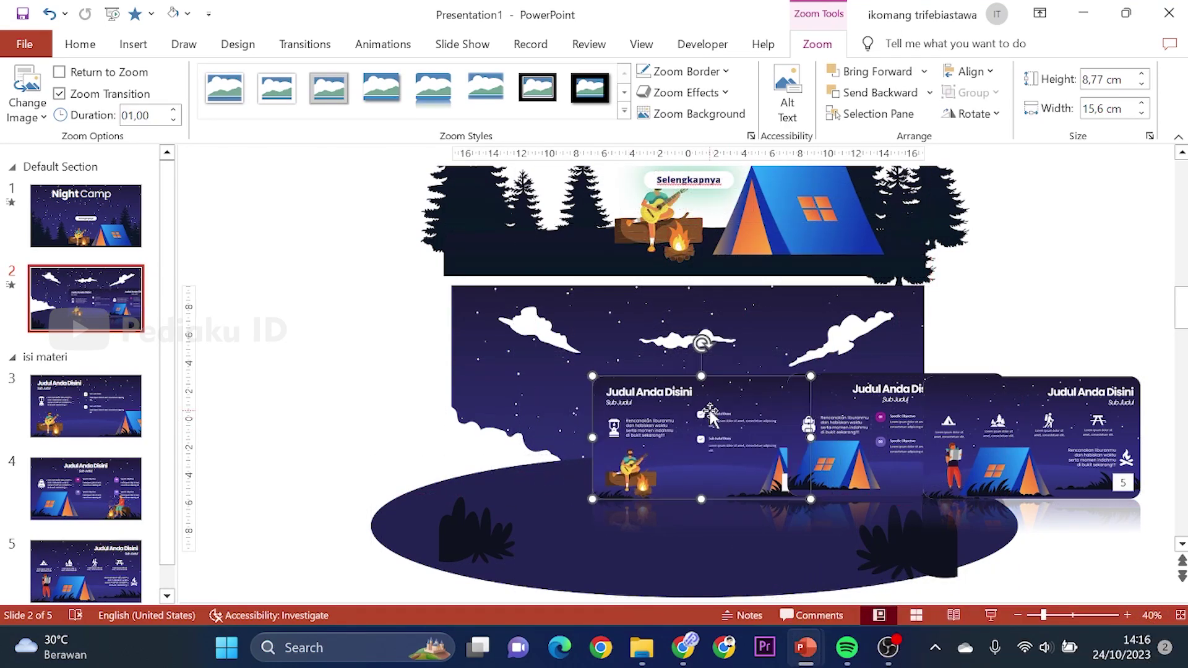
mouse_move(830, 413)
left_mouse_down()
mouse_move(1025, 458)
mouse_move(1073, 452)
left_mouse_up()
scroll(1022, 433, "down", 1)
left_click(680, 458)
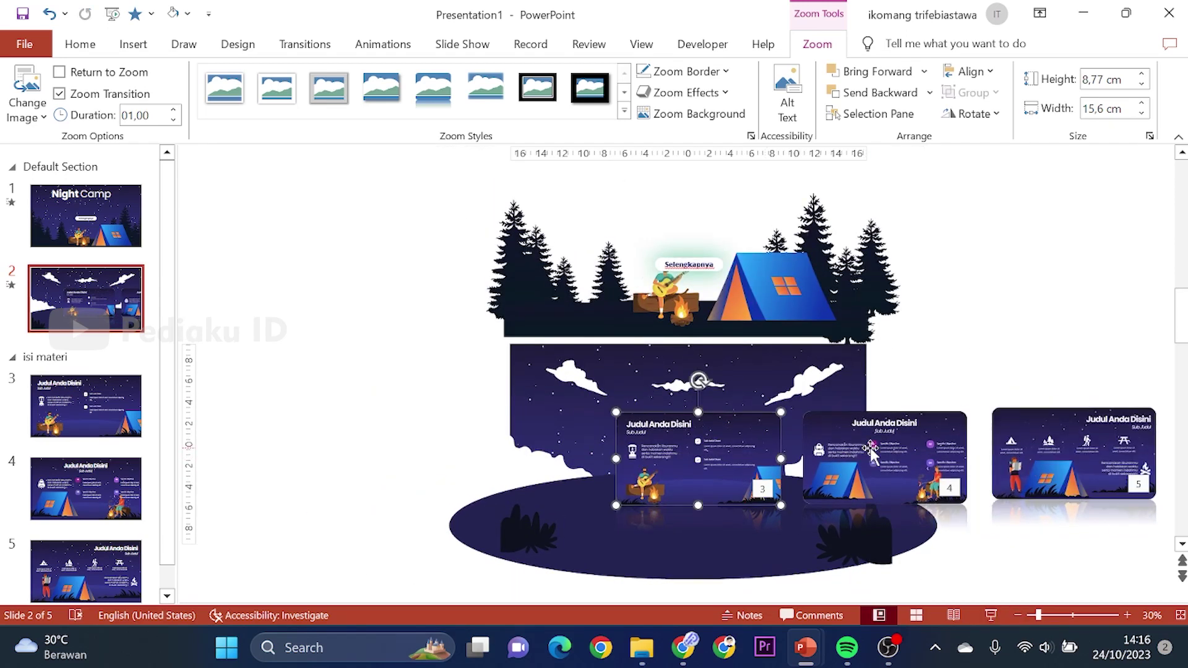
left_click(885, 458, "shift")
left_click(1073, 452, "shift")
left_click(969, 71)
left_click(993, 166)
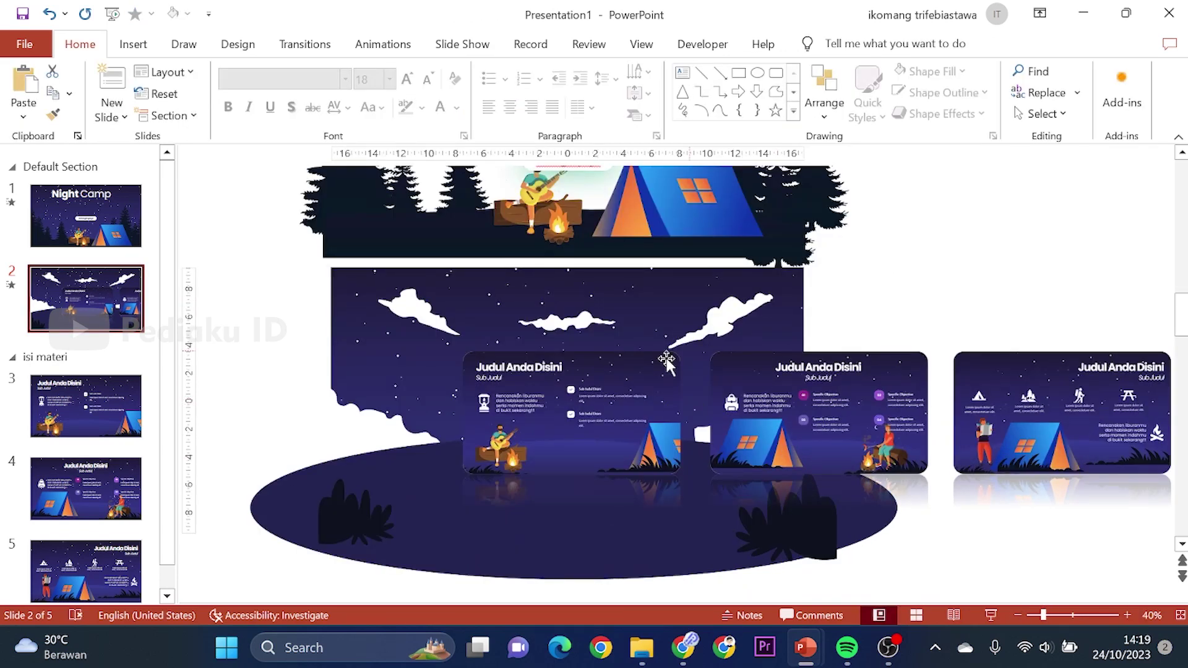
Step: Turn on Return to Zoom for the slide 4 zoom card
left_click(645, 385)
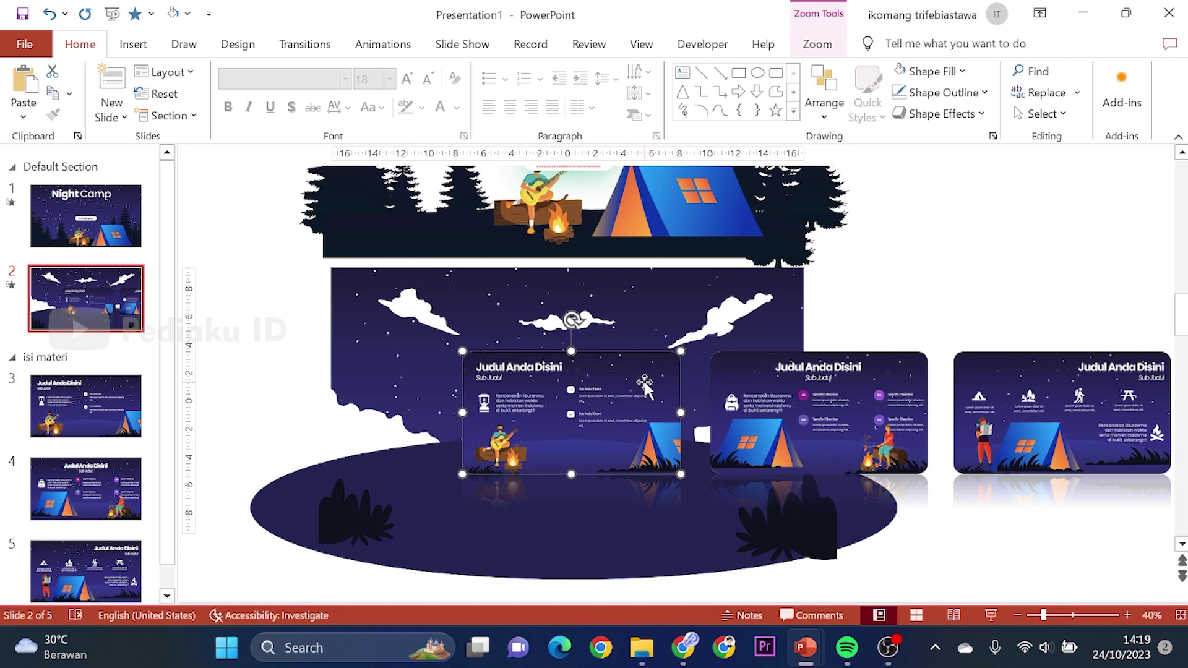
left_click(823, 46)
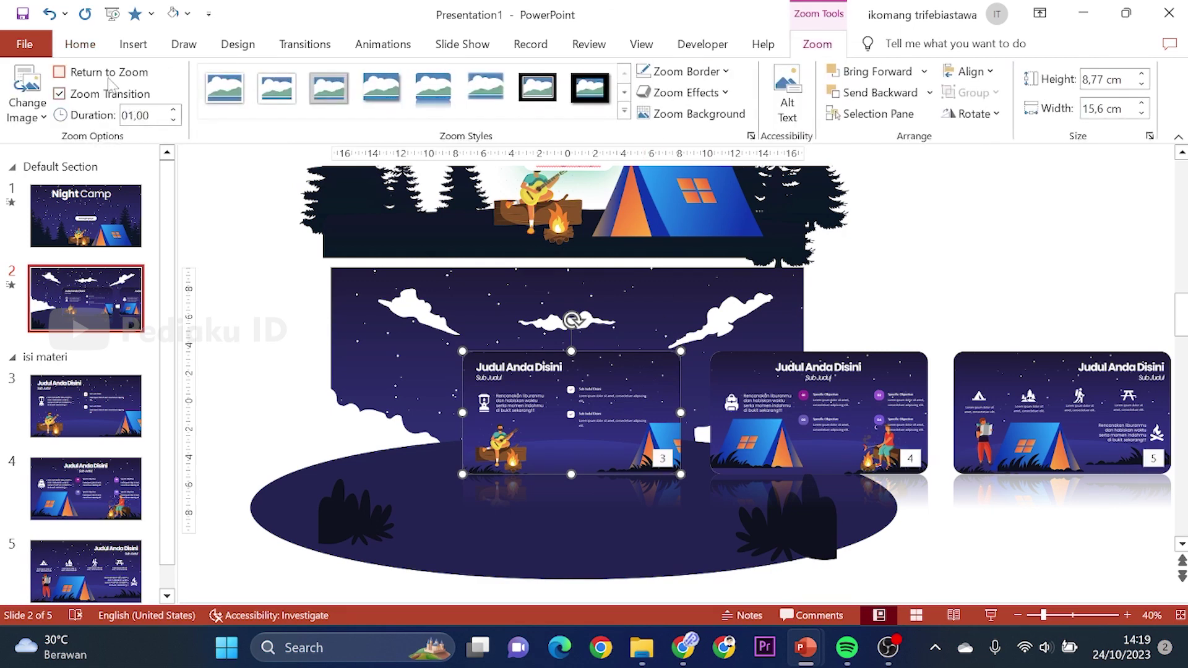
left_click(809, 412)
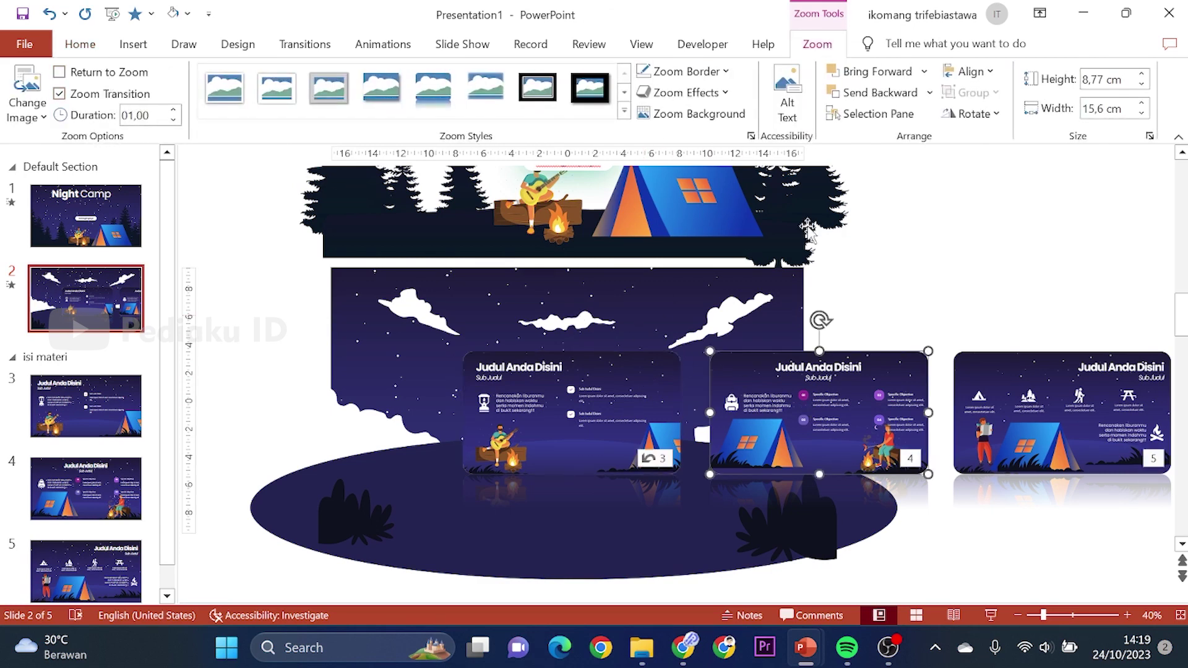
left_click(109, 78)
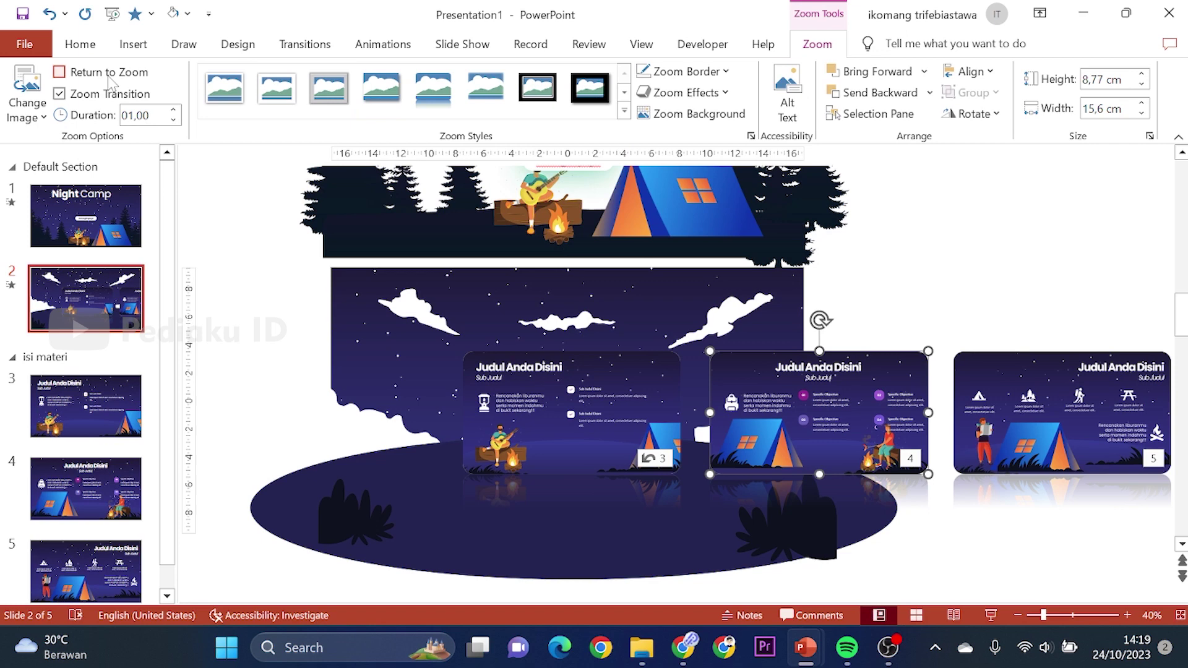
left_click(1043, 377)
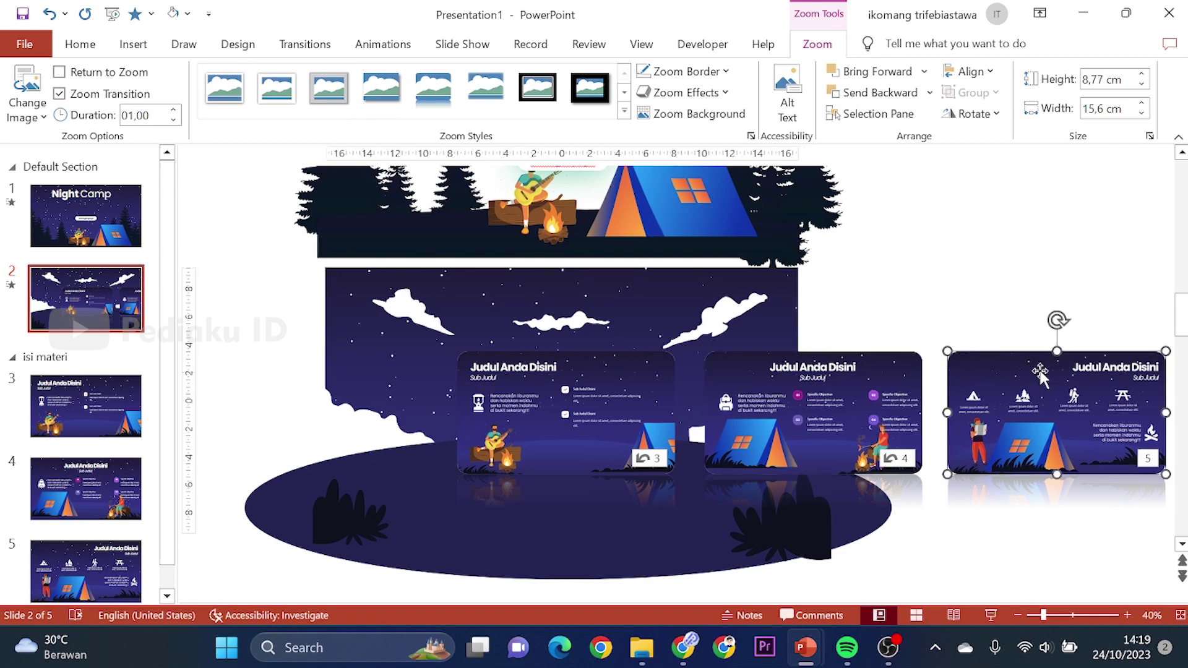
left_click(900, 270)
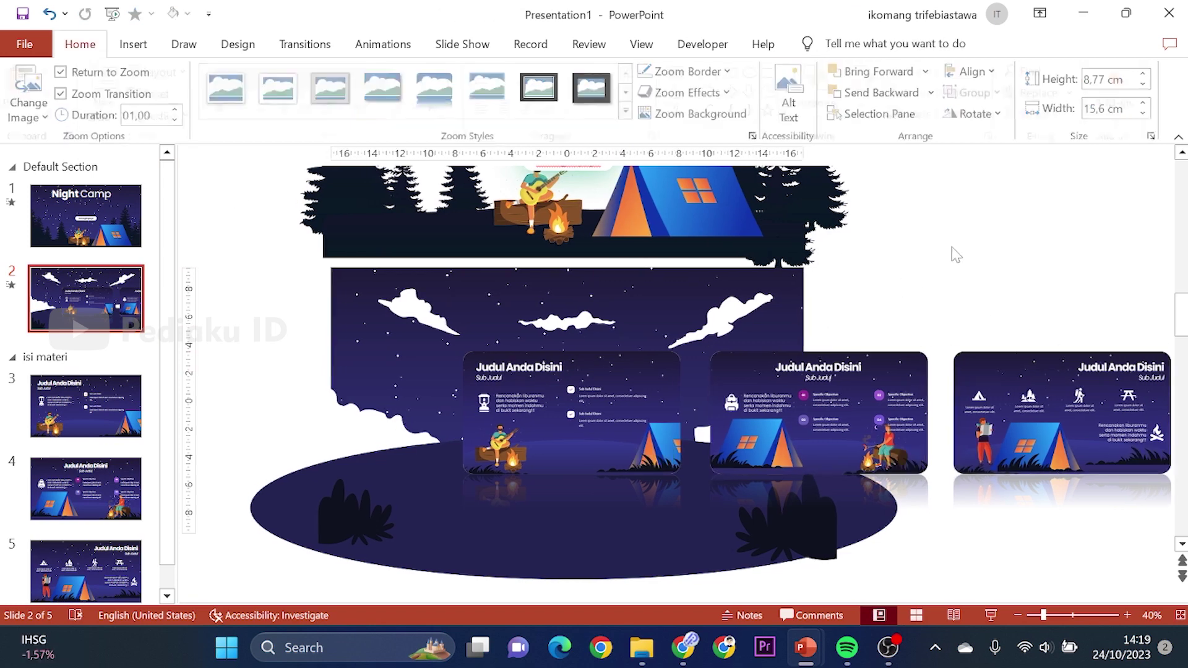
Step: Duplicate slide 2 so the zoom-card slide becomes a new slide 3
right_click(78, 294)
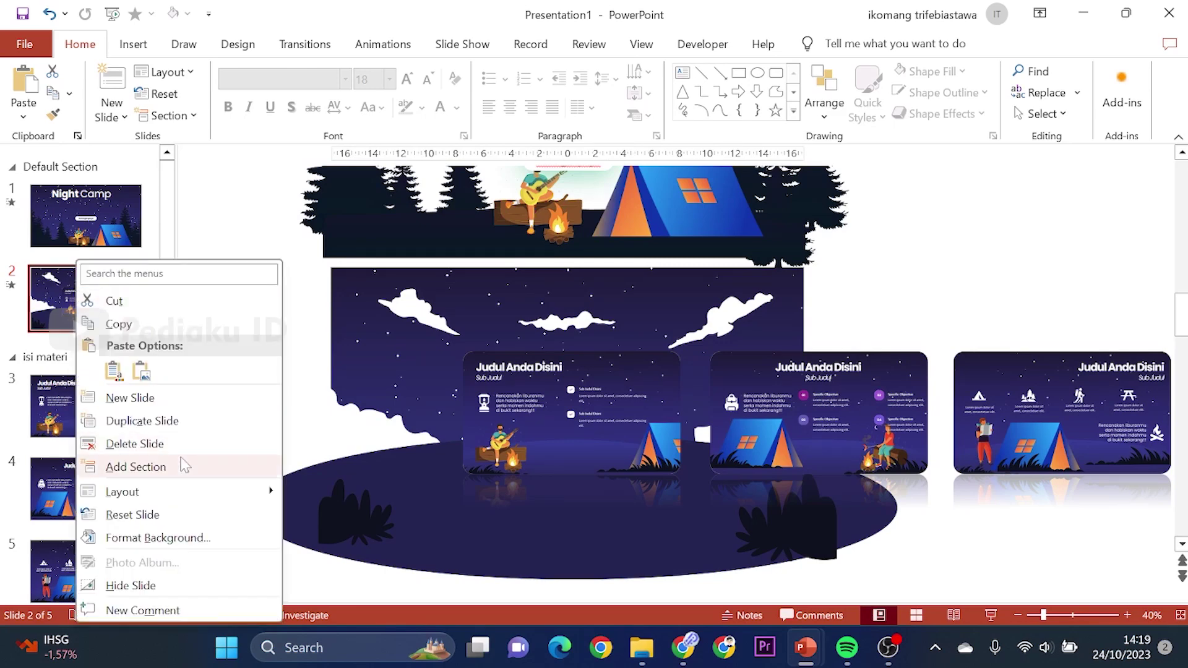
left_click(145, 427)
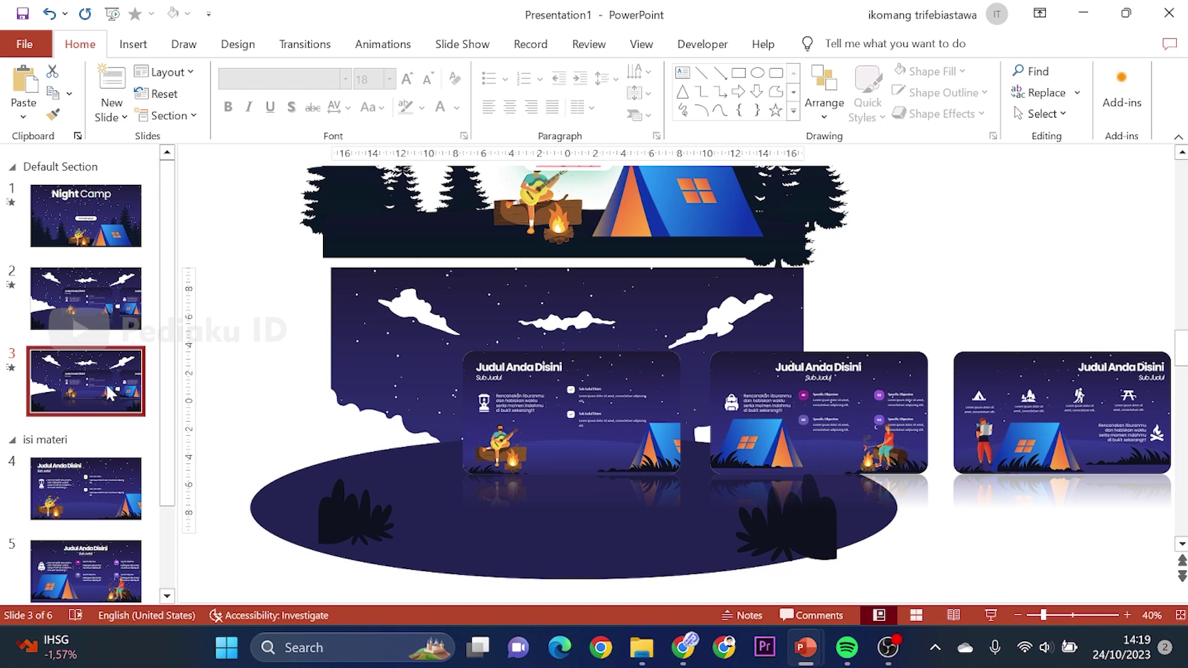
left_click(540, 423)
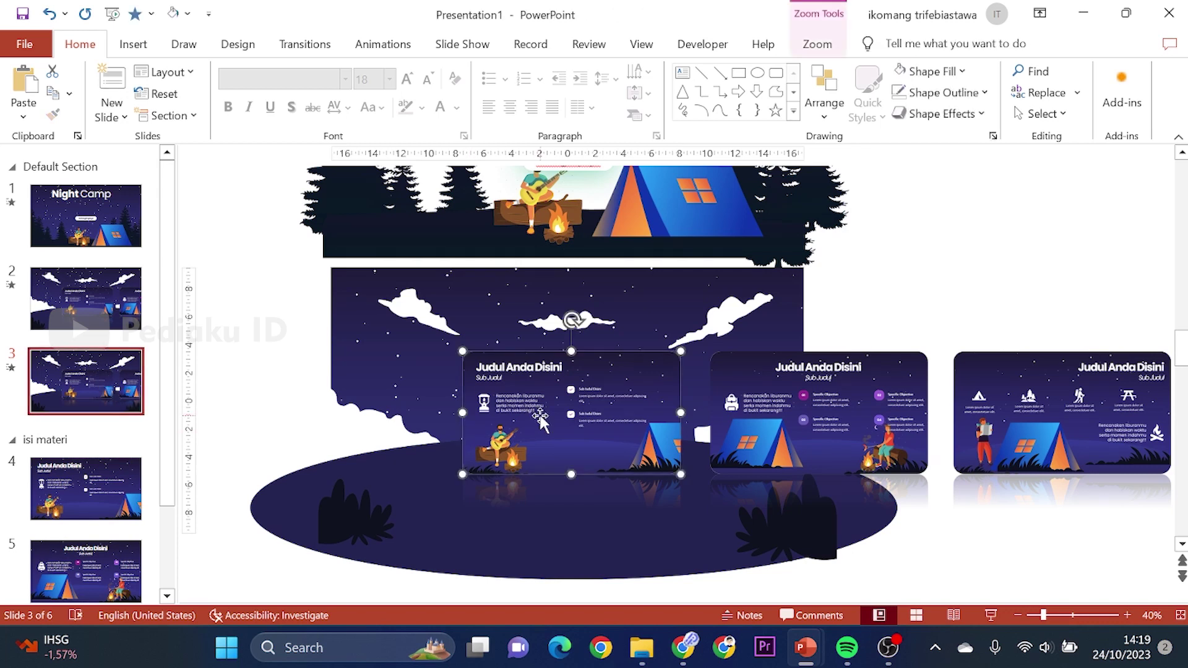
left_click(283, 365)
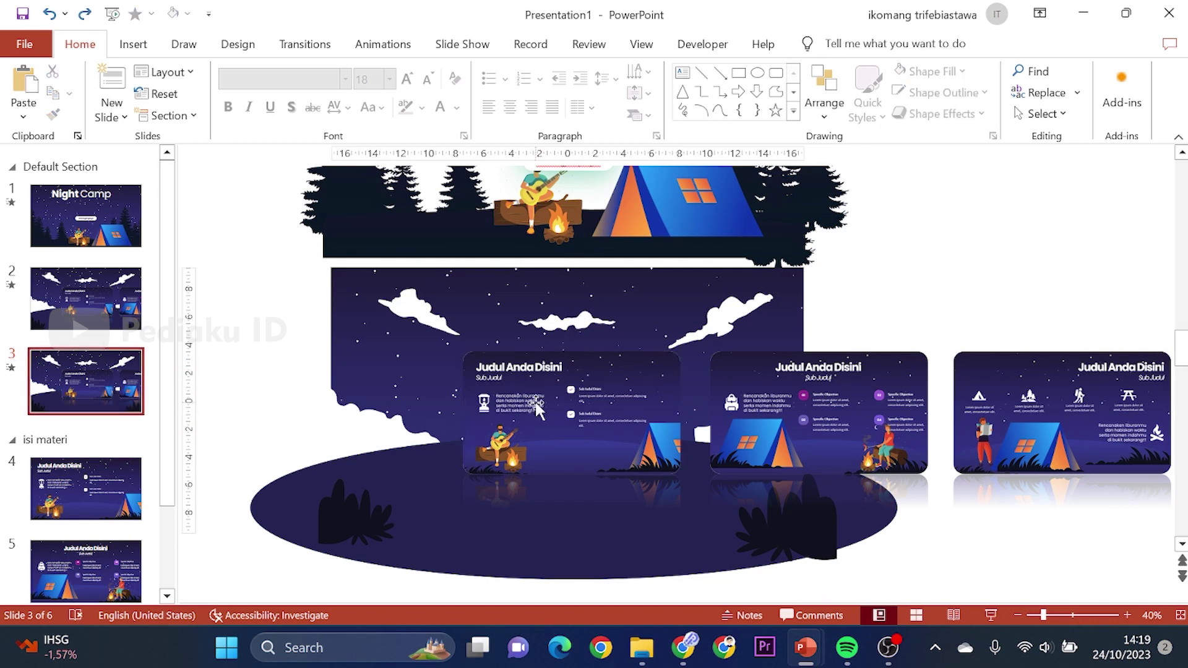
Step: Select all three zoom cards on slide 3 and shift them left, centring the middle card
left_click(661, 411)
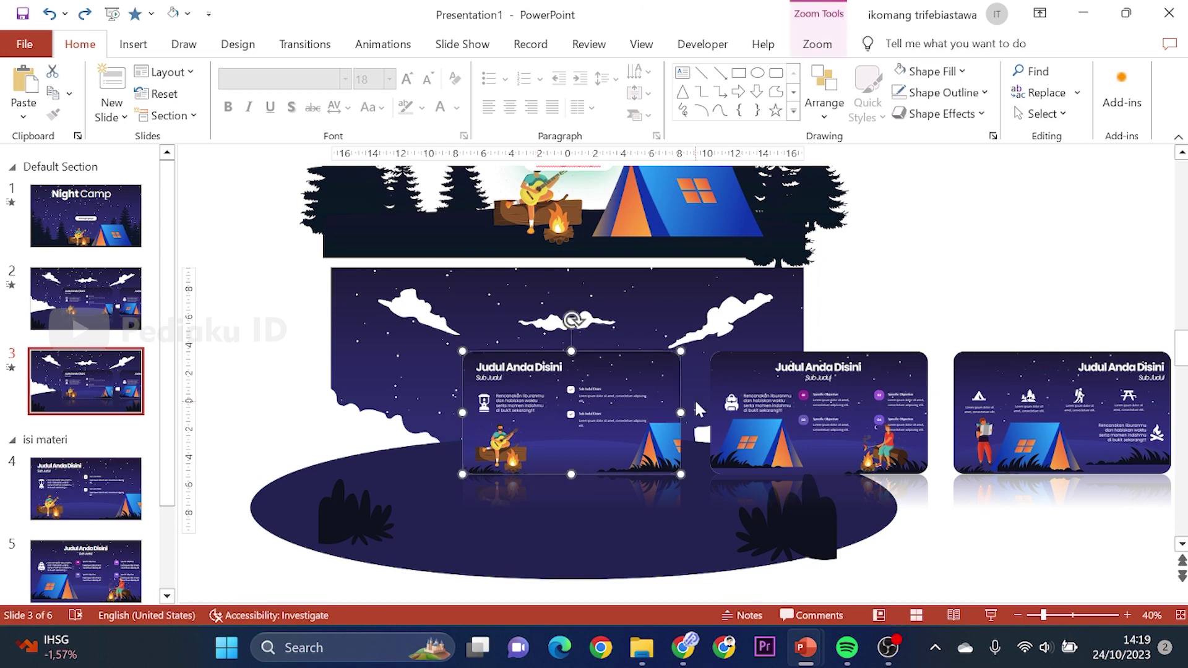
left_click(768, 399, "shift")
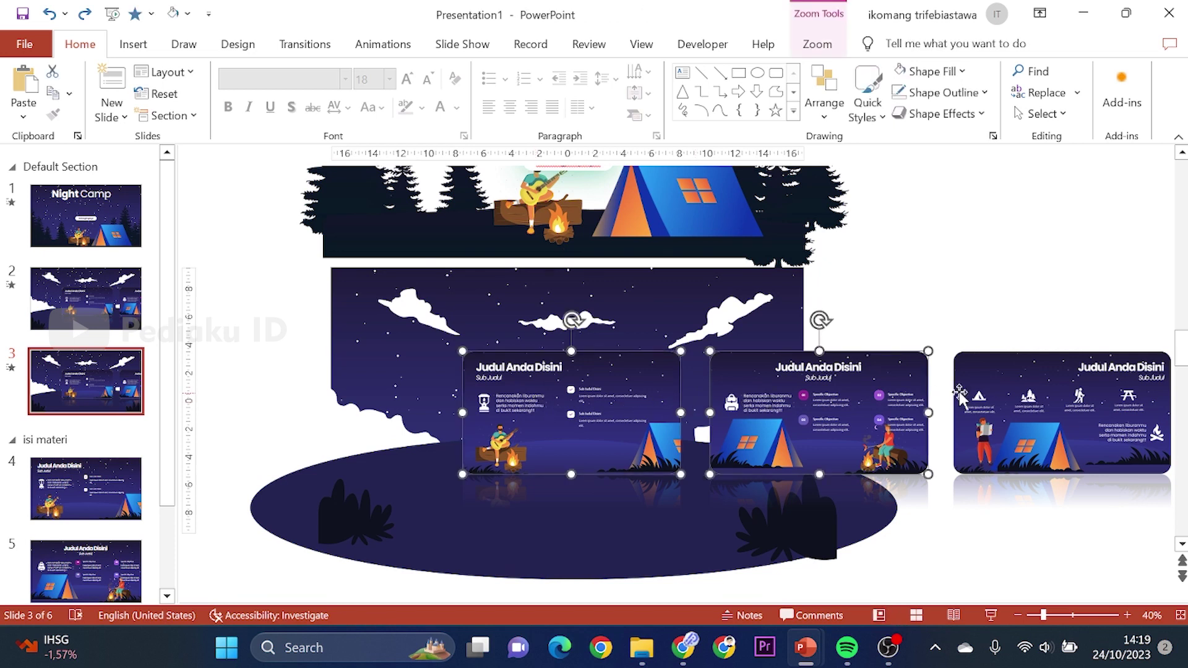
left_click(991, 385, "shift")
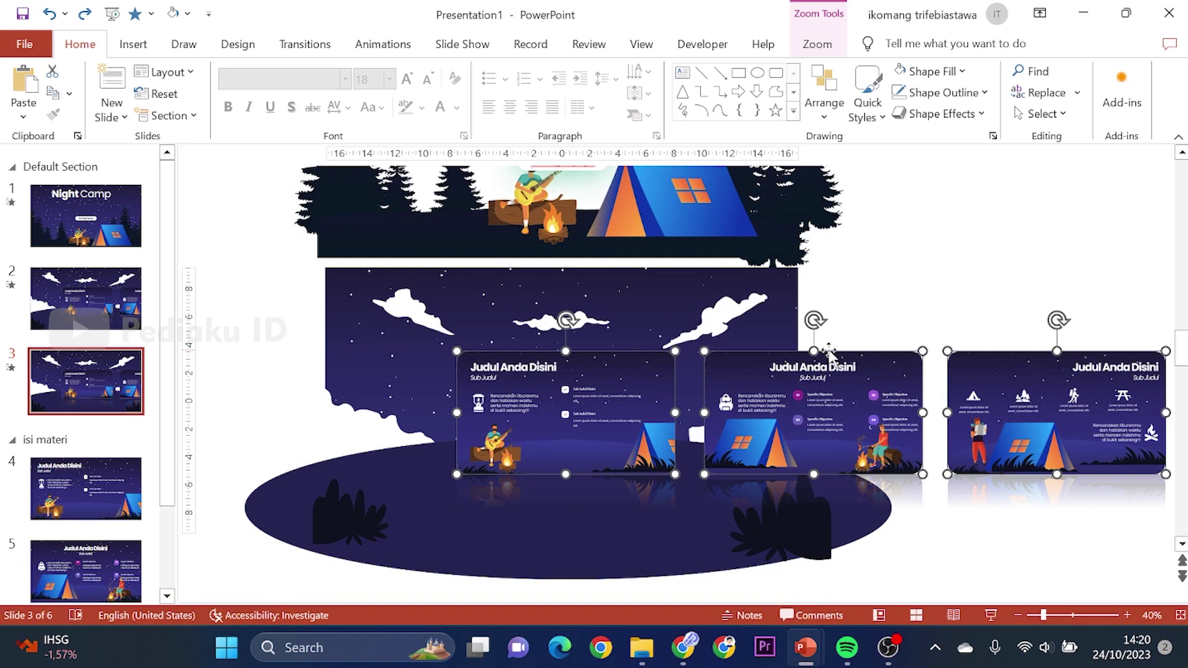
left_click_drag(824, 352, 585, 348)
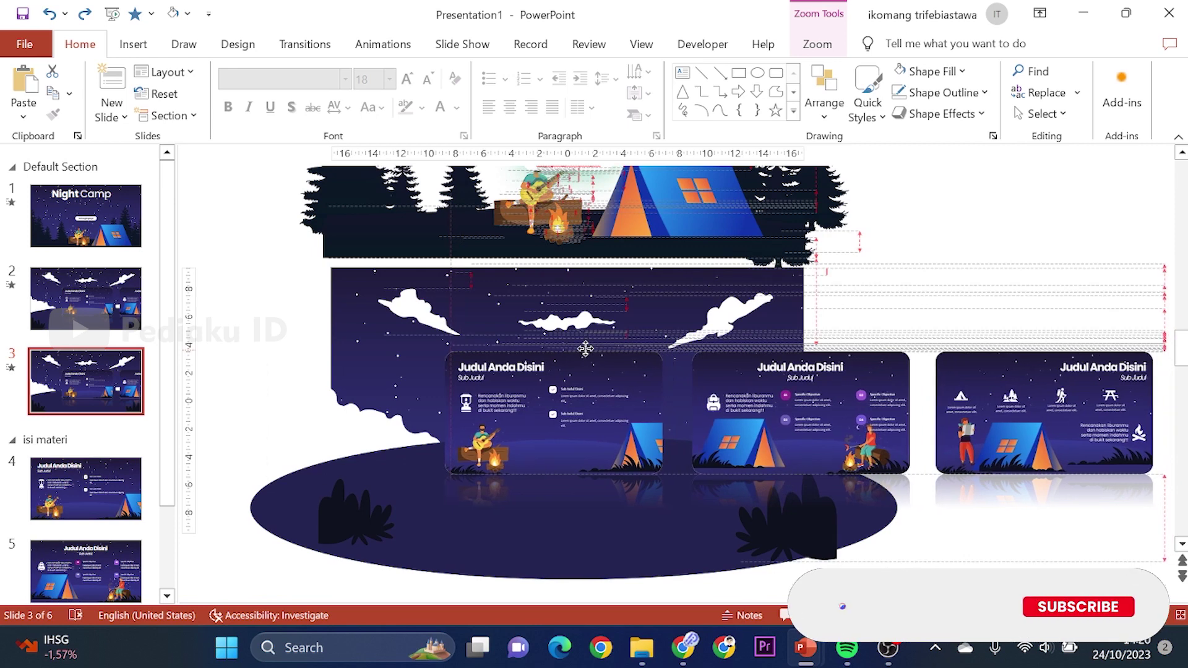
key("Left")
key("Left")
key("Left")
key("Left")
key("Left")
key("Left")
key("Left")
key("Left")
key("Left")
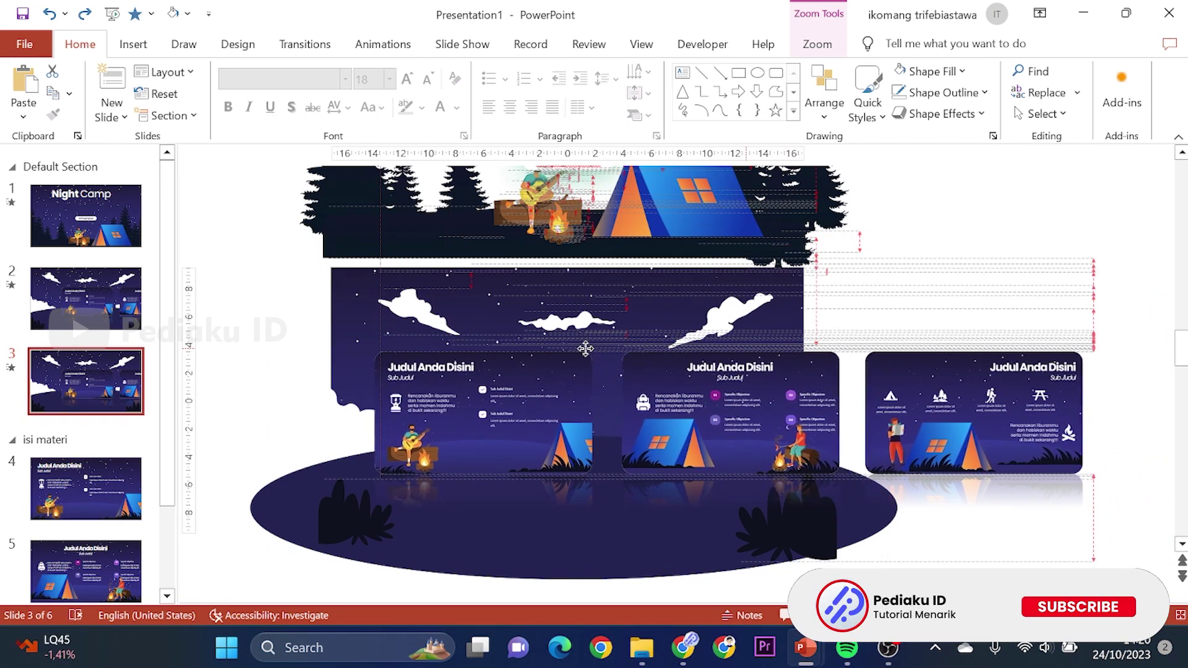
key("Left")
key("Left")
key("Left")
key("Left")
key("Left")
key("Left")
key("Left")
key("Left")
key("Left")
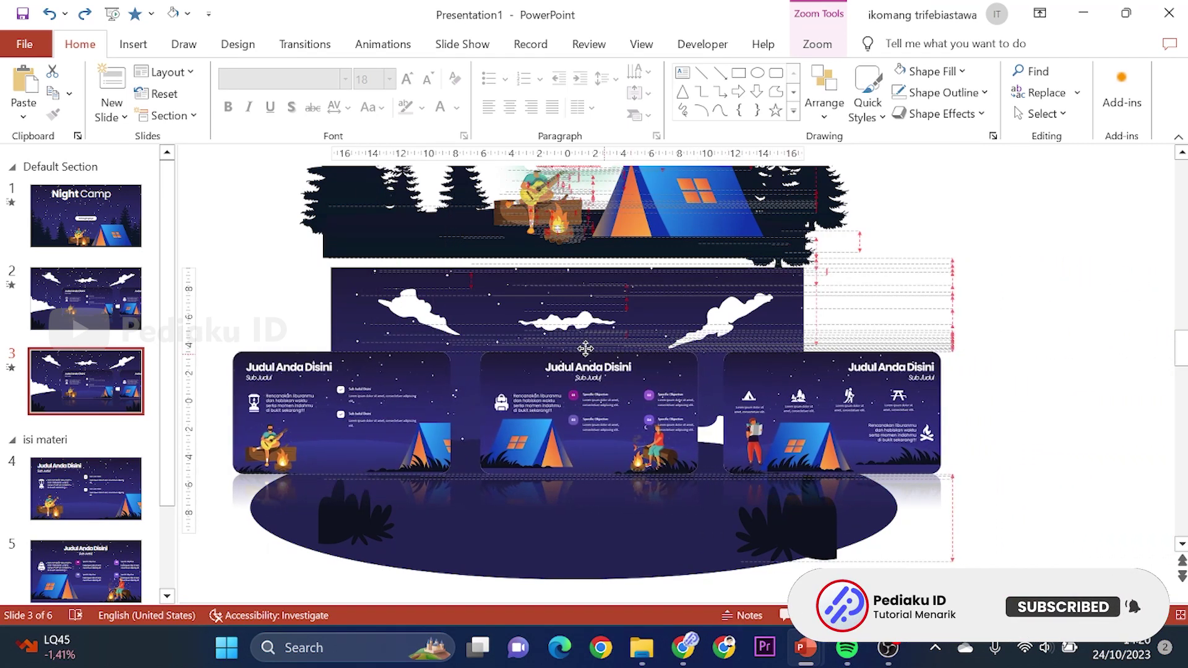
key("Left")
key("Left")
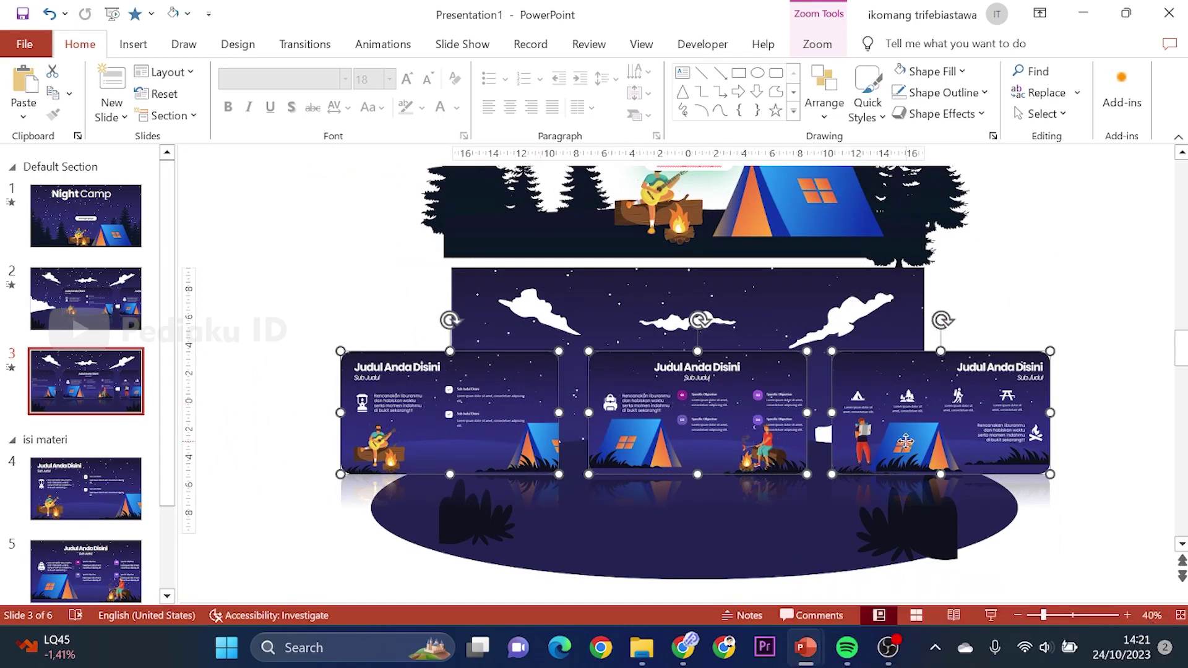
left_click(1037, 279)
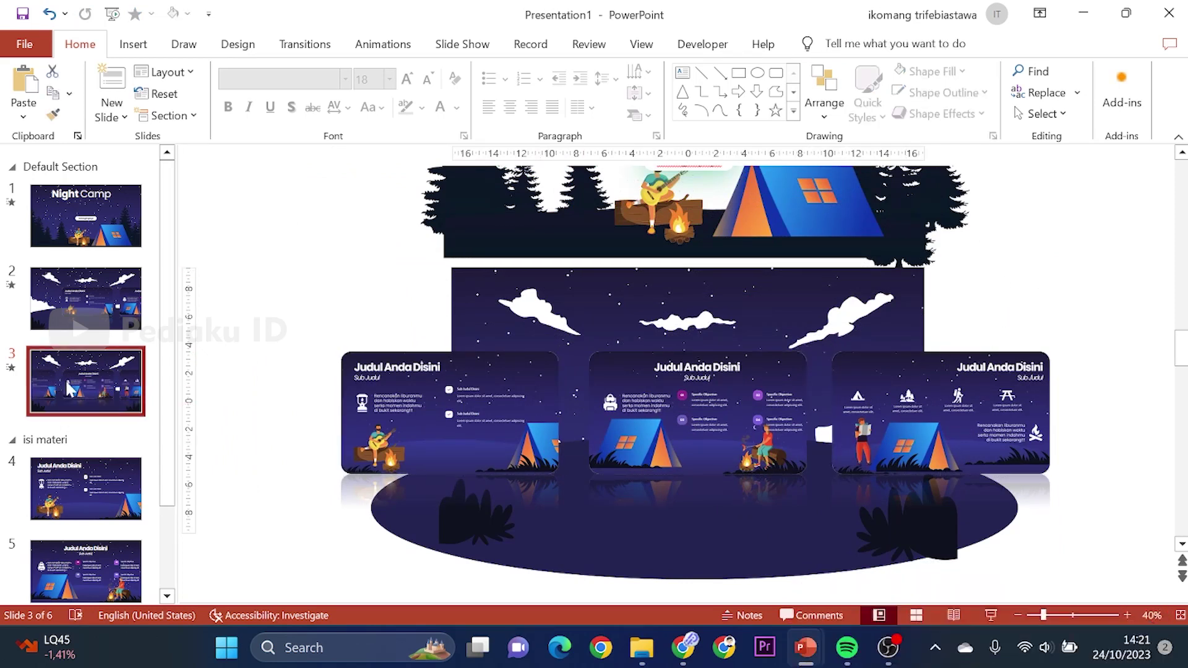
Step: Duplicate slide 3 as slide 4 and move its three cards left to centre the third
right_click(69, 388)
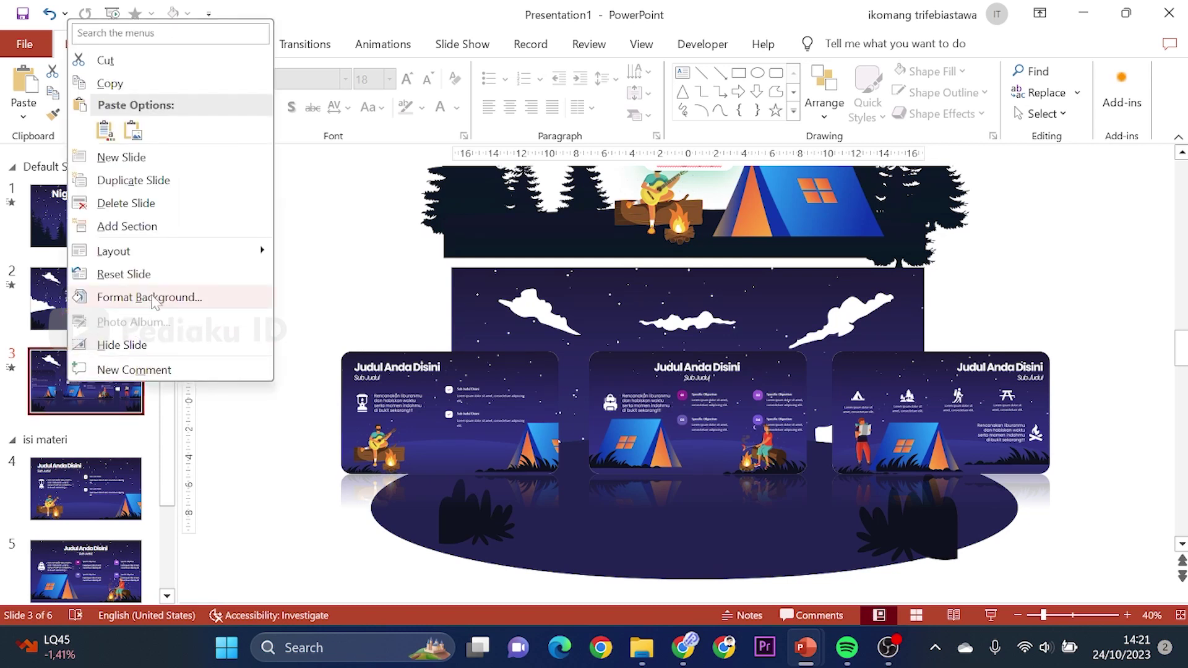
left_click(134, 184)
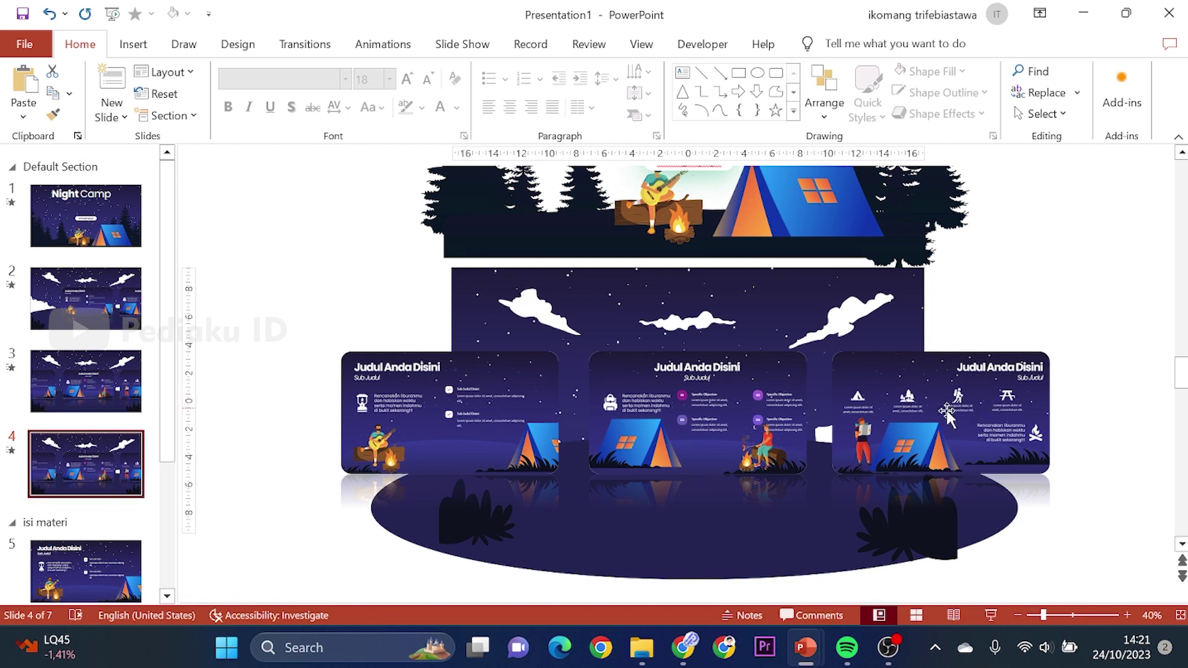
left_click(473, 427)
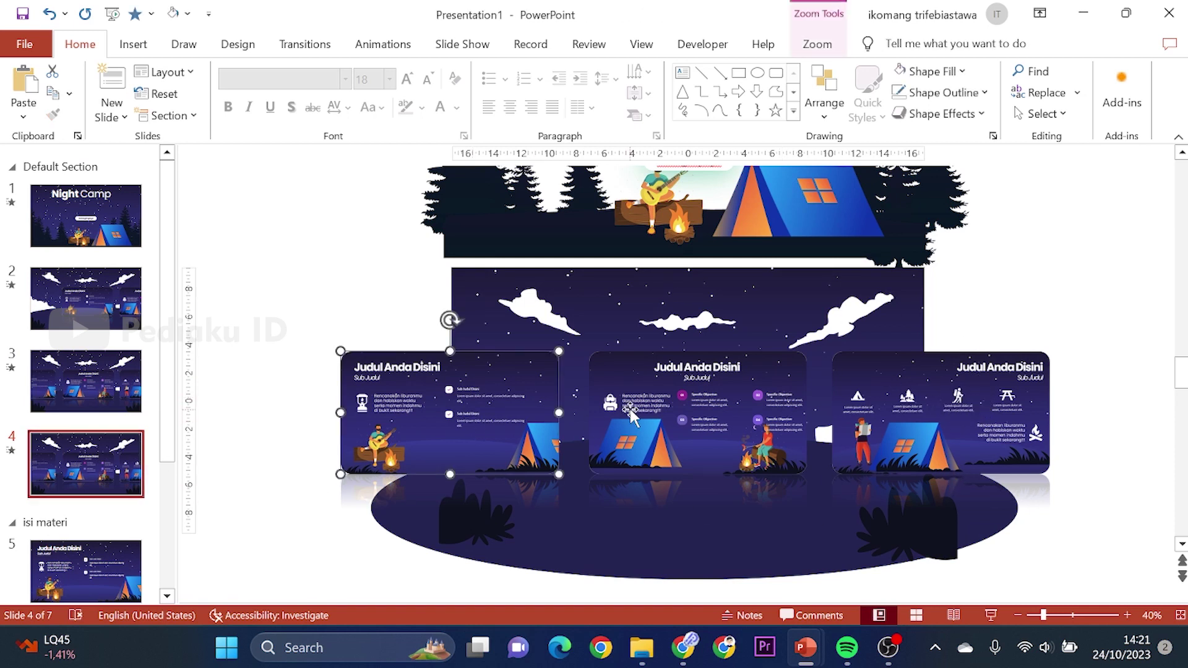
left_click(709, 423, "shift")
left_click(904, 392, "shift")
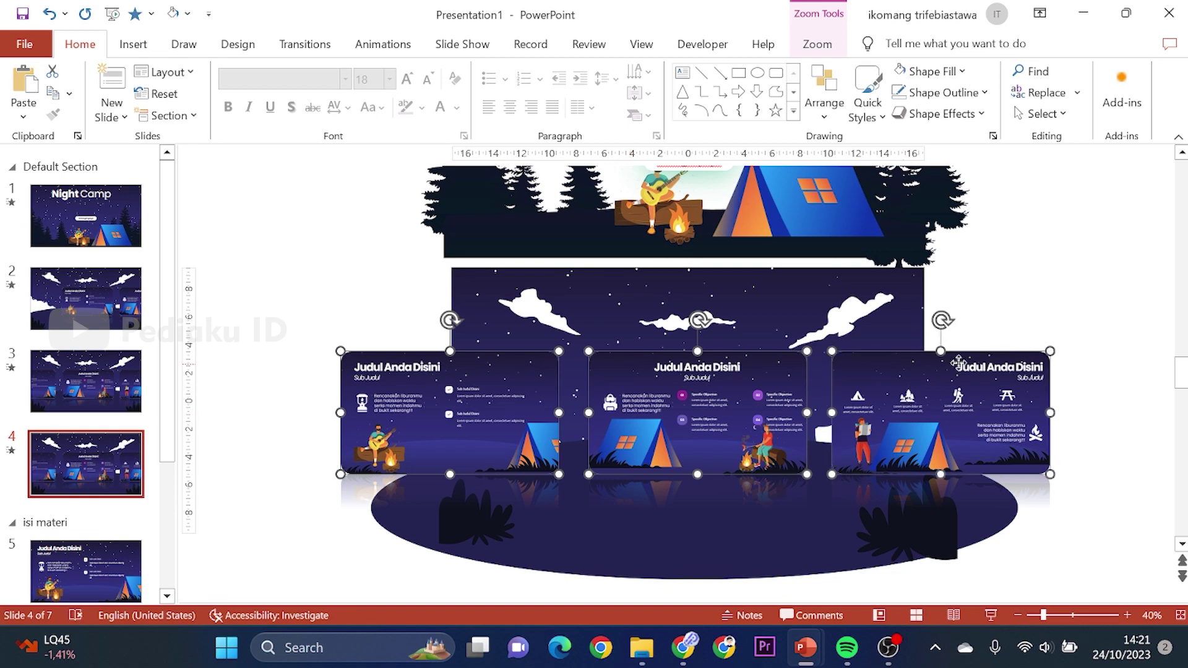
left_click_drag(950, 353, 695, 353)
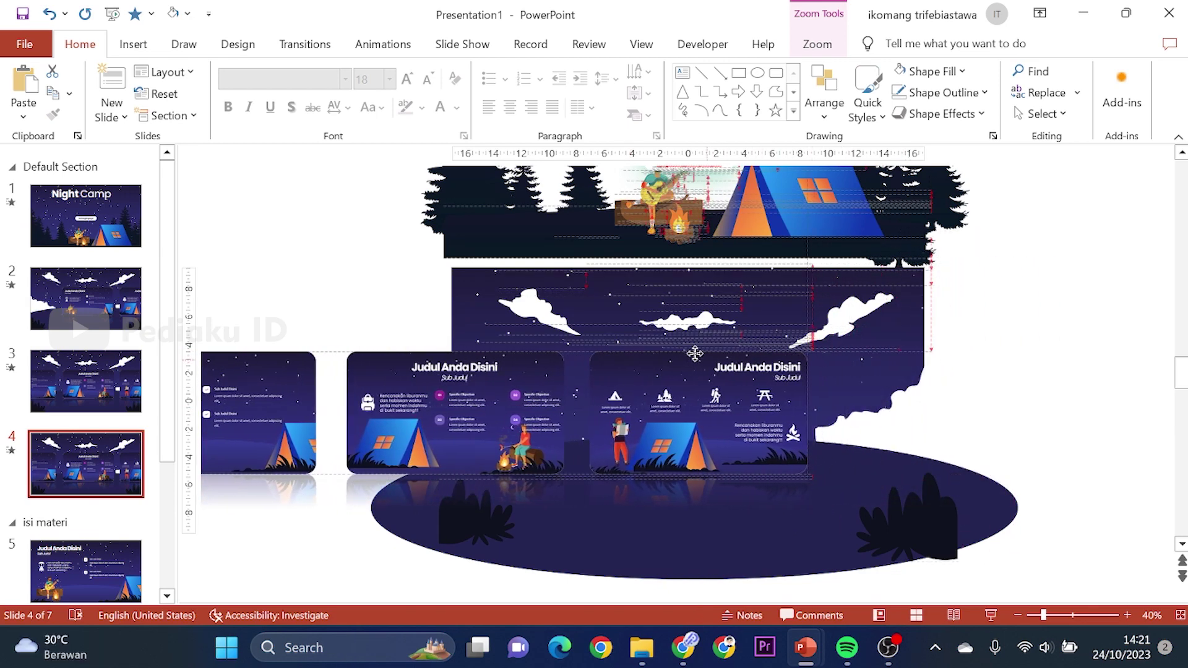
left_click_drag(695, 354, 695, 345)
left_click(1083, 345)
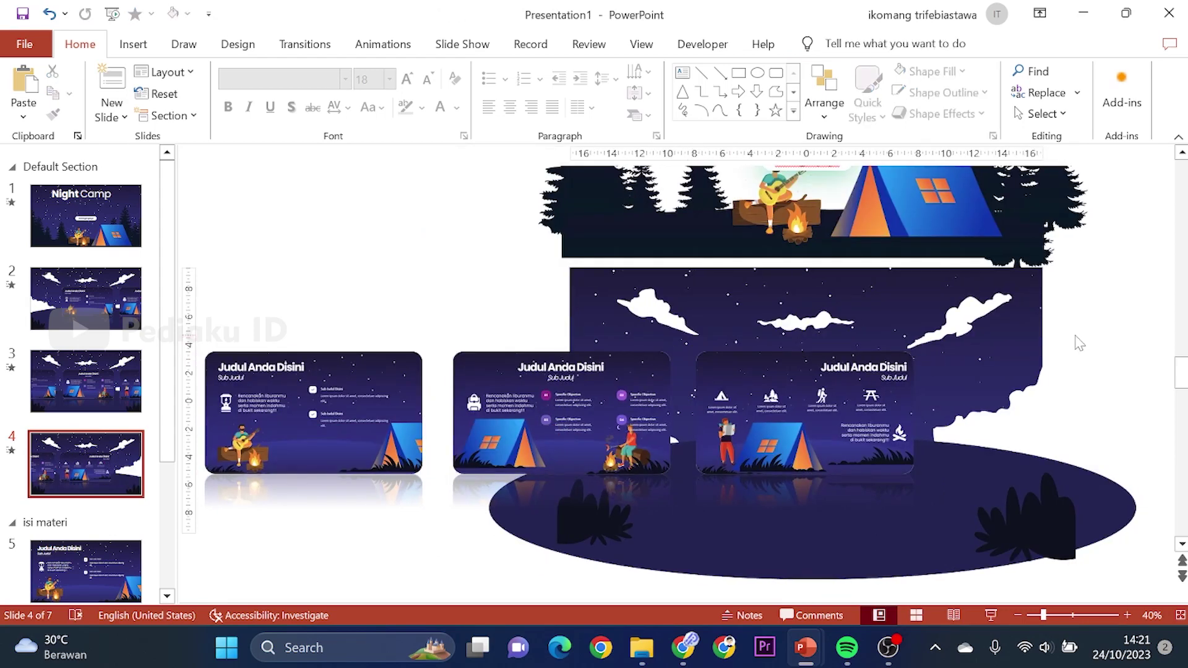
Step: Confirm the Morph transition on carousel slides 2–4, then return to the Night Camp title slide
left_click(83, 299)
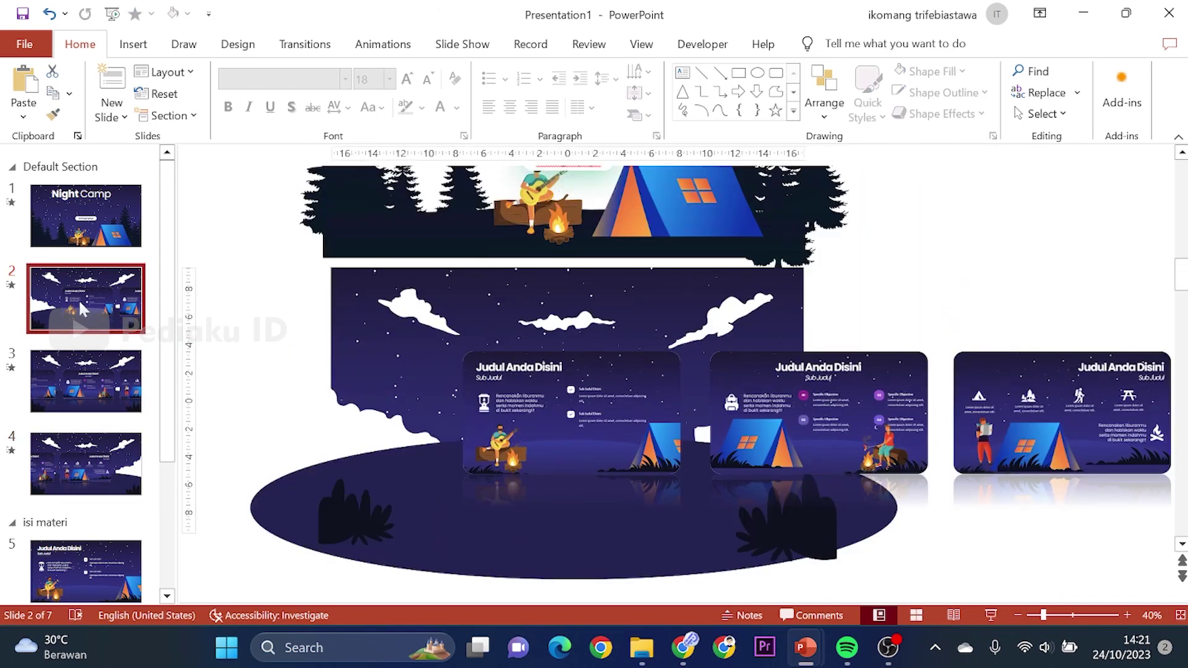
left_click(291, 49)
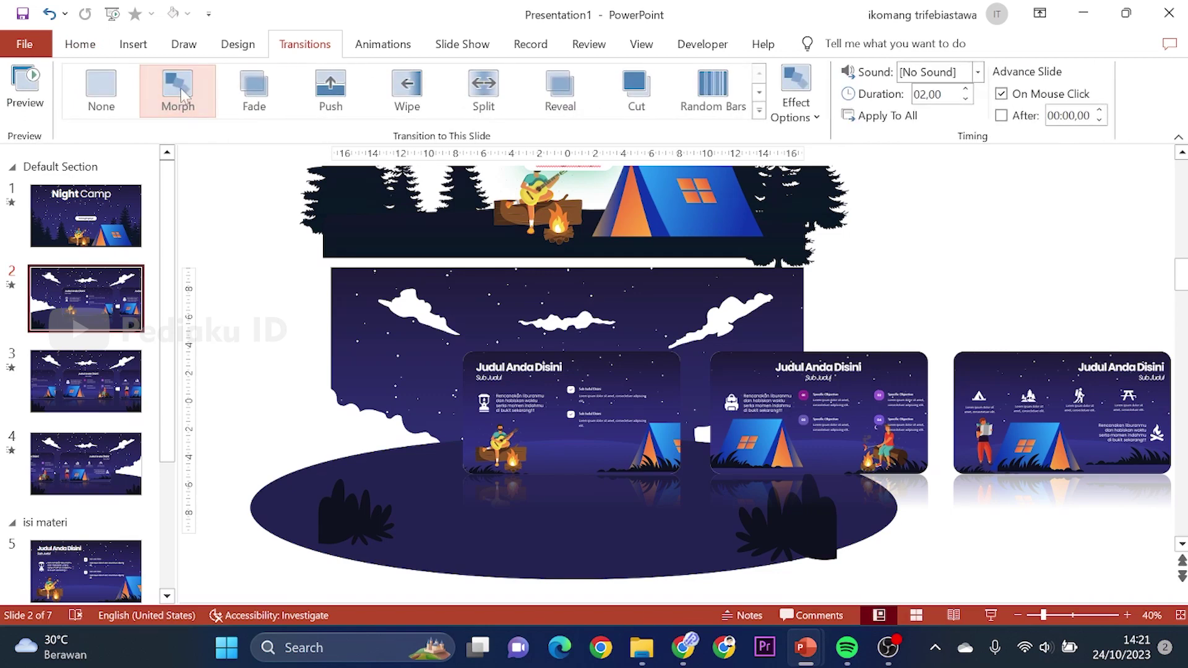
left_click(128, 372)
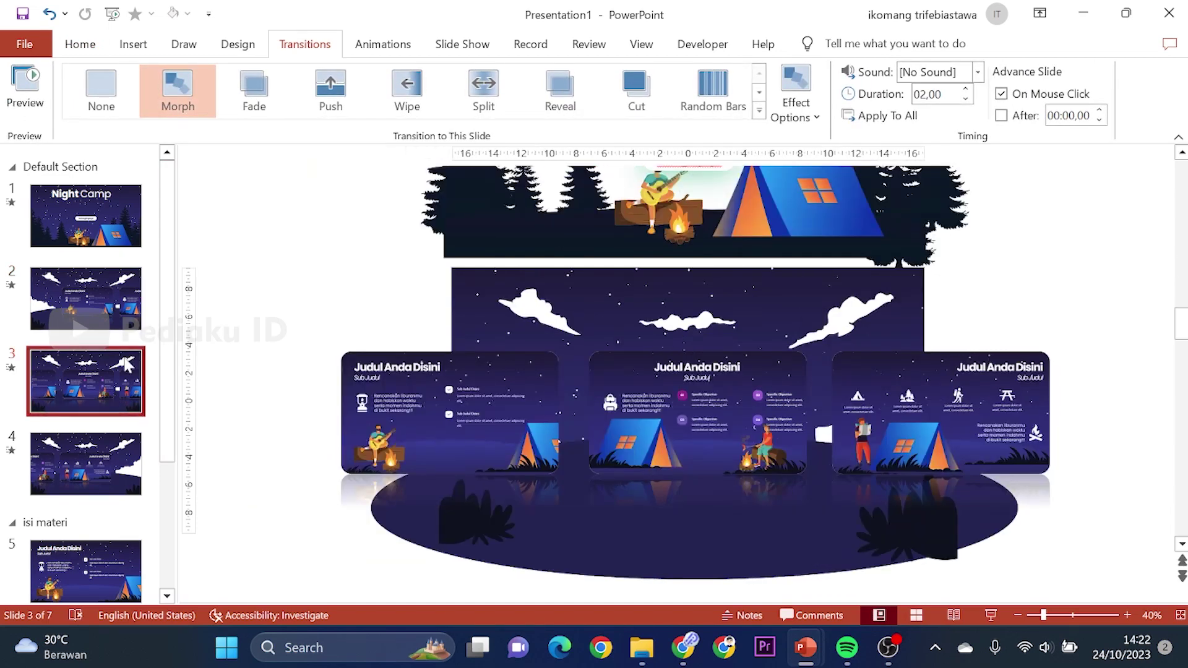
key("Down")
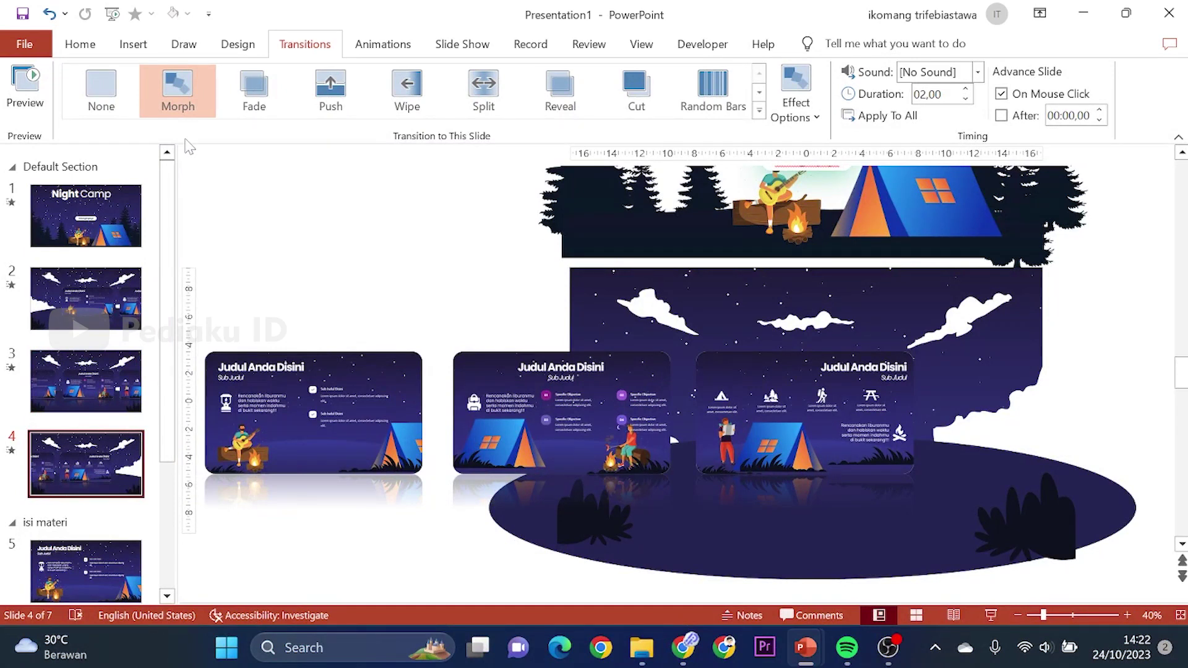
key("Up")
key("Up")
key("Up")
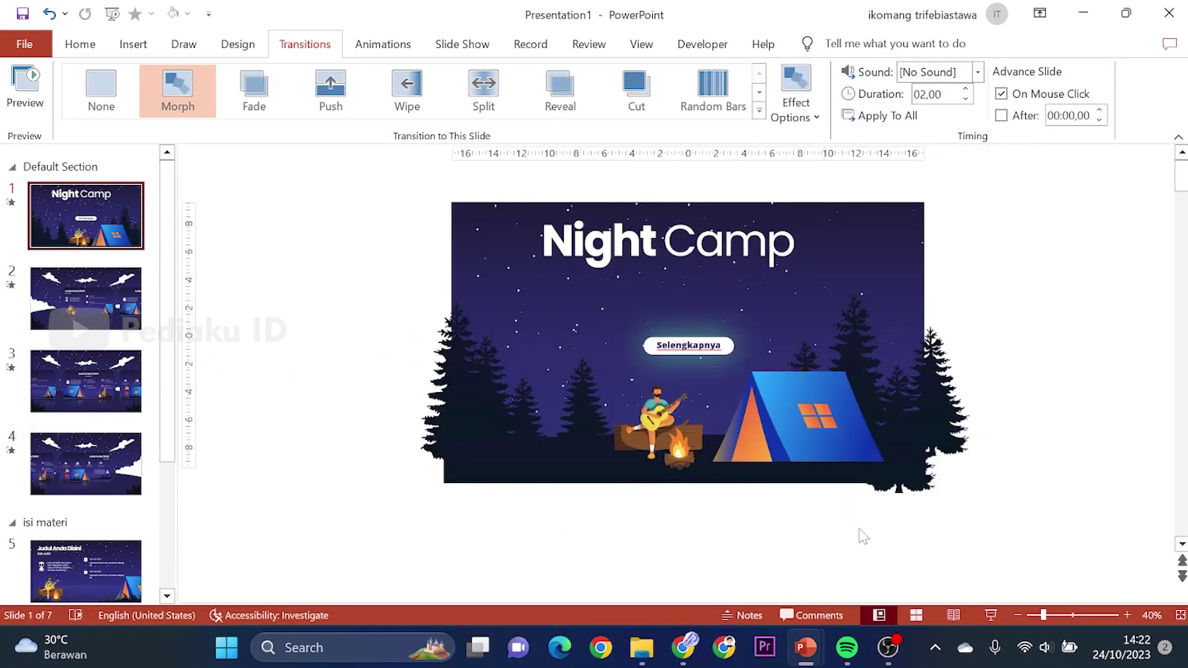
Step: Play the slideshow from the start, sliding the carousel and zooming into cards, including the tent card, and back
left_click(994, 611)
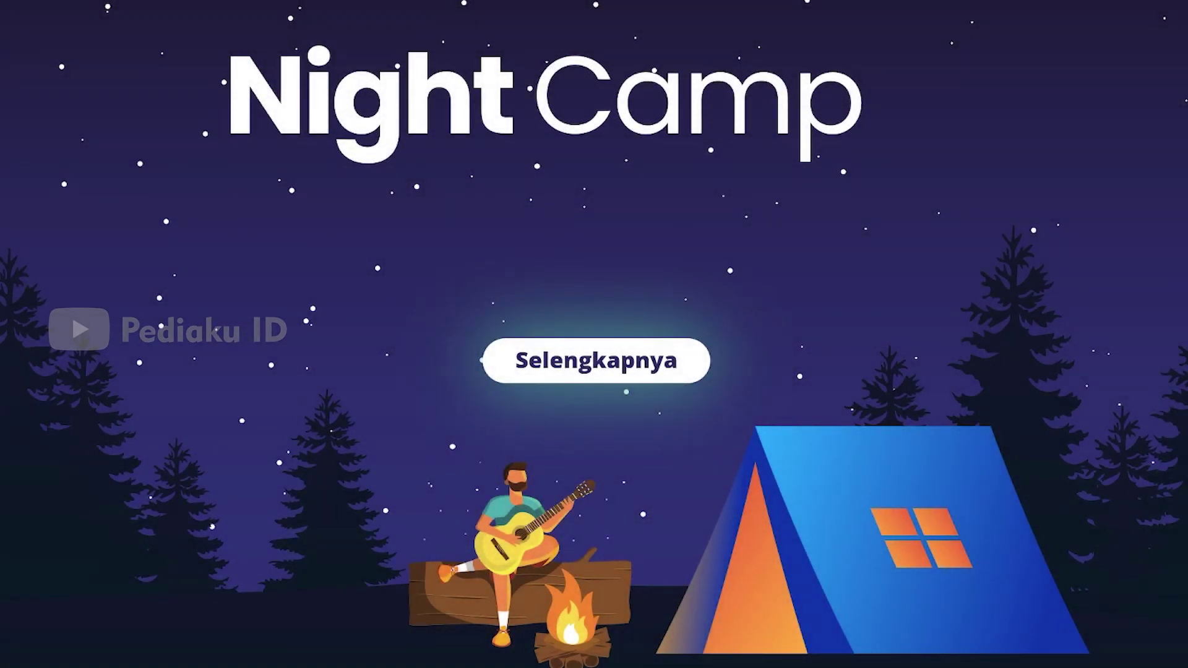
key("Right")
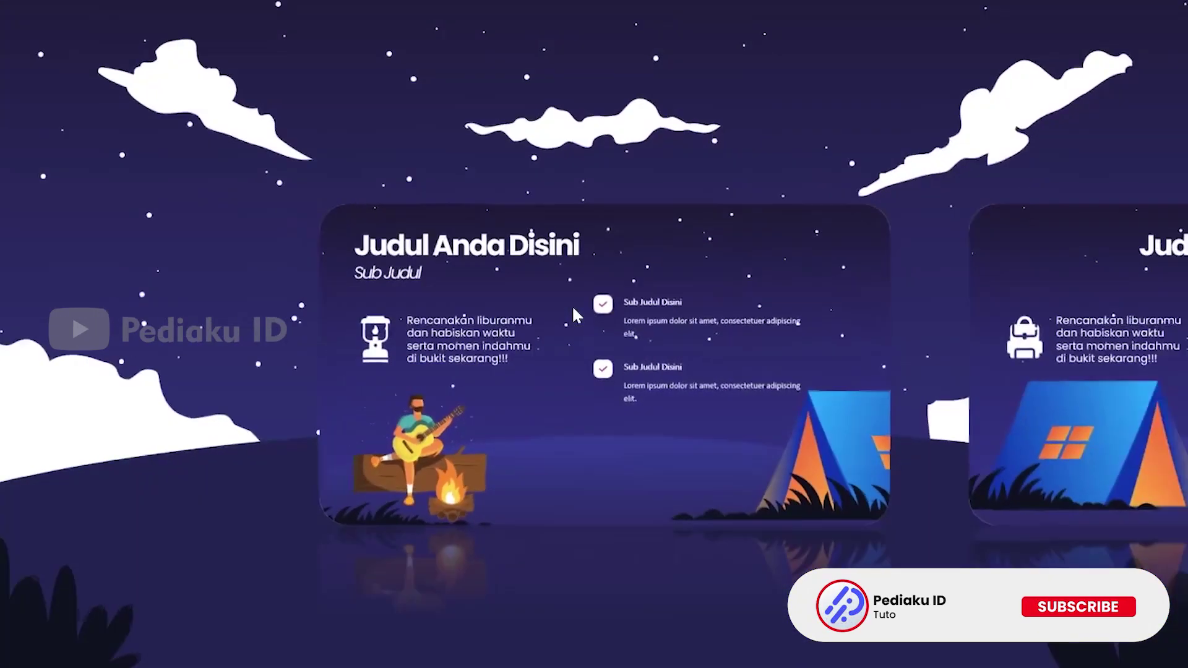
left_click(573, 308)
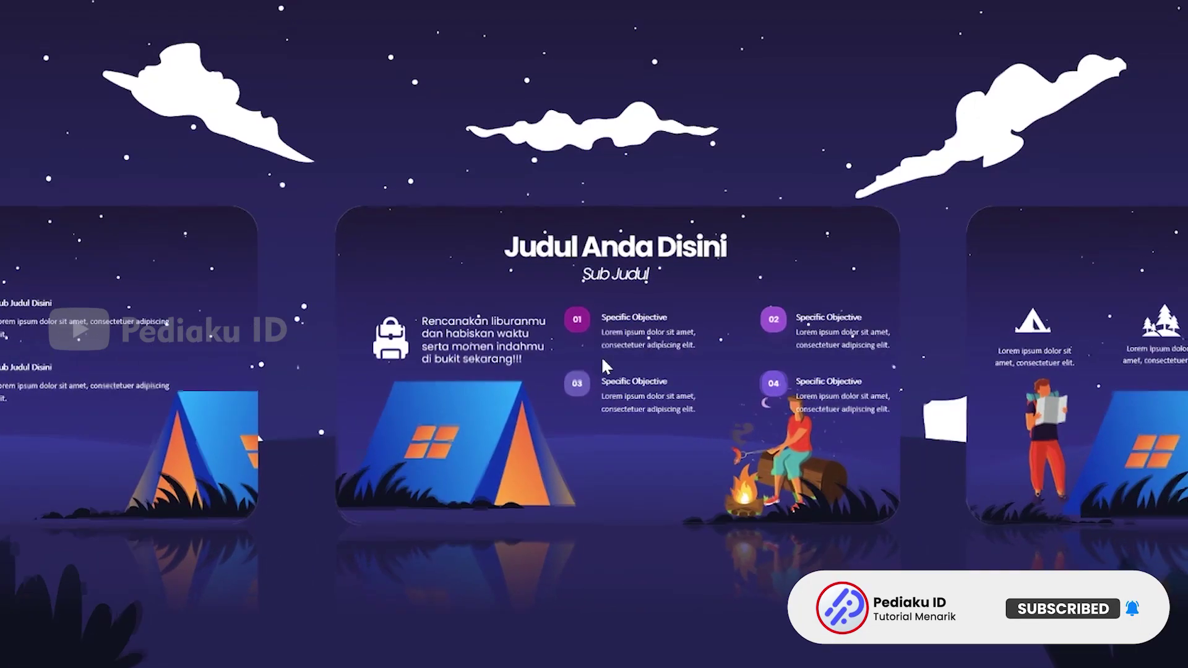
left_click(603, 364)
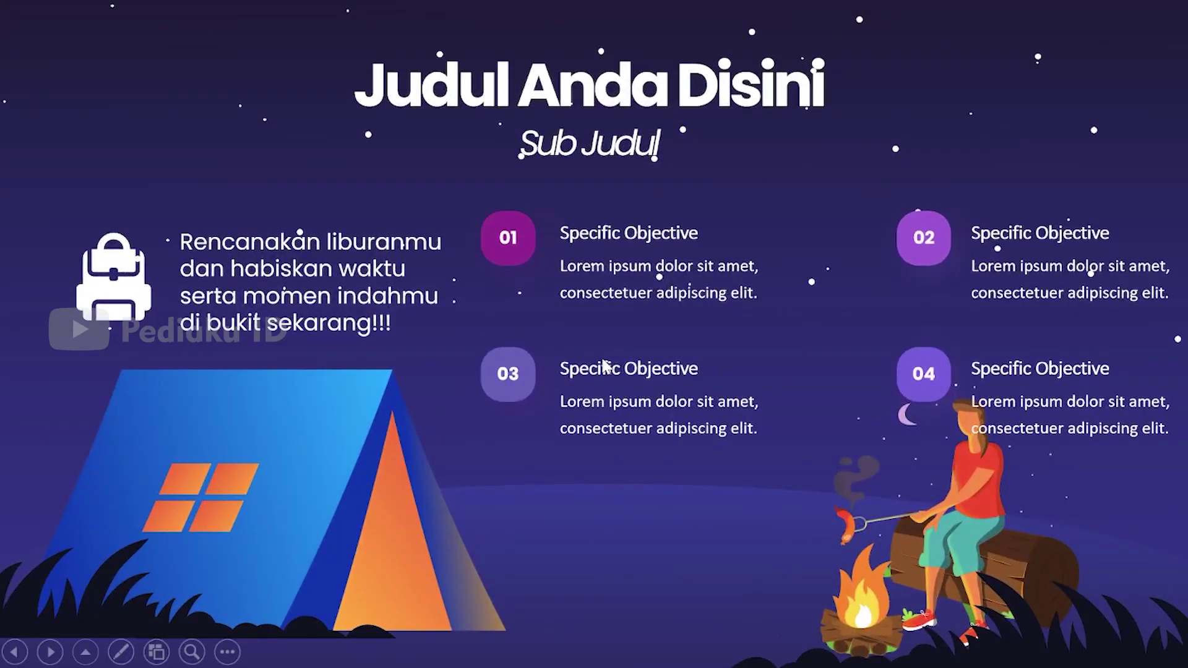
left_click(603, 365)
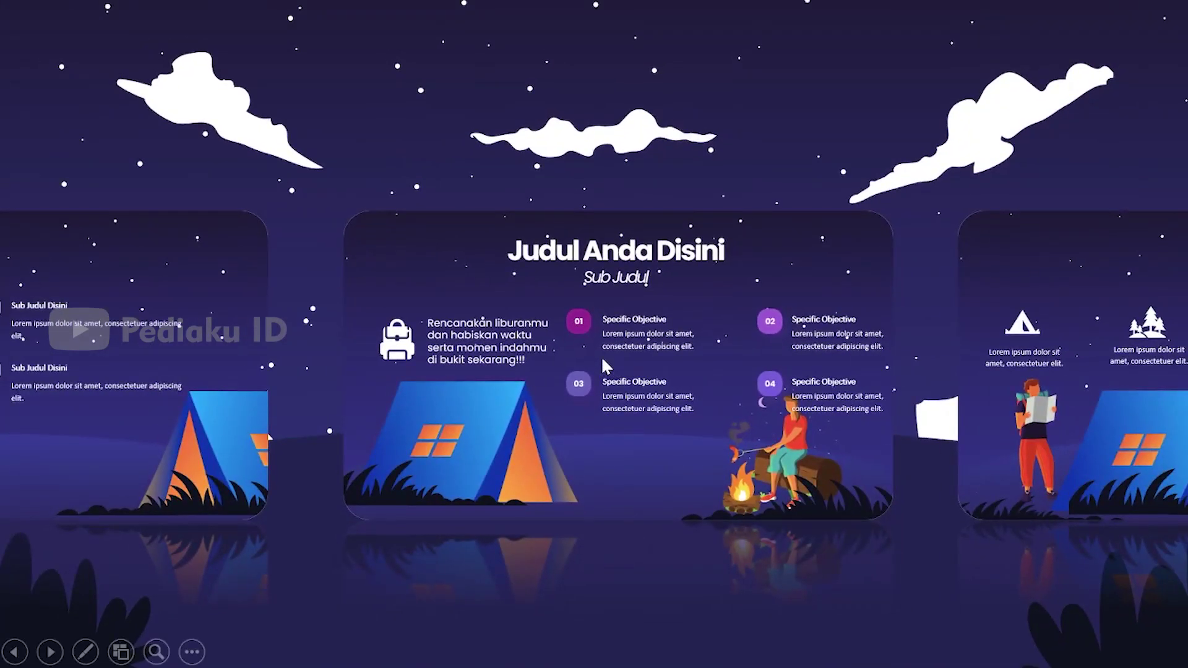
left_click(602, 361)
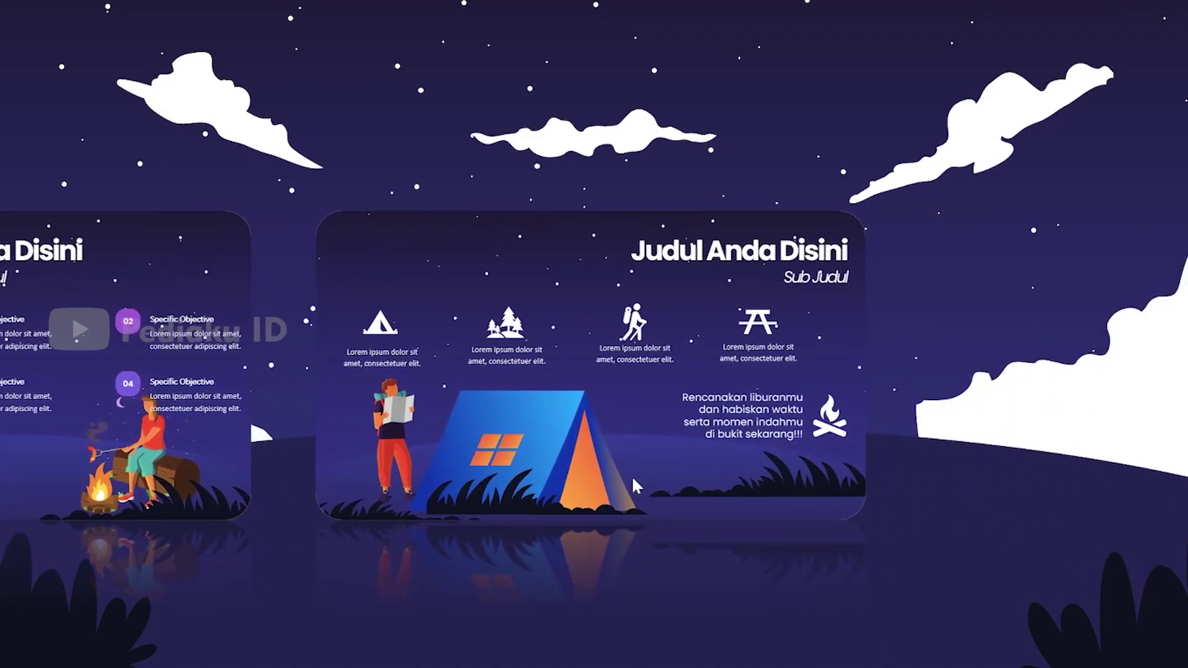
left_click(605, 282)
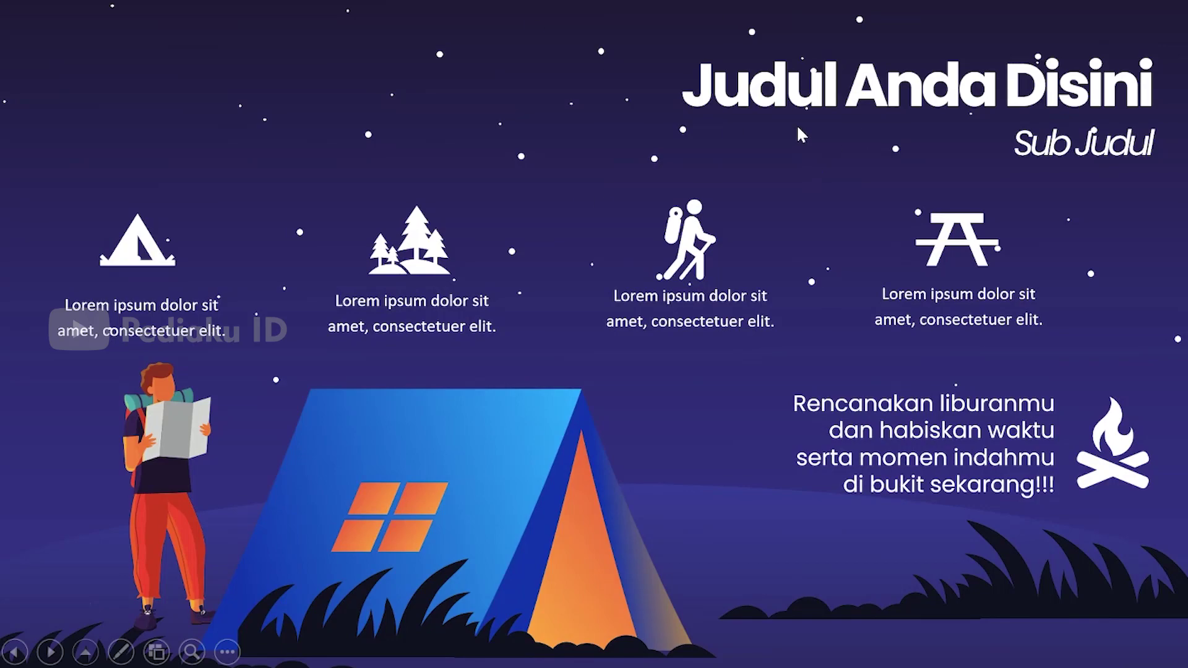
left_click(798, 128)
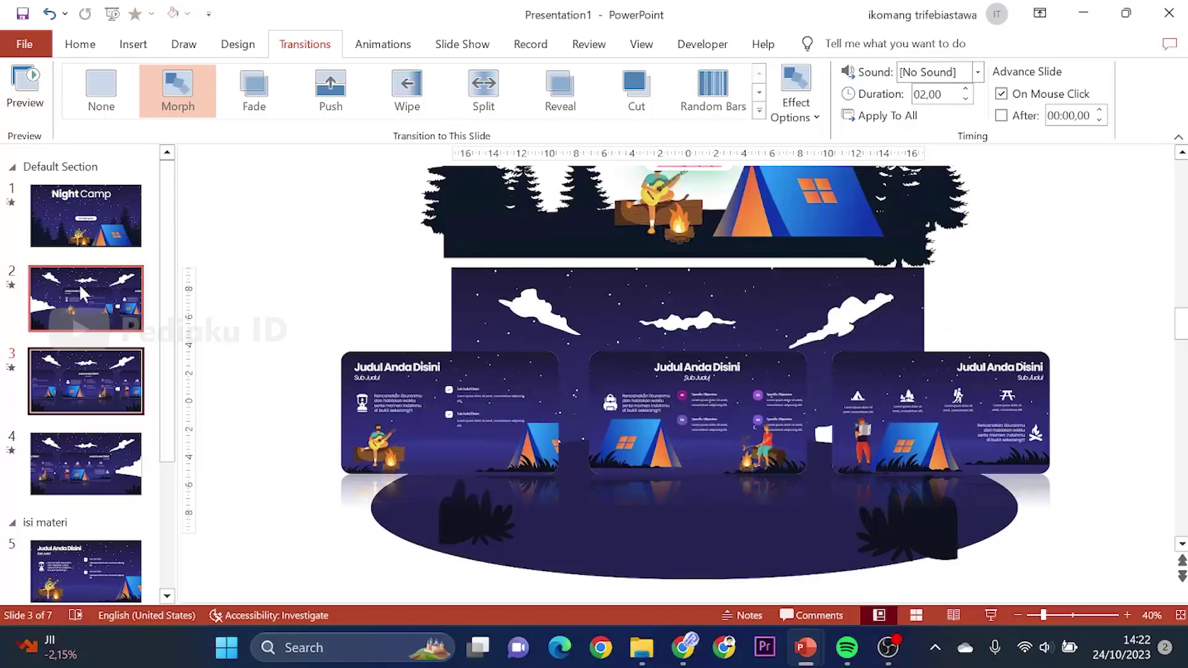
Step: Copy the Kembali button and navigation controls from slide 2 of the parallax camp morph file
left_click(79, 283)
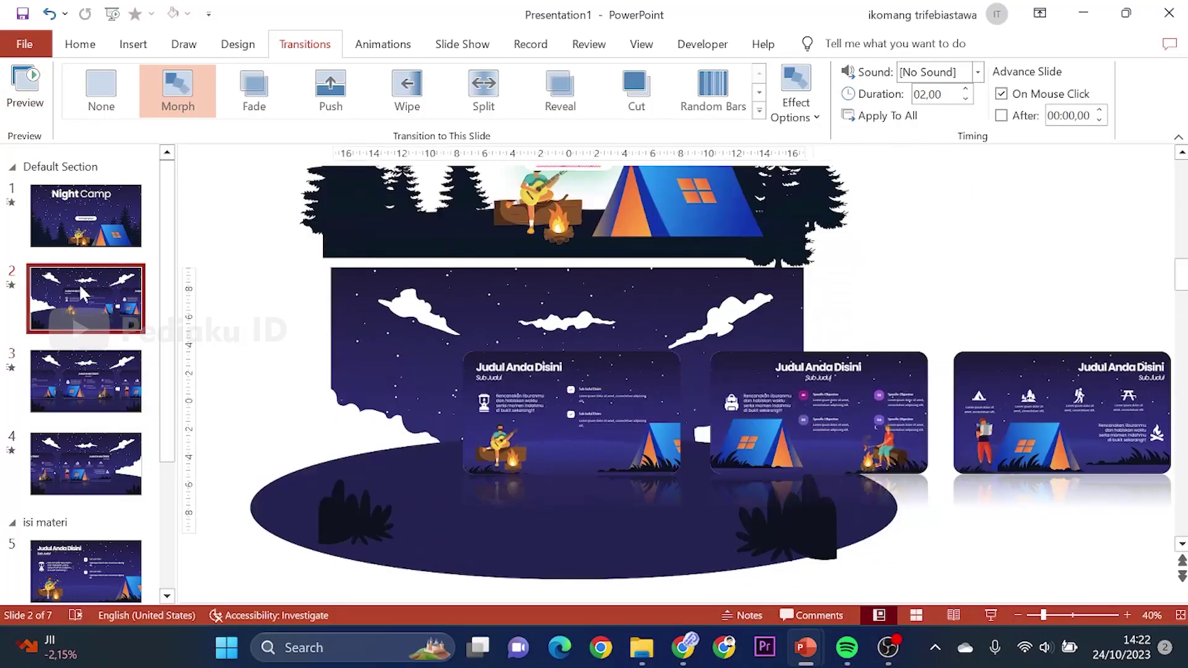
key("alt+Tab")
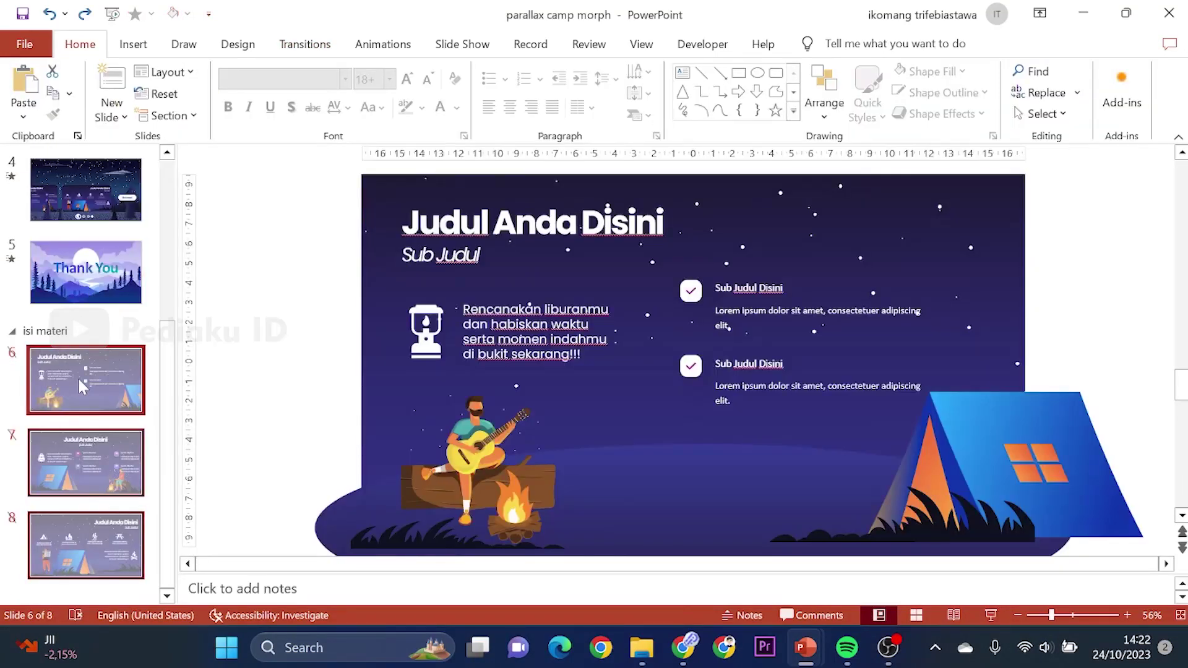
scroll(80, 279, "up", 2)
scroll(87, 290, "up", 2)
scroll(99, 303, "up", 2)
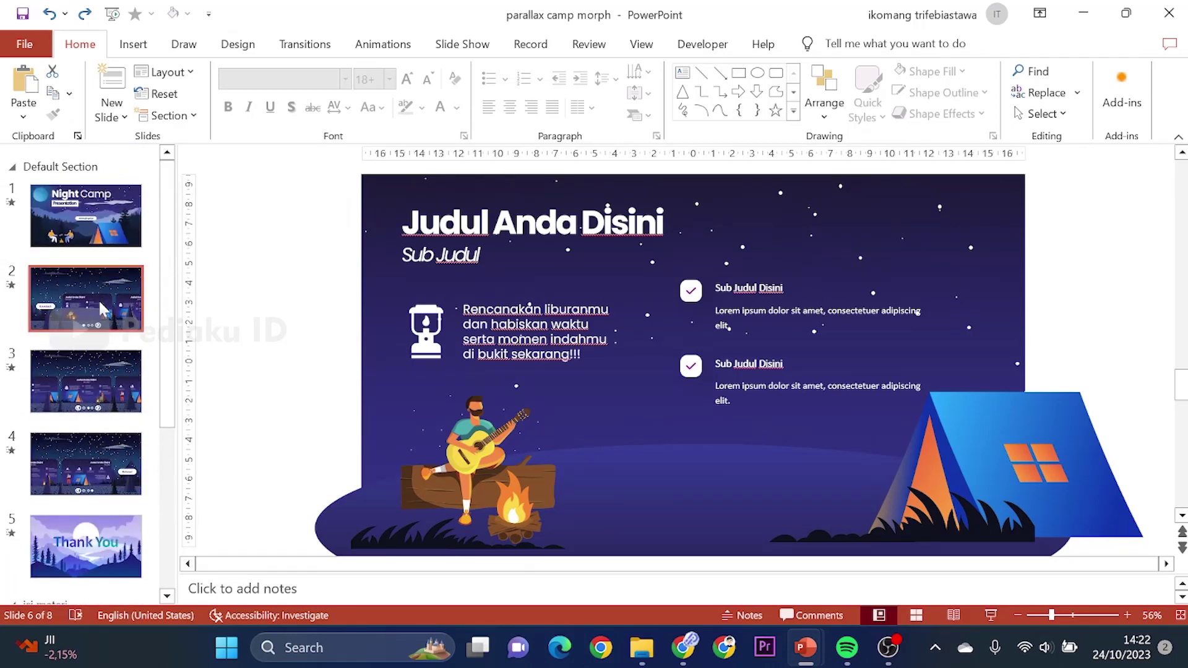
left_click(102, 308)
left_click(431, 415)
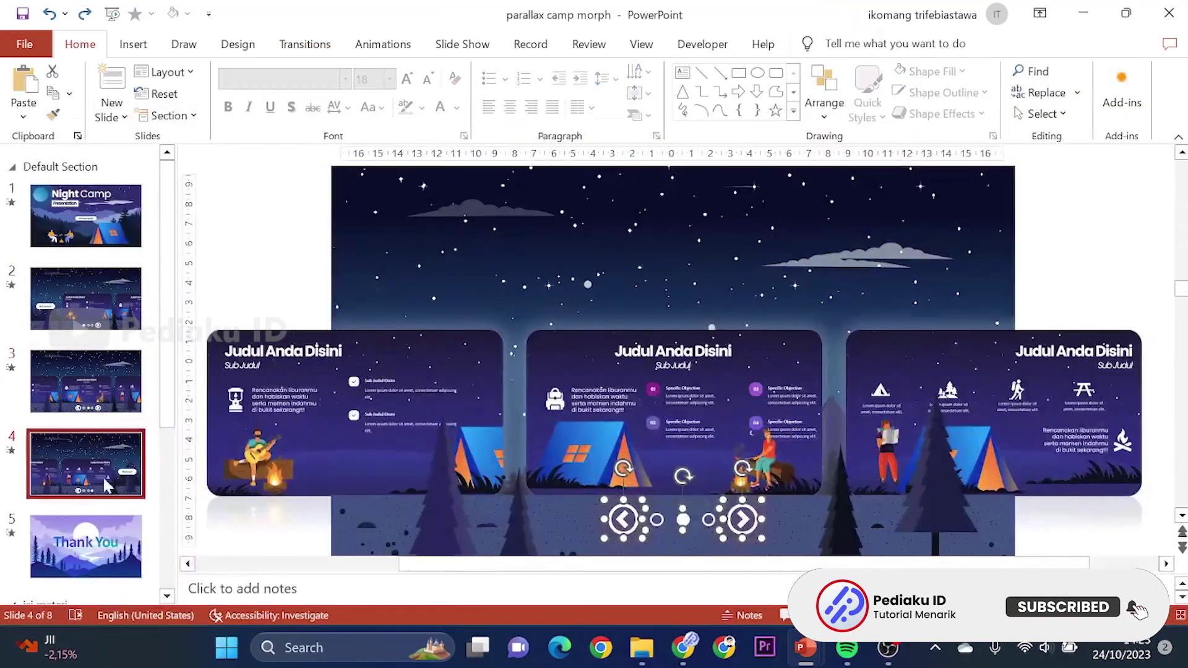
Step: Paste the navigation buttons into the new presentation and return to slide 2
key("ctrl+v")
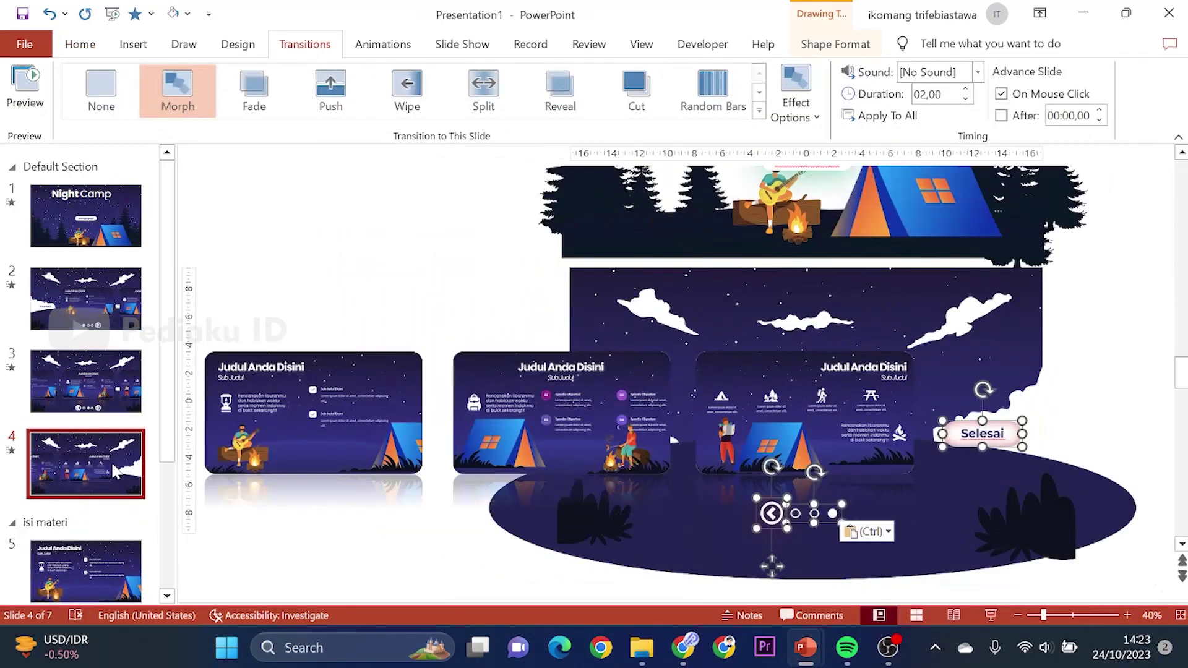
left_click(116, 311)
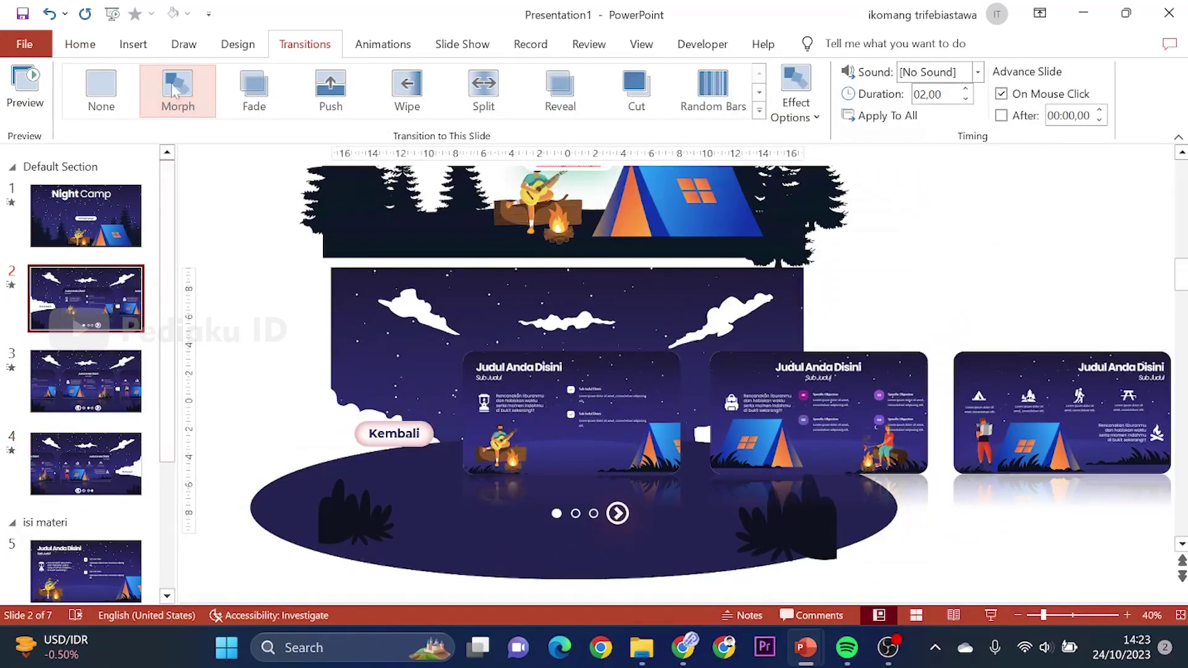
left_click(133, 44)
Step: Draw a small oval circle and place it under the first indicator dot
left_click(344, 103)
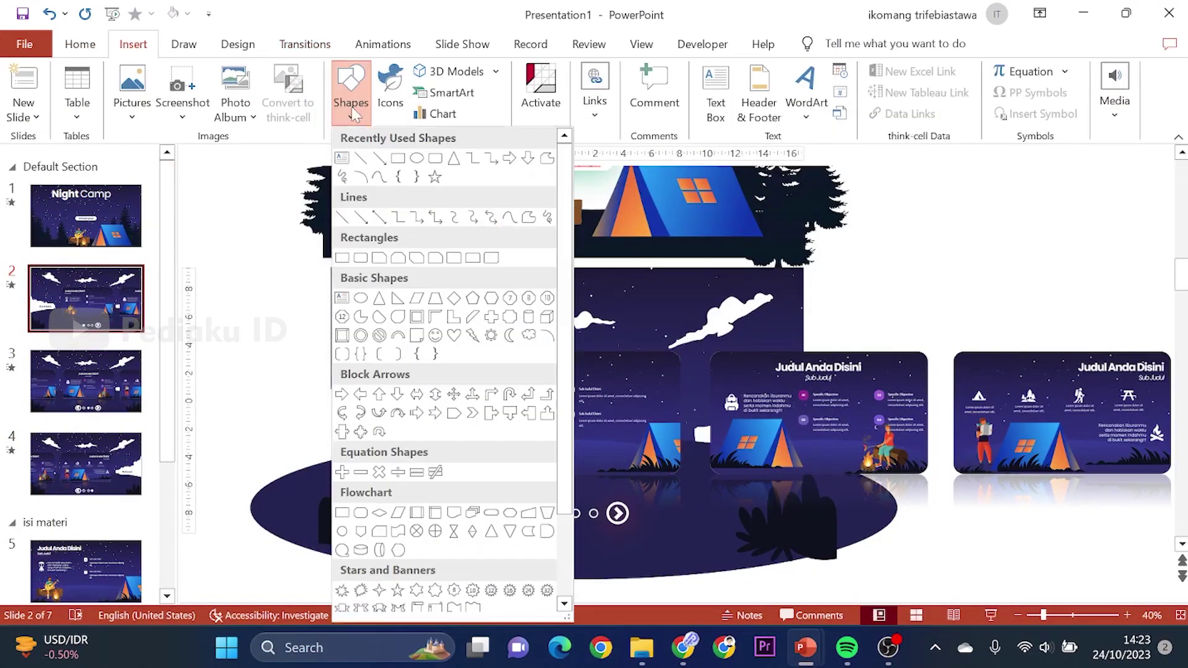
left_click(414, 163)
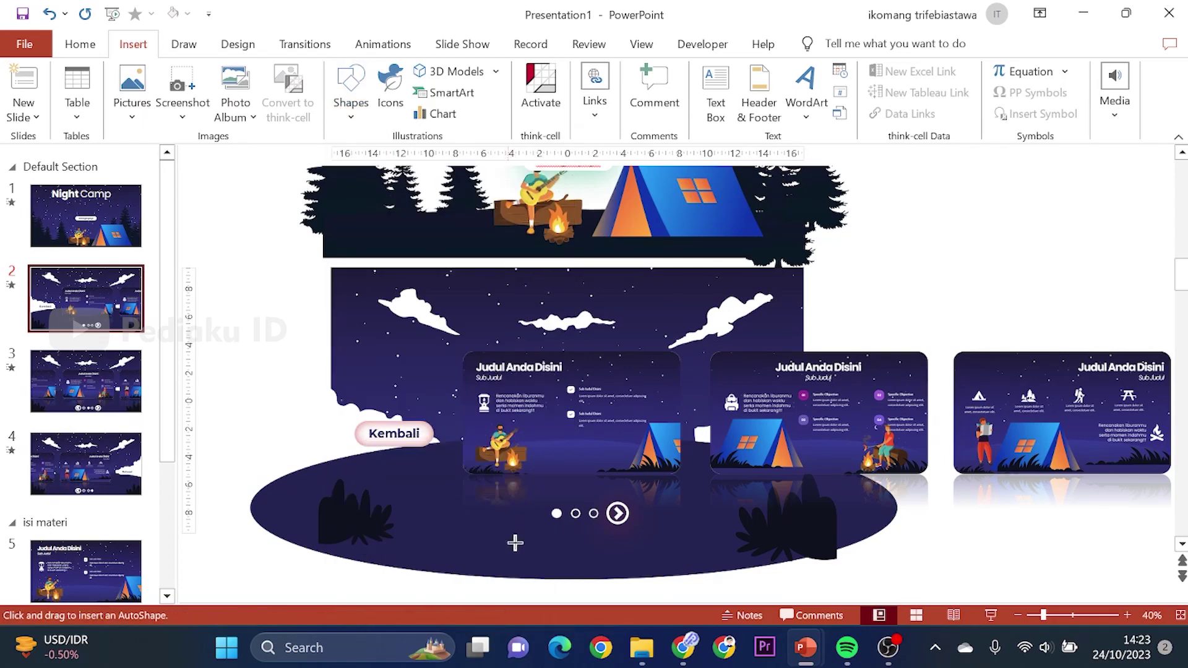
left_click_drag(534, 557, 524, 557)
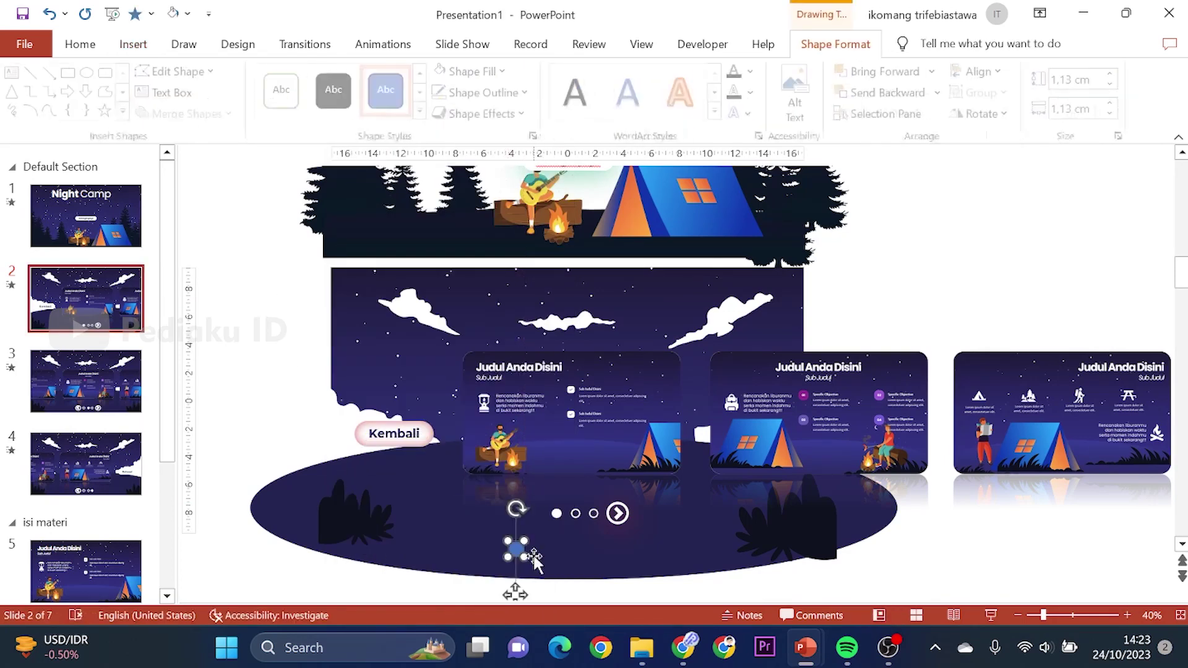
left_click(442, 71)
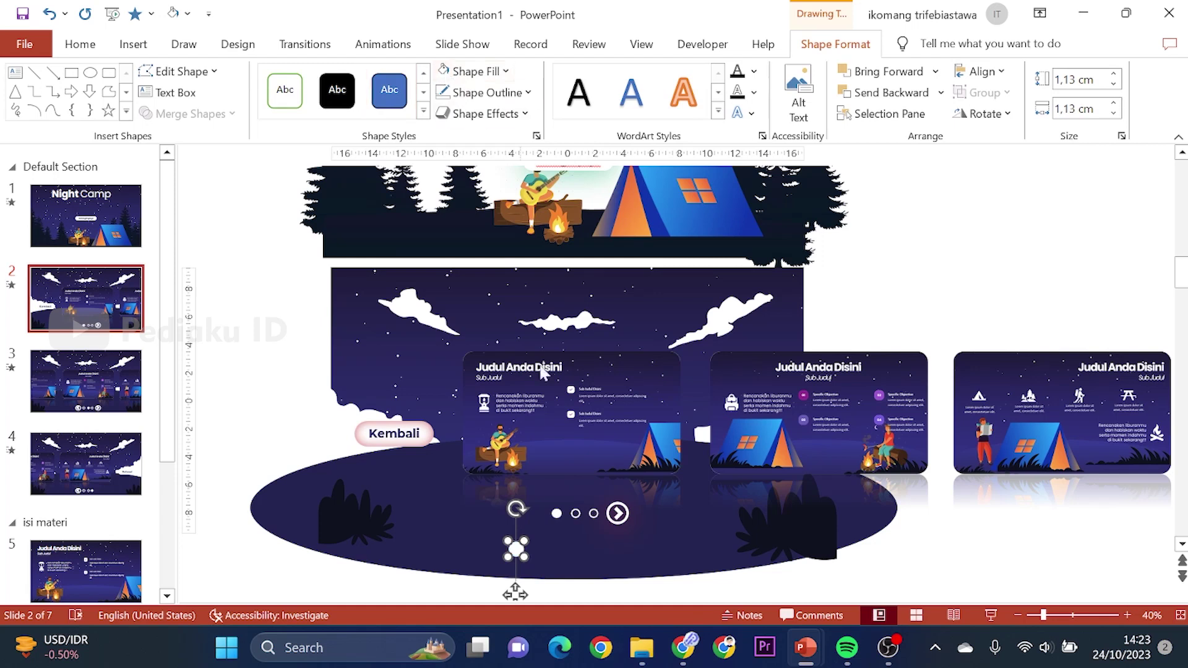
mouse_move(516, 594)
left_mouse_down()
mouse_move(570, 574)
mouse_move(562, 582)
left_mouse_up()
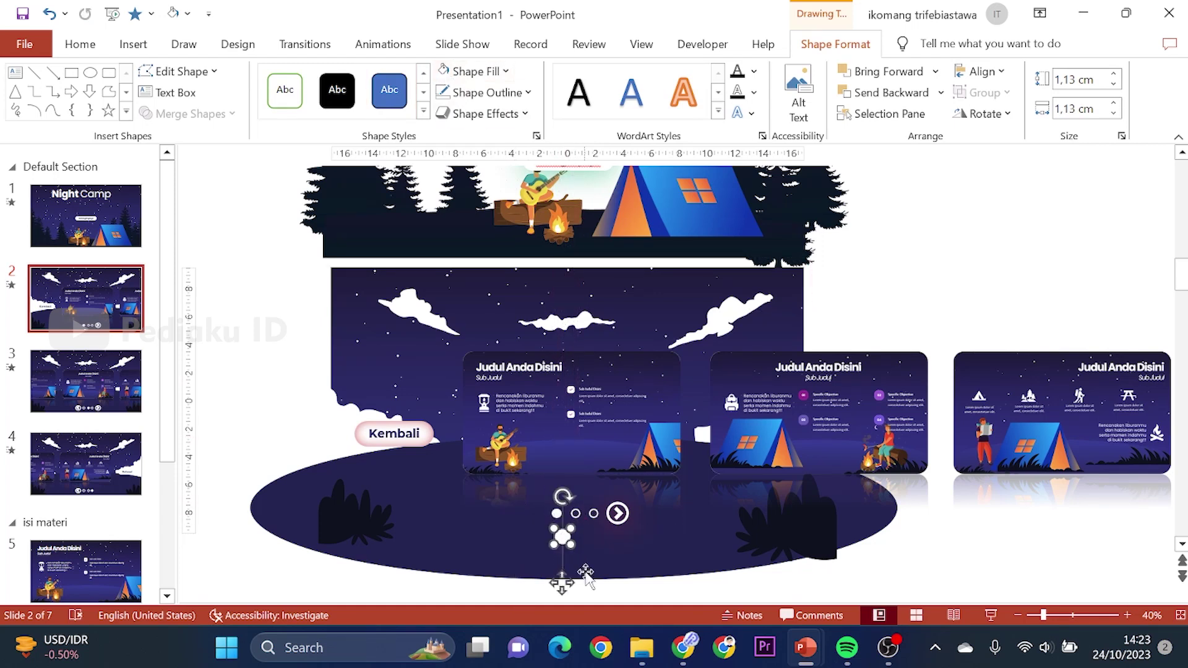
Step: Give the trial circle no fill and a thick white outline, then discard it
left_click(506, 71)
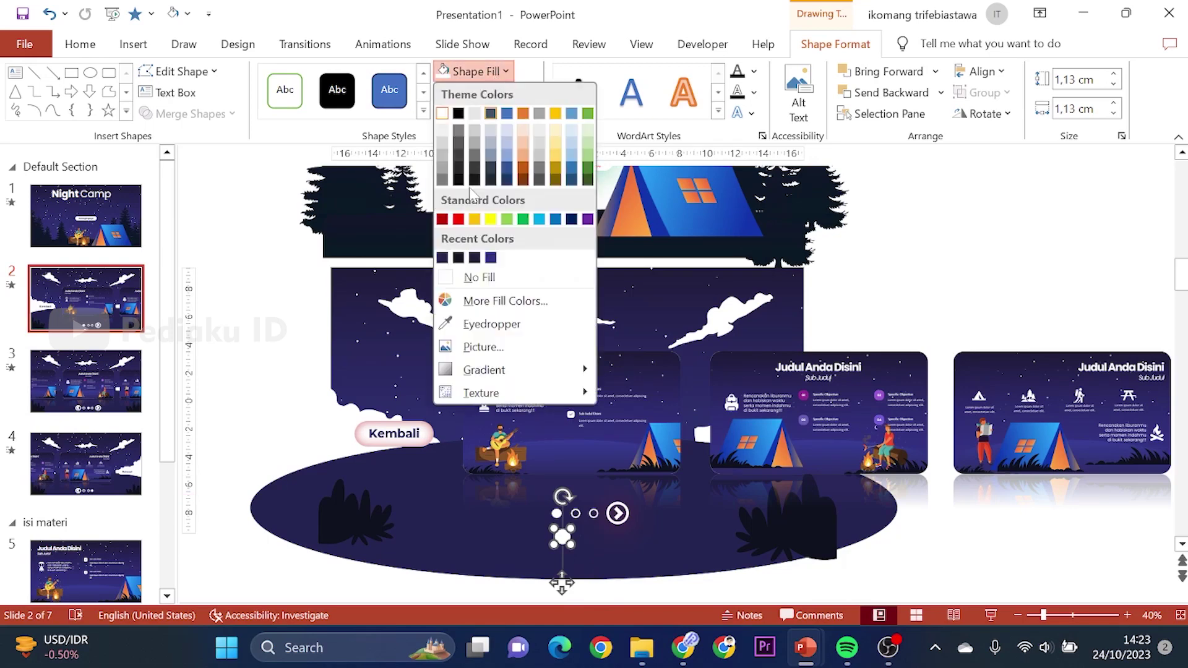
left_click(489, 276)
left_click(480, 92)
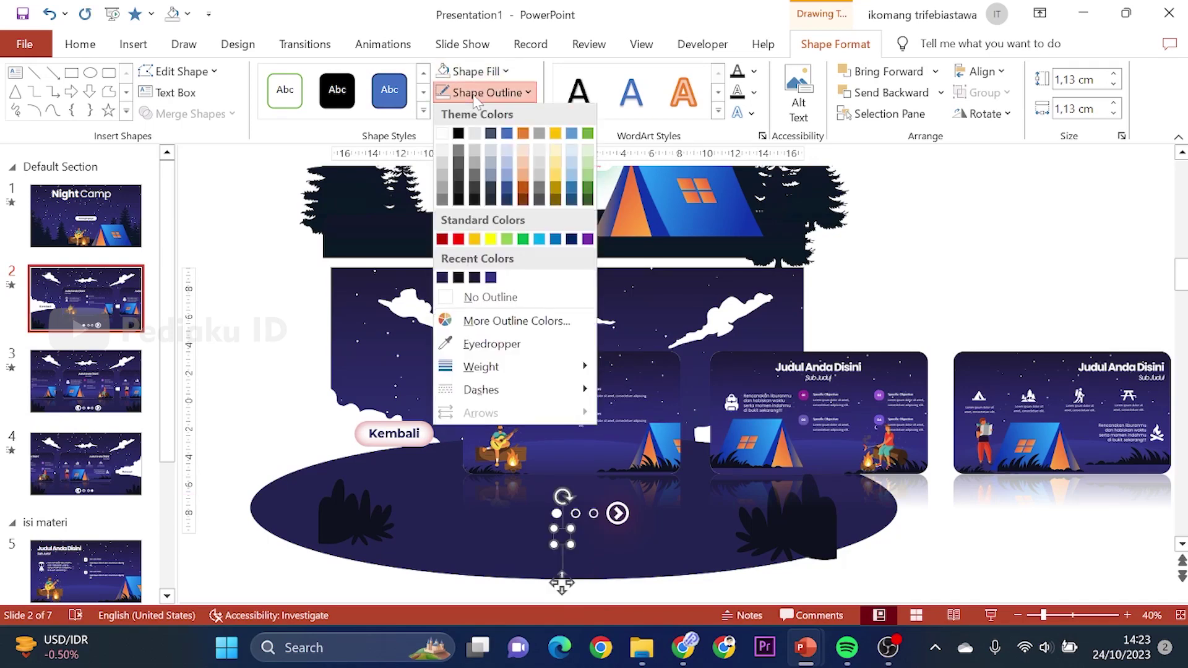
left_click(442, 134)
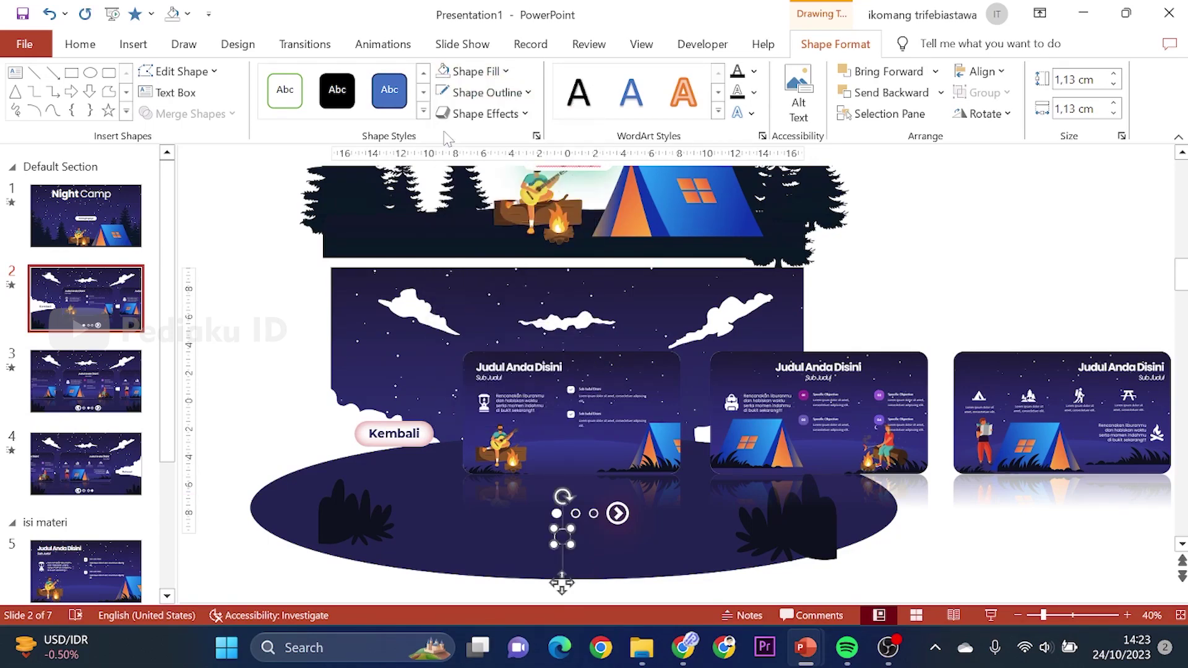
left_click(486, 93)
mouse_move(512, 367)
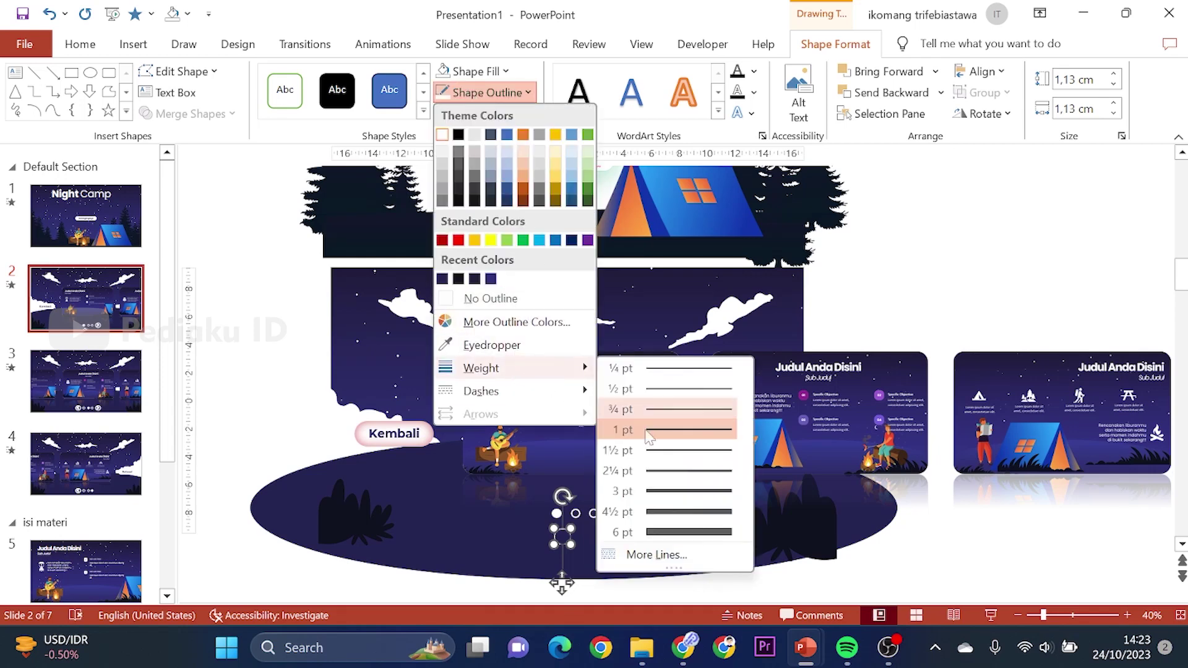
left_click(673, 472)
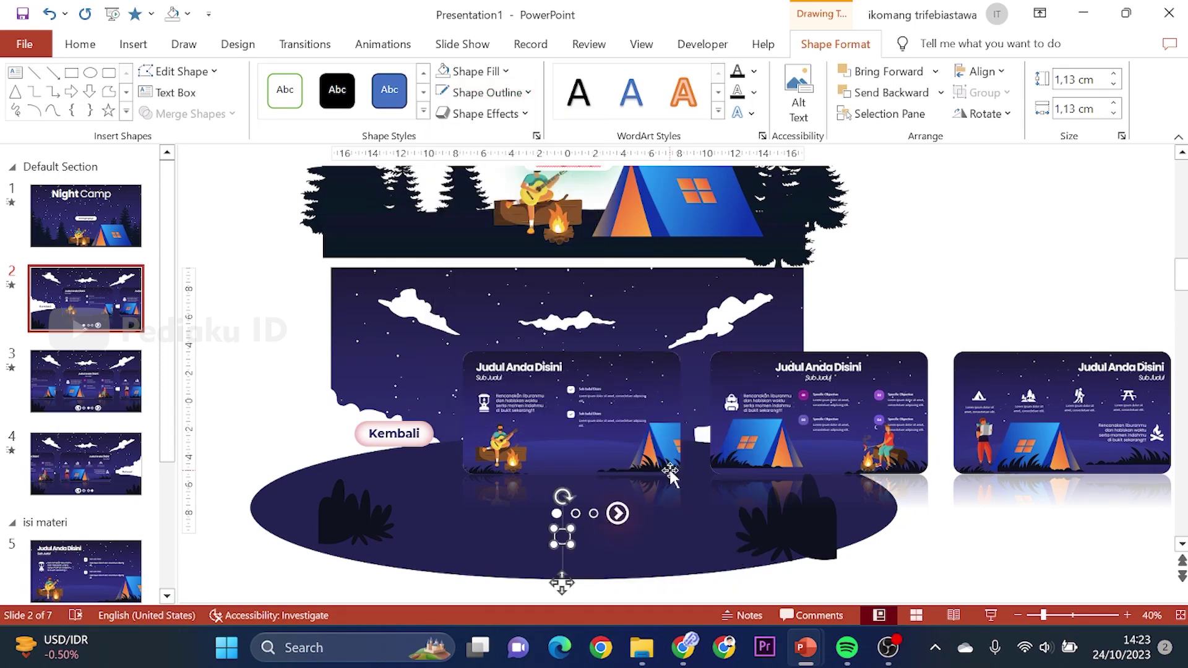
key("Escape")
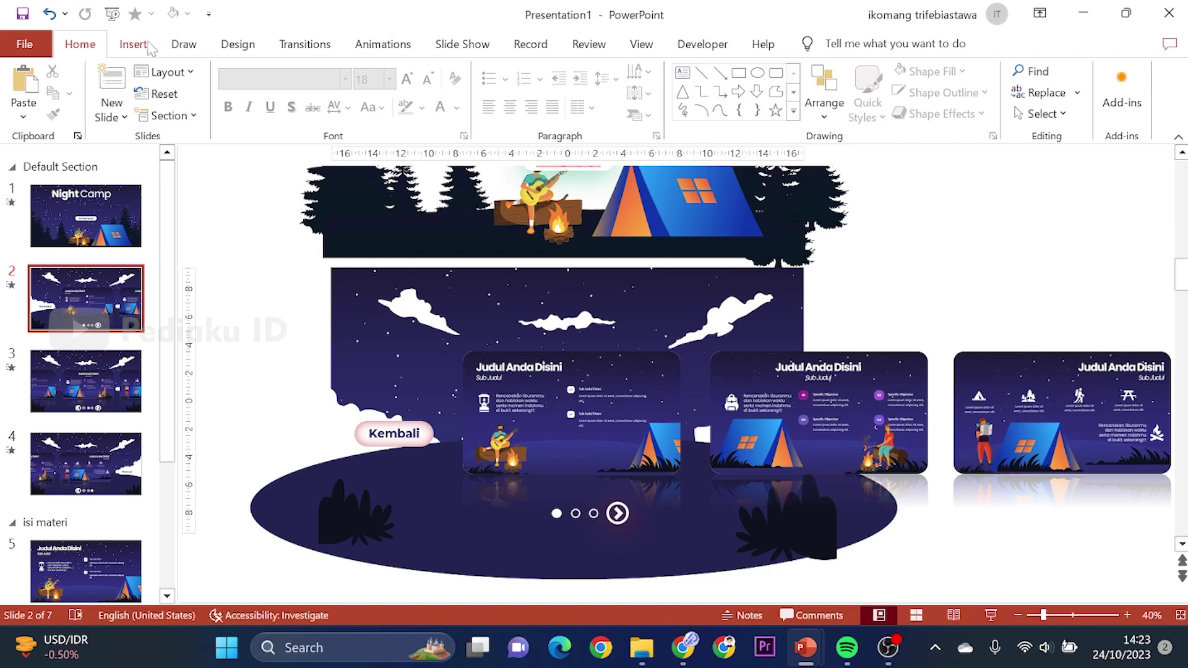
left_click(133, 44)
left_click(349, 90)
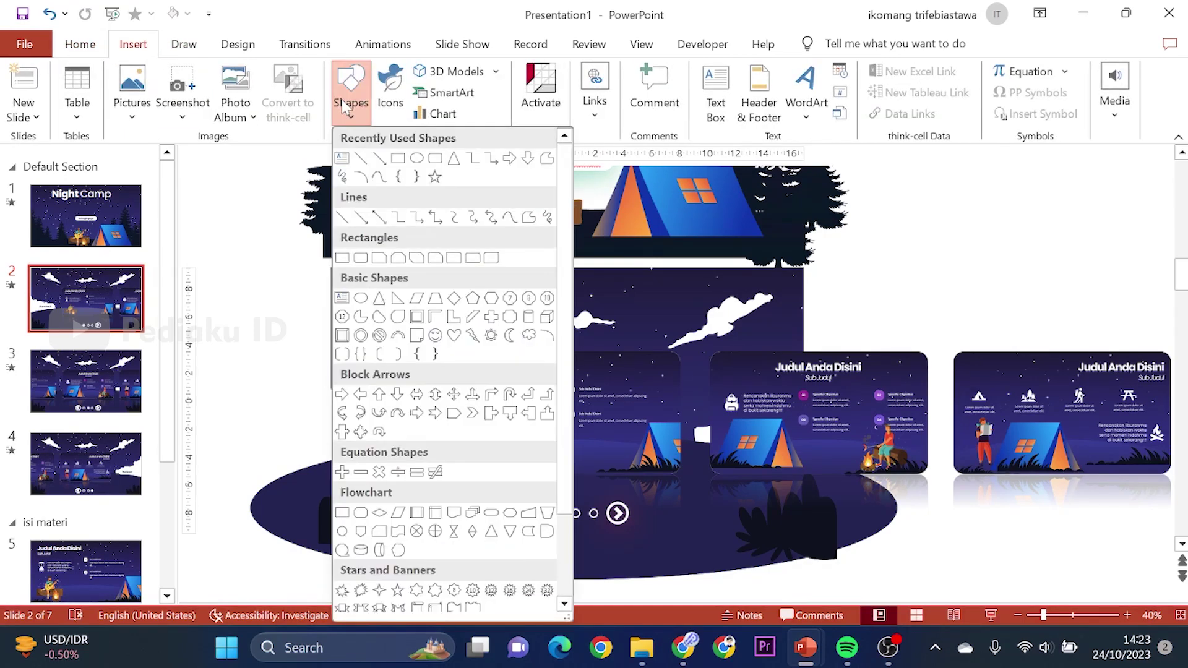
left_click(435, 299)
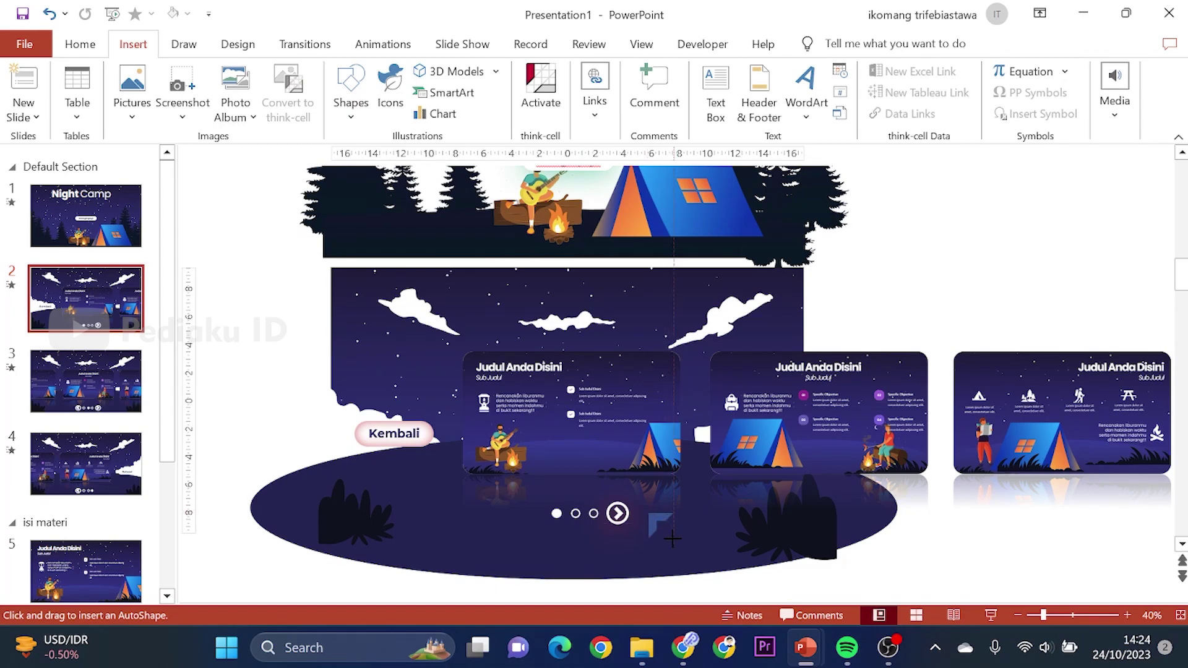
left_click_drag(670, 538, 670, 539)
mouse_move(661, 489)
left_mouse_down()
mouse_move(711, 552)
mouse_move(708, 572)
left_mouse_up()
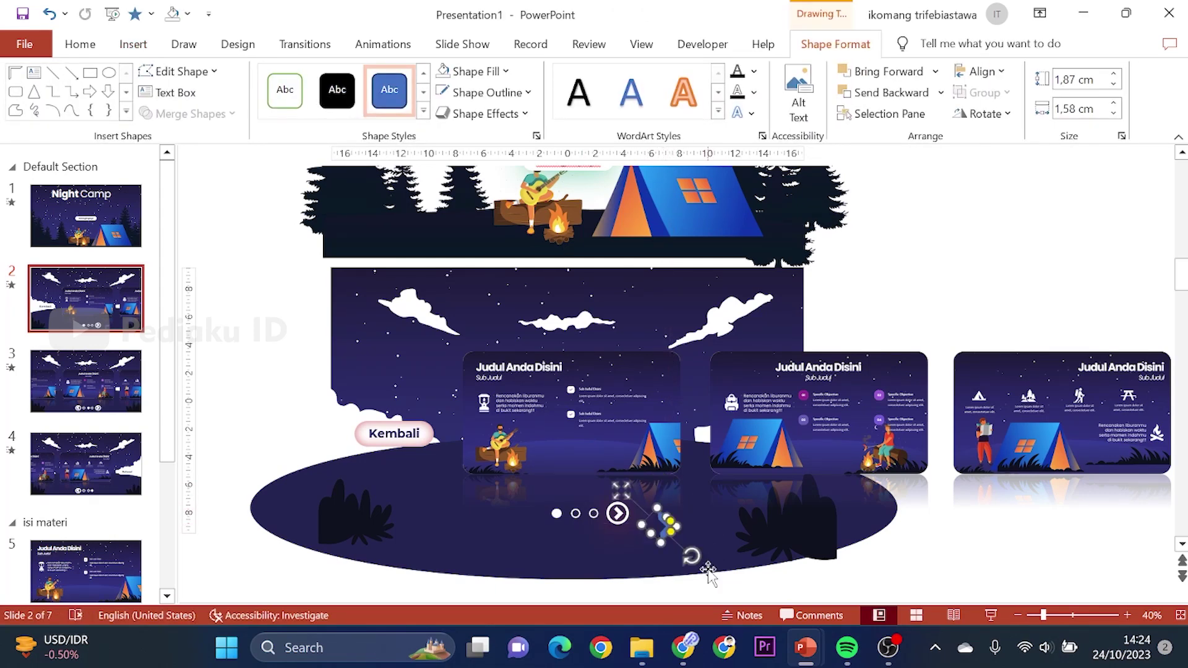
key("Delete")
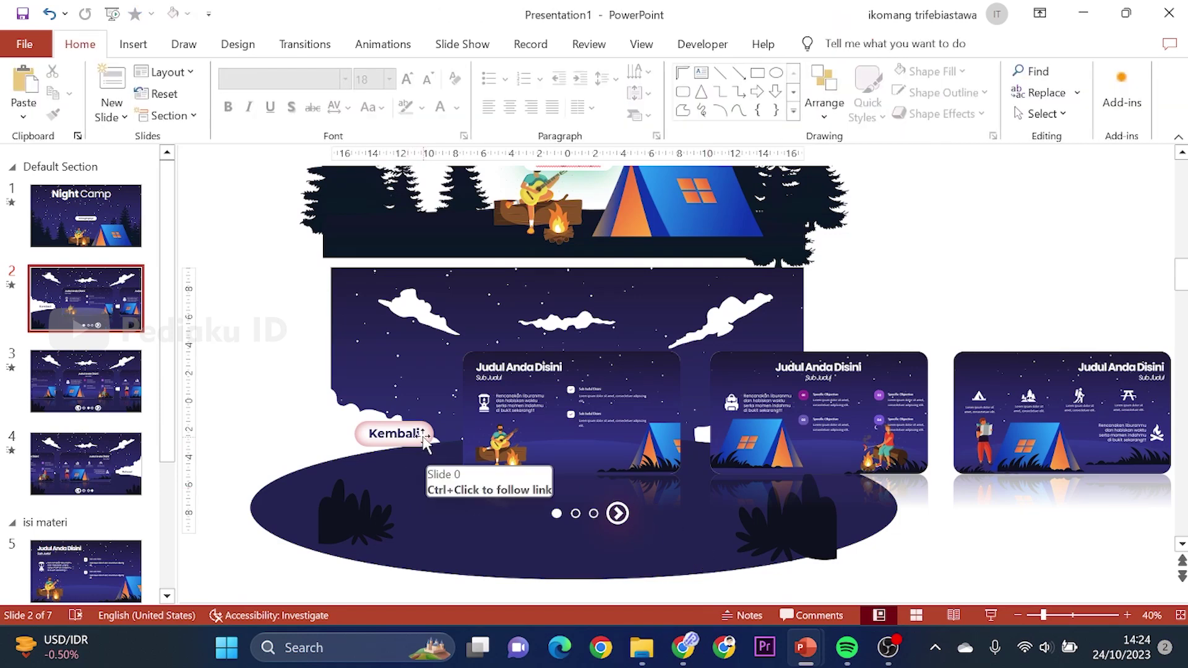
left_click(617, 514)
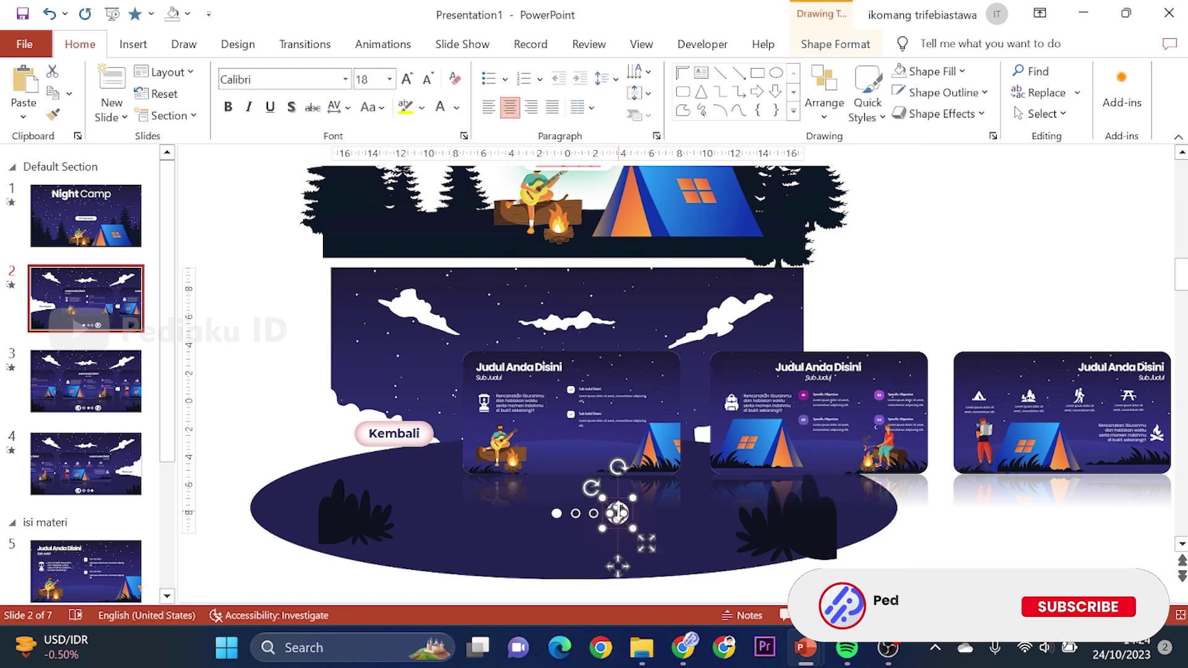
left_click(1022, 336)
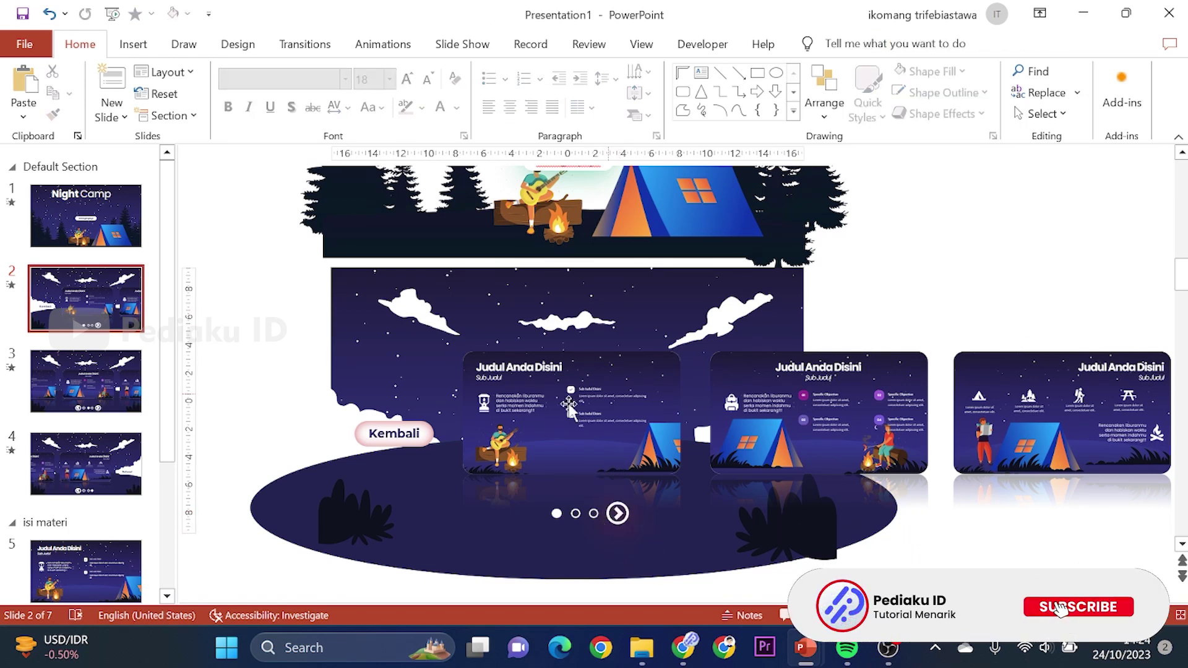
left_click(592, 519)
left_click(619, 515)
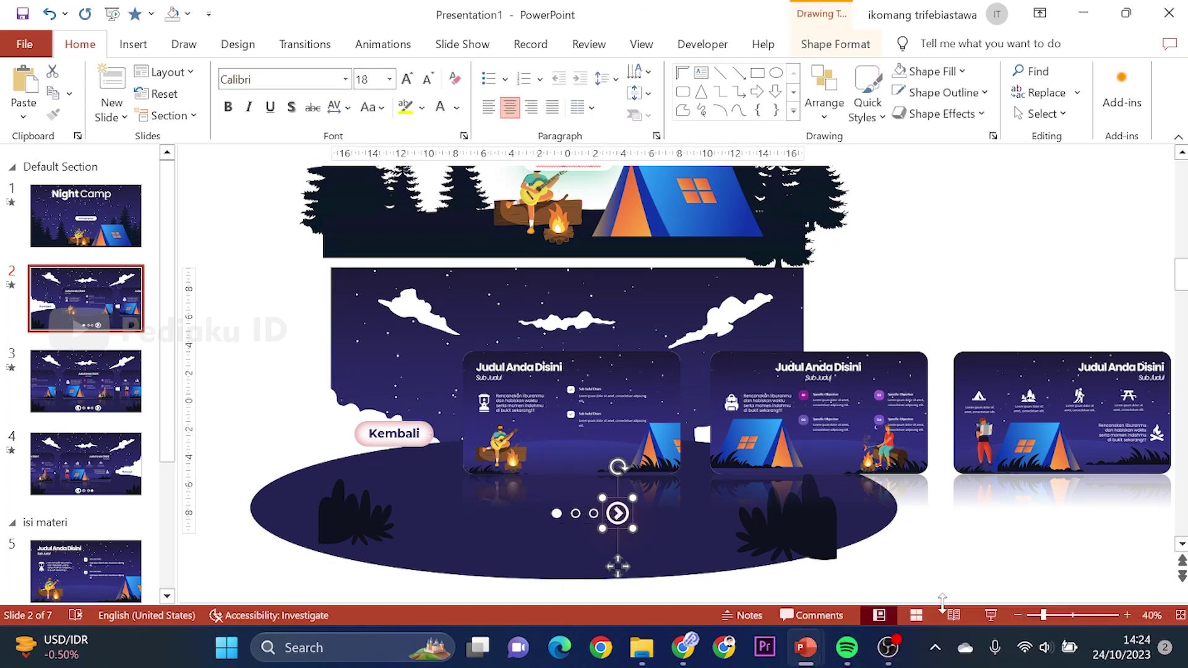
left_click(1127, 615)
left_click(1128, 615)
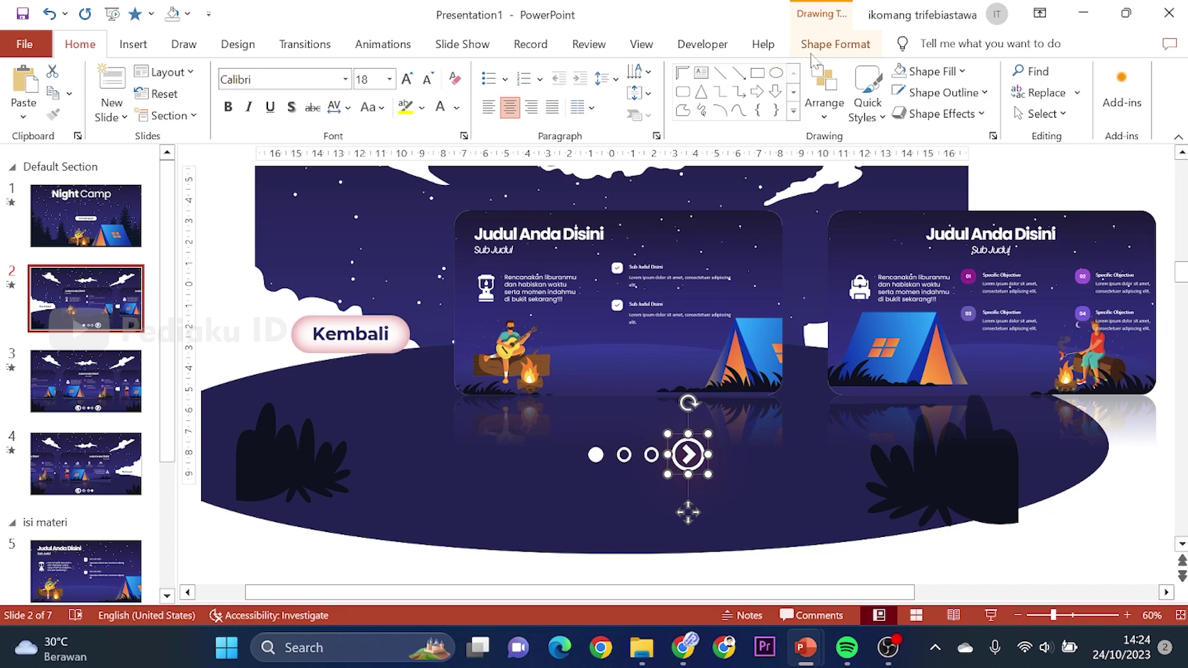
Step: Add an action that hyperlinks the arrow button to the Next Slide
left_click(135, 45)
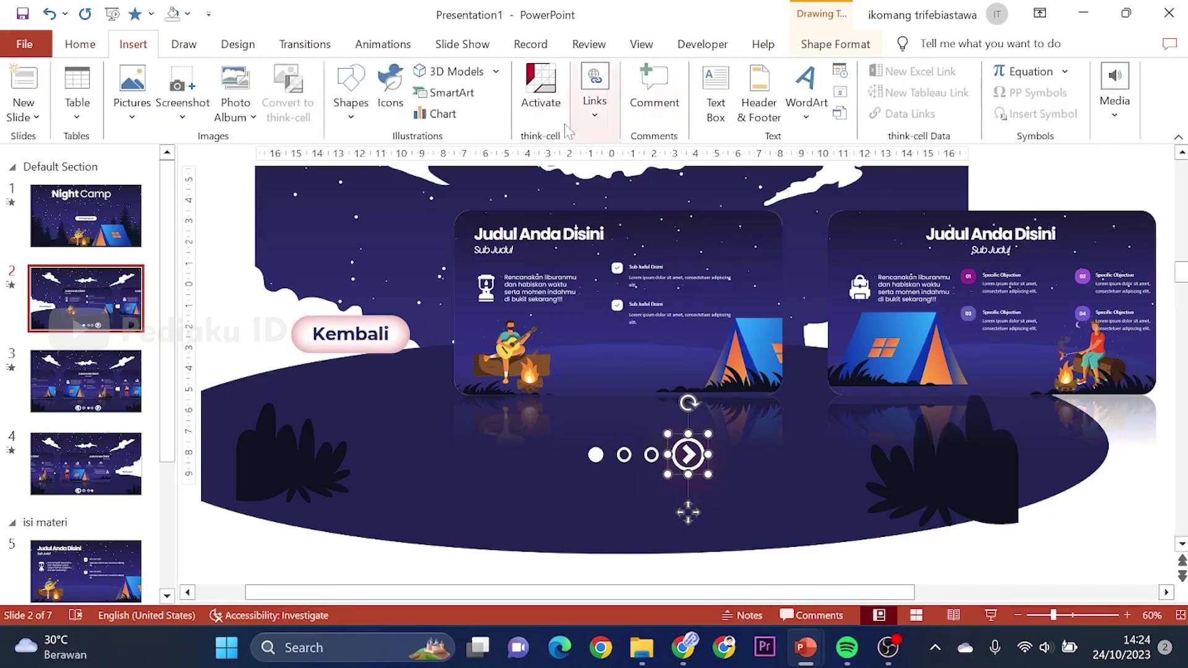
left_click(595, 114)
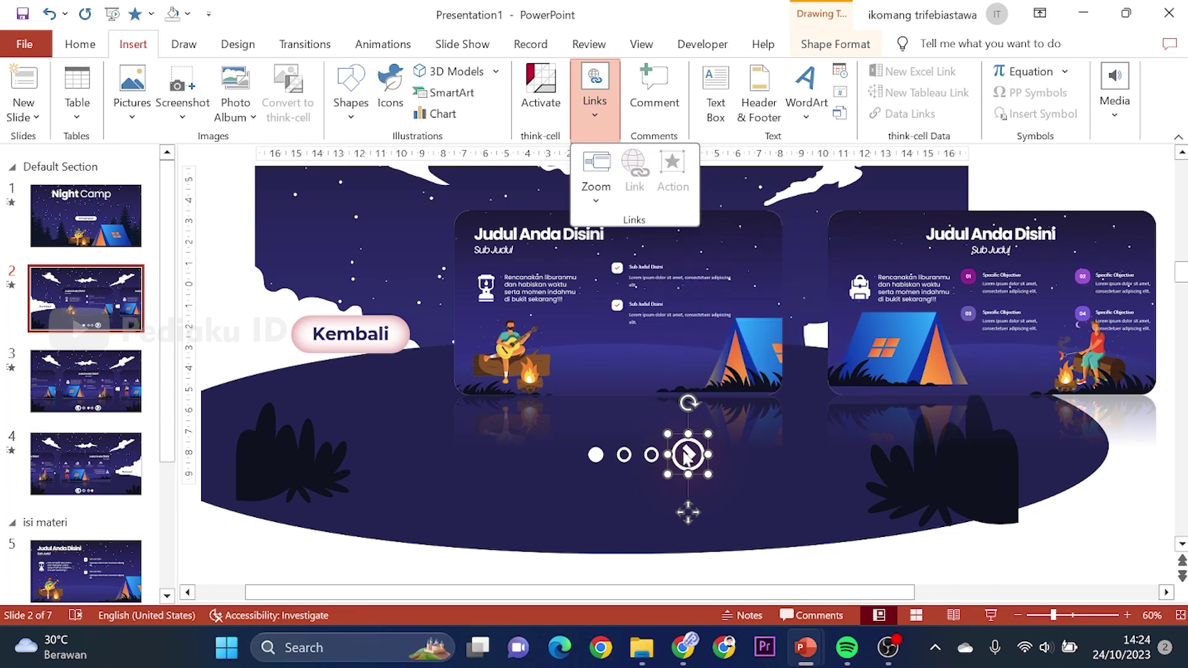
left_click(689, 456)
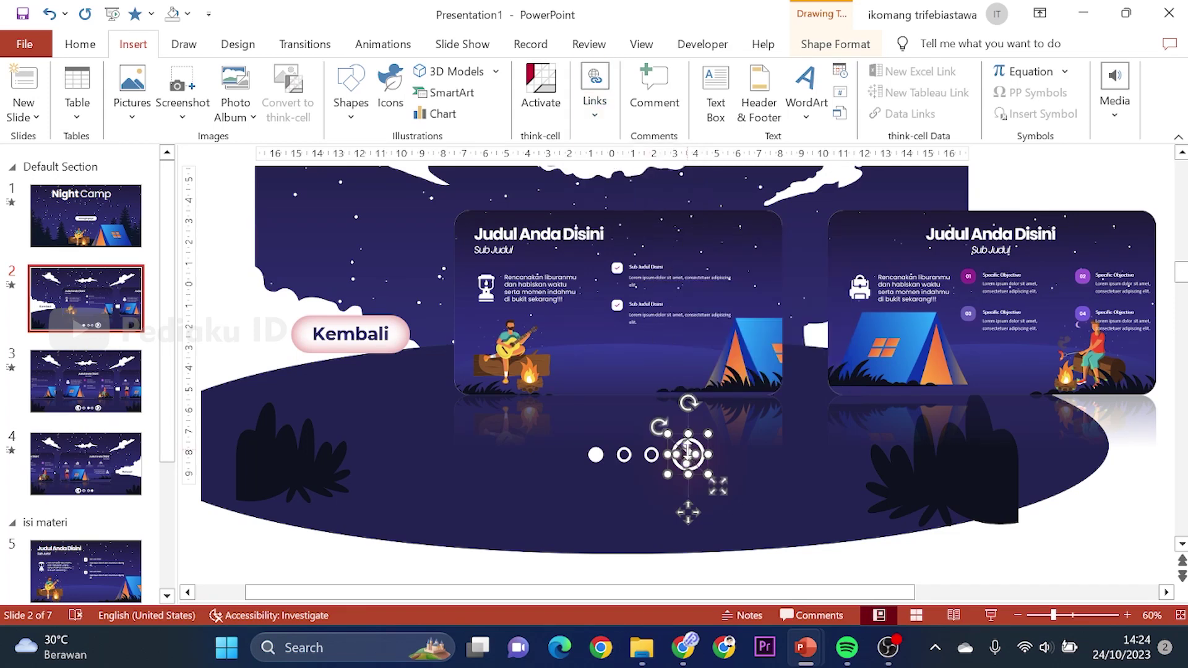
left_click(595, 99)
left_click(673, 175)
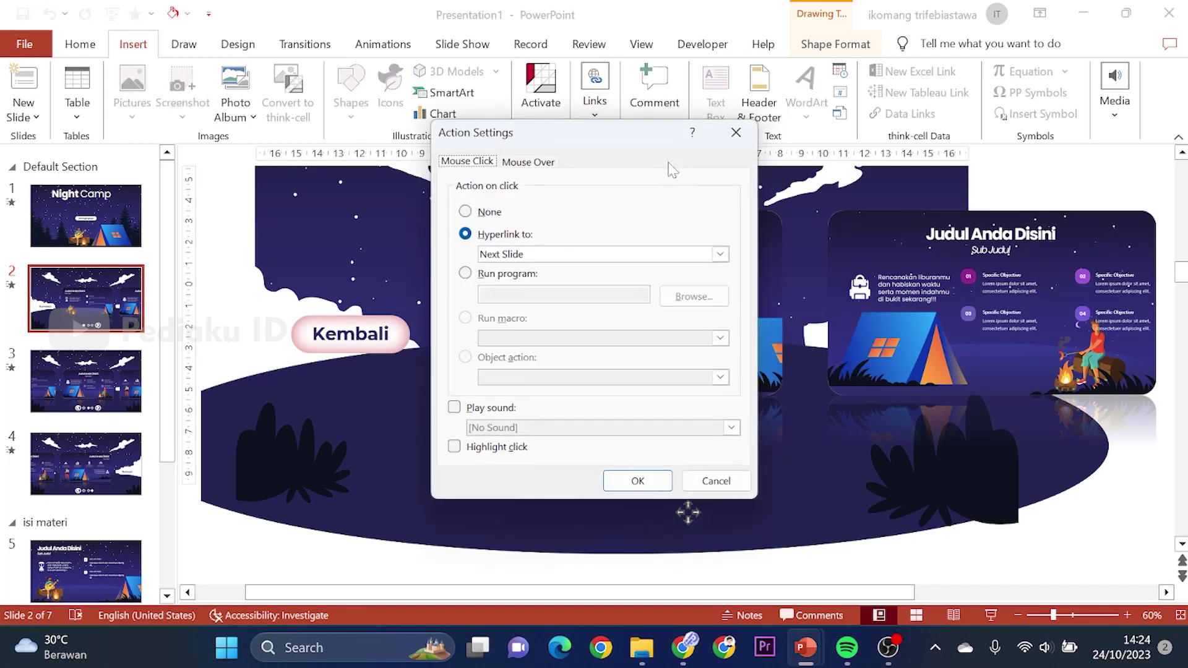
left_click(640, 481)
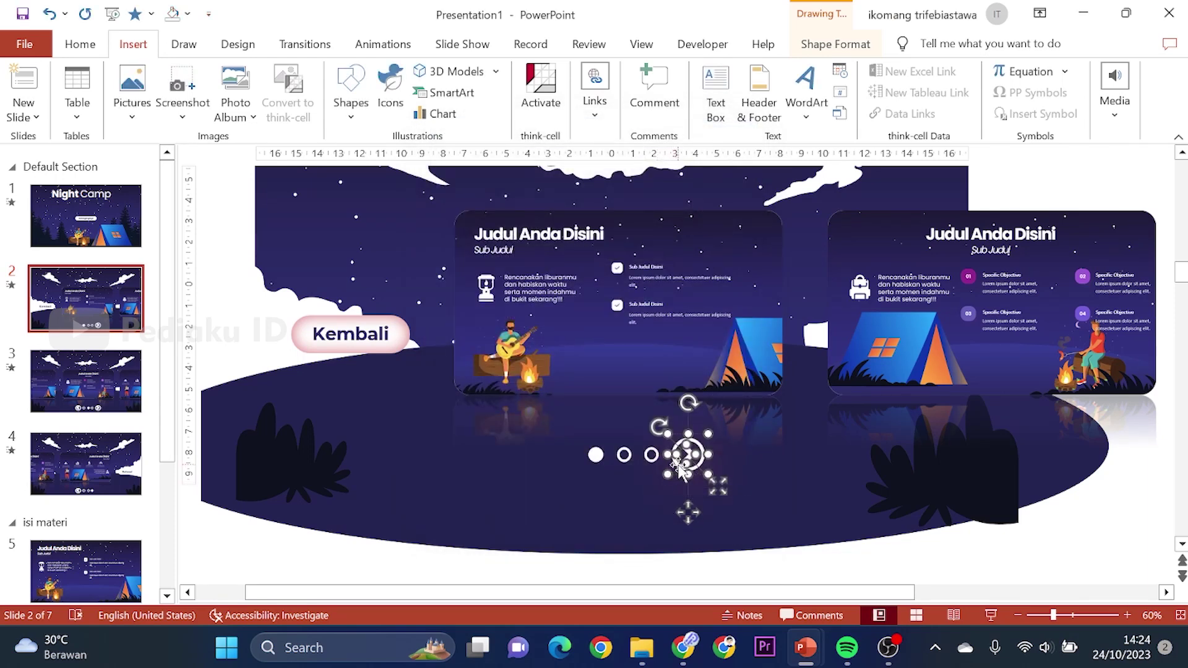
Step: Apply the same Next Slide action to the overlapping arrow shapes
left_click(679, 470)
left_click(595, 93)
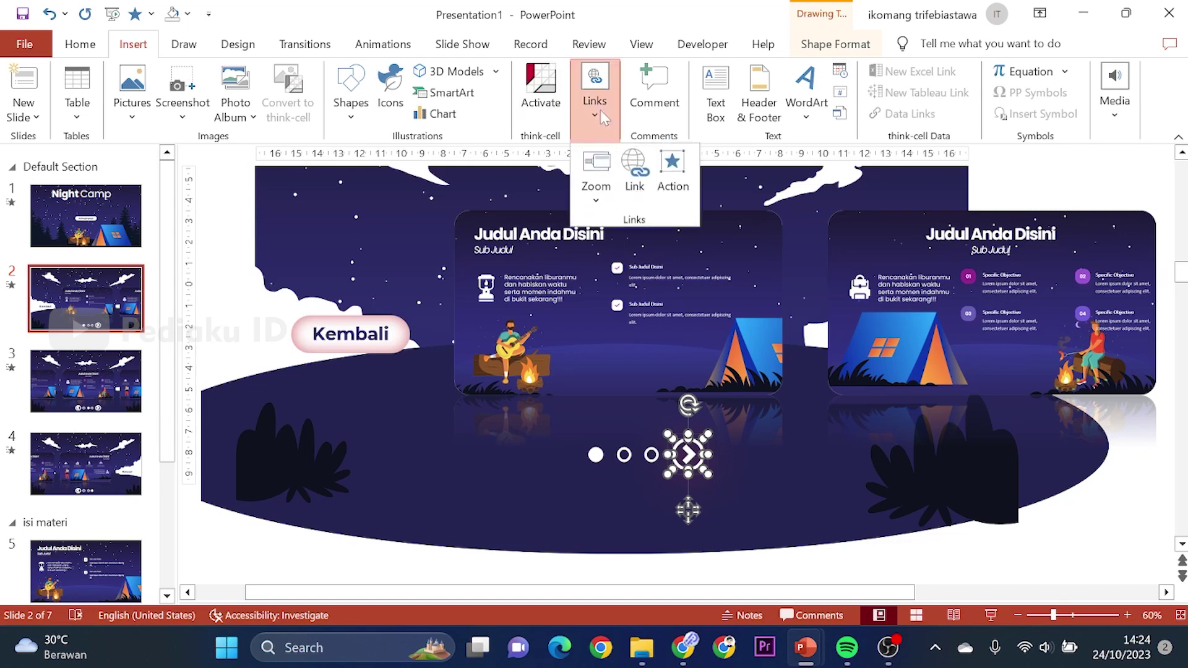
left_click(672, 186)
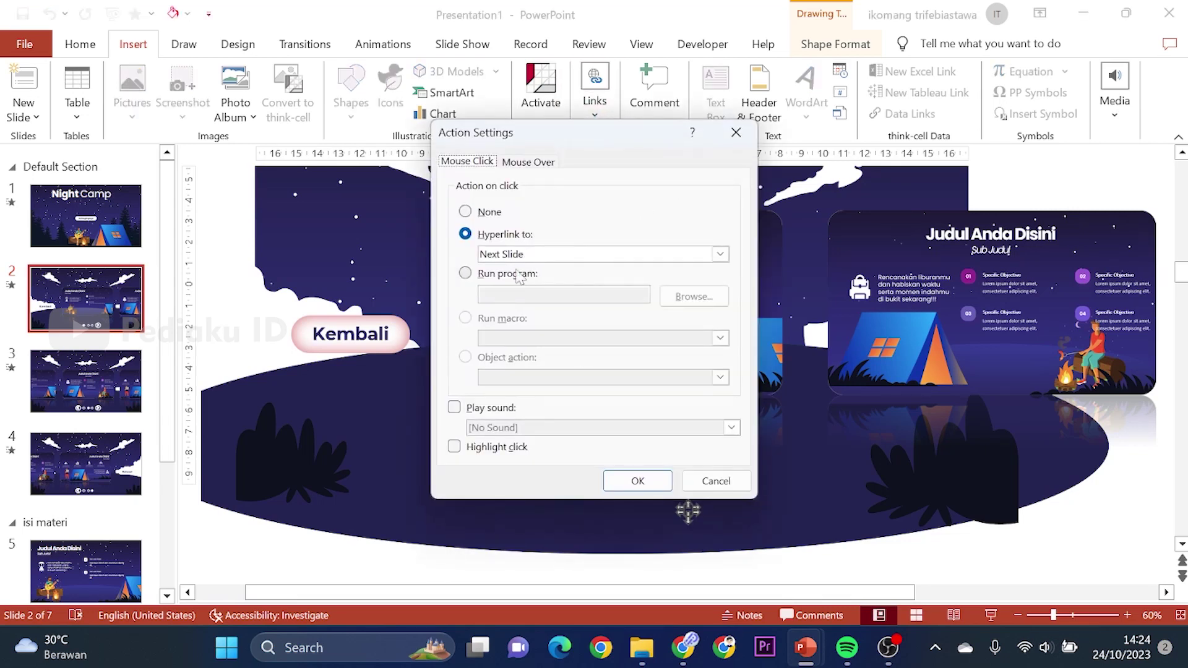
left_click(640, 481)
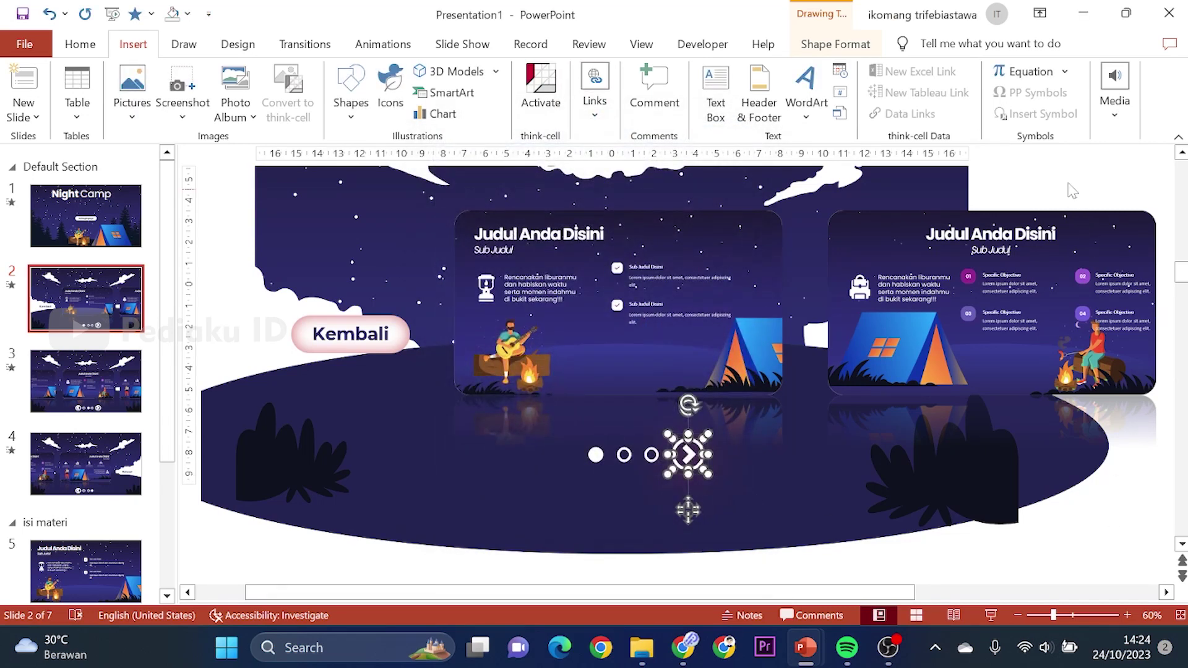
left_click(1014, 176)
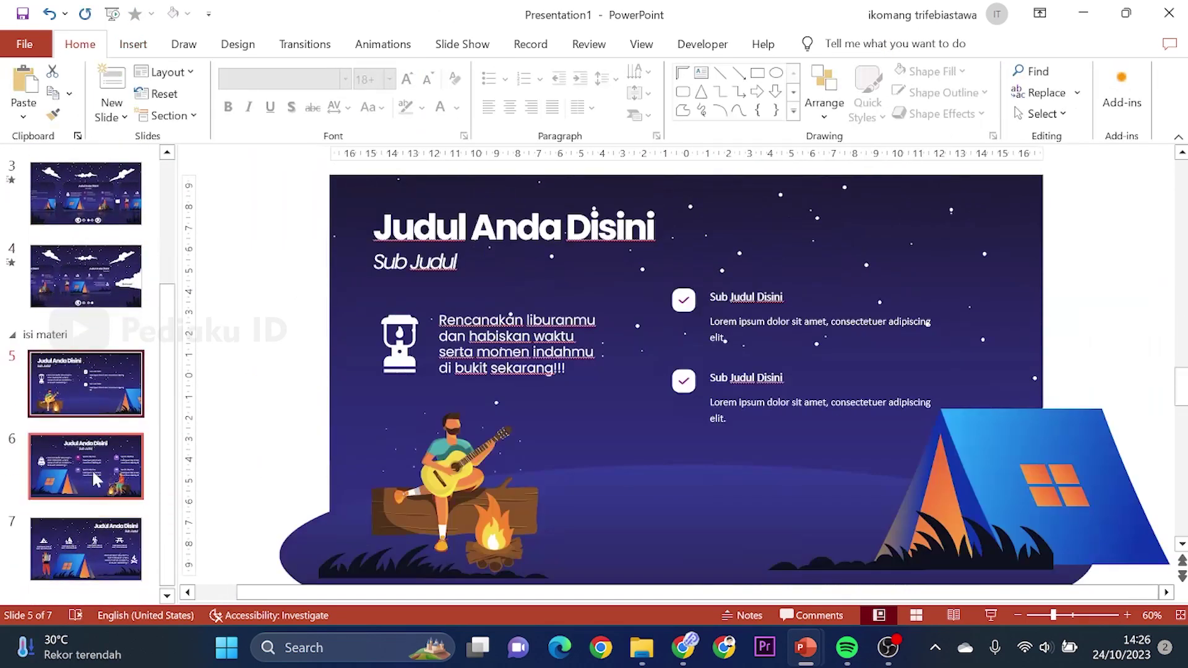
Step: Present from the Night Camp title, testing Selengkapnya, Kembali and the first card's zoom
scroll(93, 470, "up", 3)
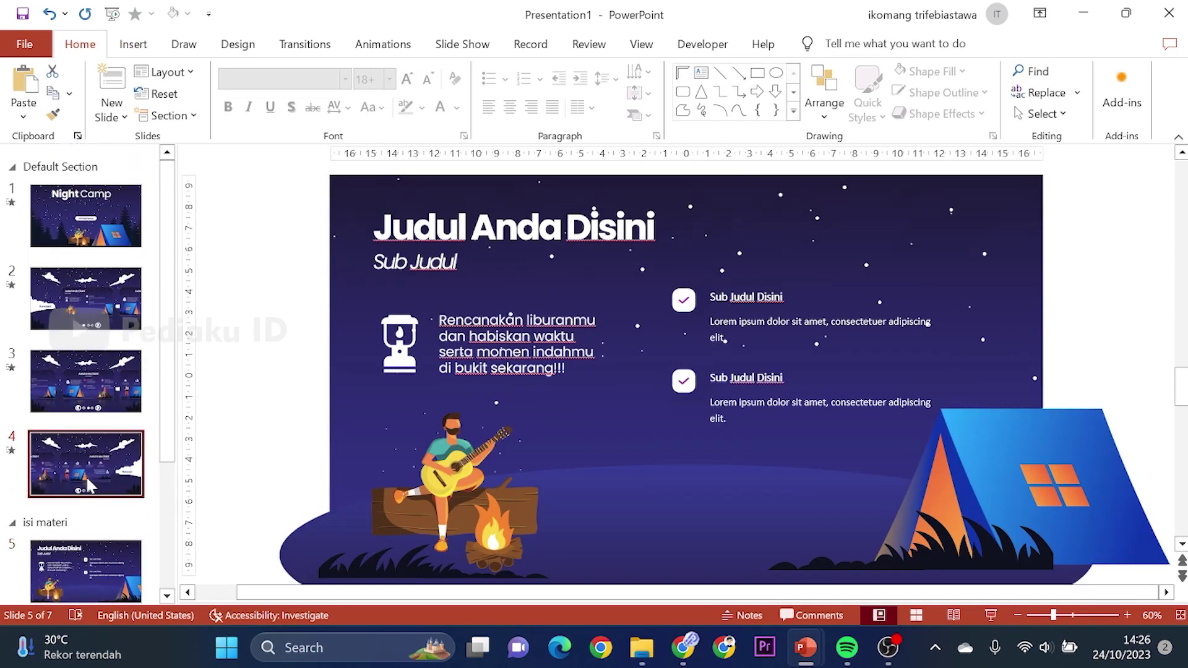
left_click(87, 230)
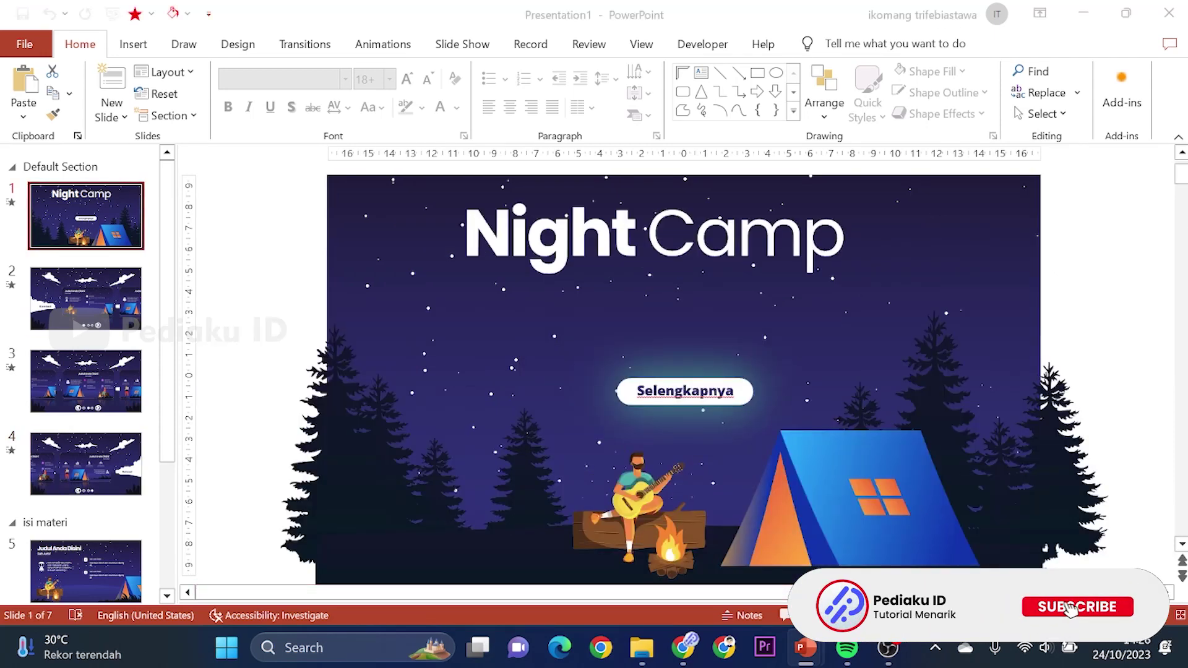
key("F5")
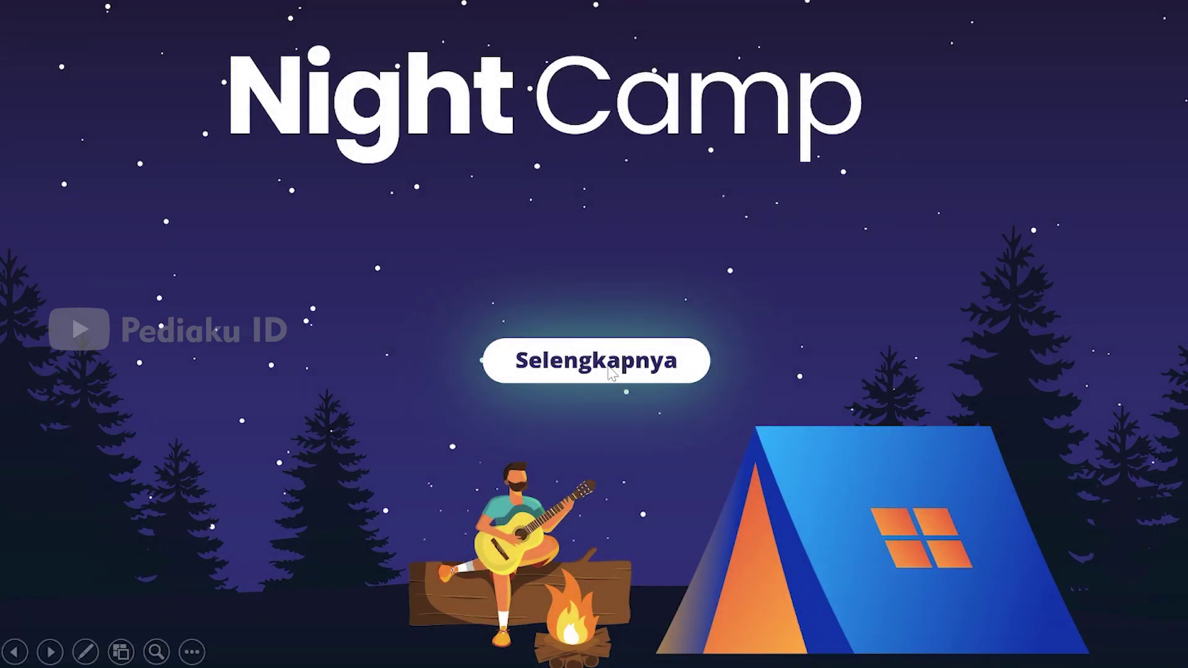
left_click(611, 373)
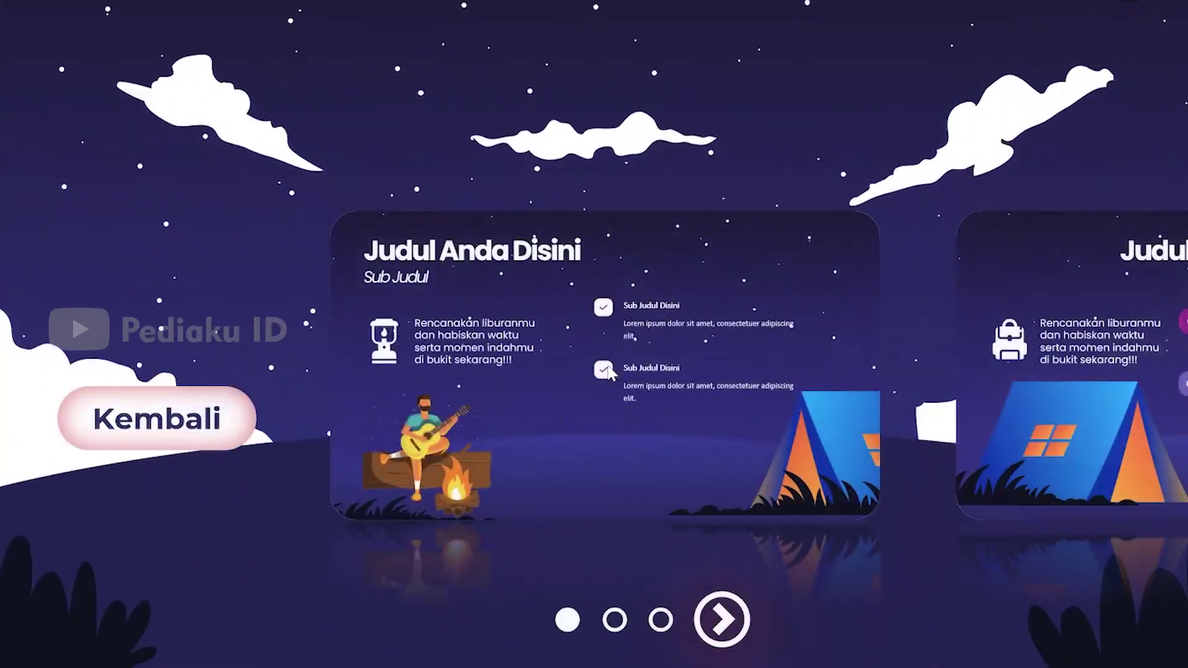
left_click(146, 436)
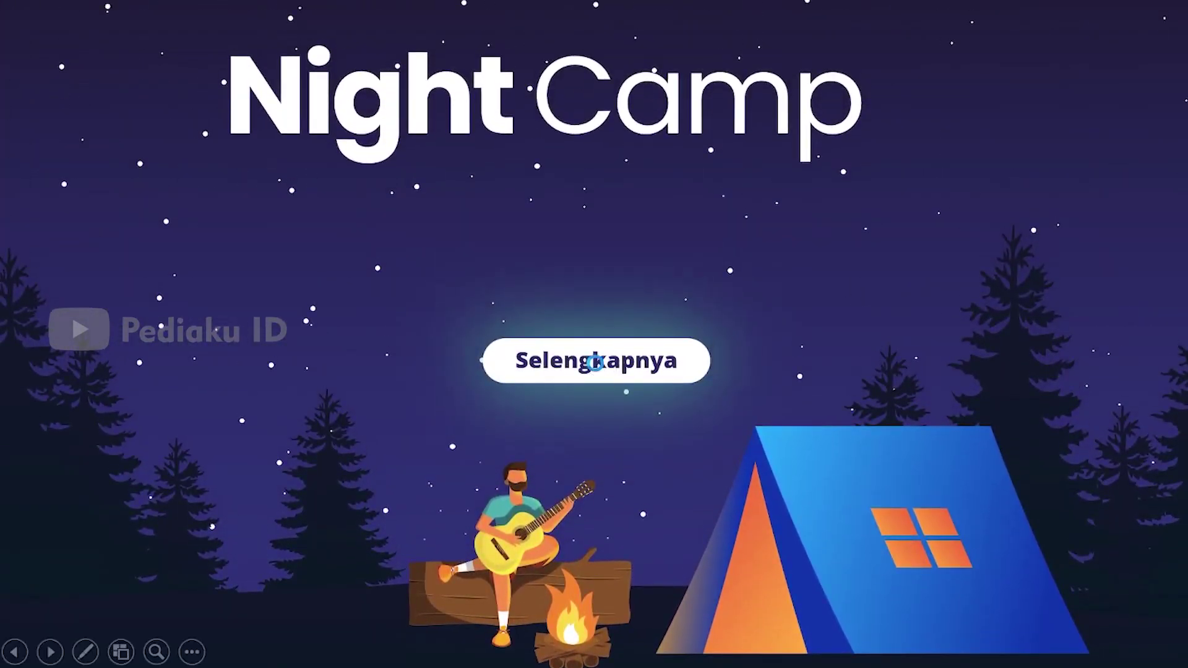
left_click(594, 362)
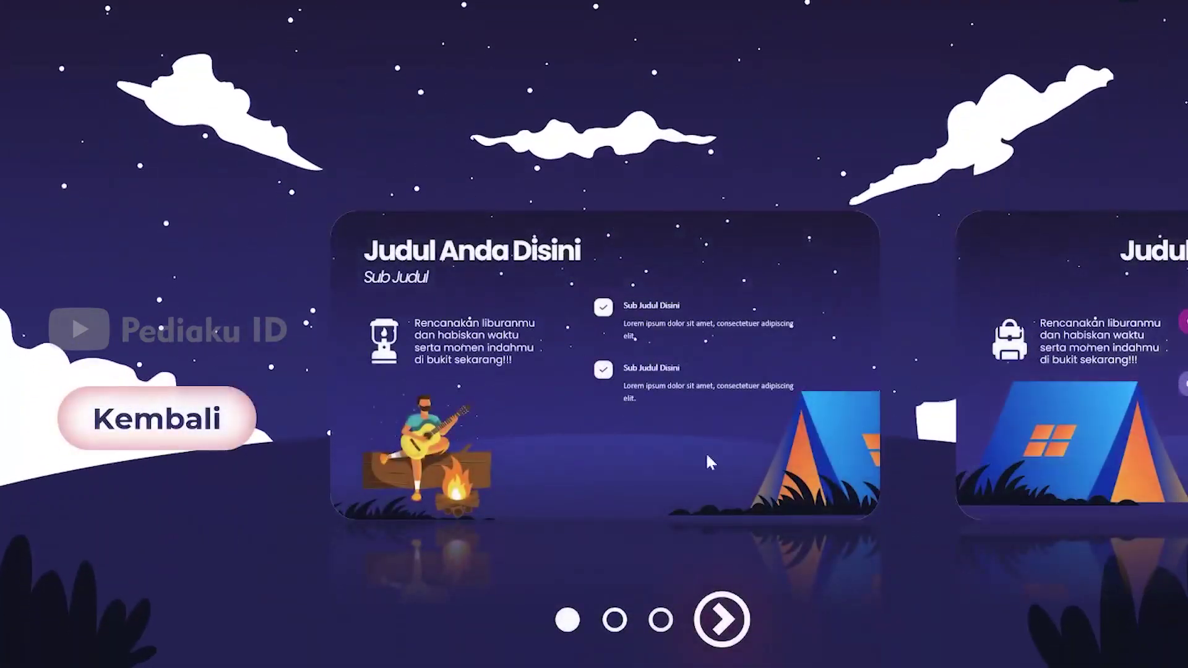
left_click(557, 436)
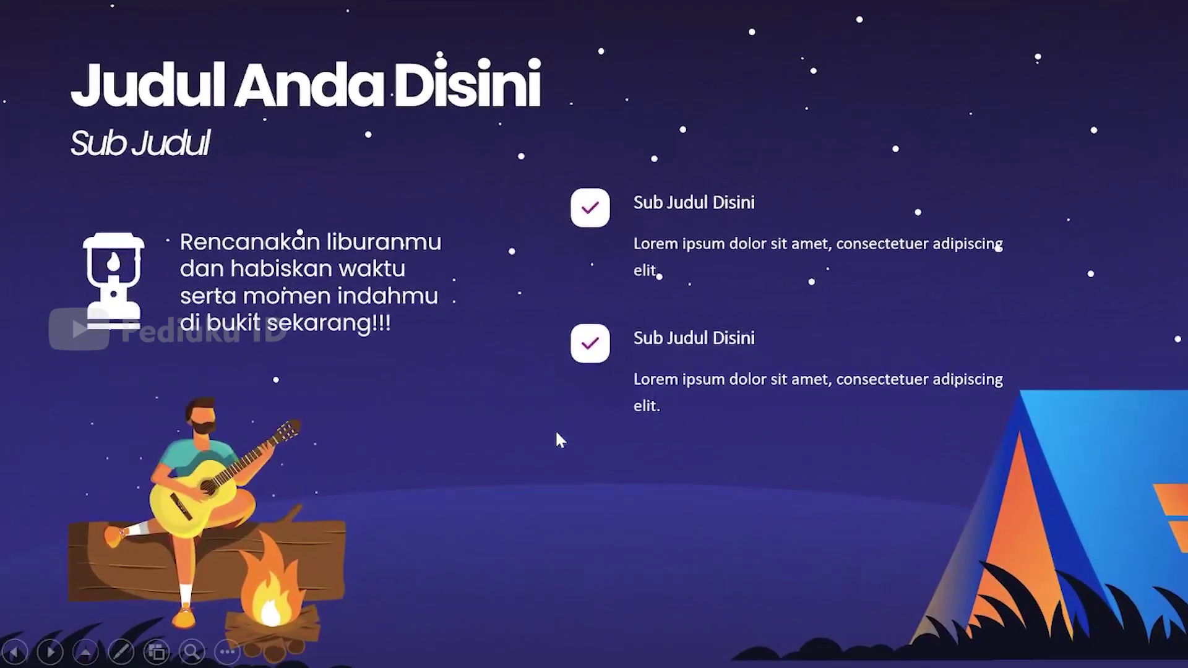
left_click(560, 440)
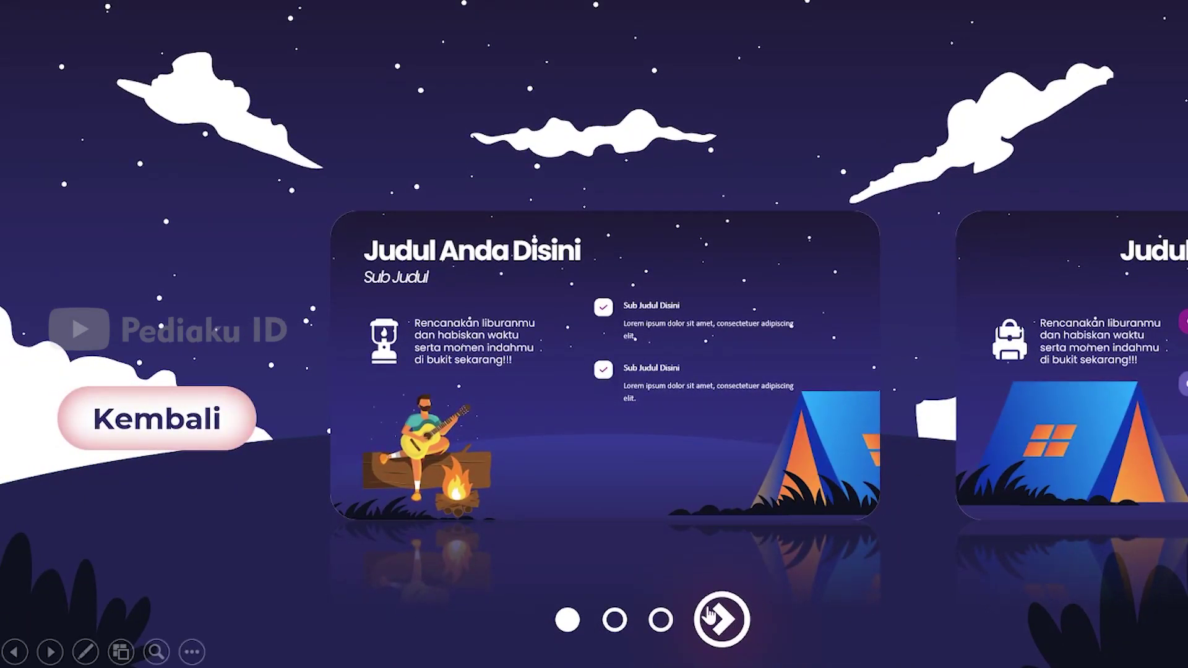
Step: Advance the carousel through the second and third cards' zooms, then test Selesai
left_click(722, 620)
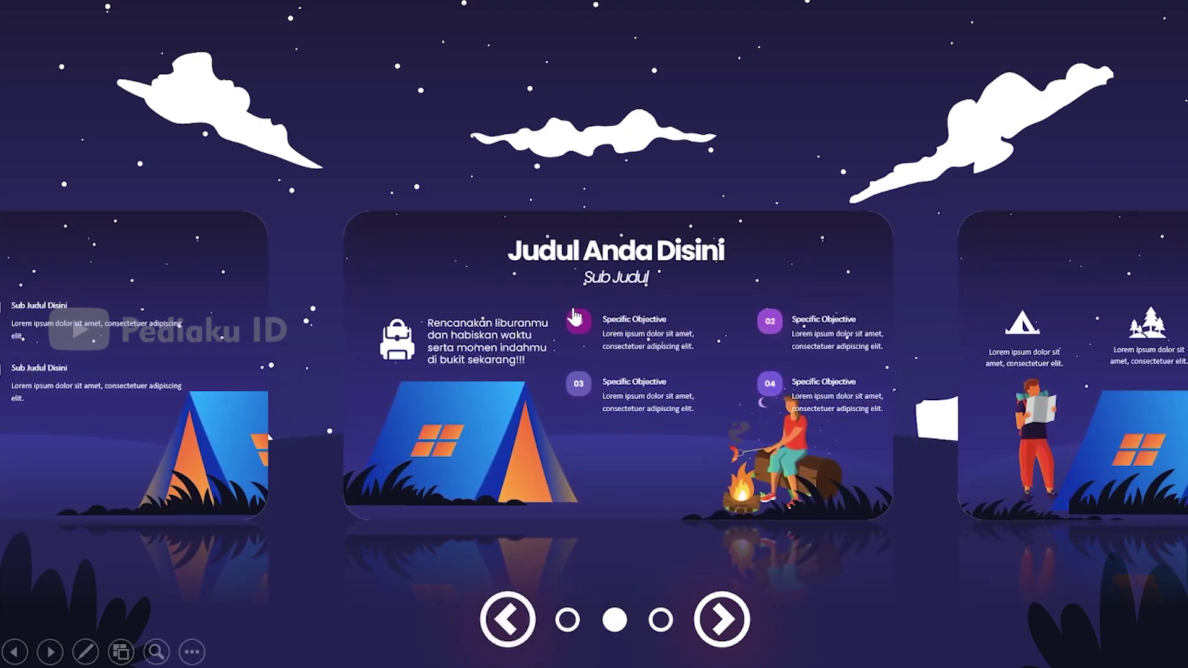
left_click(574, 316)
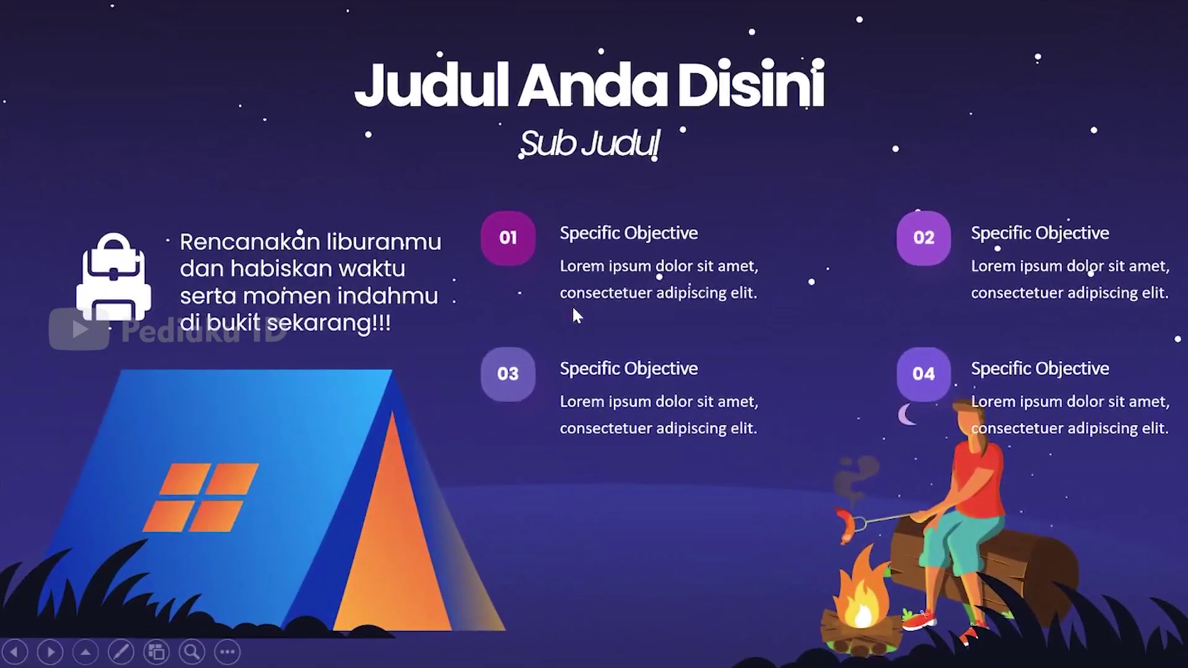
left_click(577, 316)
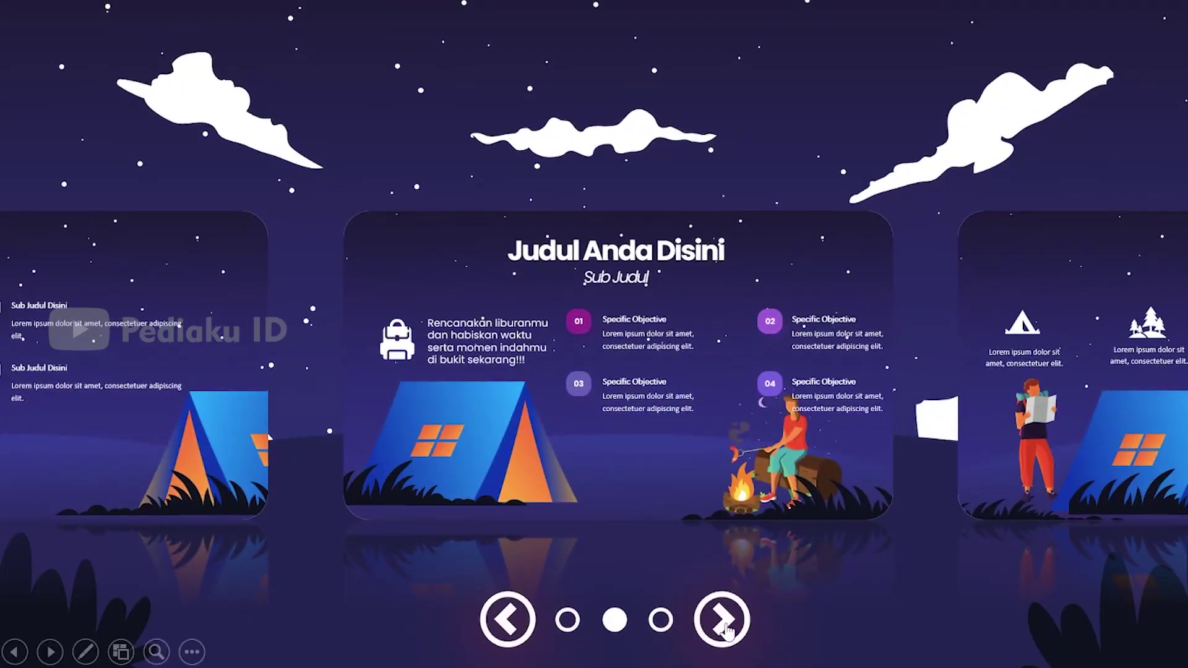
left_click(723, 620)
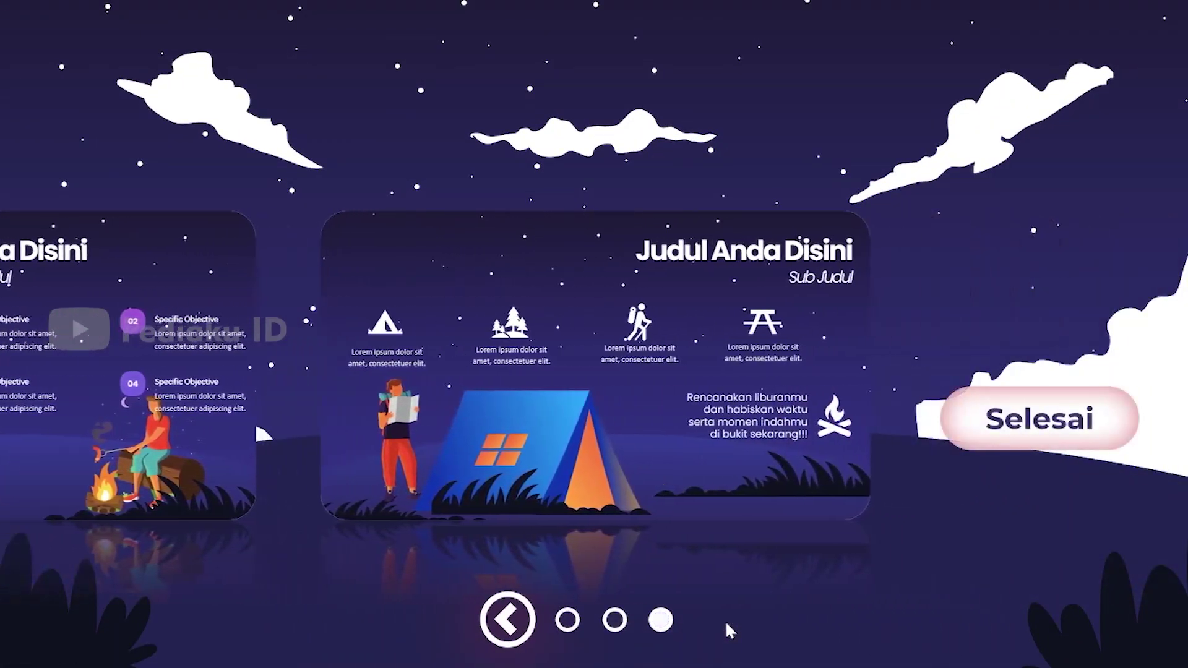
left_click(610, 401)
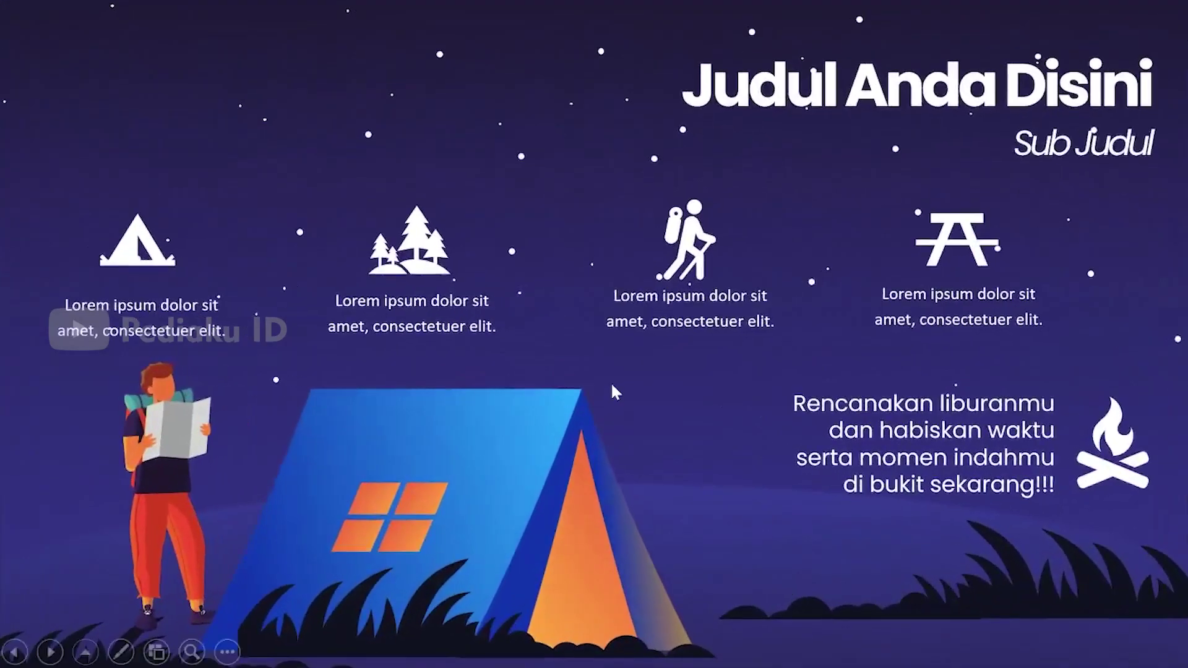
left_click(612, 386)
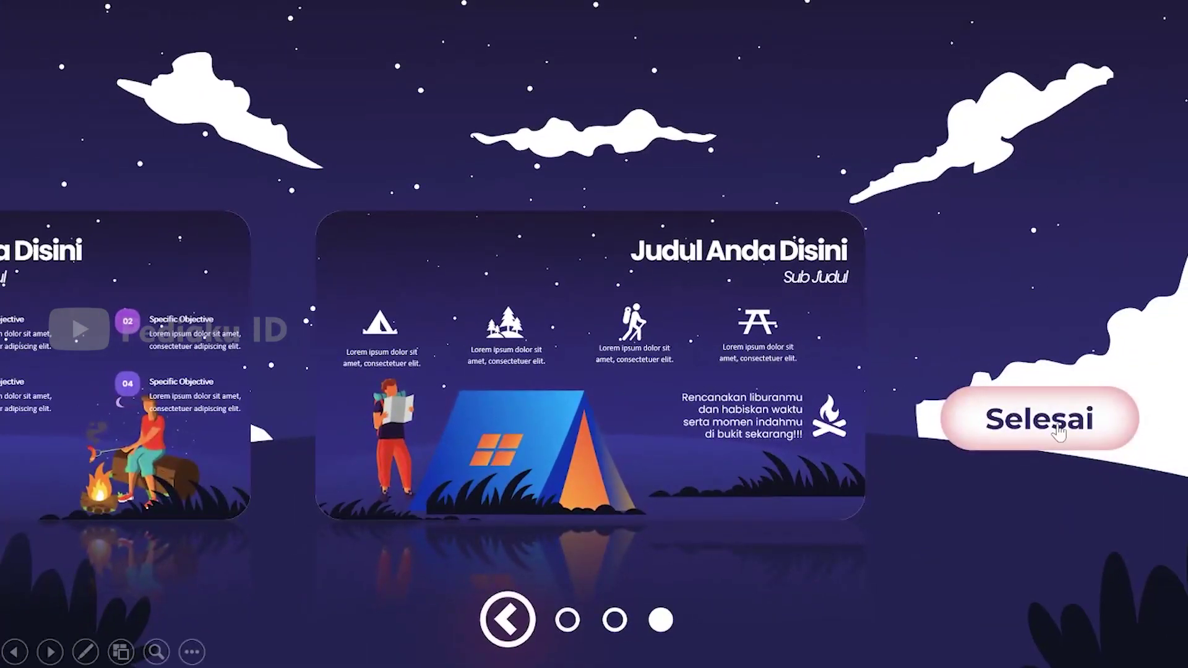
left_click(1059, 432)
Step: Leave the running slideshow and return to the editing view
left_click(1058, 426)
left_click(1061, 431)
scroll(81, 372, "down", 3)
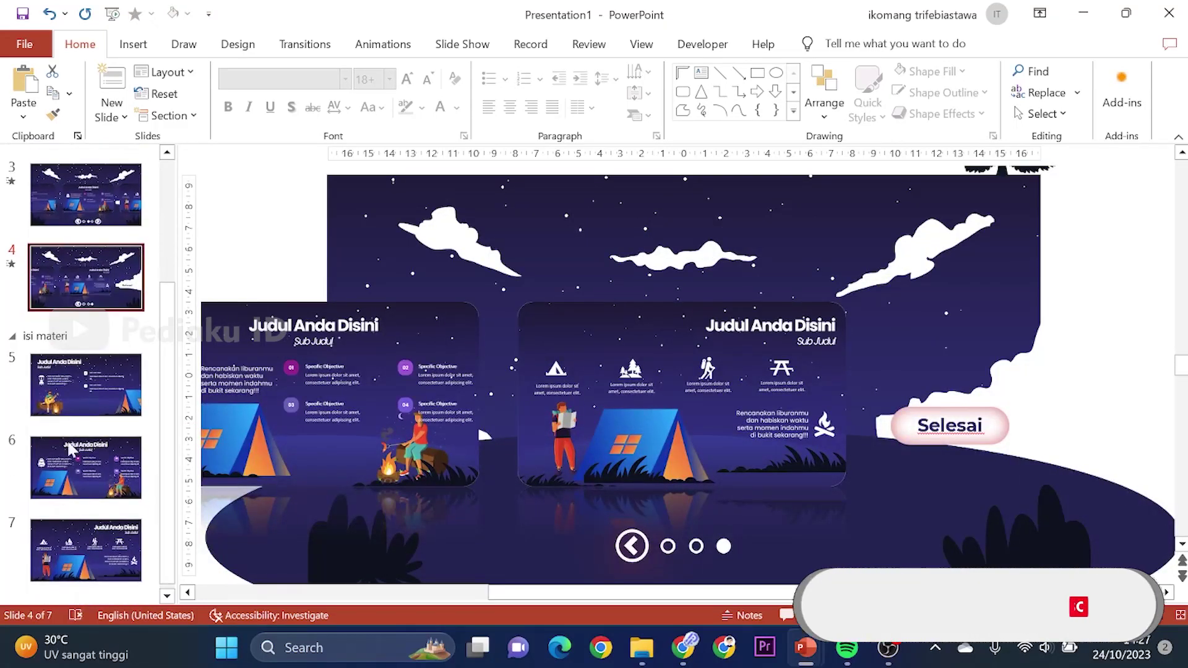
Step: Hide content slides 5–7 and reopen the Night Camp title slide
left_click(73, 402)
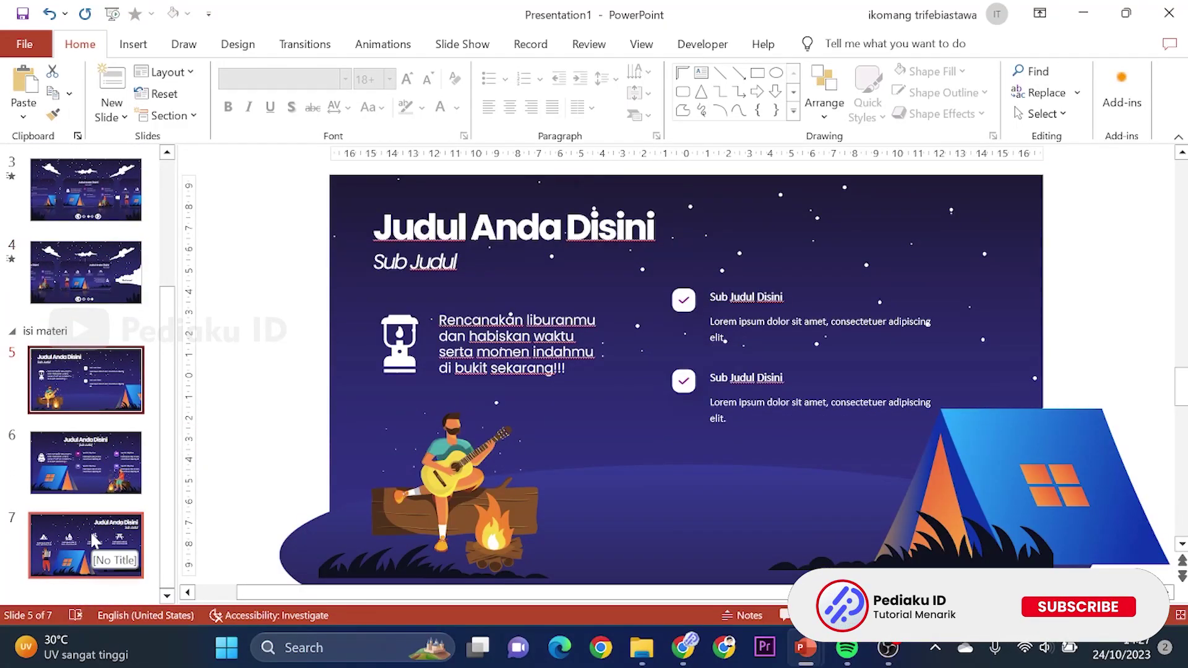
left_click(93, 542, "shift")
right_click(92, 539)
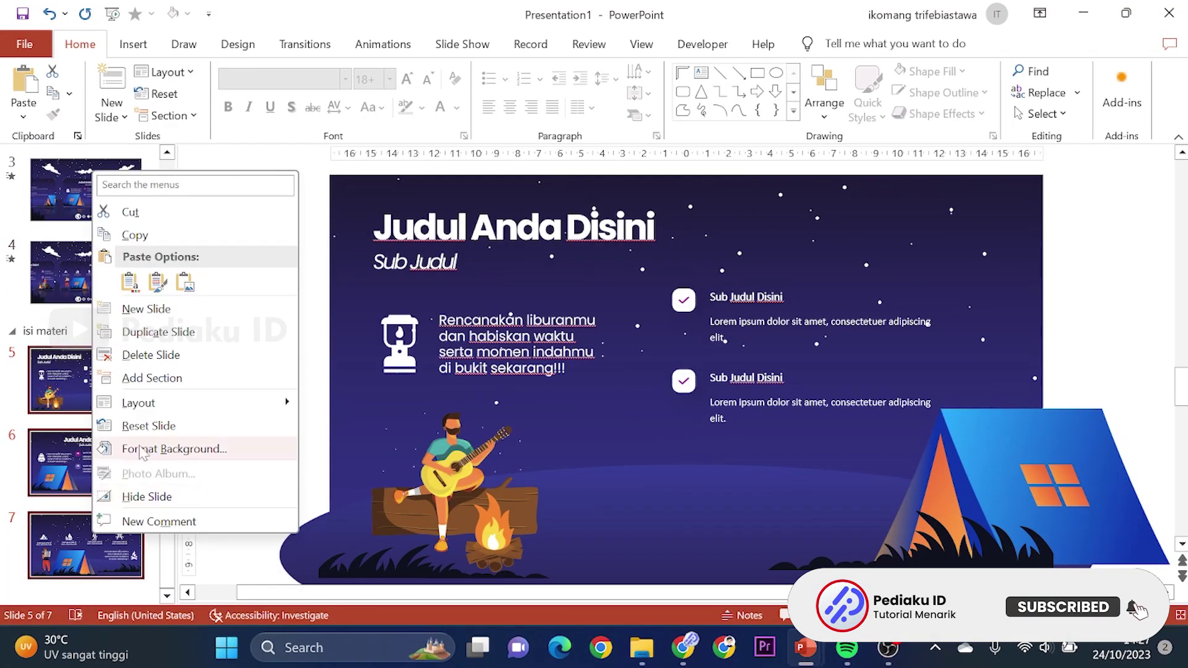
left_click(147, 497)
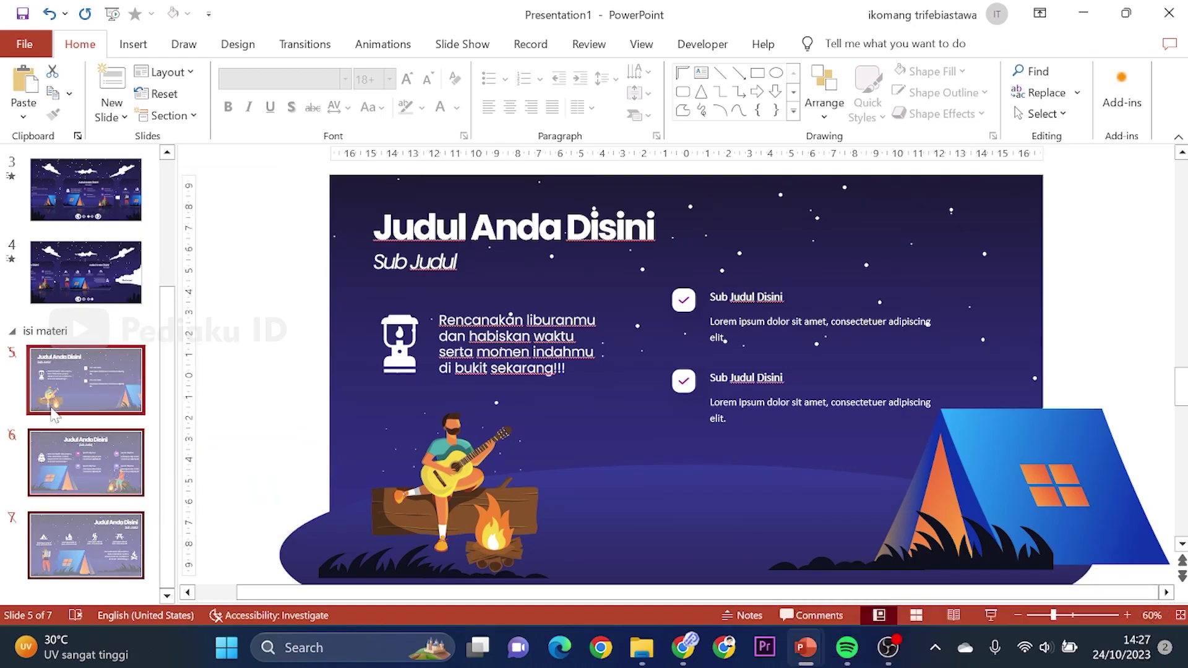
scroll(66, 387, "up", 3)
left_click(69, 238)
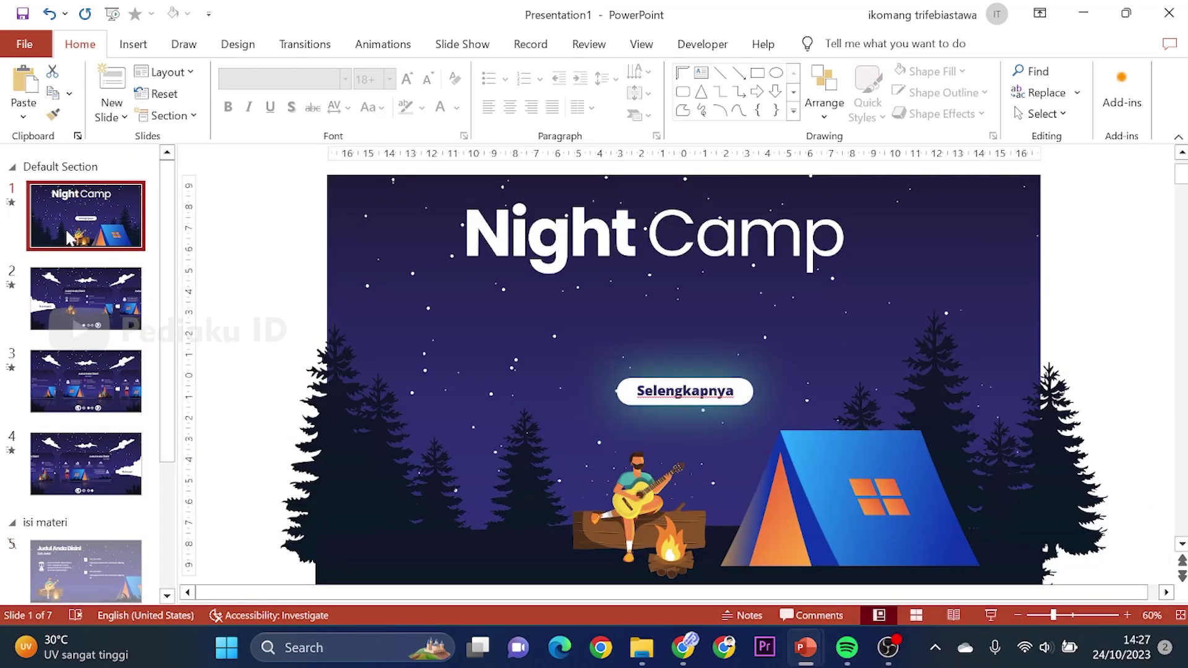